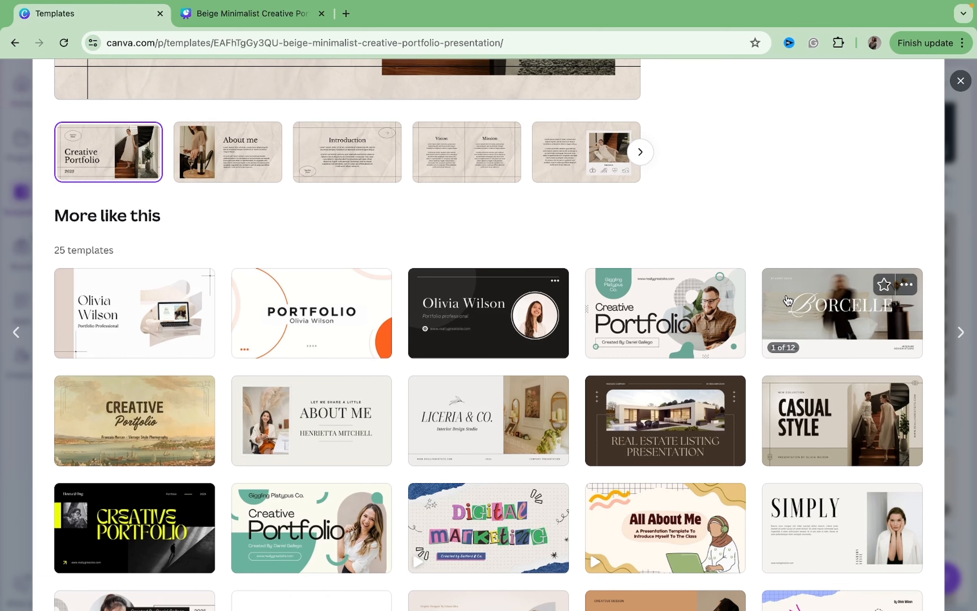
Browse the More like this templates listed below the Beige Minimalist Creative Portfolio preview.
scroll(789, 300, "down", 1)
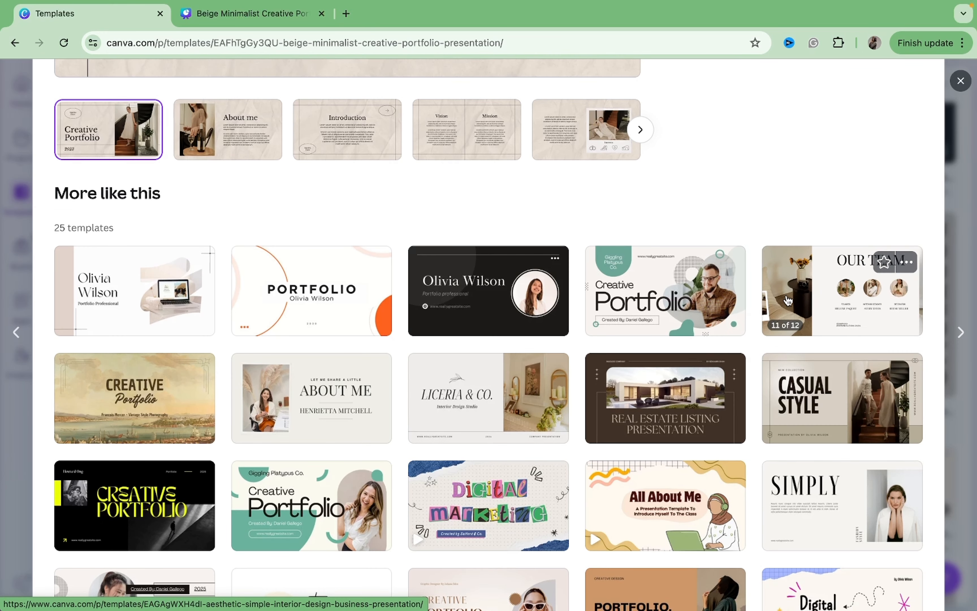
scroll(789, 301, "down", 5)
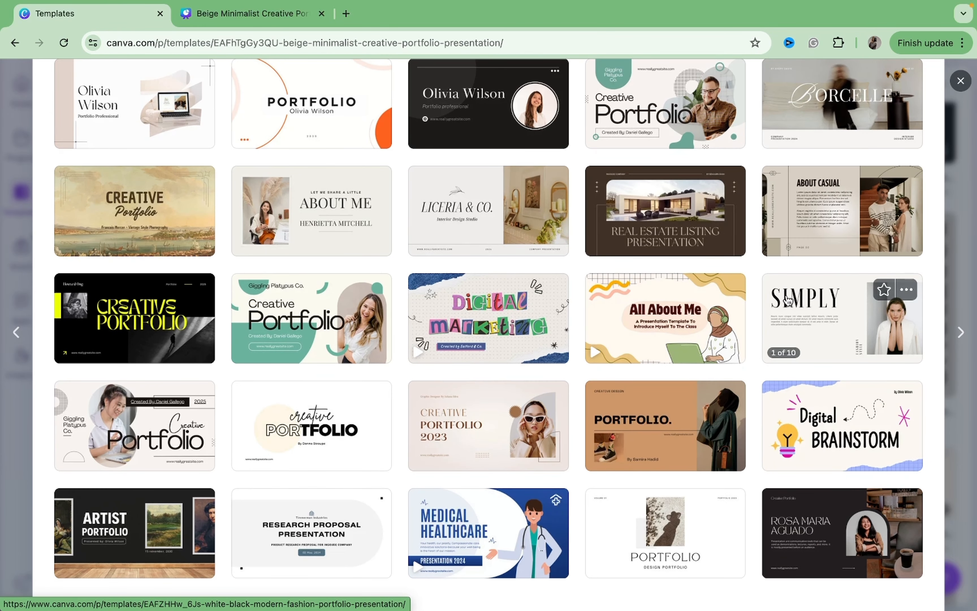
scroll(542, 444, "down", 3)
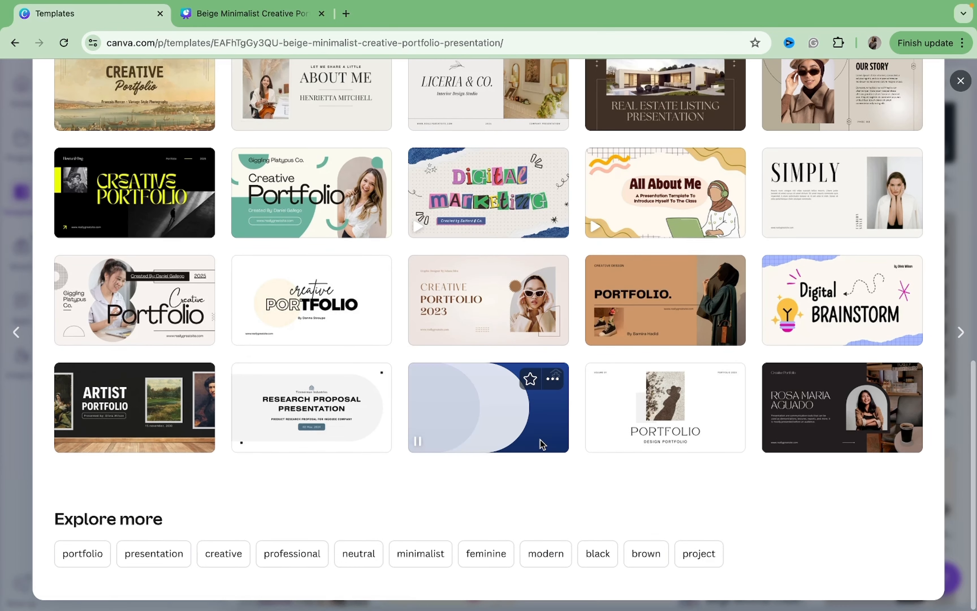
scroll(542, 444, "up", 13)
scroll(540, 439, "down", 5)
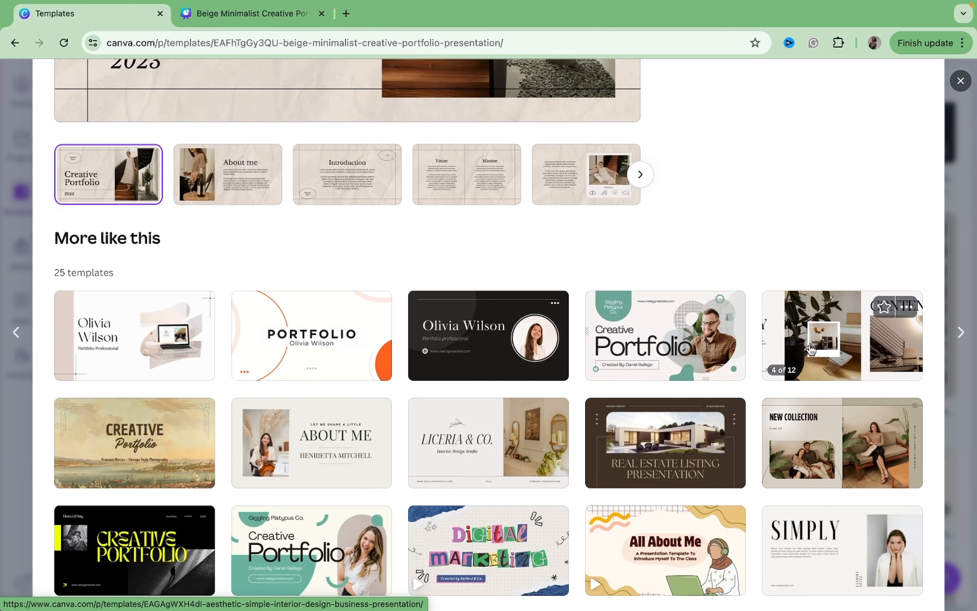
scroll(812, 350, "down", 1)
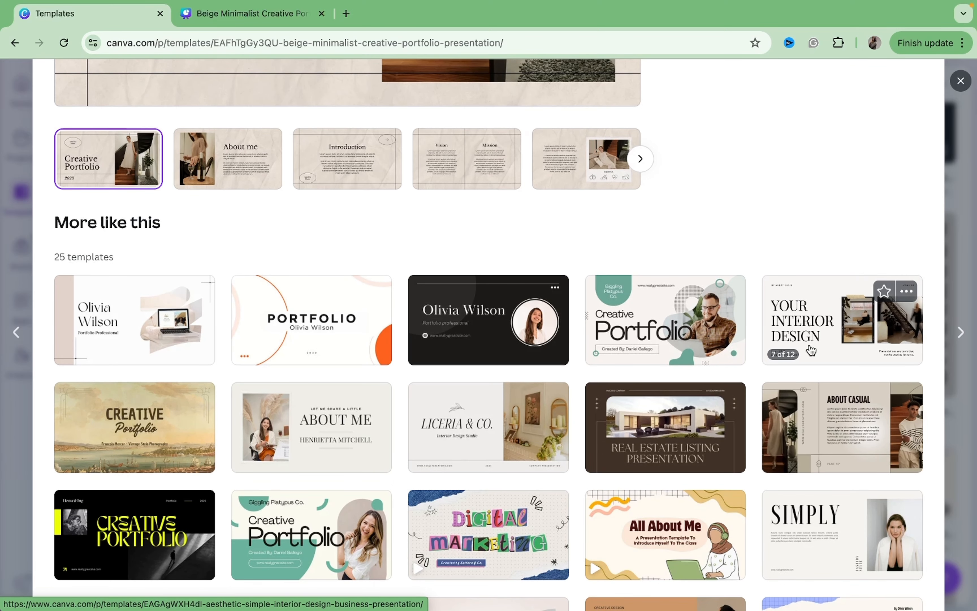
Open the Aesthetic Simple Interior Design Business Presentation template preview and customize it in a new tab.
left_click(813, 329)
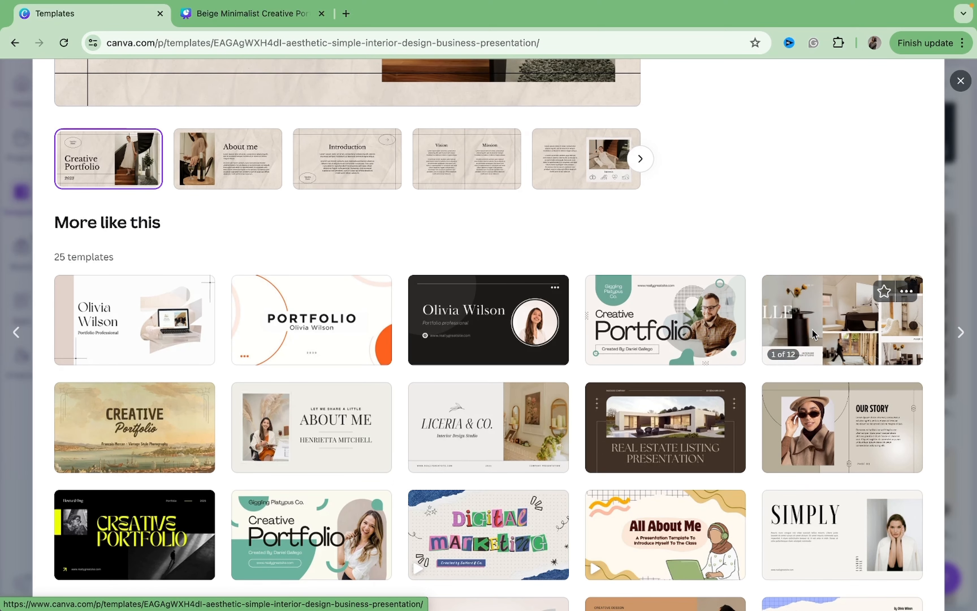
scroll(476, 281, "down", 4)
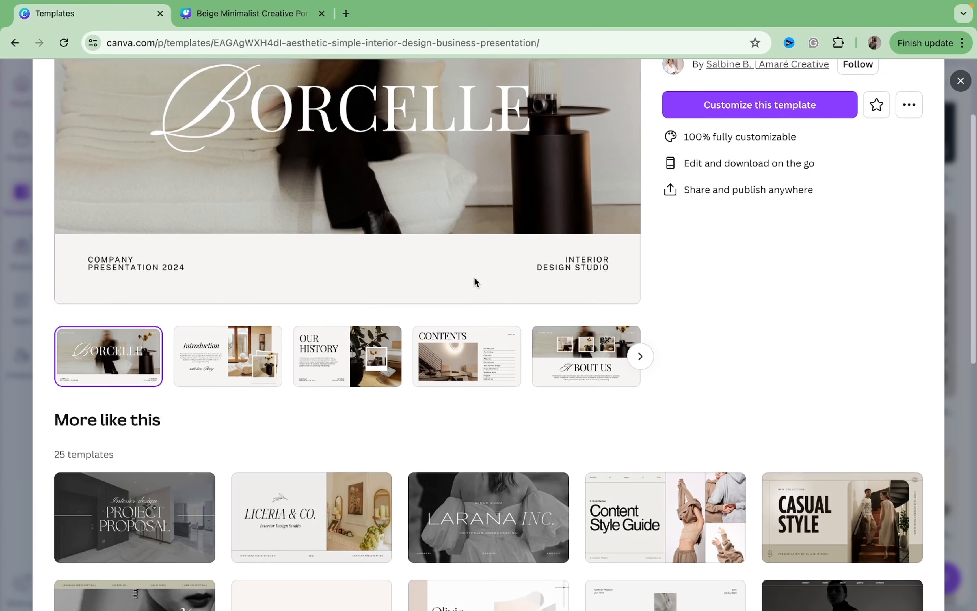
scroll(476, 282, "up", 4)
left_click(707, 217)
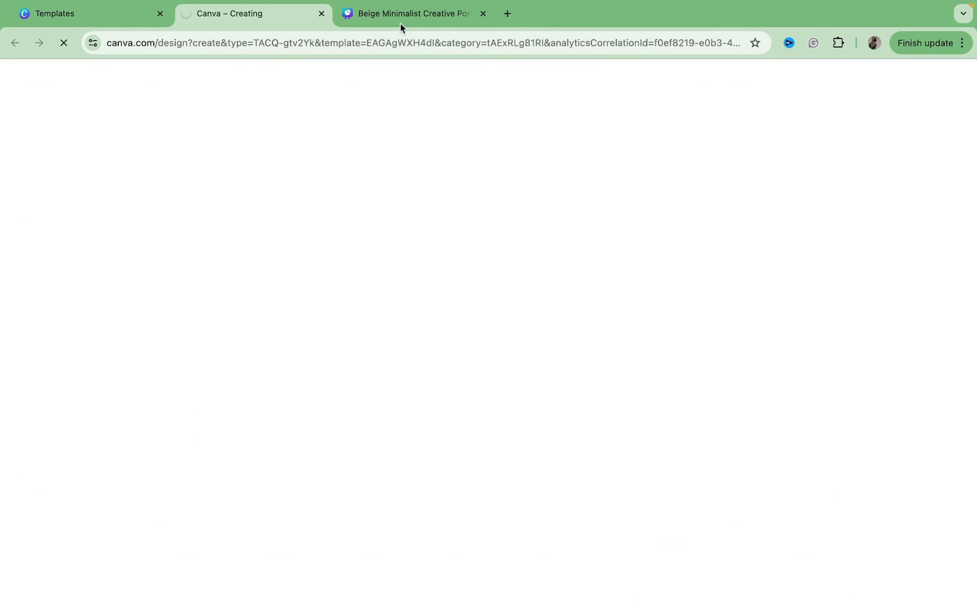
In the portfolio design's title slide, replace the name inside the oval with the author's full name.
left_click(402, 27)
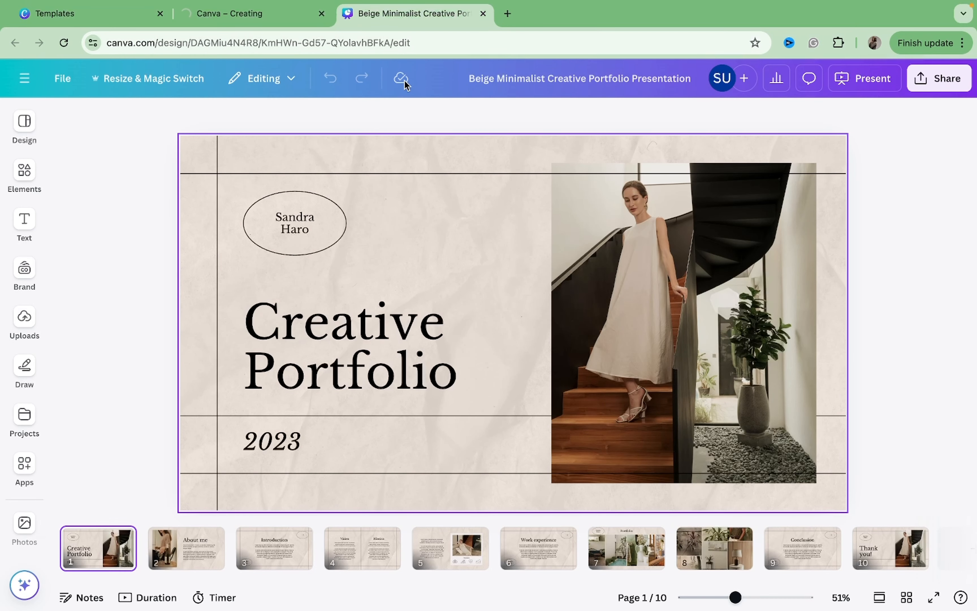
left_click(406, 383)
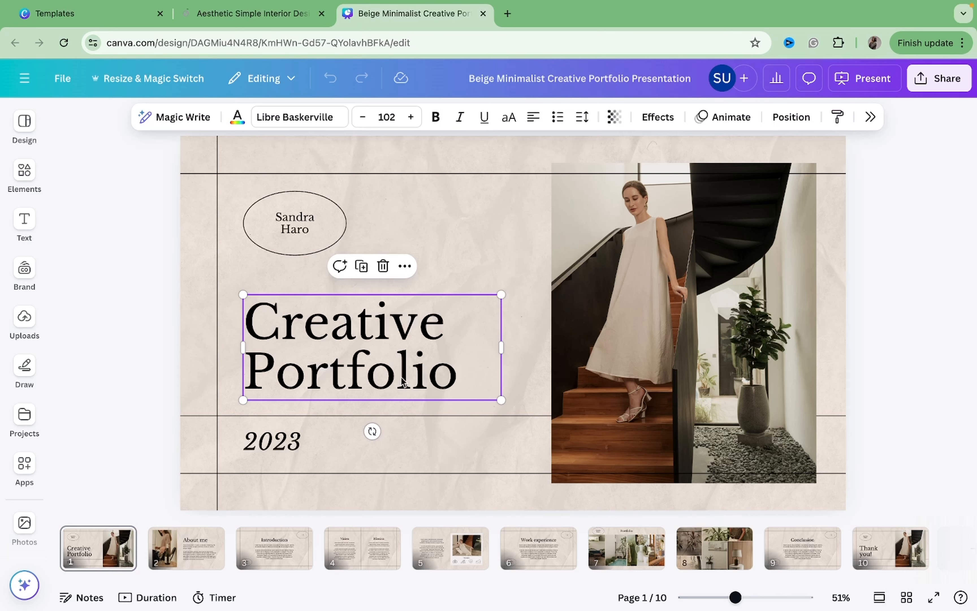
left_click(298, 225)
left_click(298, 224)
type("U")
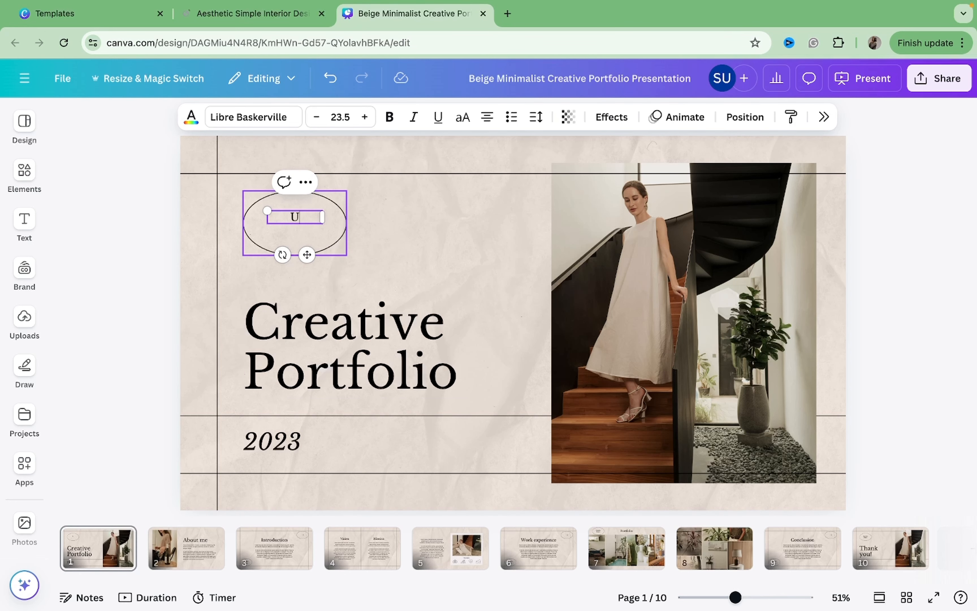
type("duehi Sheila")
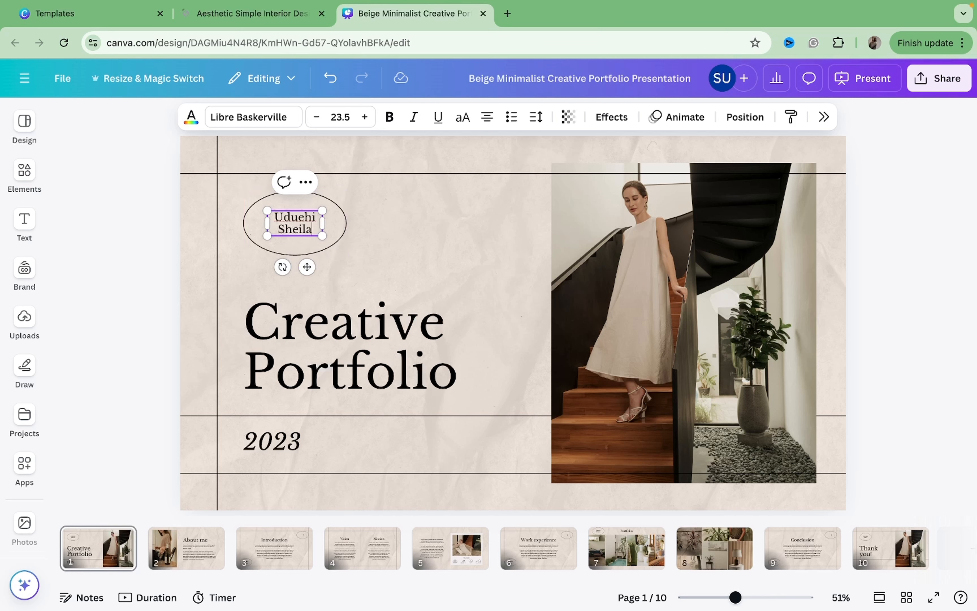
Delete the 2023 year text from the title slide.
left_click(412, 263)
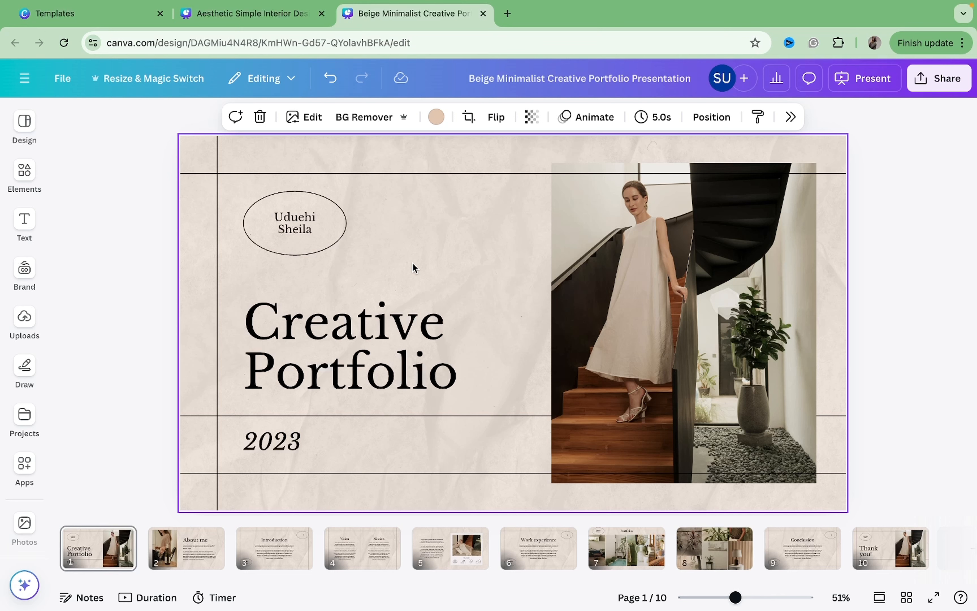
left_click(294, 445)
key("Delete")
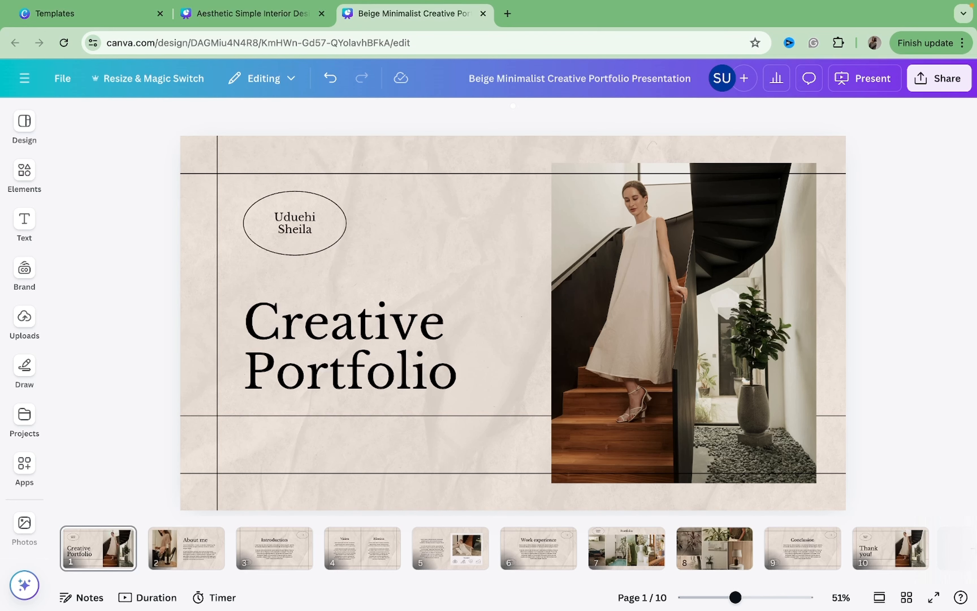
Copy the Borcelle cover page from the interior design template and paste it as page 2 of the portfolio.
left_click(634, 350)
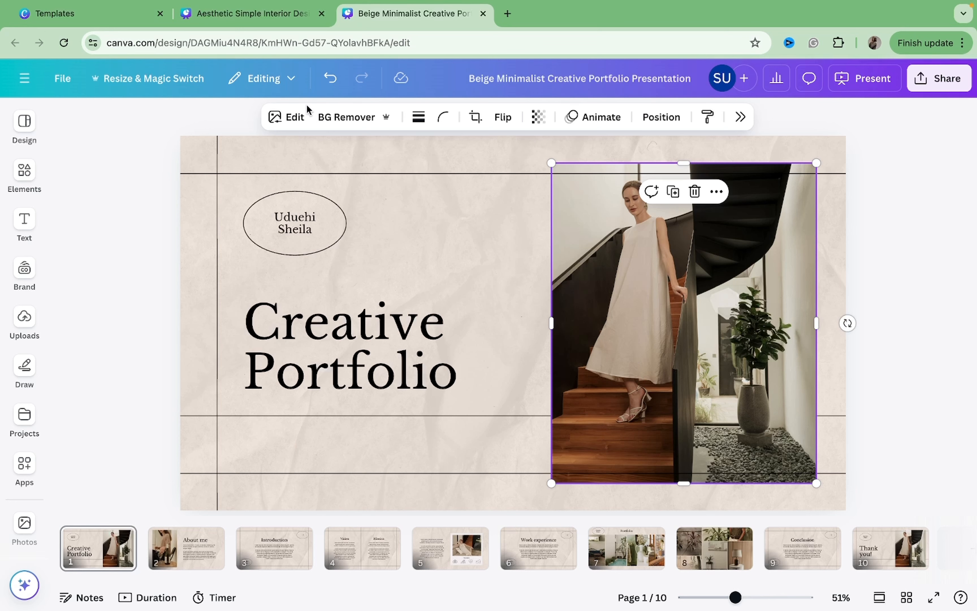
left_click(253, 16)
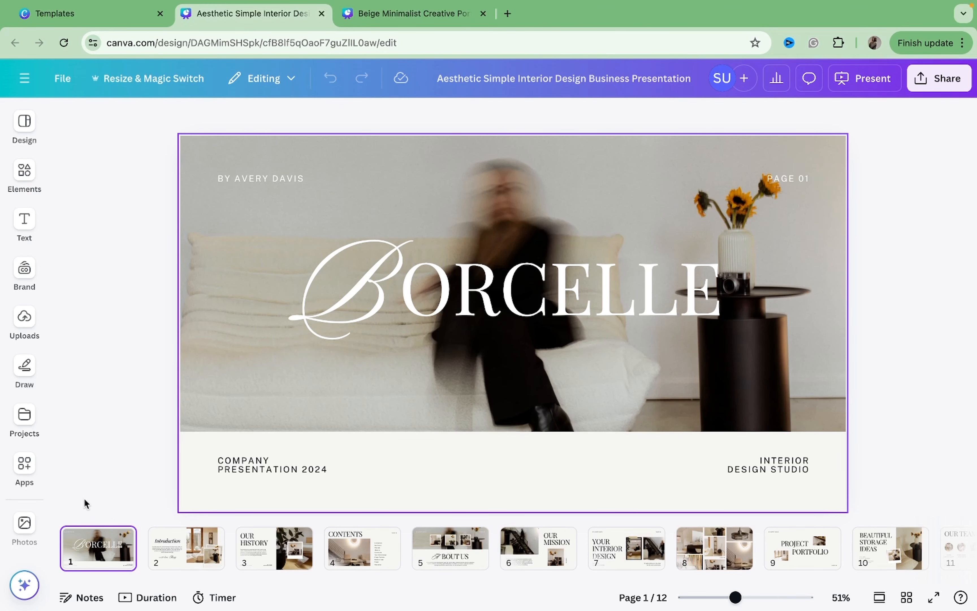
left_click(402, 13)
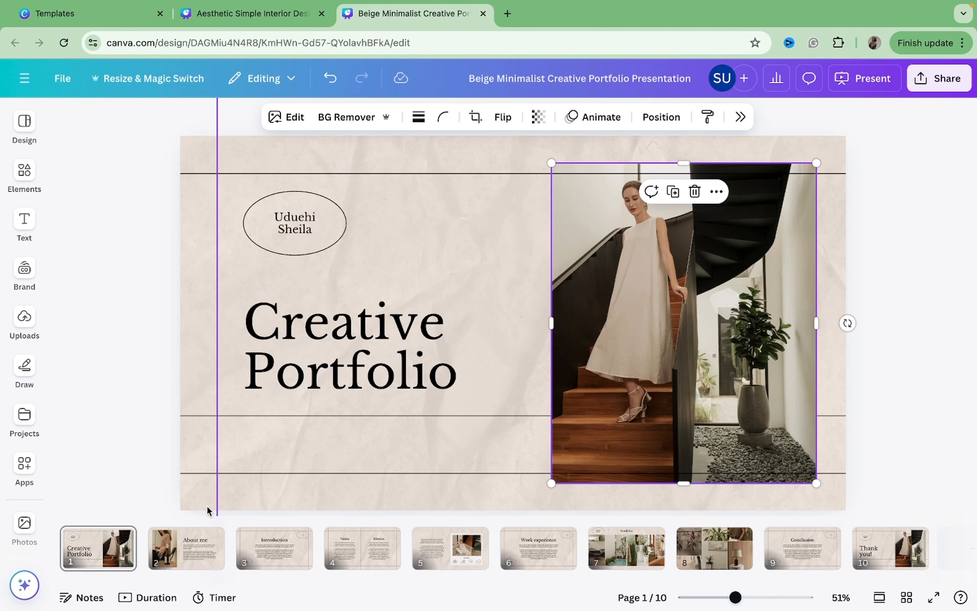
mouse_move(143, 558)
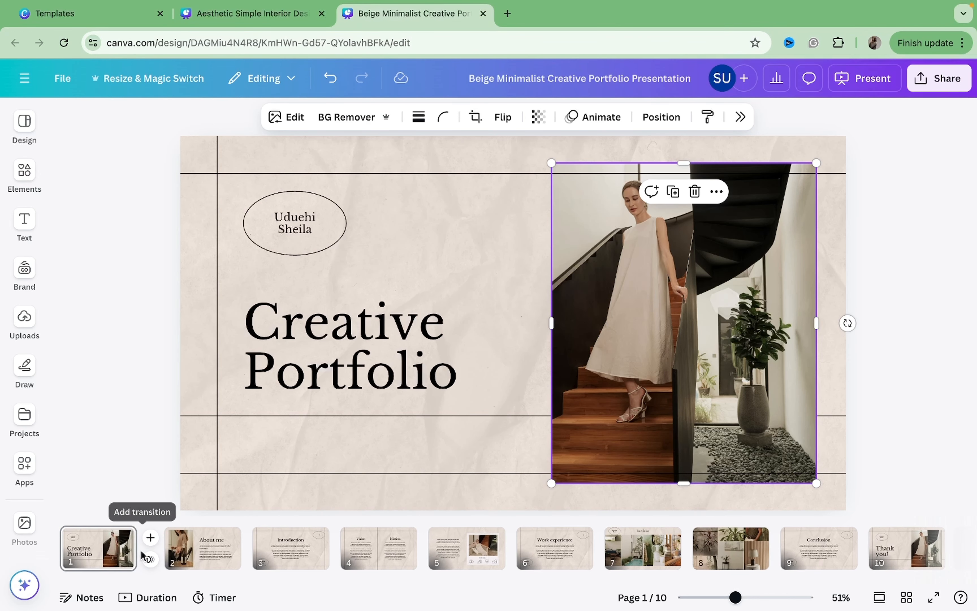
key("ctrl+v")
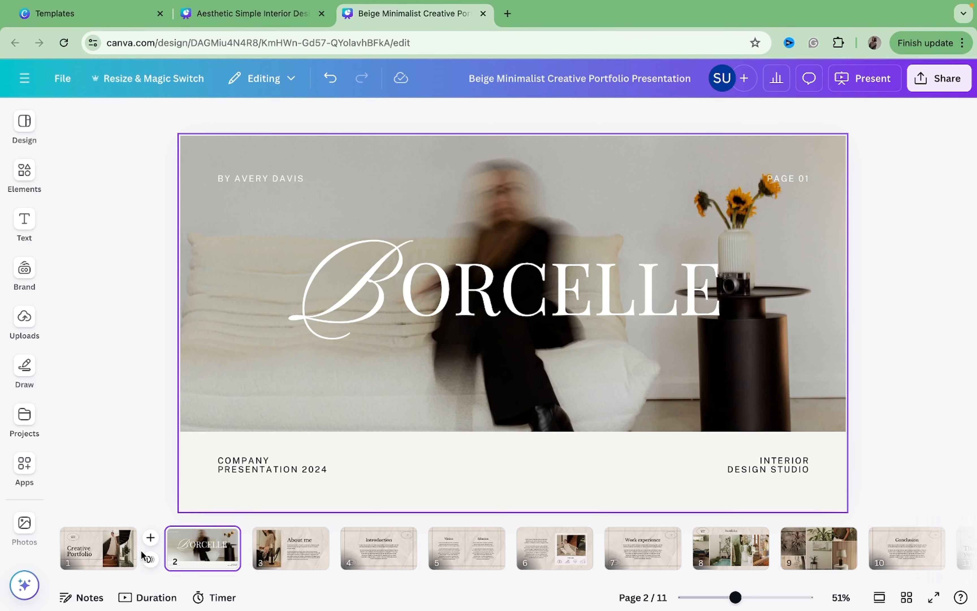
Examine the heading, script letter and background photo elements on the pasted Borcelle page.
left_click(133, 564)
left_click(176, 556)
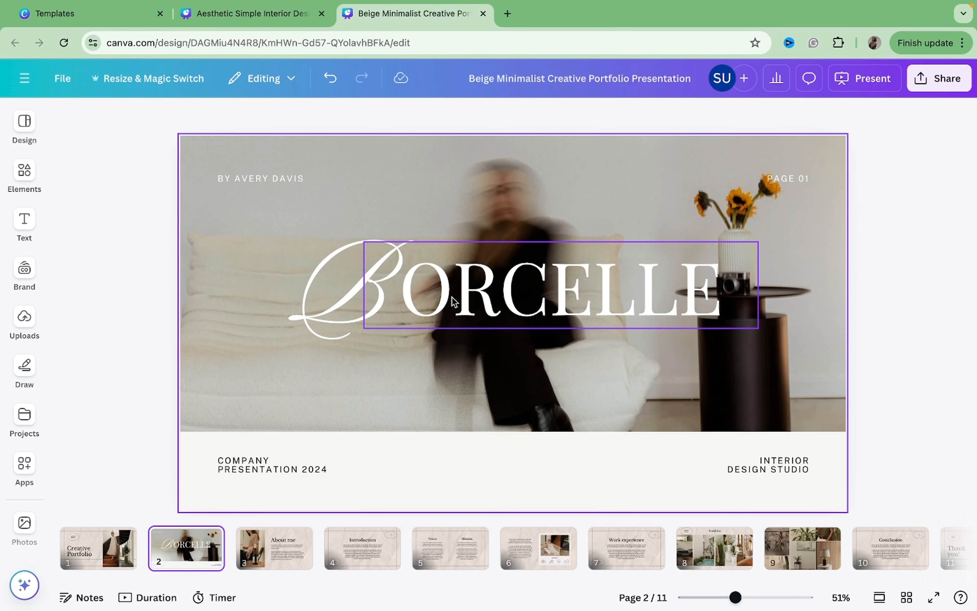
left_click(459, 303)
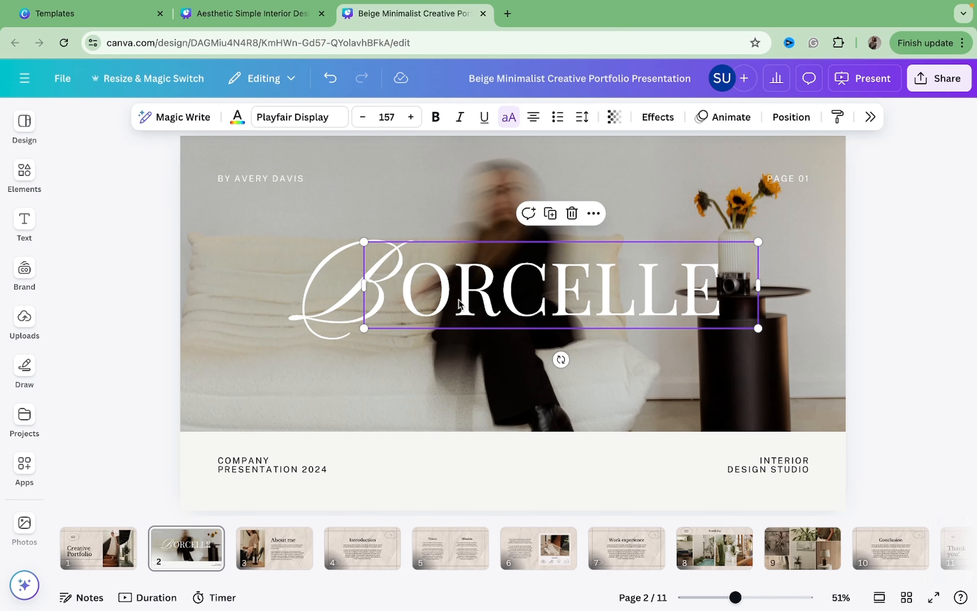
left_click(344, 298)
double_click(344, 298)
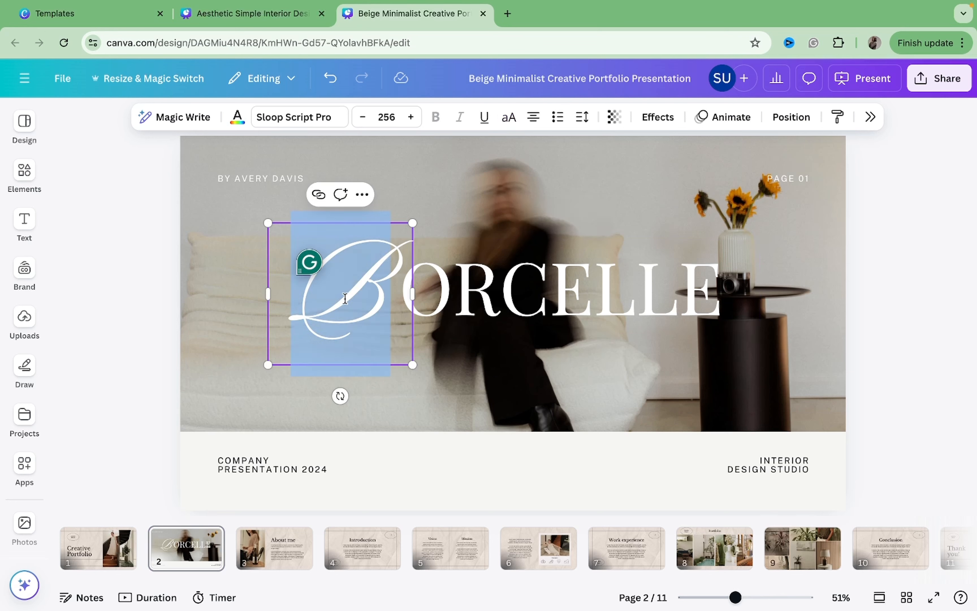
left_click(273, 162)
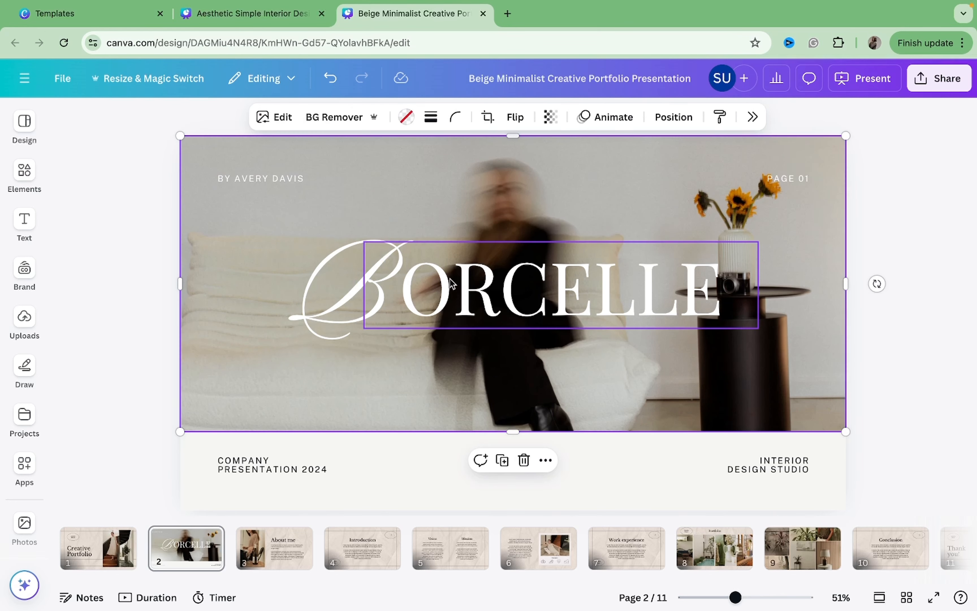
left_click(124, 278)
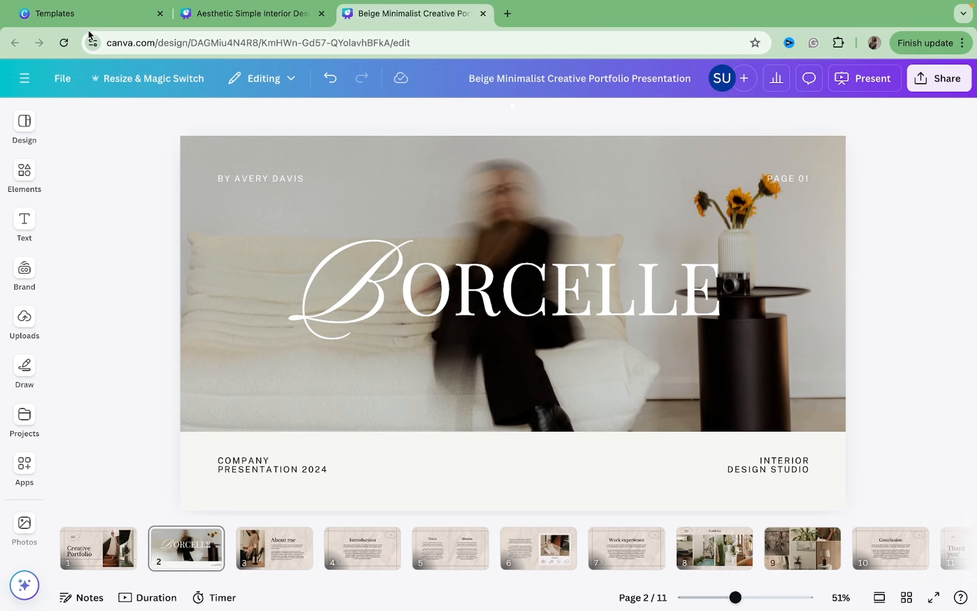
Return to the template browser and open the Cream and Black Clean Modern Brand Guidelines Presentation preview.
left_click(90, 16)
scroll(354, 422, "down", 5)
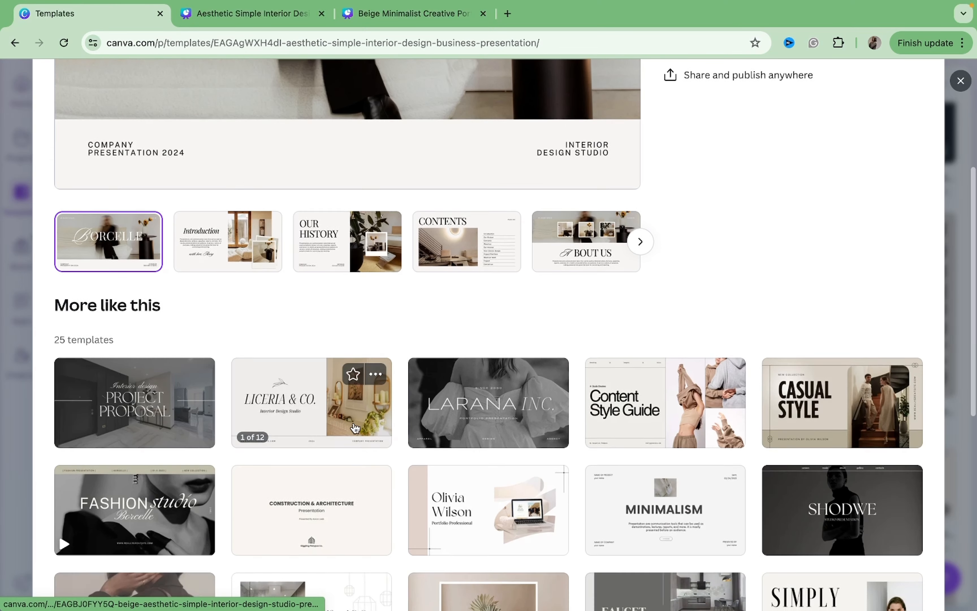
scroll(354, 428, "down", 3)
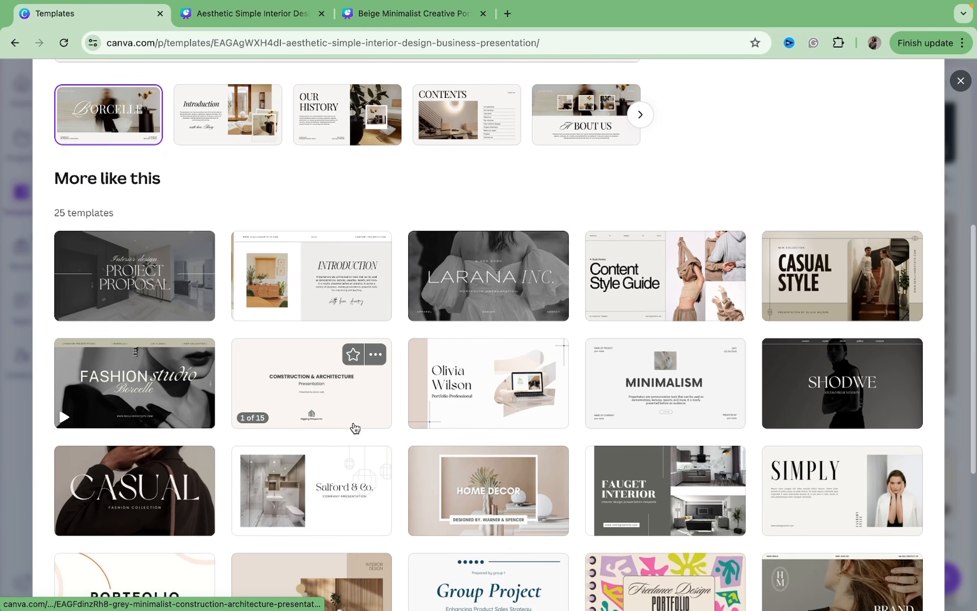
scroll(355, 428, "down", 1)
scroll(354, 427, "down", 2)
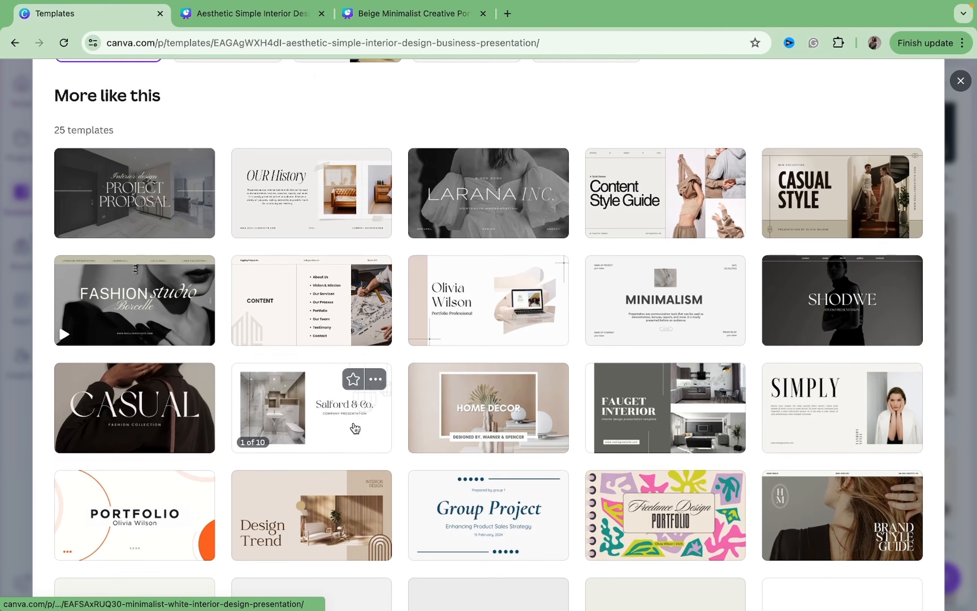
scroll(355, 427, "down", 1)
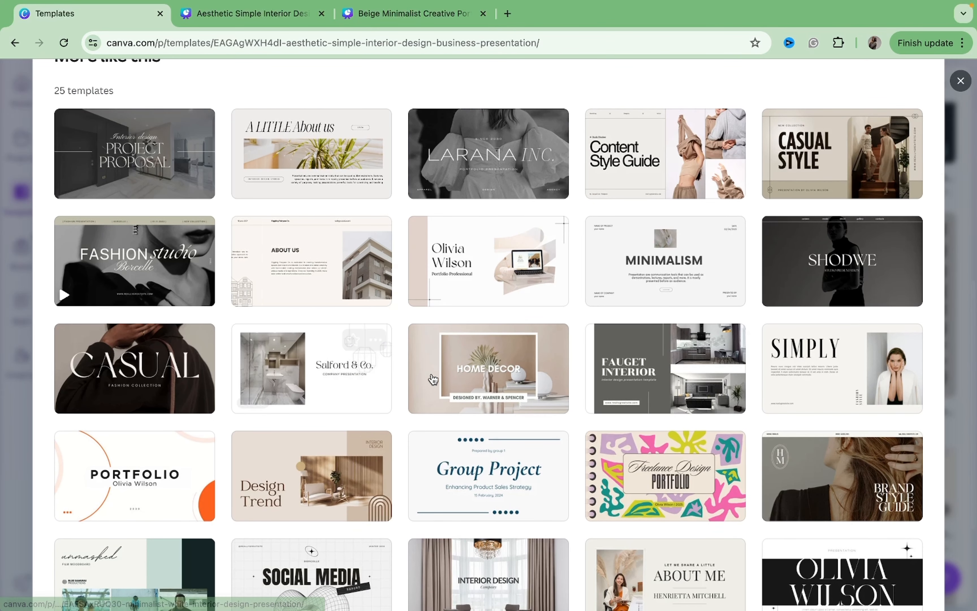
left_click(615, 170)
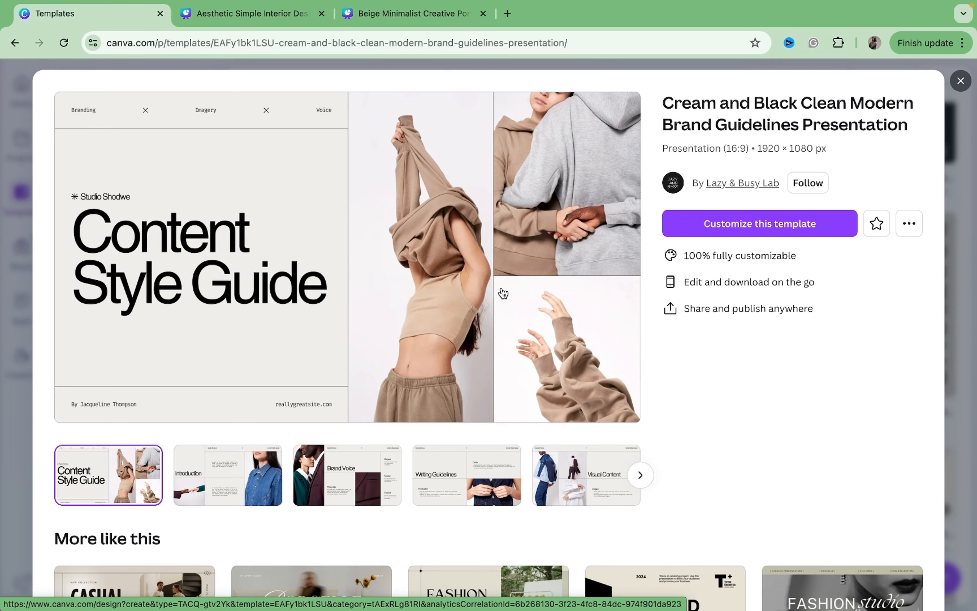
Browse its similar templates and open the Modern Beige Brand Style Guide Presentation for customizing.
scroll(503, 293, "down", 4)
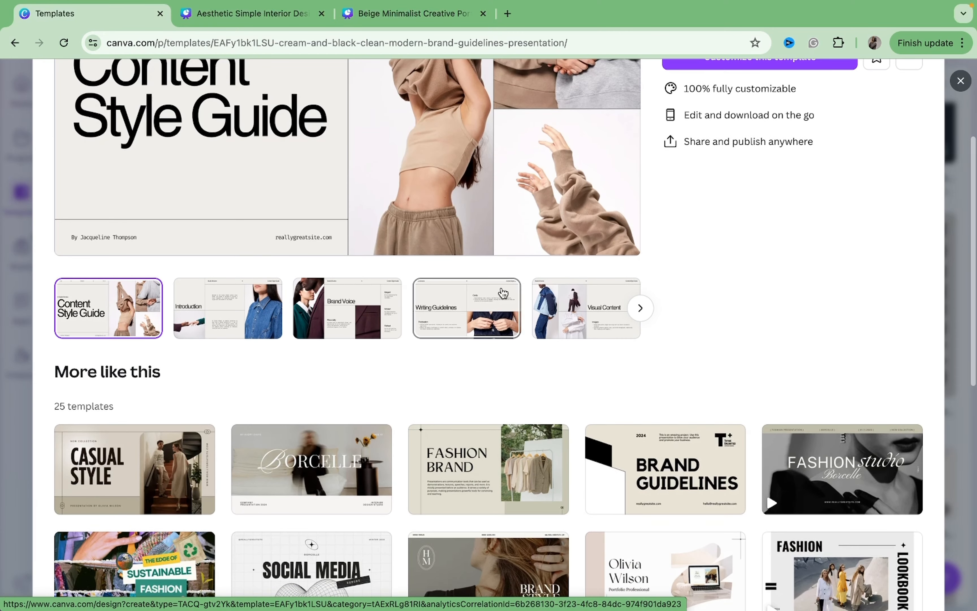
scroll(503, 293, "down", 3)
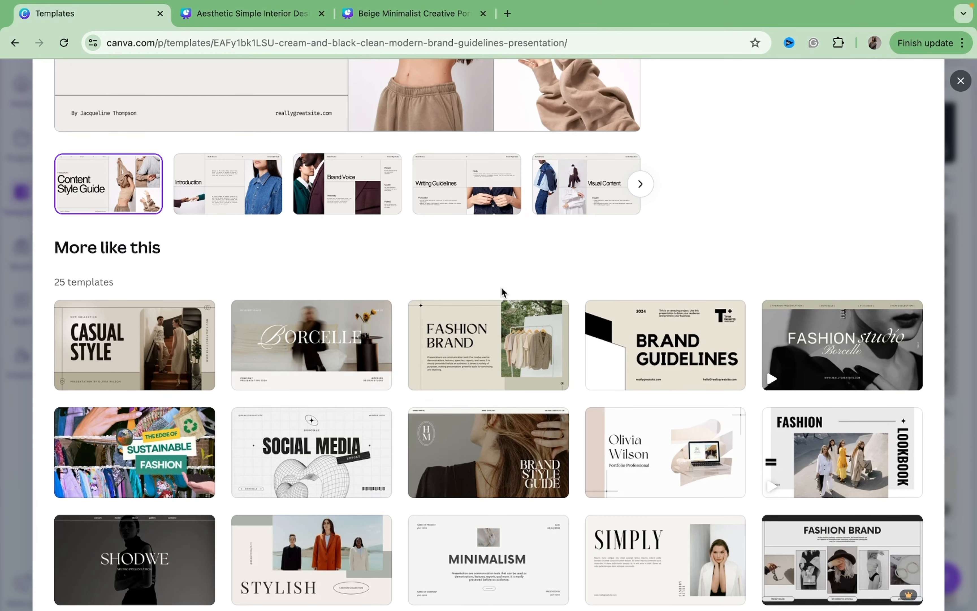
scroll(501, 286, "down", 2)
scroll(501, 287, "up", 1)
scroll(502, 287, "up", 8)
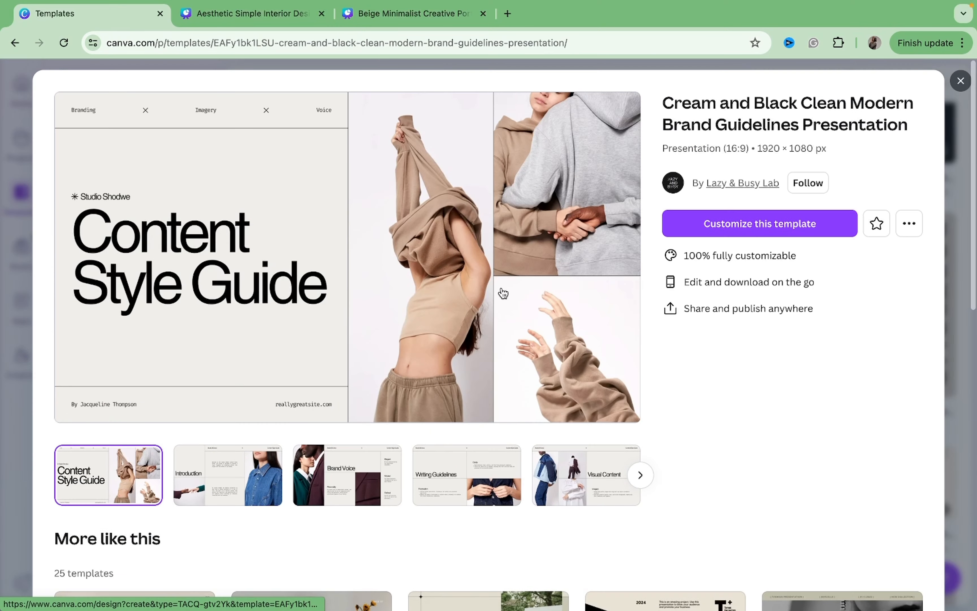
scroll(500, 286, "down", 9)
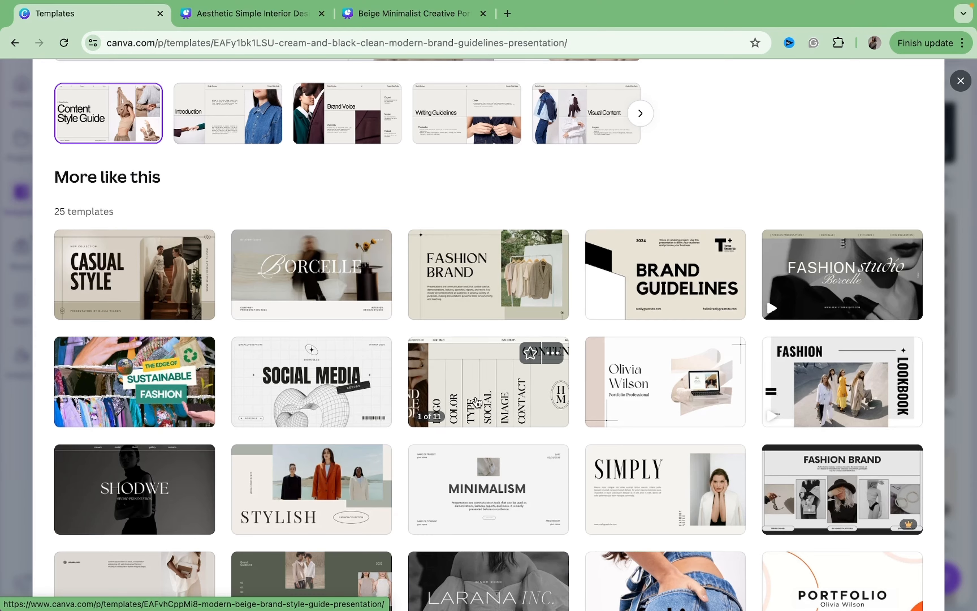
left_click(475, 399)
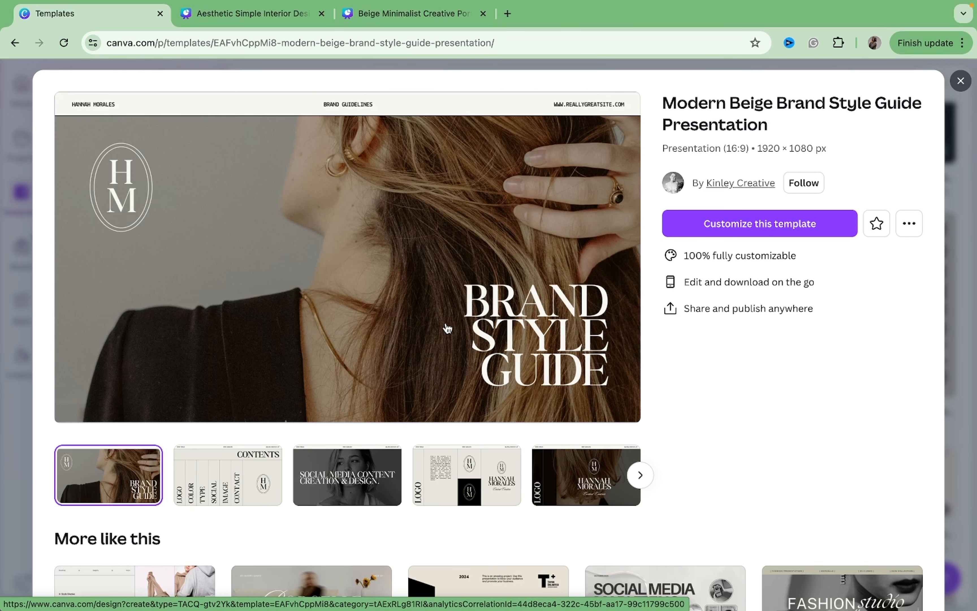
left_click(496, 323)
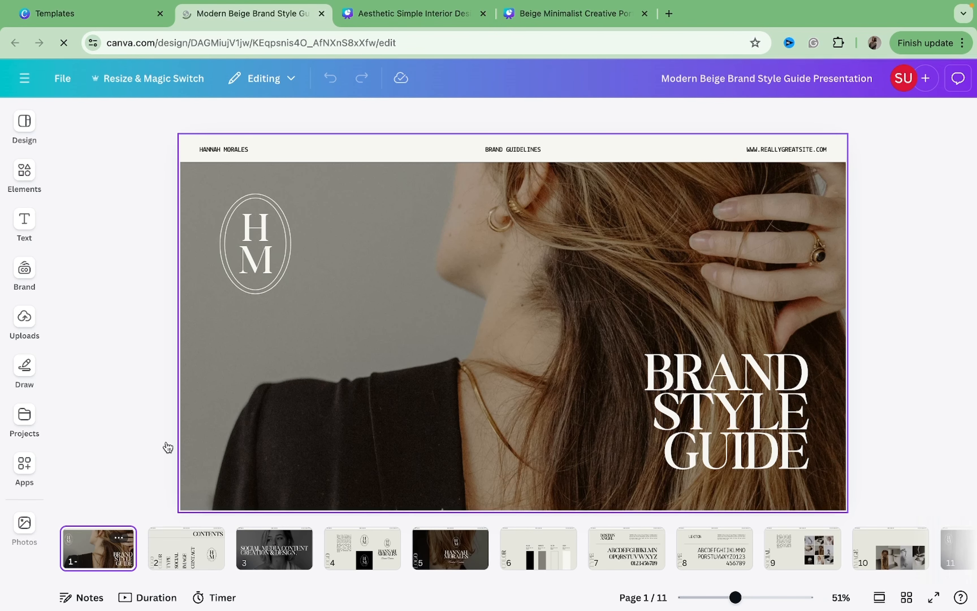
Switch back to the portfolio and delete the Borcelle page from position 2.
left_click(372, 20)
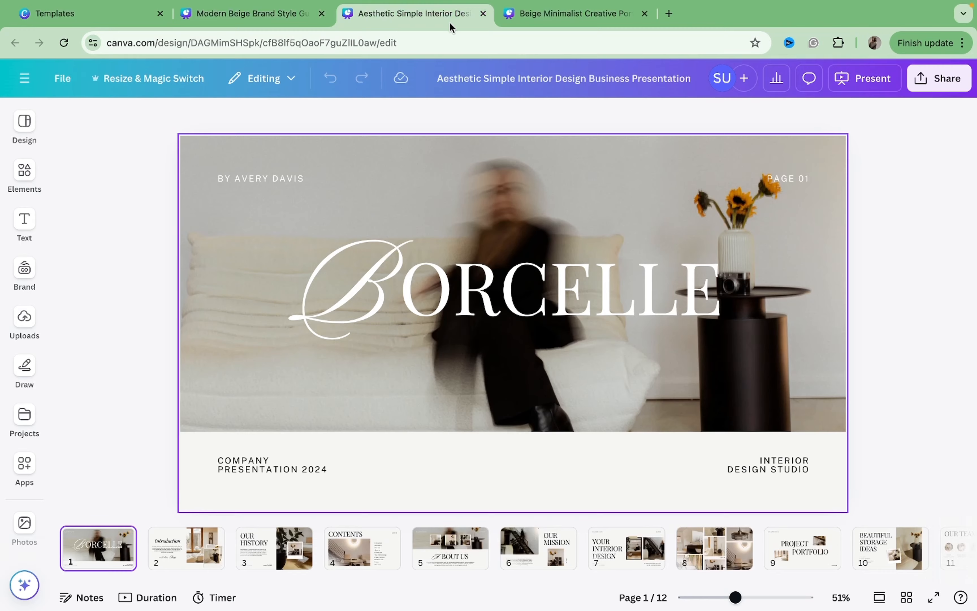
left_click(545, 24)
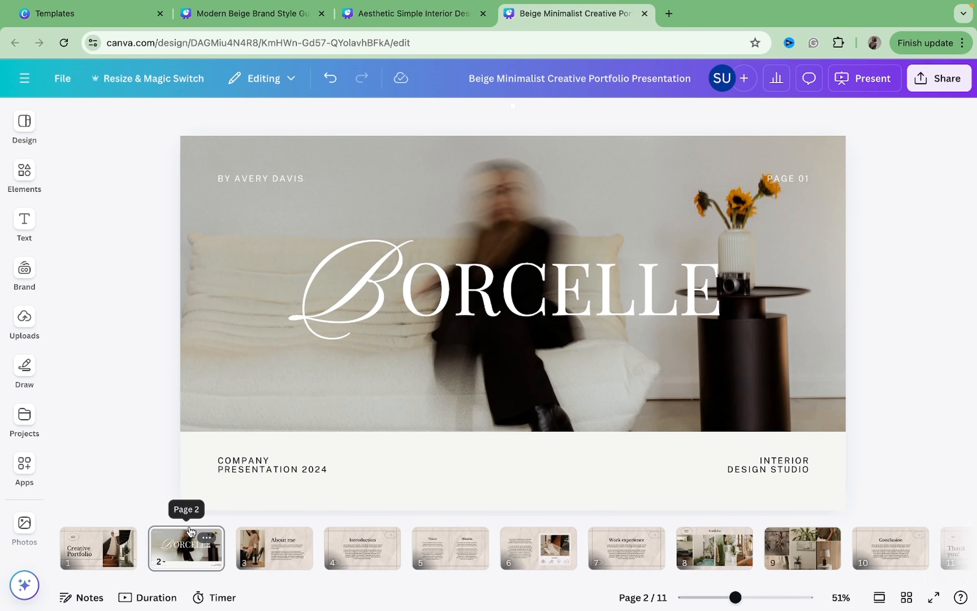
left_click(190, 553)
key("Delete")
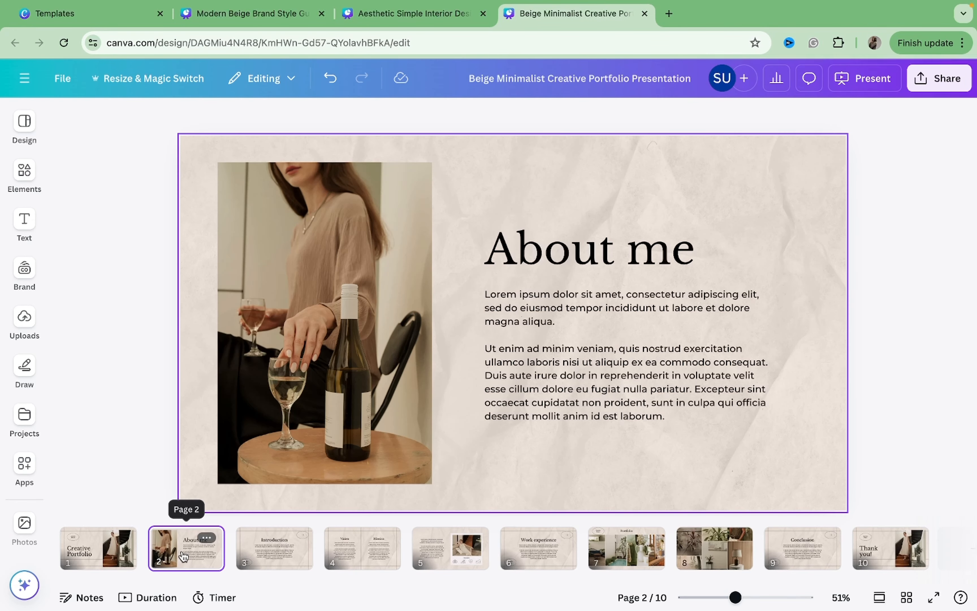
Paste the Brand Style Guide cover as page 3 and replace its header name with the owner's name.
mouse_move(145, 560)
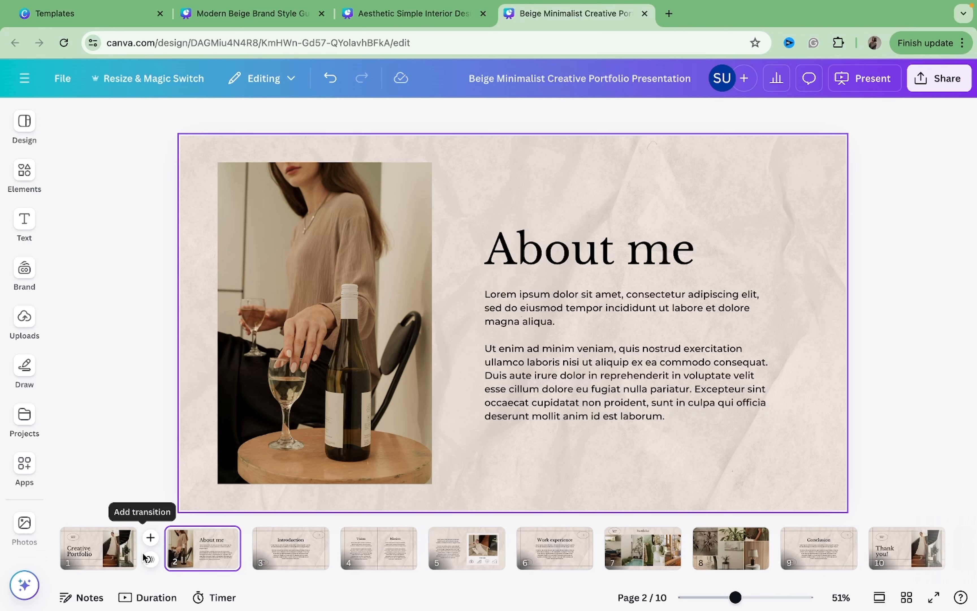
key("ctrl+v")
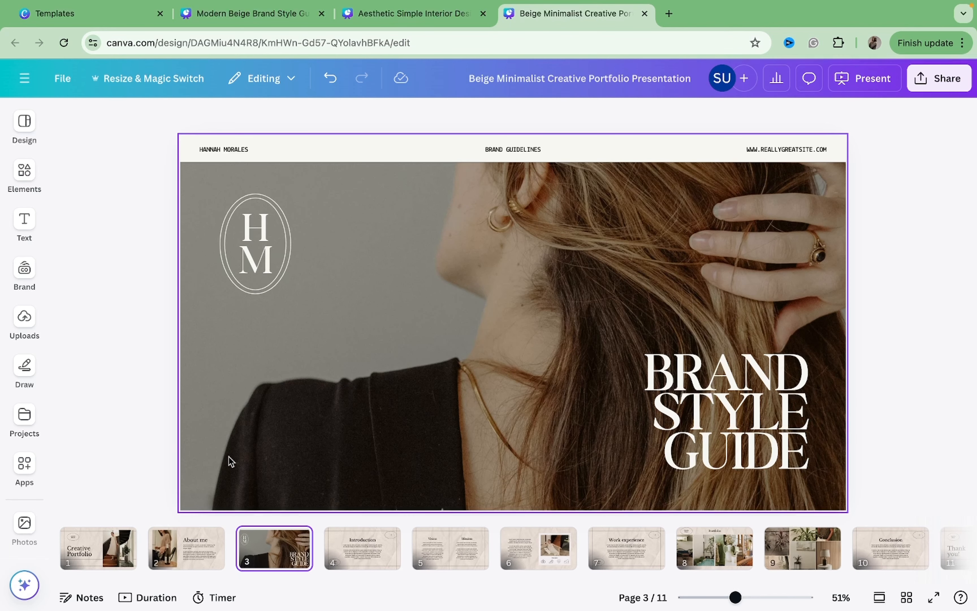
double_click(225, 150)
type("JDUEHI SHEILA")
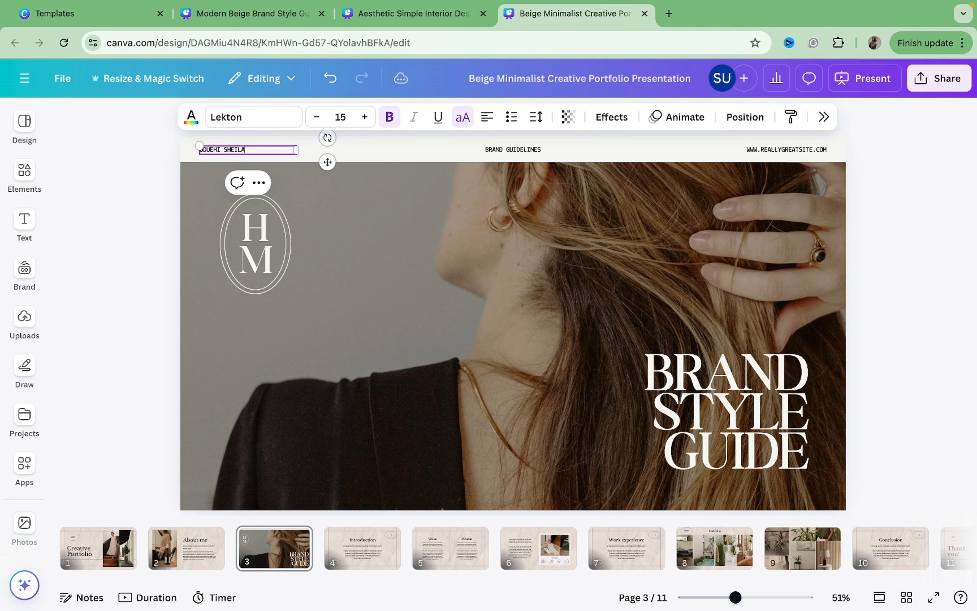
Change the middle header label to CREATIVE PORTFOLIO.
double_click(499, 148)
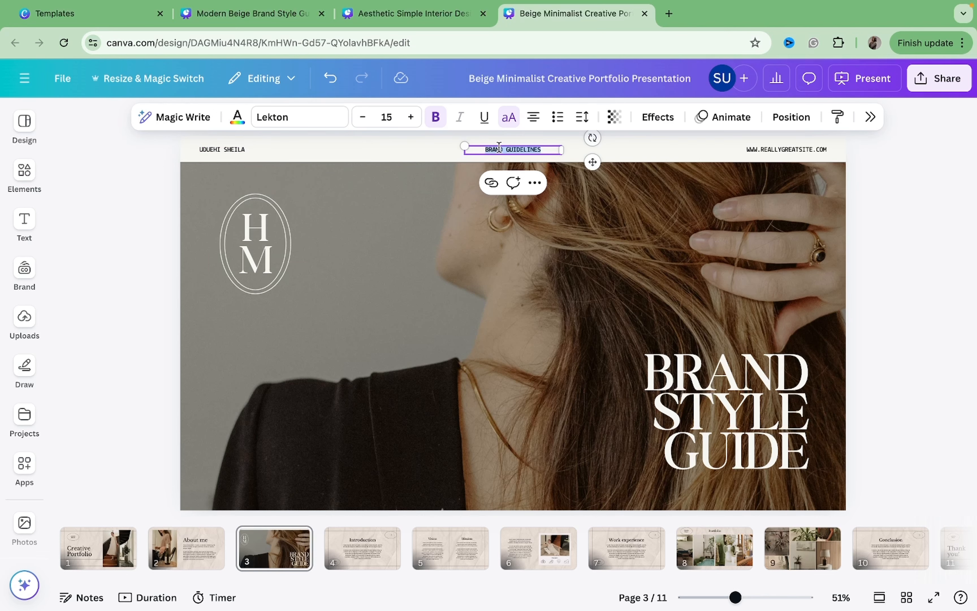
type("CREATI")
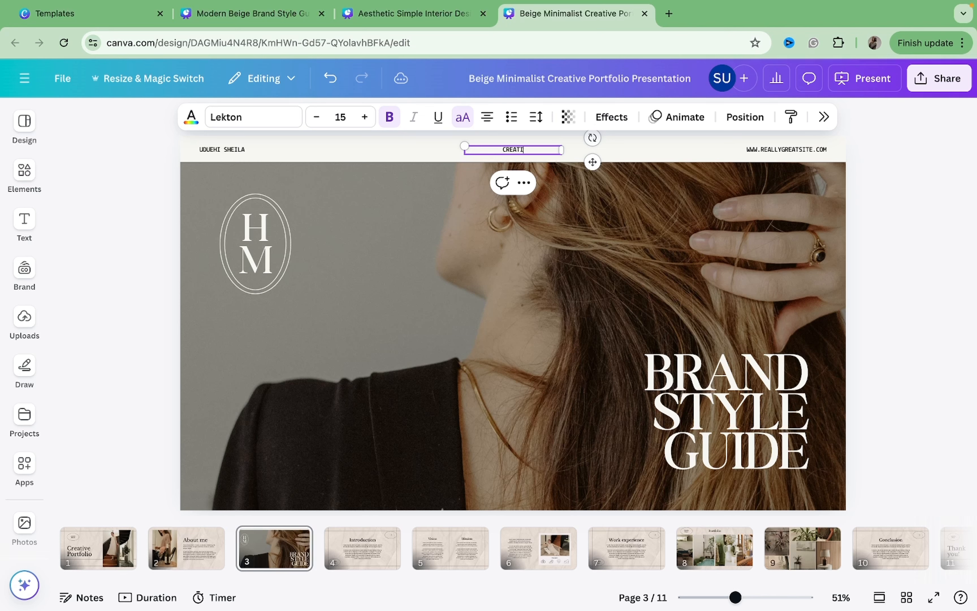
type("VE PORTFOLIO")
left_click(781, 156)
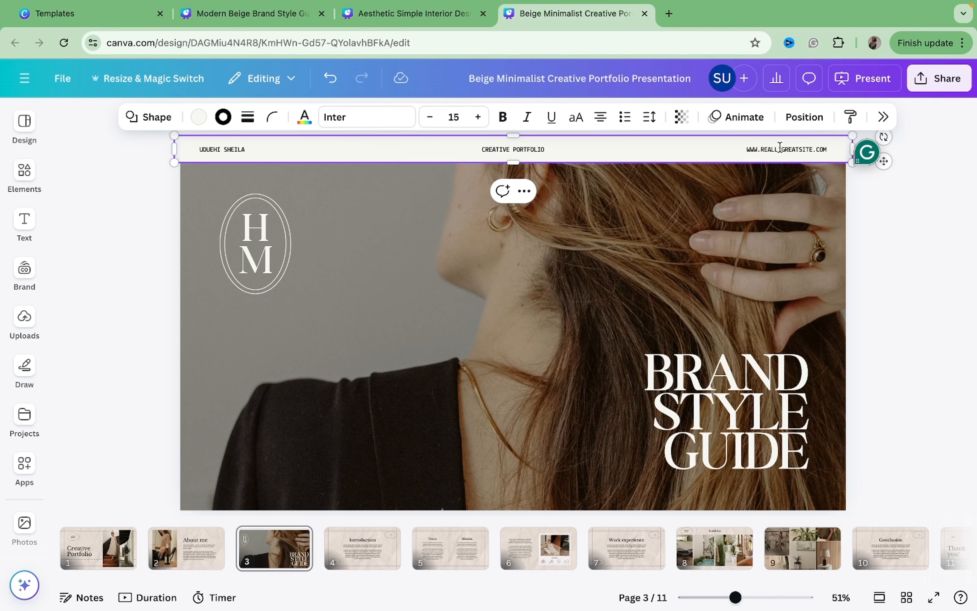
Replace the website header text with UGC CREATOR | SOCIAL MEDIA NANAGER | CONTENT STRATEGIST and widen its box to one line.
double_click(794, 148)
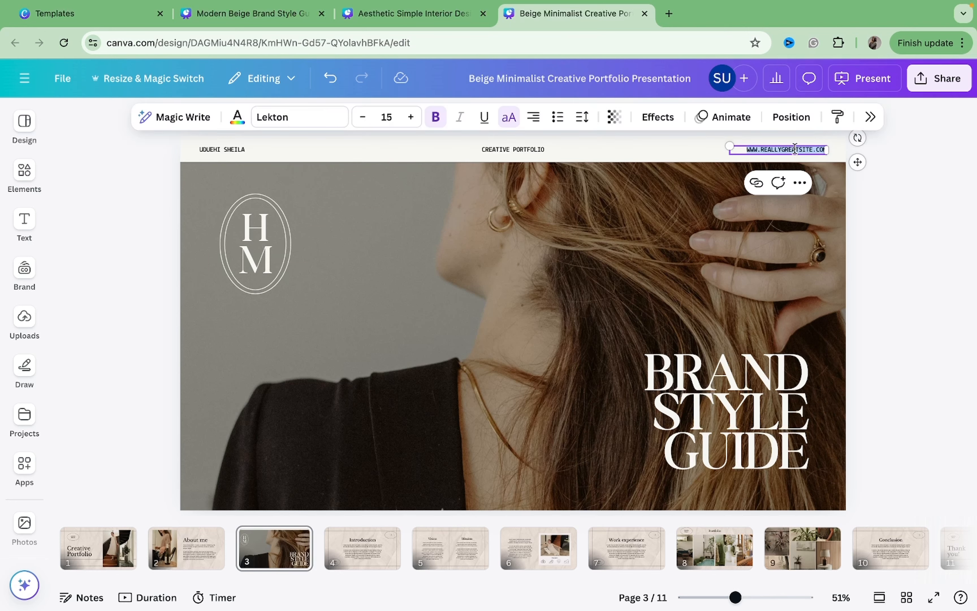
key("BackSpace")
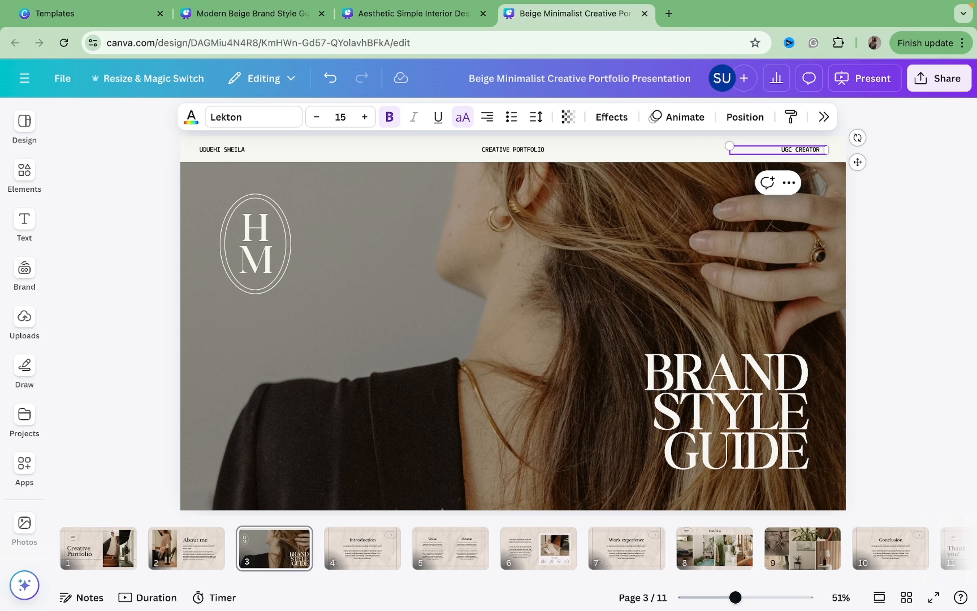
type("CIAL MEDIA")
key("Return")
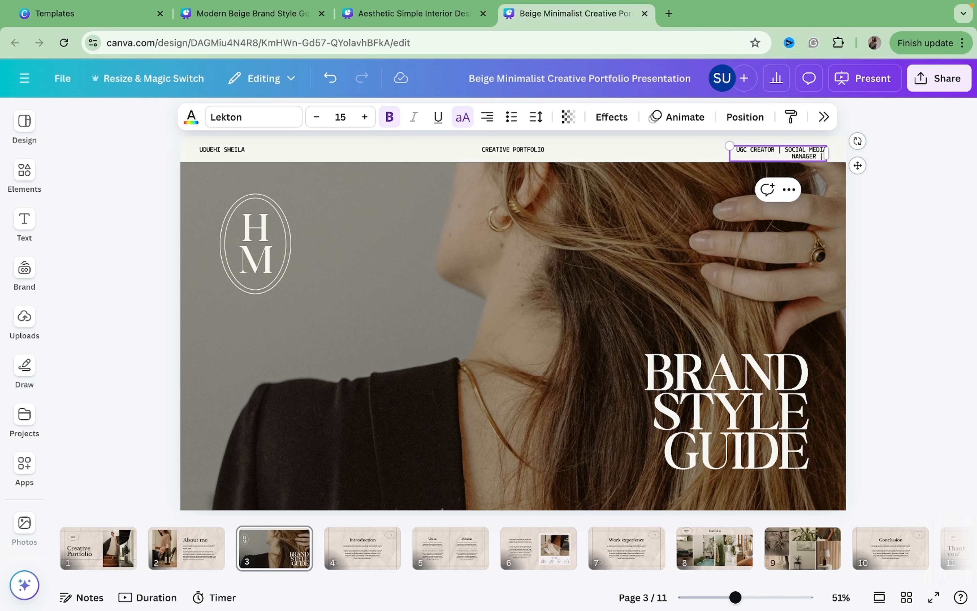
type("NANAGER | CONTENT STRATEGIST")
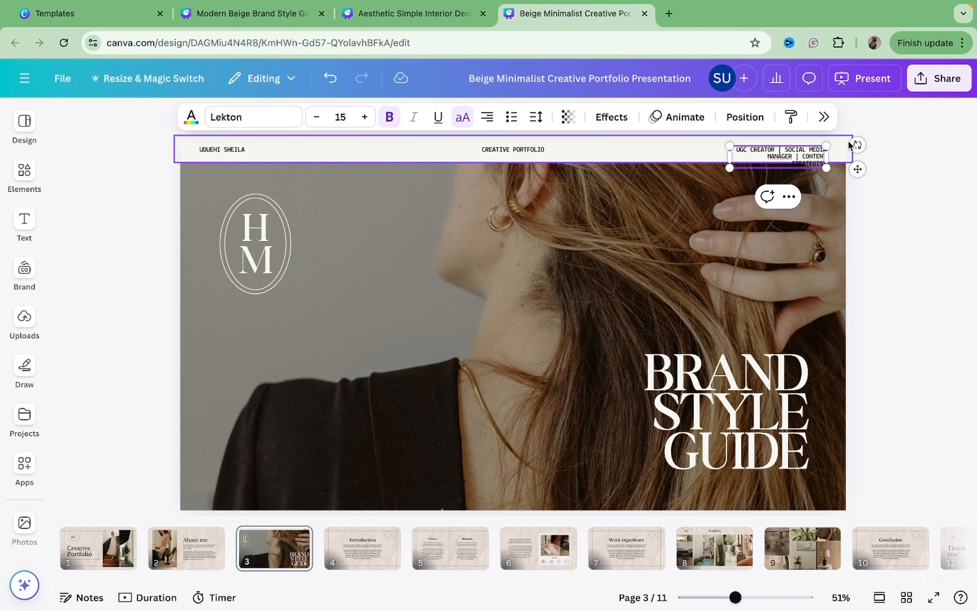
left_click_drag(728, 156, 580, 155)
left_click(892, 225)
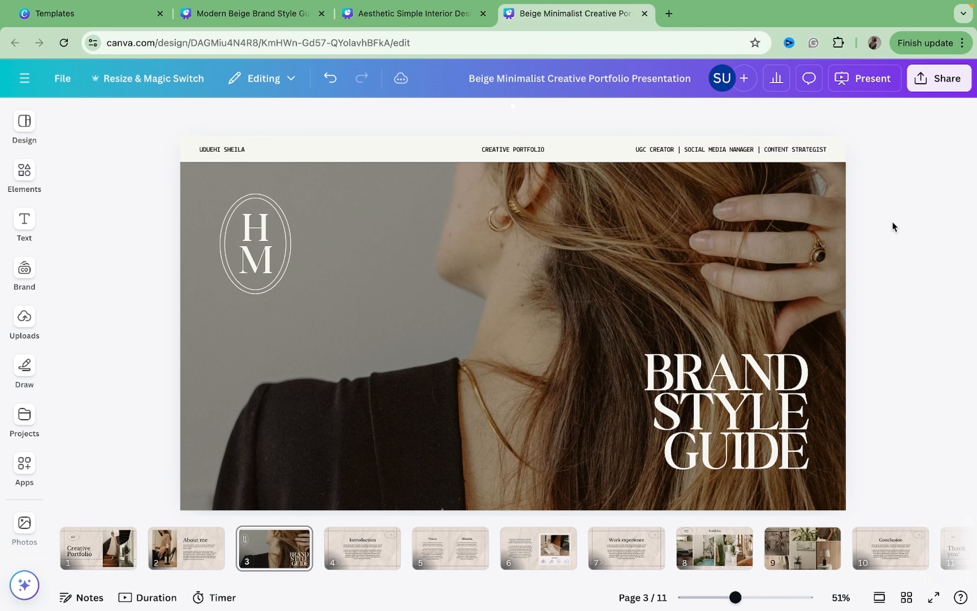
Correct NANAGER to MANAGER in the roles header text.
left_click(774, 153)
left_click(774, 153)
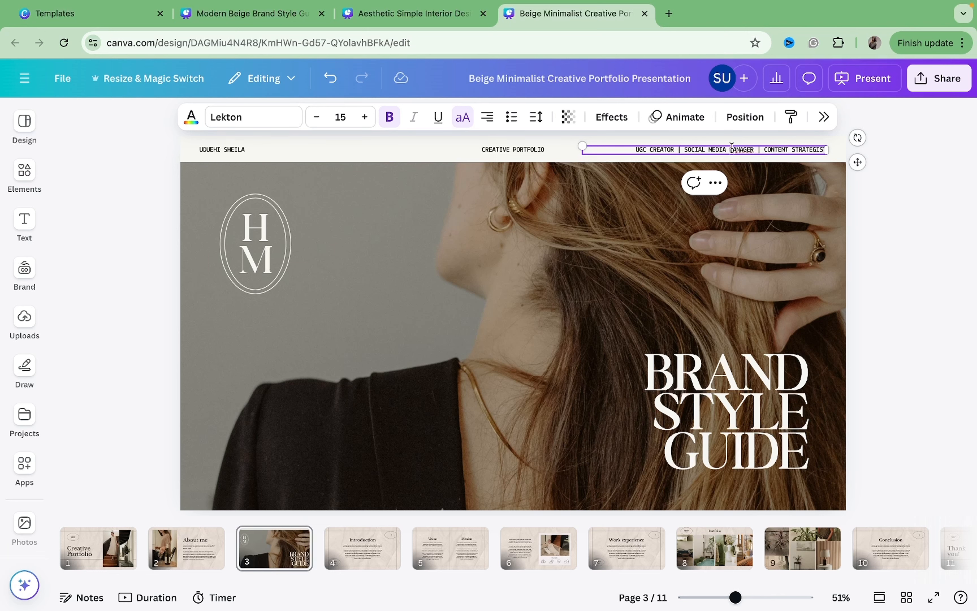
right_click(732, 148)
left_click(722, 155)
left_click(732, 149)
key("BackSpace")
type("M")
left_click(859, 209)
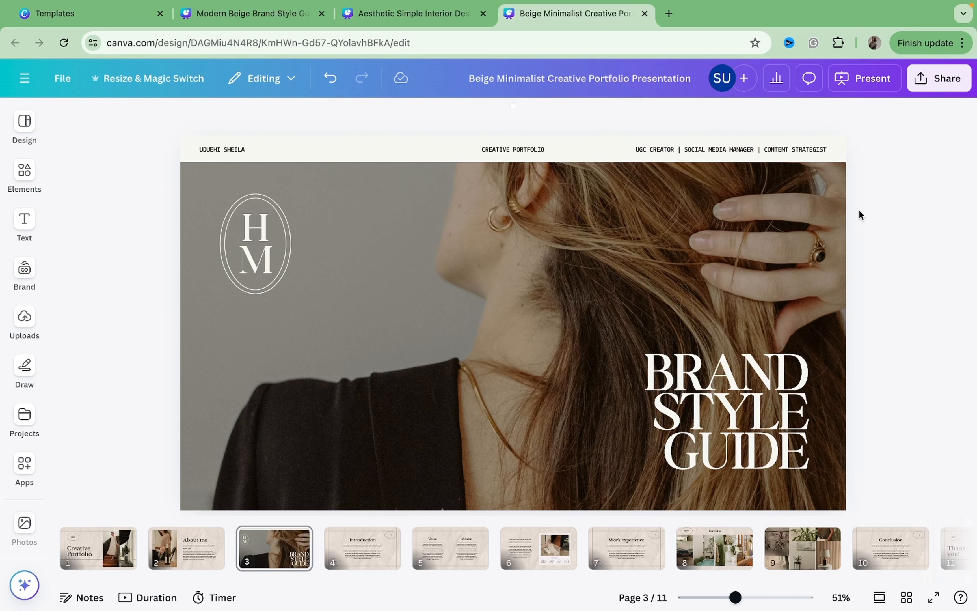
Nudge the roles header text box slightly to the right.
left_click(766, 150)
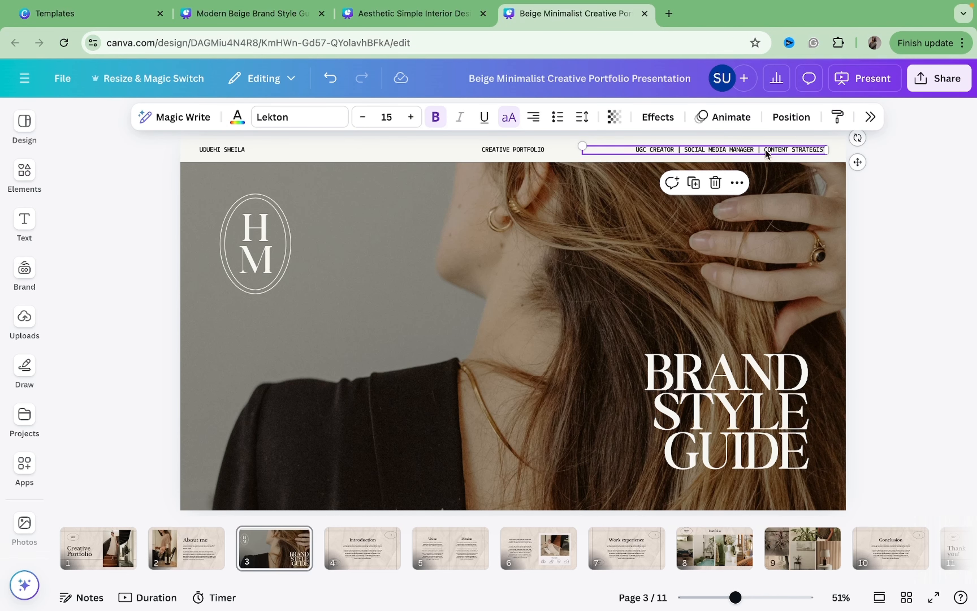
key("Right")
key("Right")
key("Right")
key("Right")
key("Right")
key("Right")
key("Right")
key("Right")
key("Right")
key("Right")
key("Right")
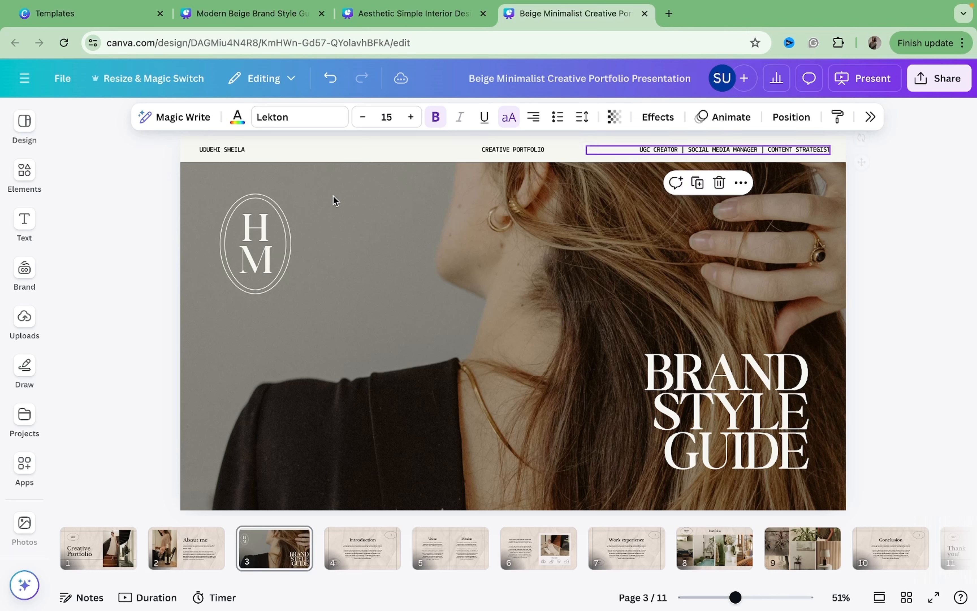
Delete the HM monogram letters and their oval frame from the cover.
left_click(256, 228)
key("Delete")
left_click(266, 241)
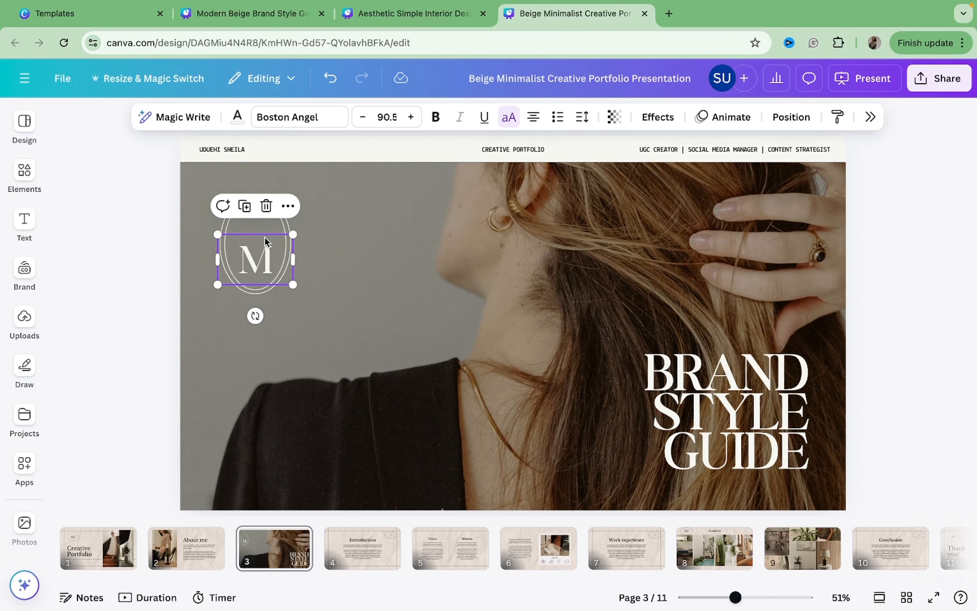
key("Delete")
left_click(264, 228)
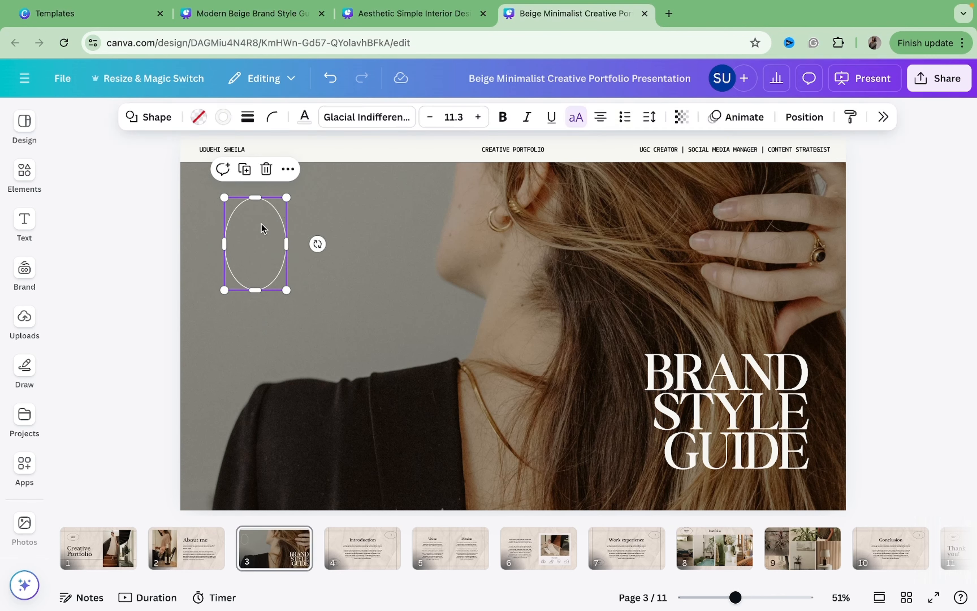
key("Delete")
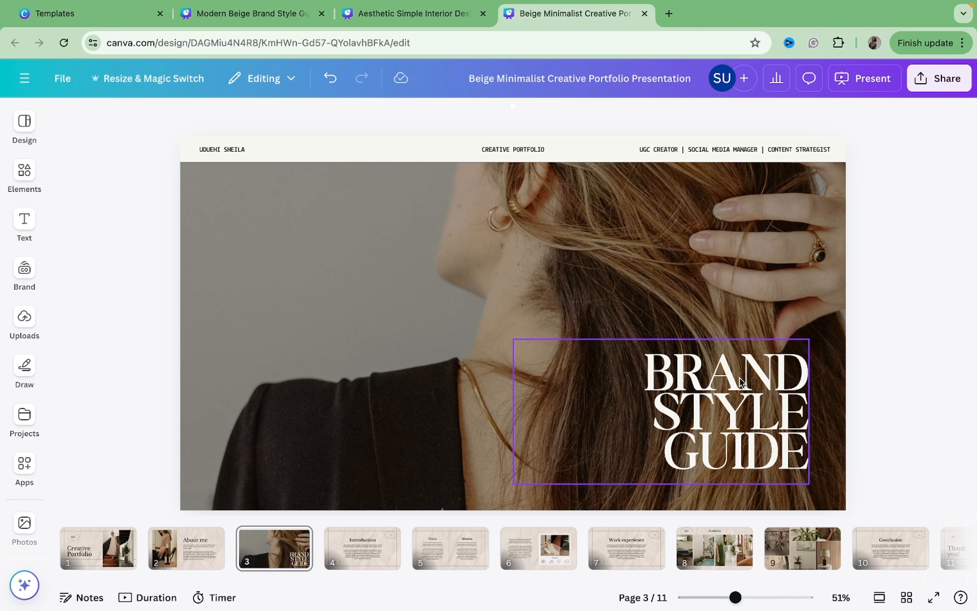
Change the cover title to CREATIVE PORTFOLIO.
double_click(742, 382)
type("C")
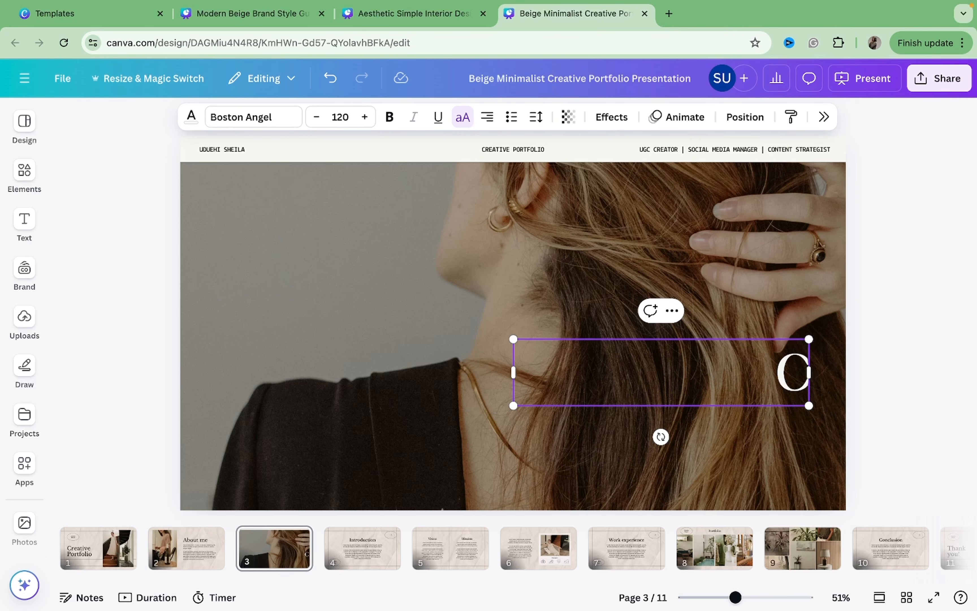
type("REATI")
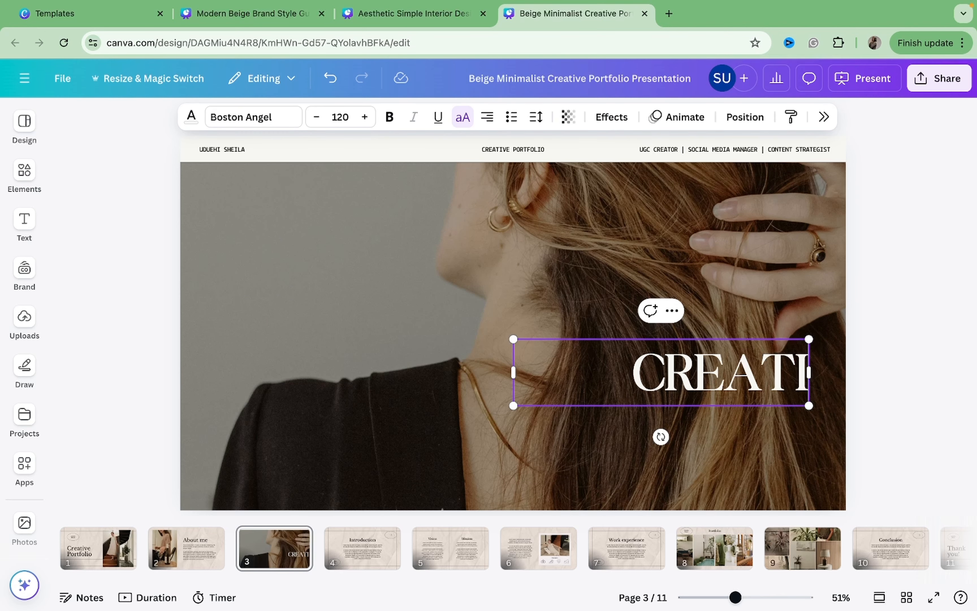
type("VE PO")
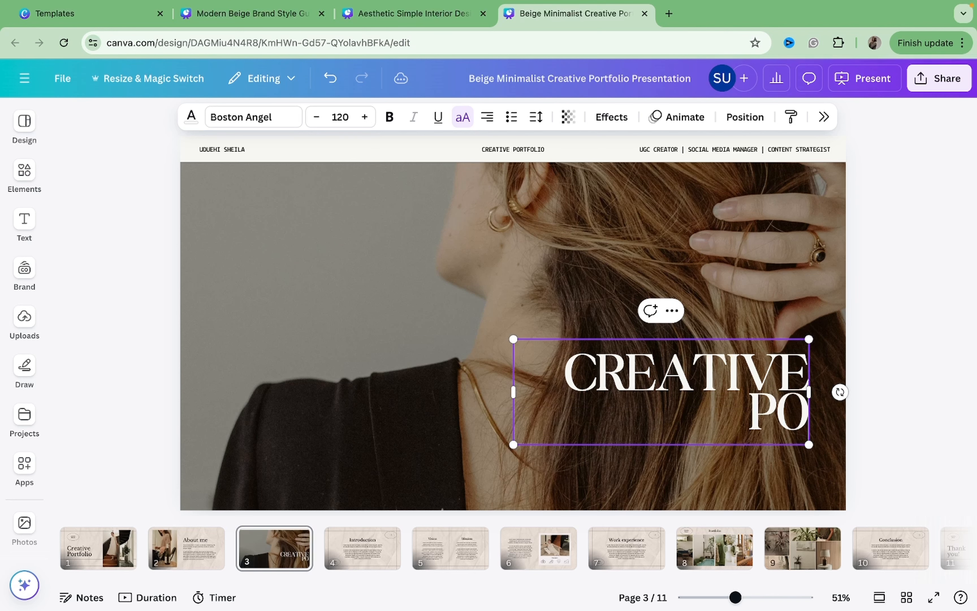
type("RT")
type("FOLIO")
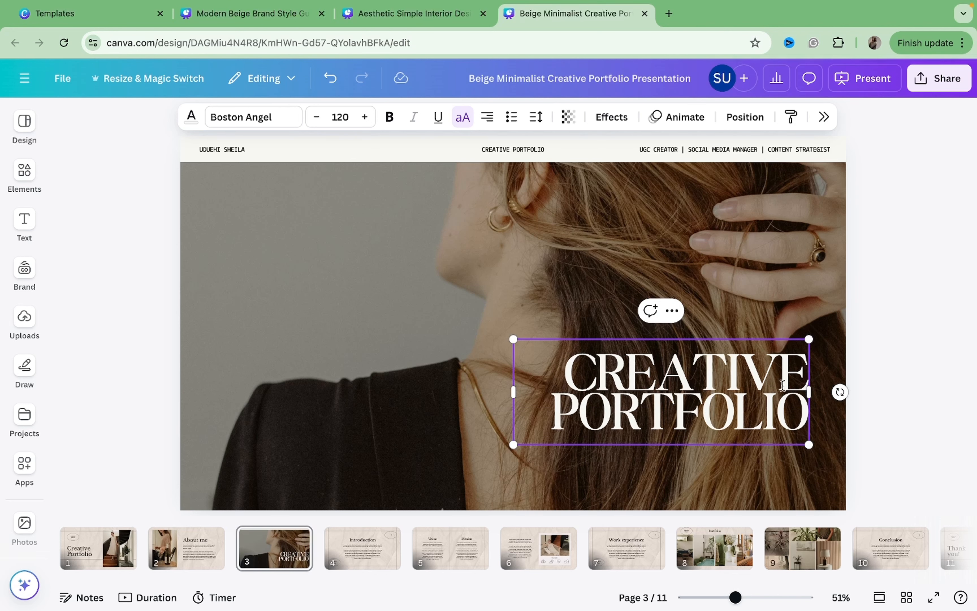
left_click(911, 361)
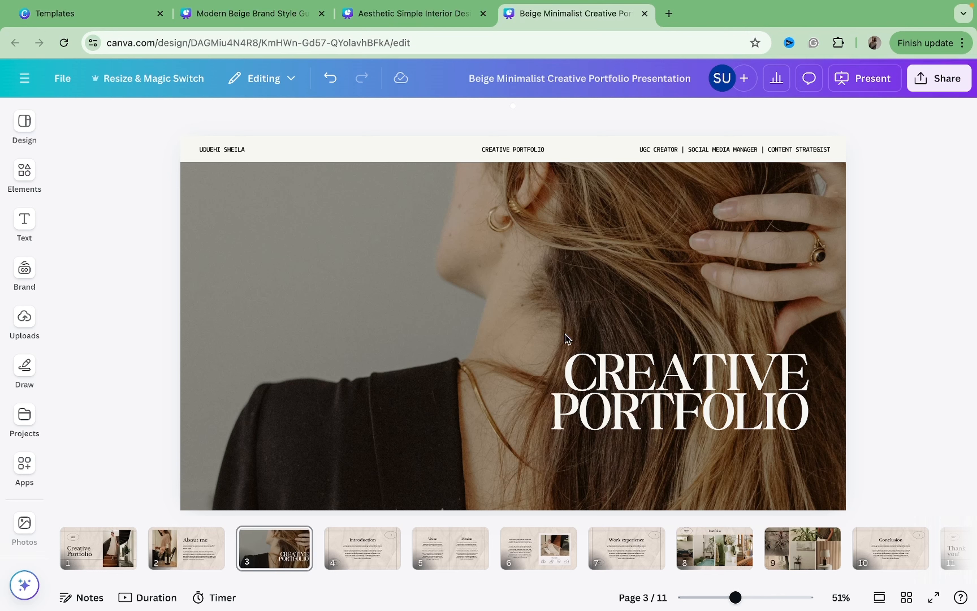
Search the element photos for black womna and browse the photo results.
left_click(528, 321)
left_click(24, 174)
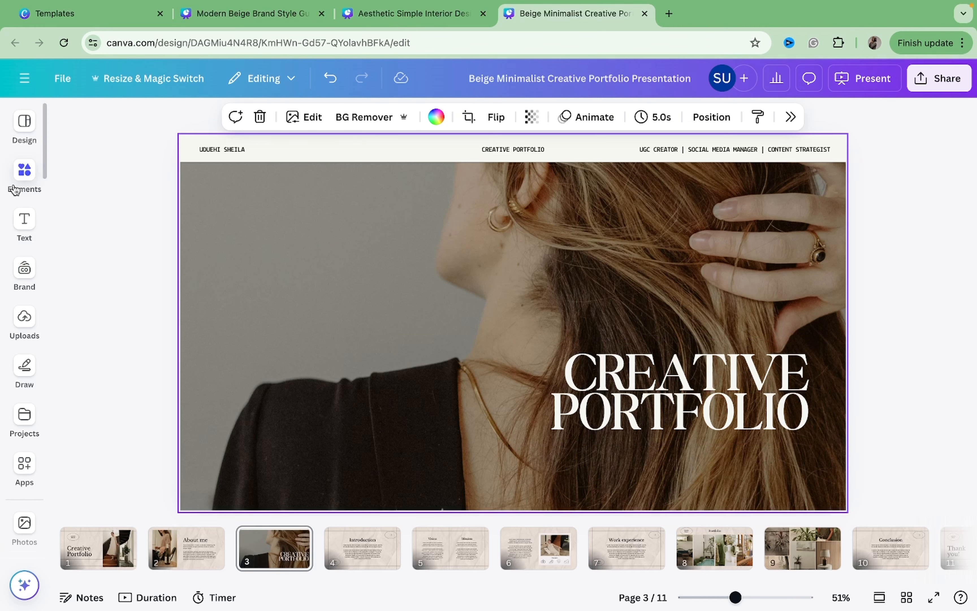
left_click(24, 294)
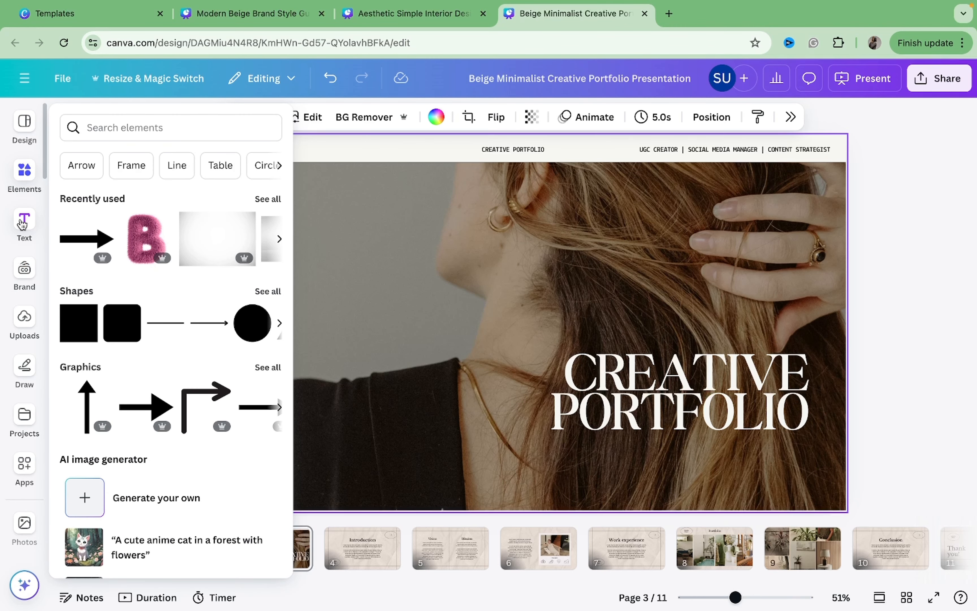
left_click(24, 177)
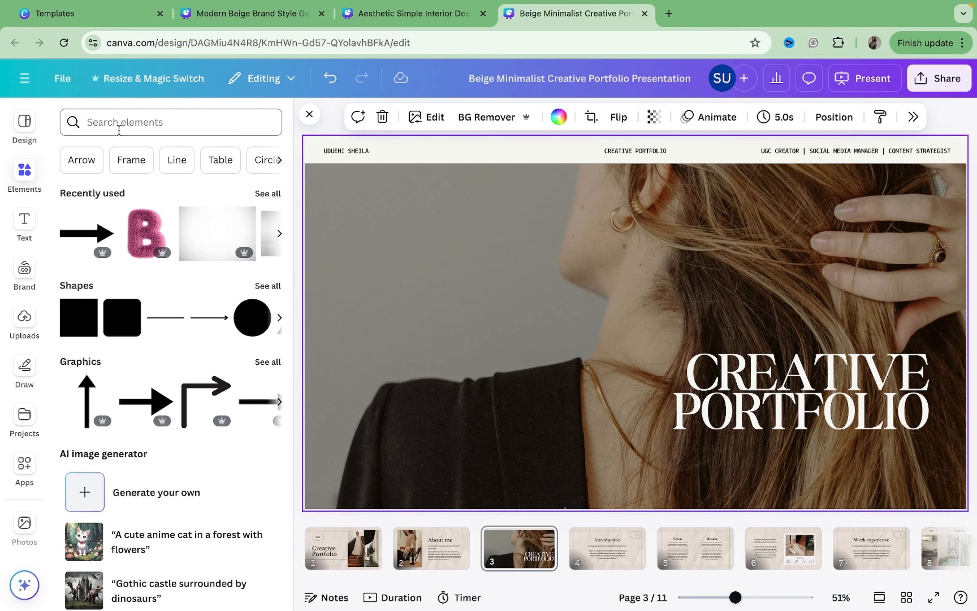
left_click(119, 128)
type("black")
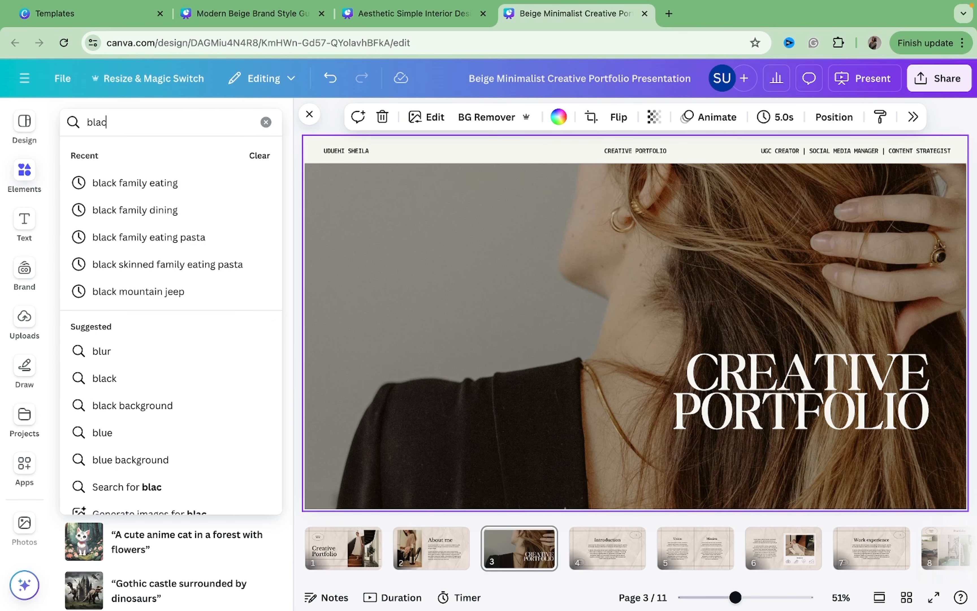
type(" womna")
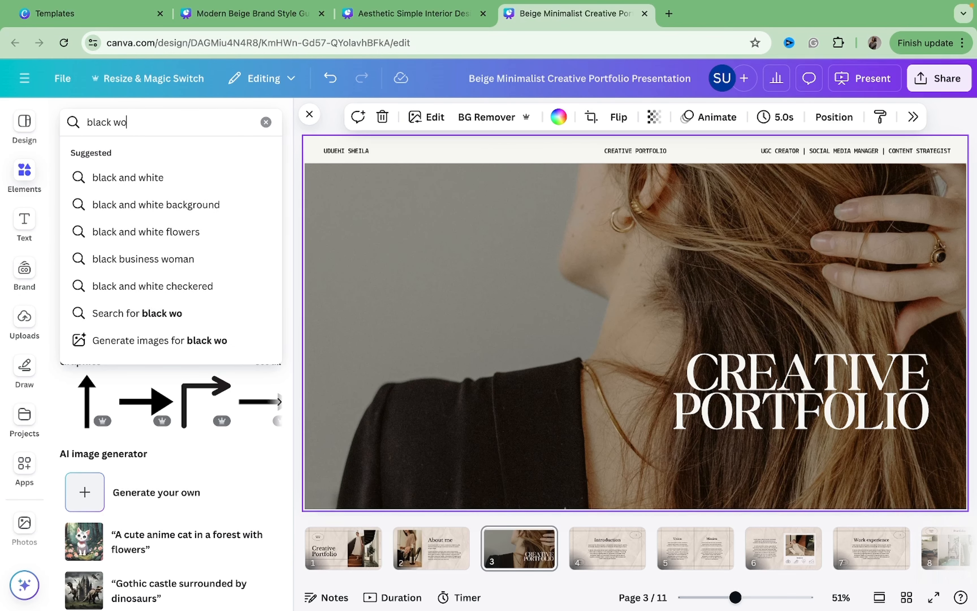
key("Return")
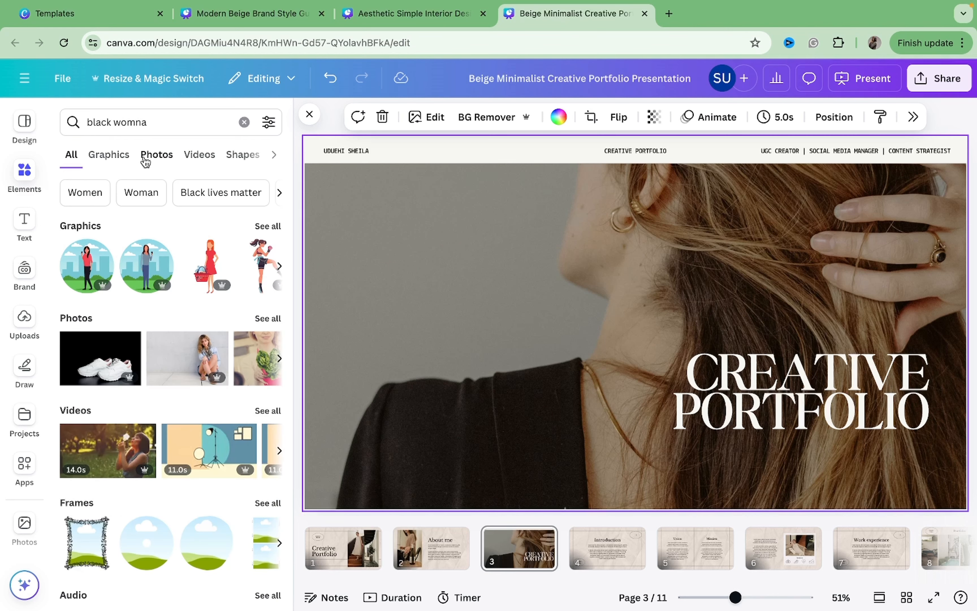
left_click(151, 156)
scroll(205, 274, "down", 6)
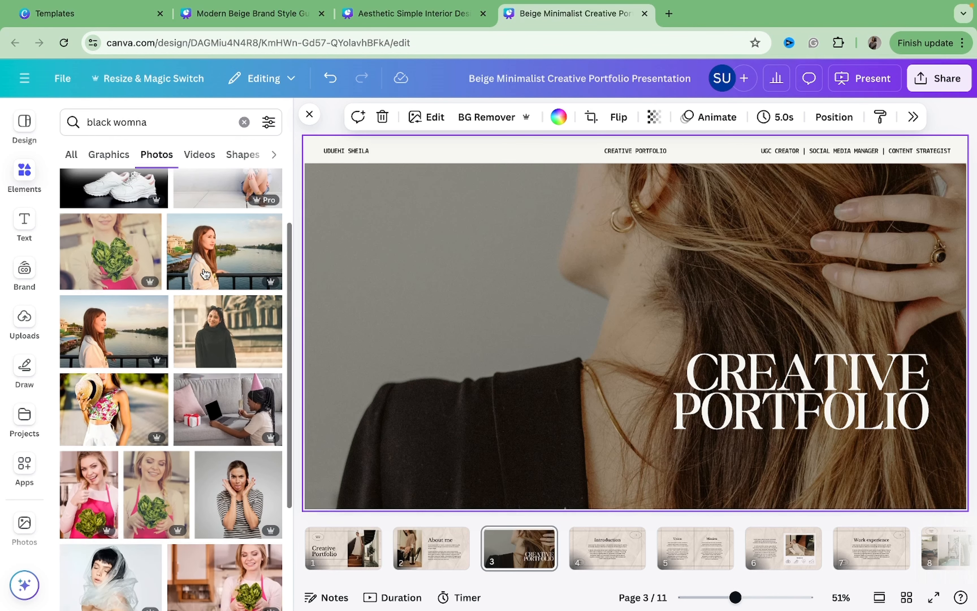
scroll(204, 269, "down", 5)
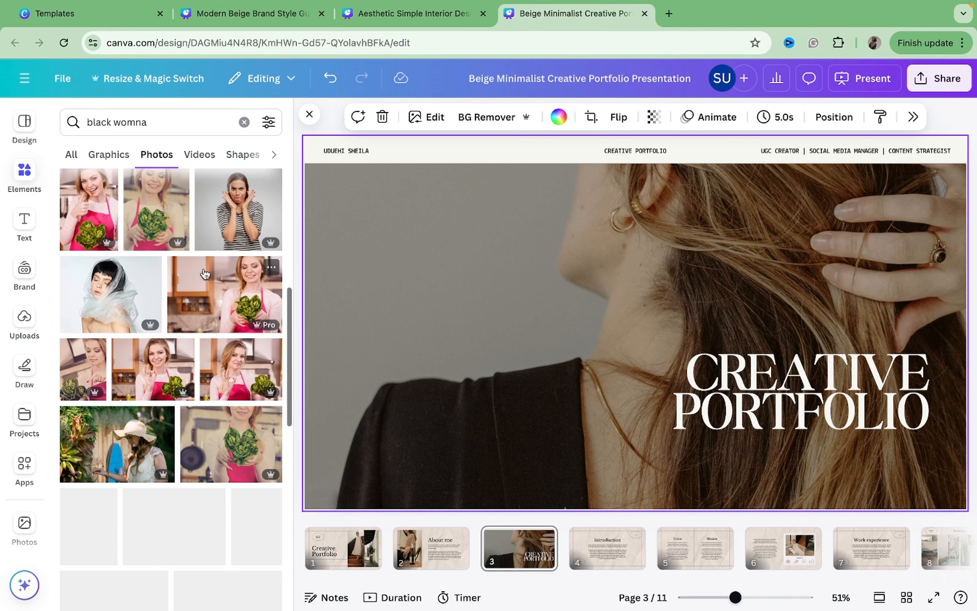
Change the photo search to black model and scroll through the results.
left_click(139, 122)
double_click(139, 121)
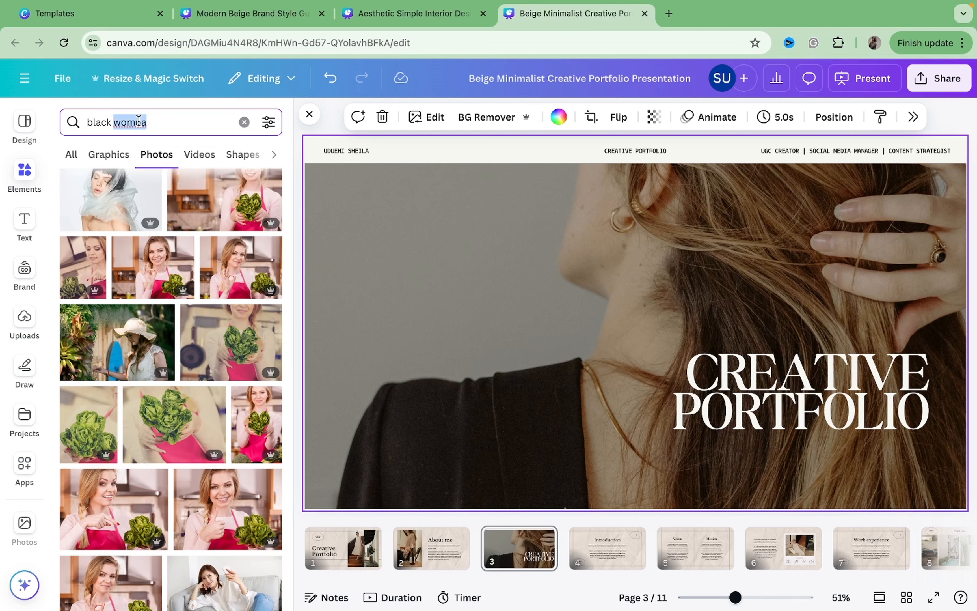
type("corpor")
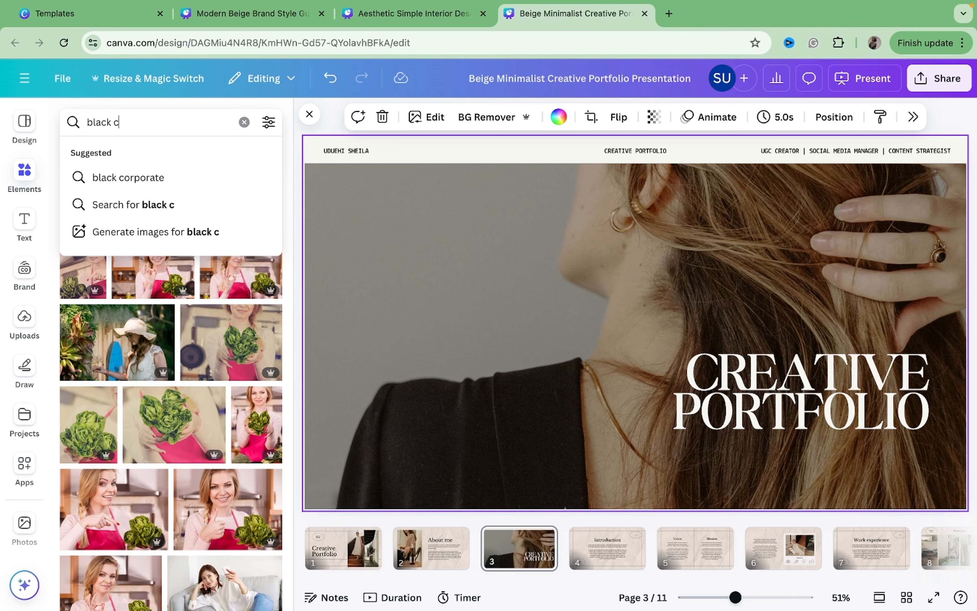
key("BackSpace")
type("model")
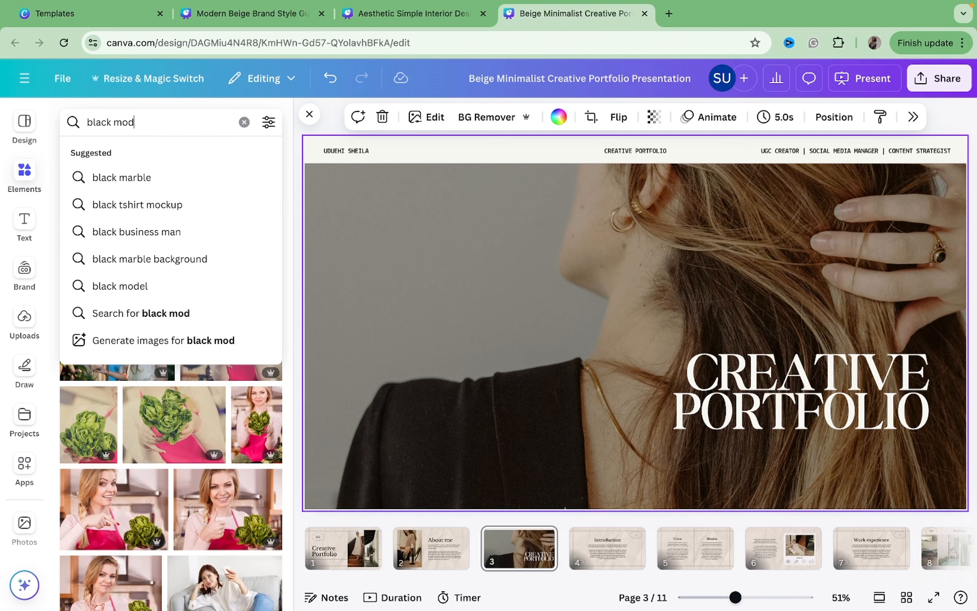
key("Return")
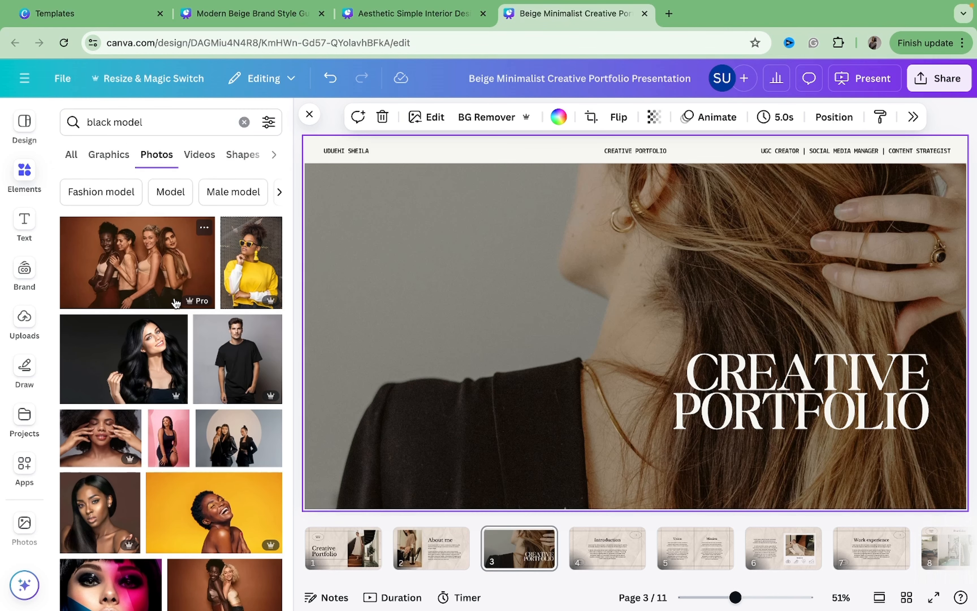
scroll(170, 279, "down", 5)
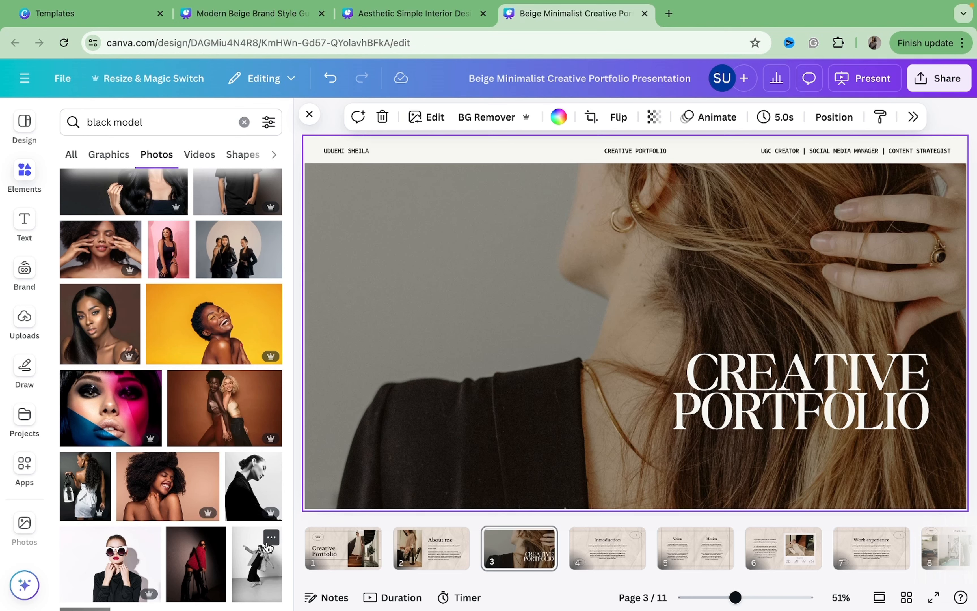
Show more photos like the Fashion Model Posing Barefoot image.
left_click(270, 540)
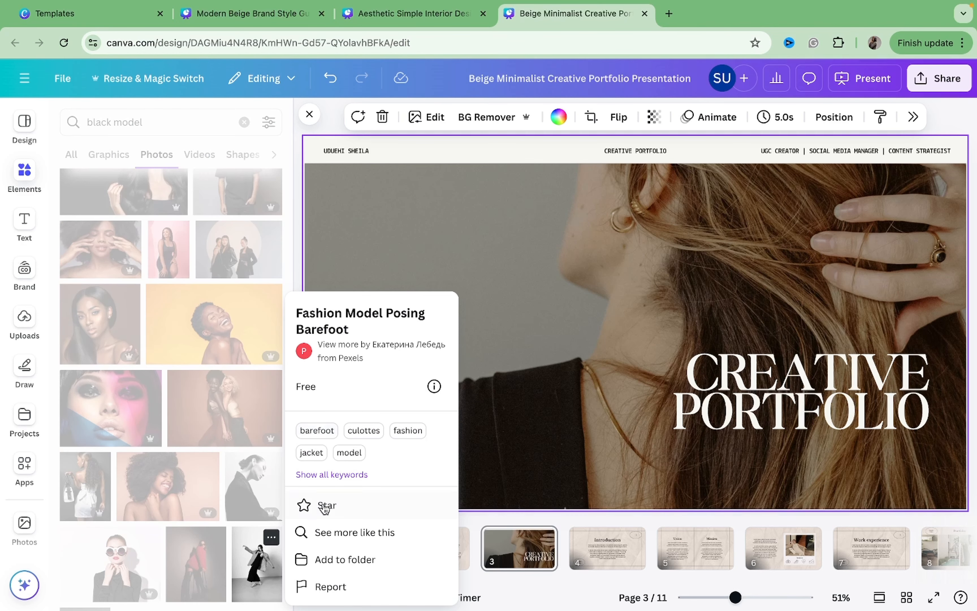
left_click(328, 531)
scroll(191, 381, "down", 1)
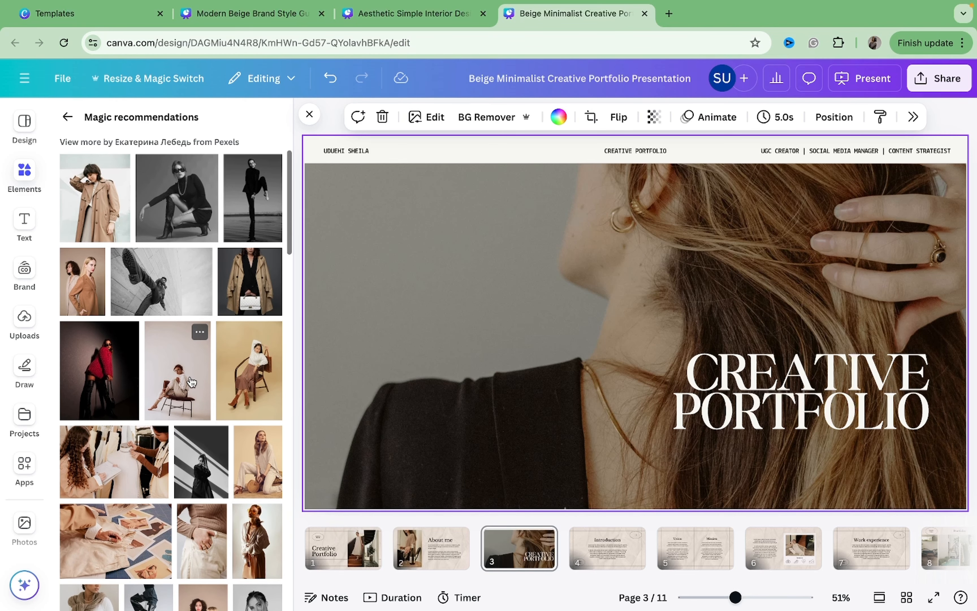
Add the photo of the woman sitting on a chair and make it the background of page 3.
left_click(170, 384)
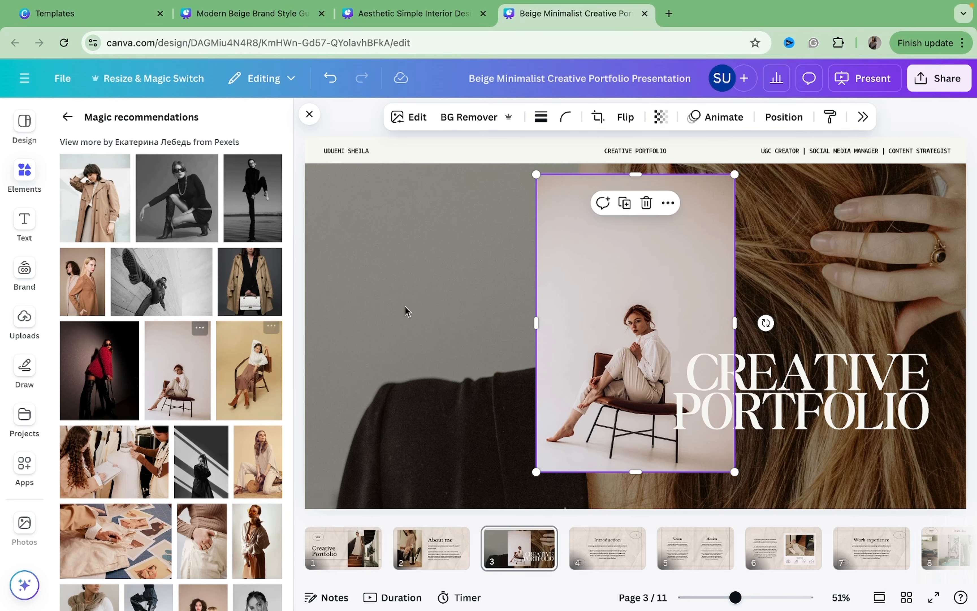
right_click(572, 261)
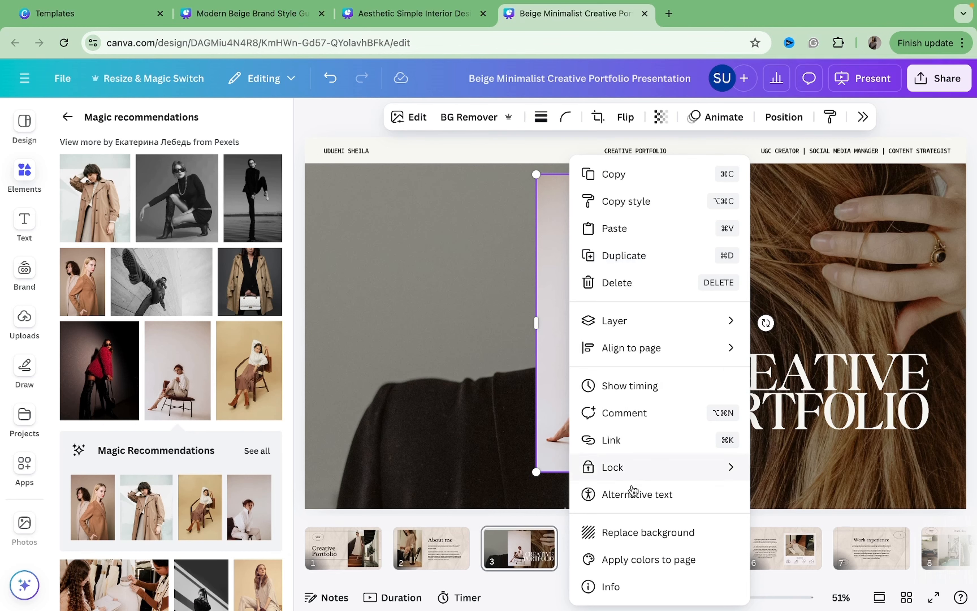
left_click(630, 530)
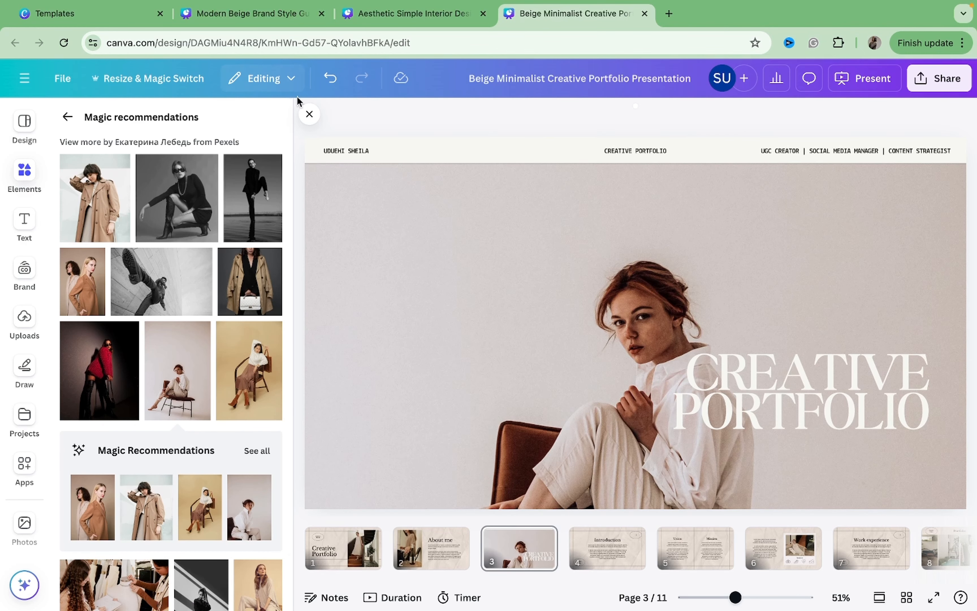
Show more photos like the Stylish woman sitting on chair in studio image, then close the panel.
left_click(199, 332)
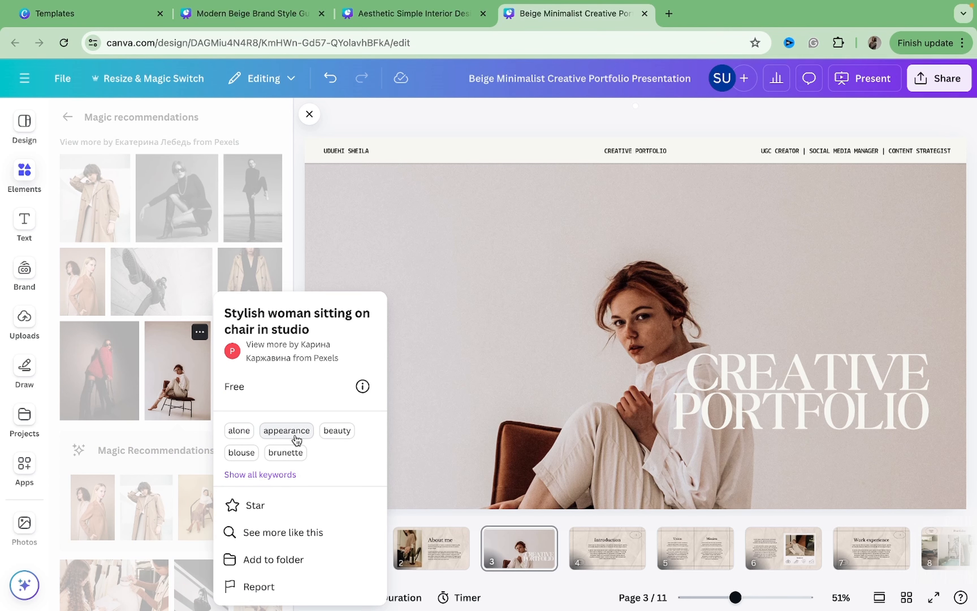
left_click(283, 533)
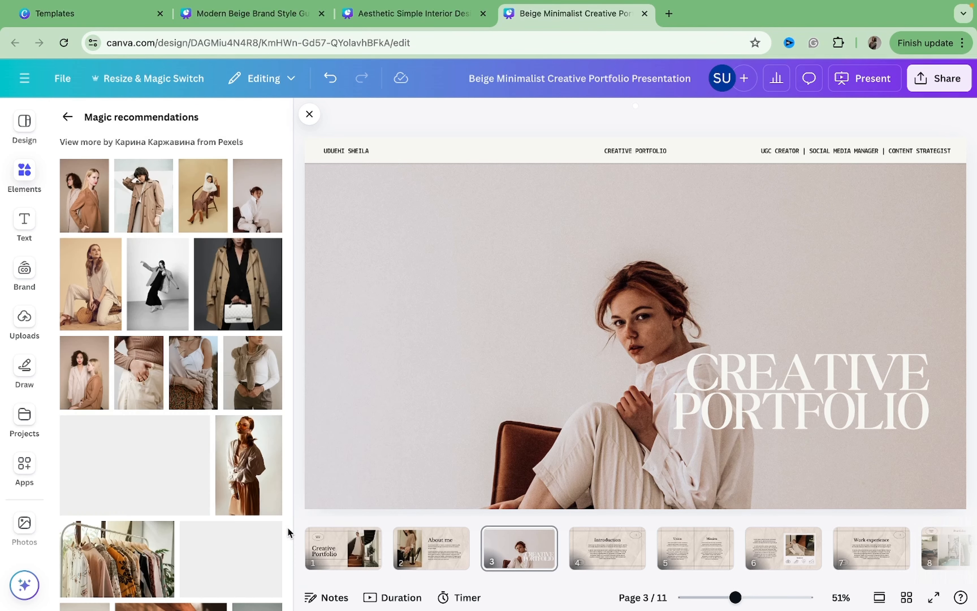
left_click(307, 121)
scroll(324, 414, "down", 2)
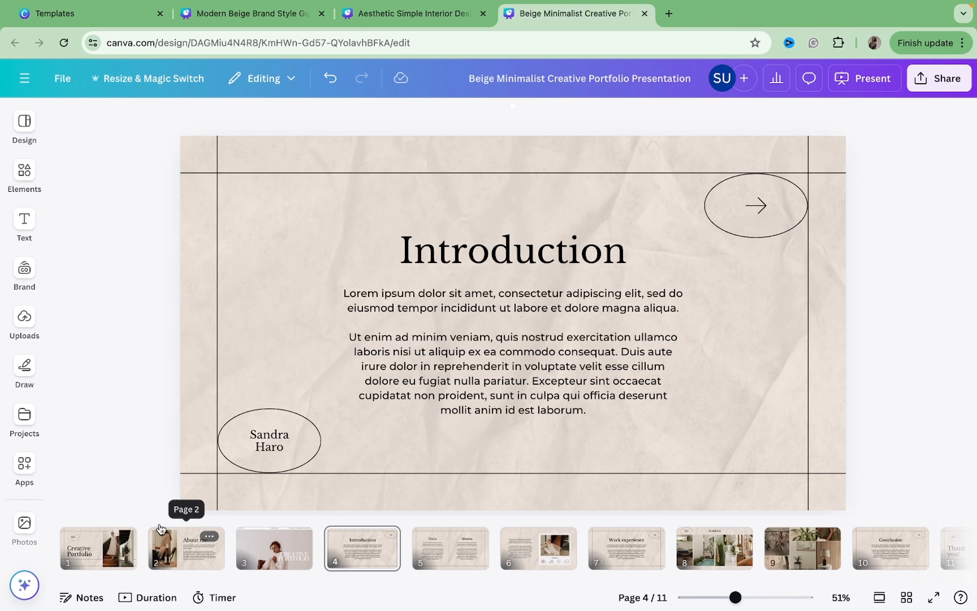
Move page 3 to the front of the presentation and delete the old cover page.
left_click(253, 550)
left_click_drag(256, 549, 71, 545)
left_click(183, 552)
key("Delete")
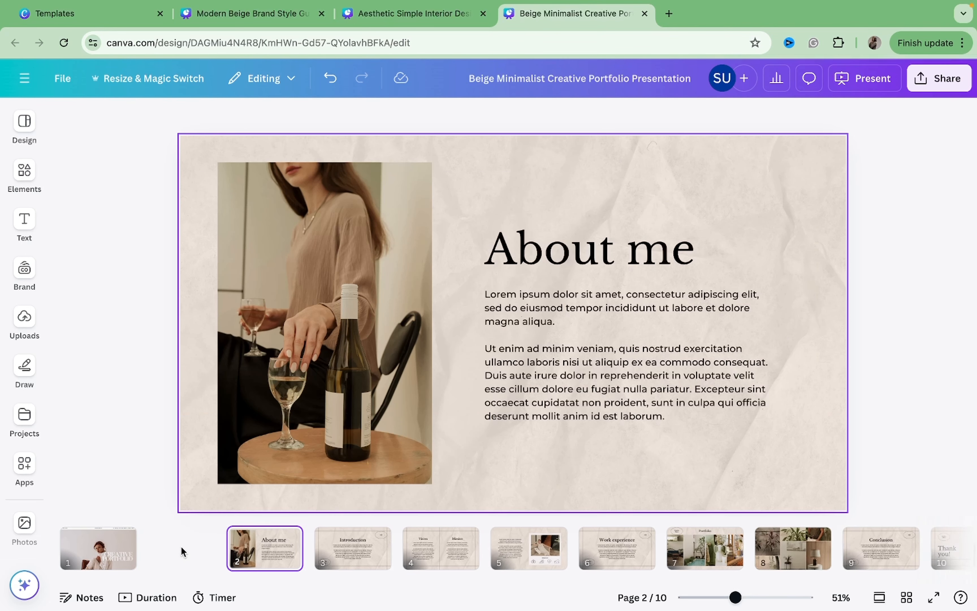
Reposition the cover photo within its frame so the model's head sits lower in the slide.
left_click(104, 560)
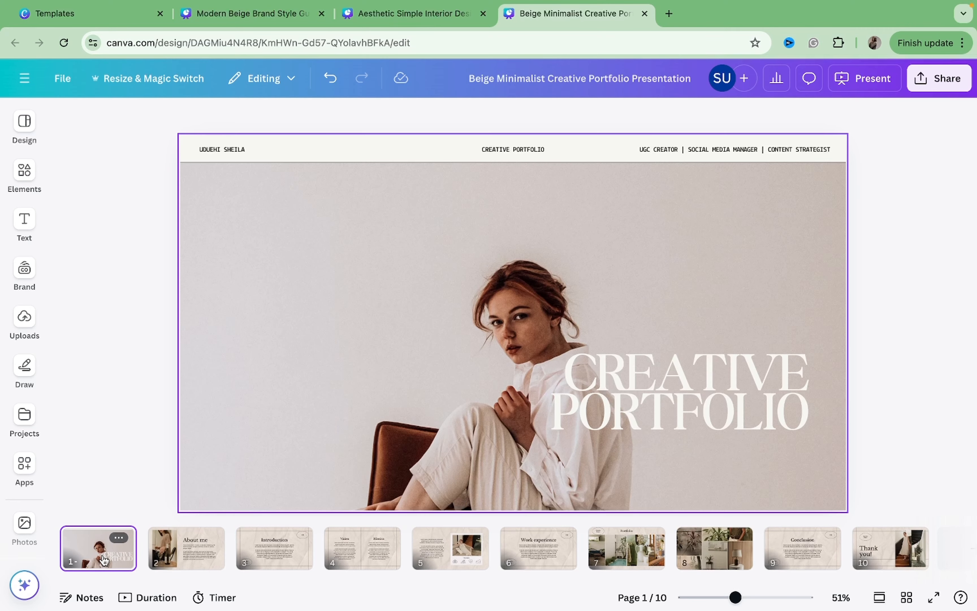
left_click(191, 440)
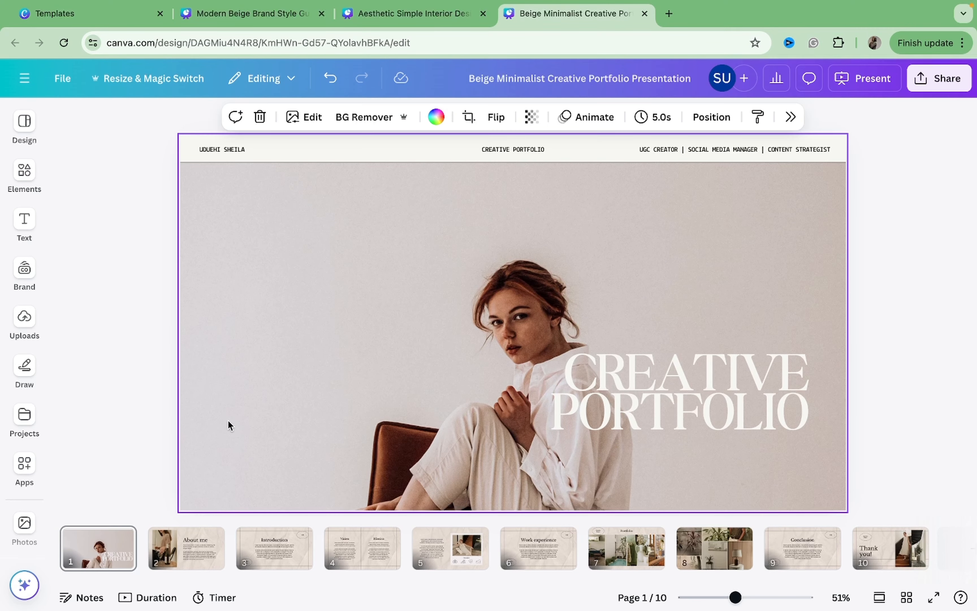
double_click(234, 418)
left_click_drag(236, 383, 246, 279)
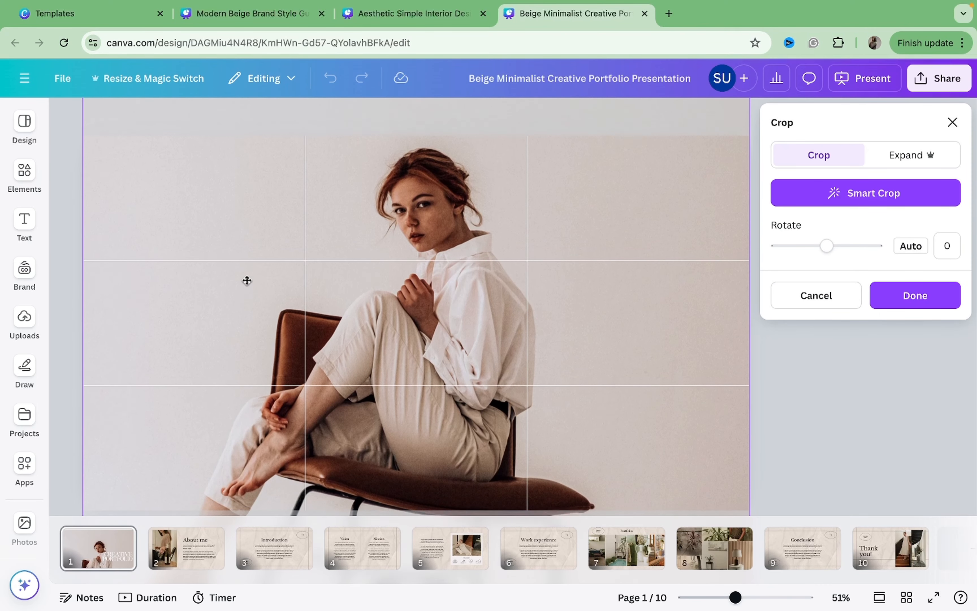
left_click(799, 424)
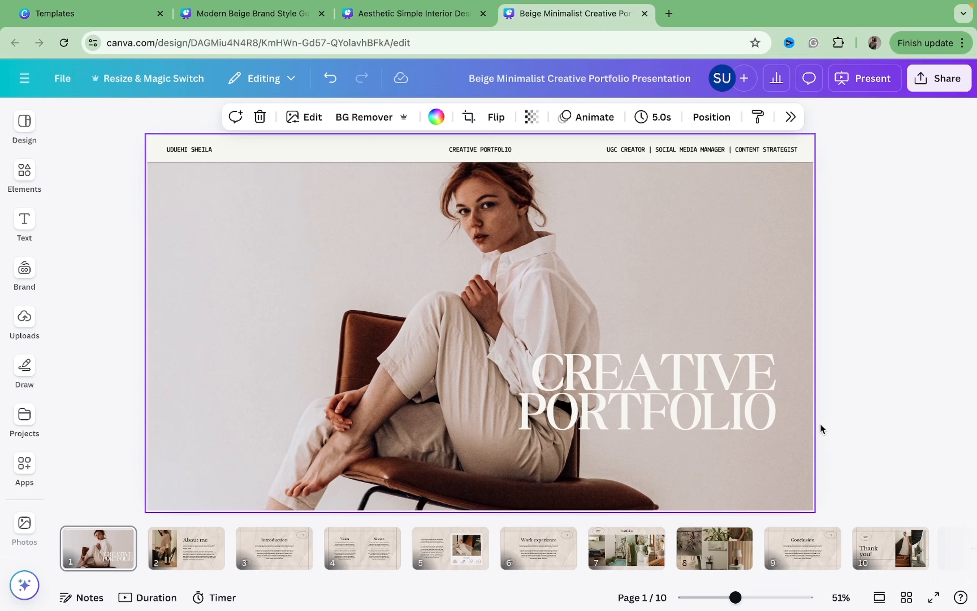
double_click(662, 309)
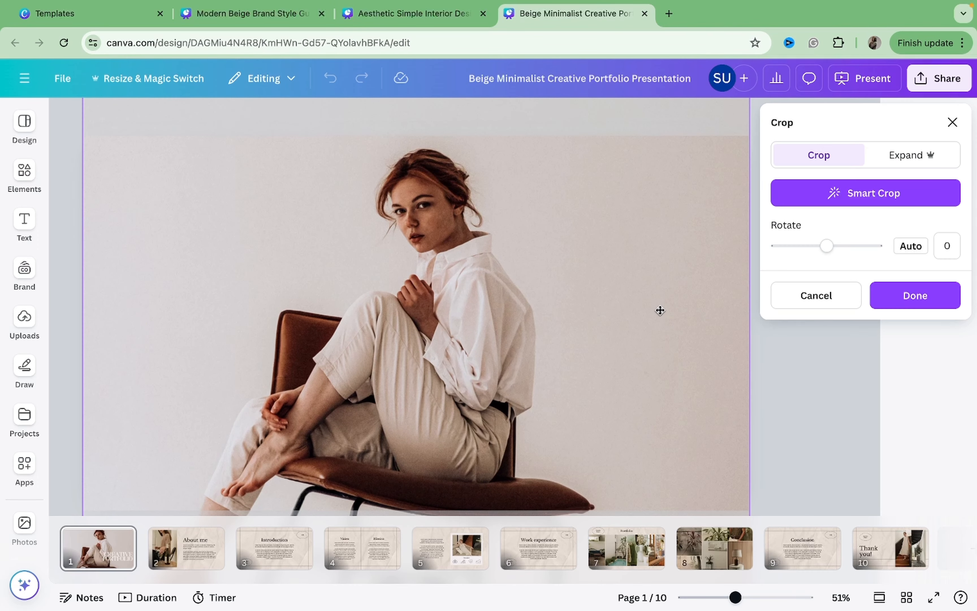
left_click_drag(659, 305, 703, 346)
left_click(792, 387)
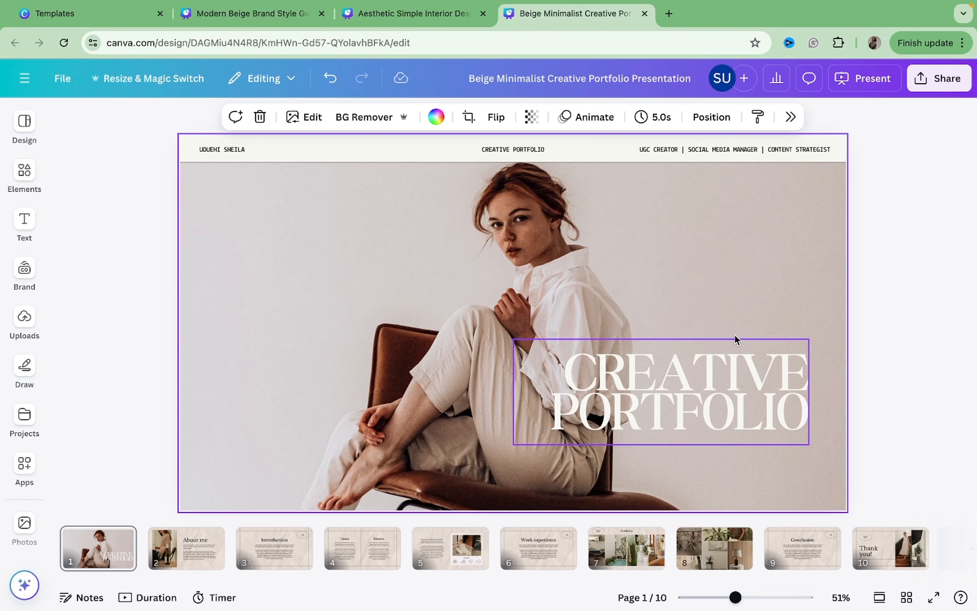
double_click(683, 261)
left_click_drag(683, 261, 681, 307)
left_click(816, 419)
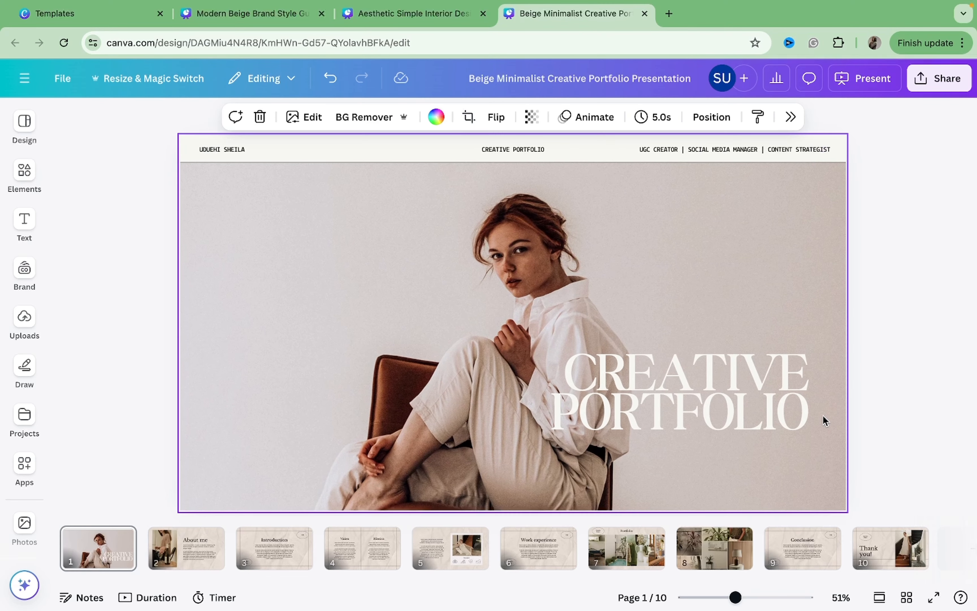
Move the CREATIVE PORTFOLIO title down toward the slide's lower right corner.
left_click(757, 391)
left_click_drag(757, 391, 777, 425)
Give the cover photo a black background colour and set its transparency to 91.
left_click(646, 269)
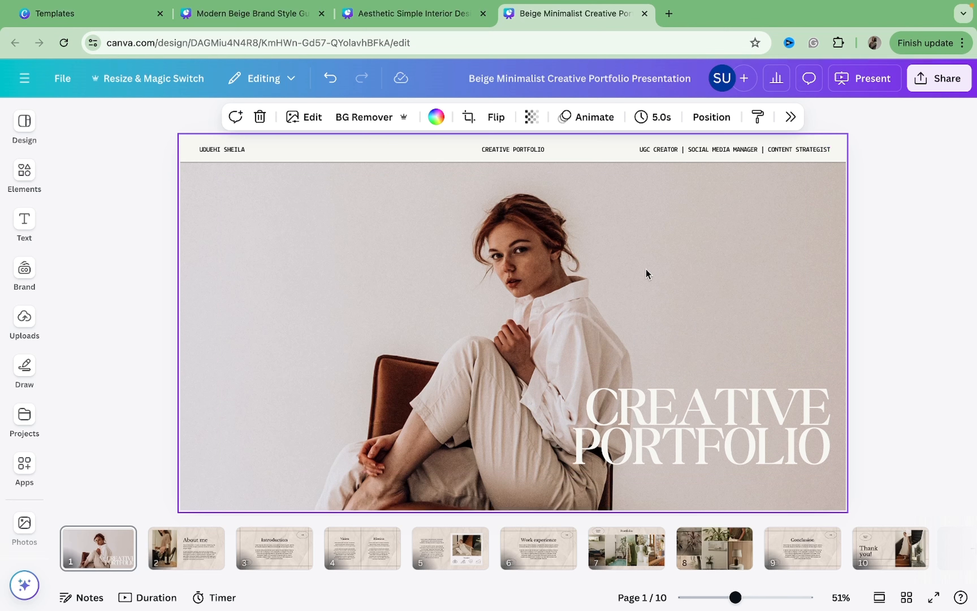
left_click(534, 119)
left_click_drag(569, 175, 516, 181)
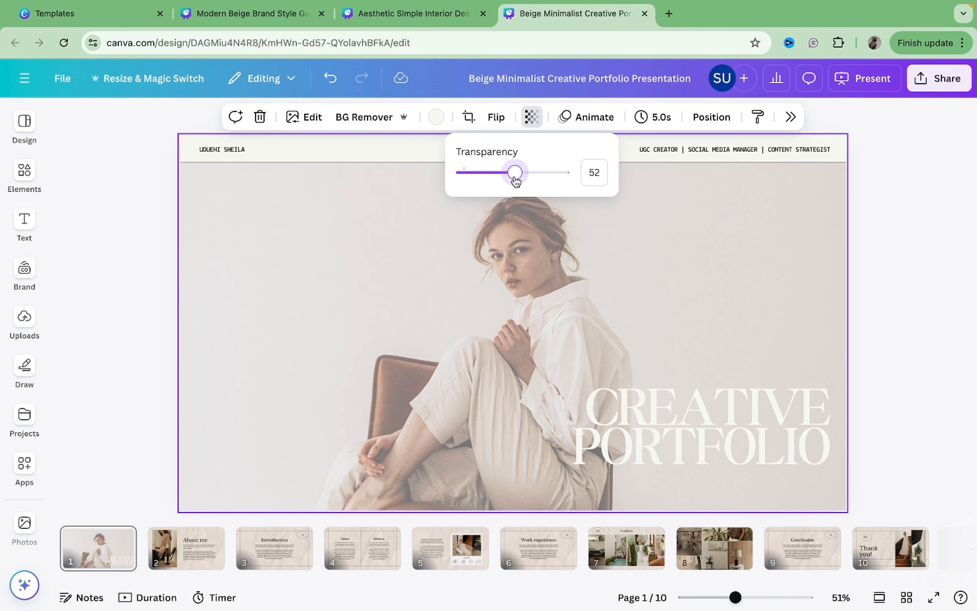
left_click(437, 118)
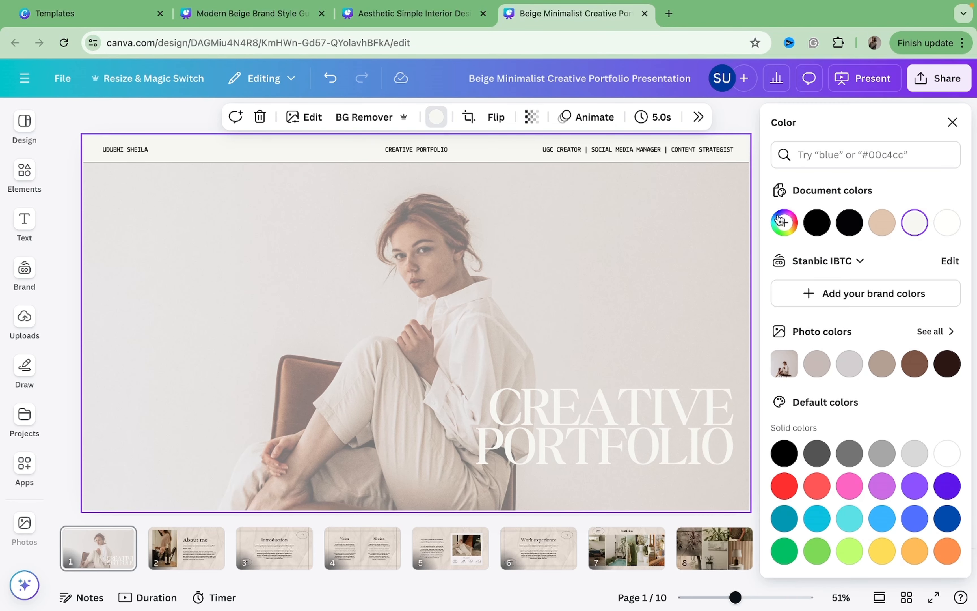
left_click(817, 223)
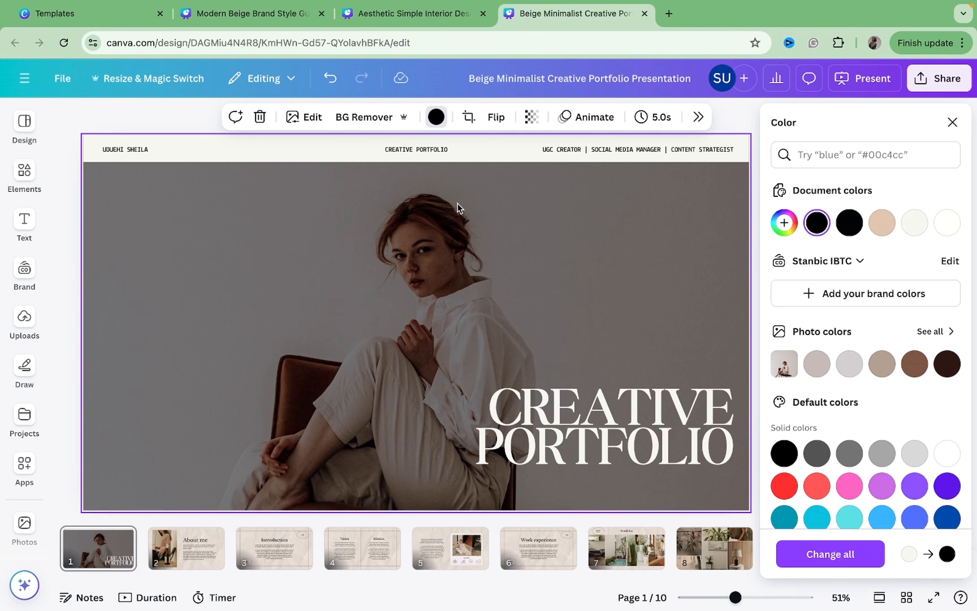
left_click(532, 116)
left_click_drag(515, 172, 559, 186)
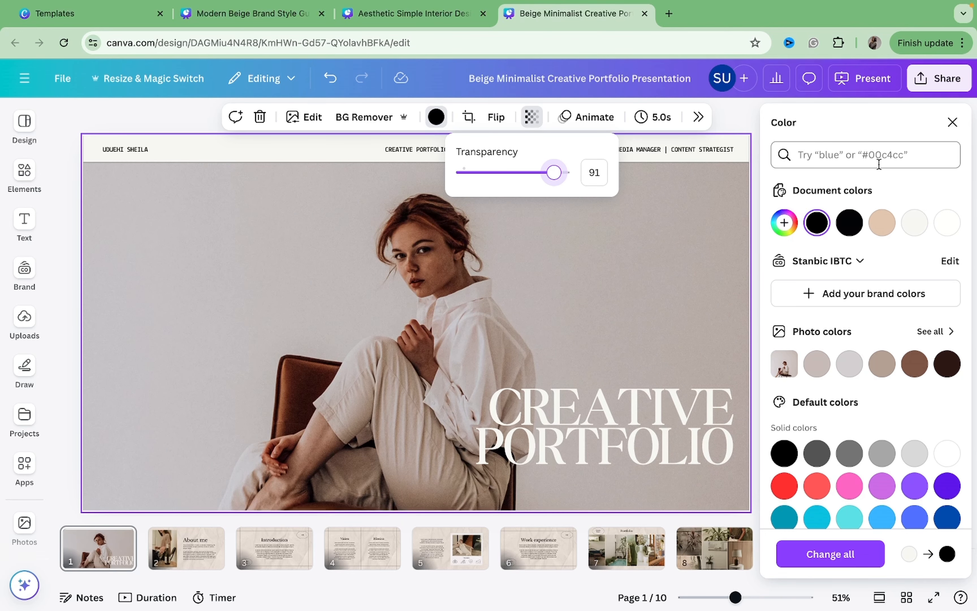
left_click(952, 122)
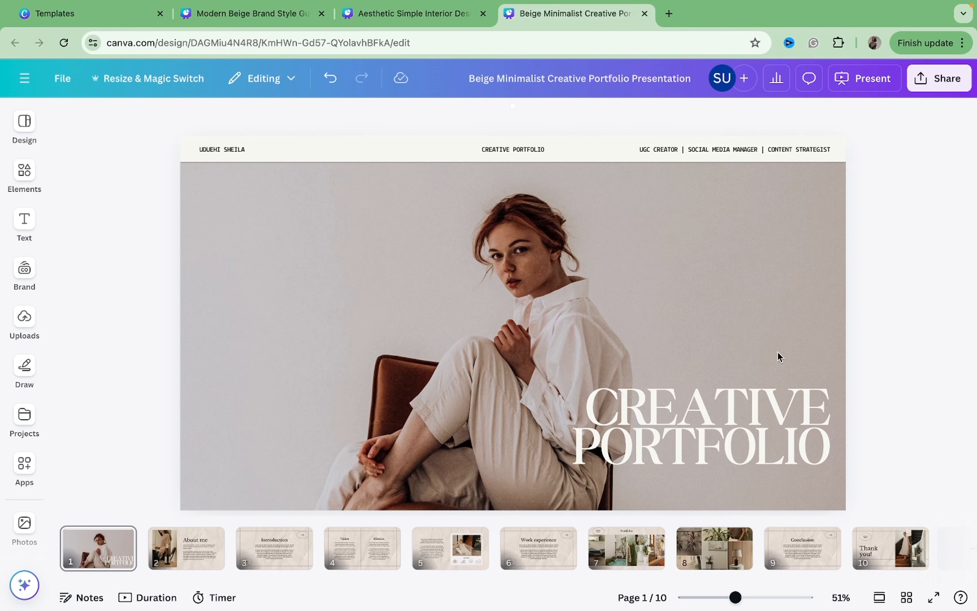
Move the CREATIVE PORTFOLIO title up to the slide's upper right corner.
left_click(753, 404)
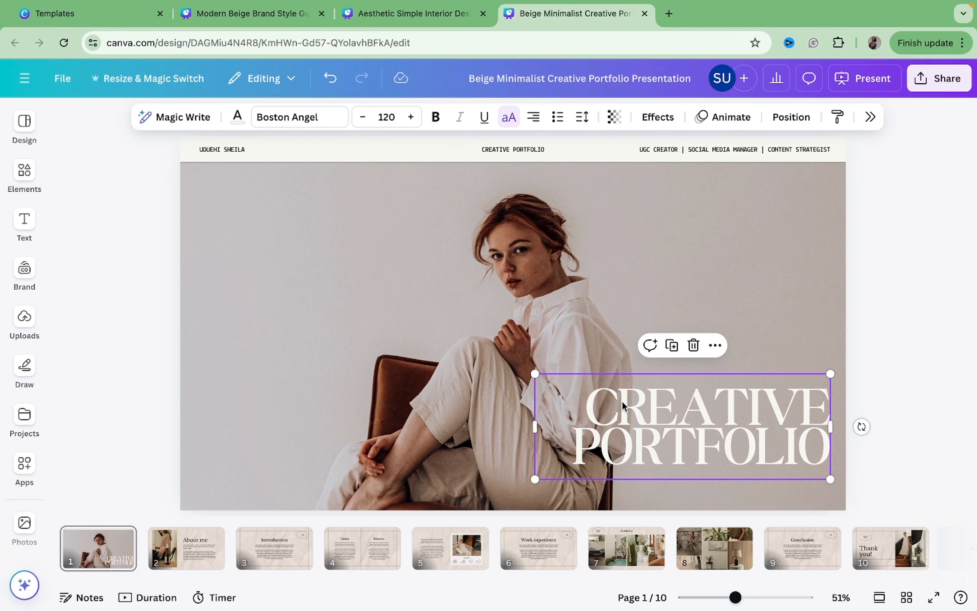
left_click_drag(623, 405, 636, 214)
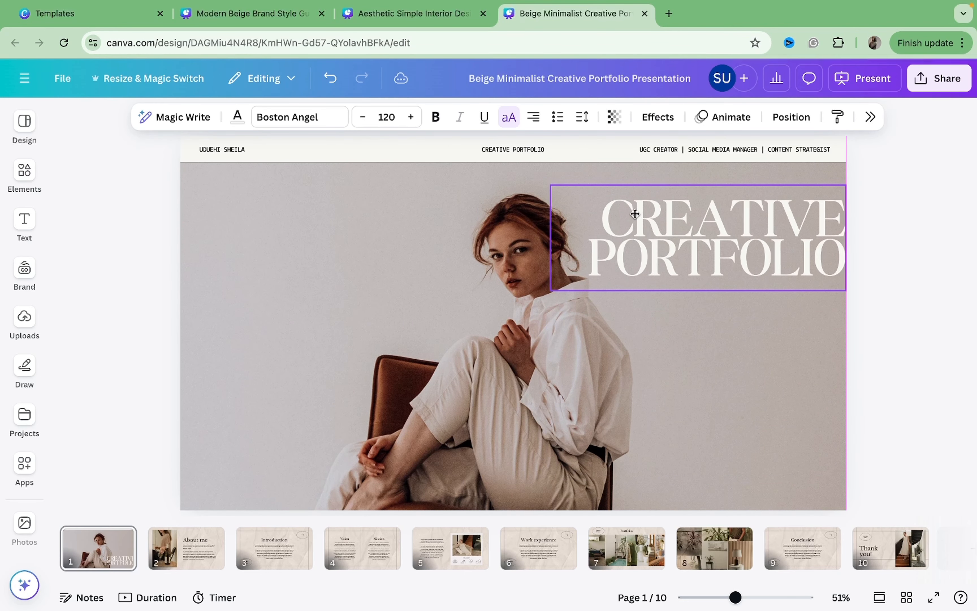
Crop the cover photo and reposition it within its frame.
double_click(529, 371)
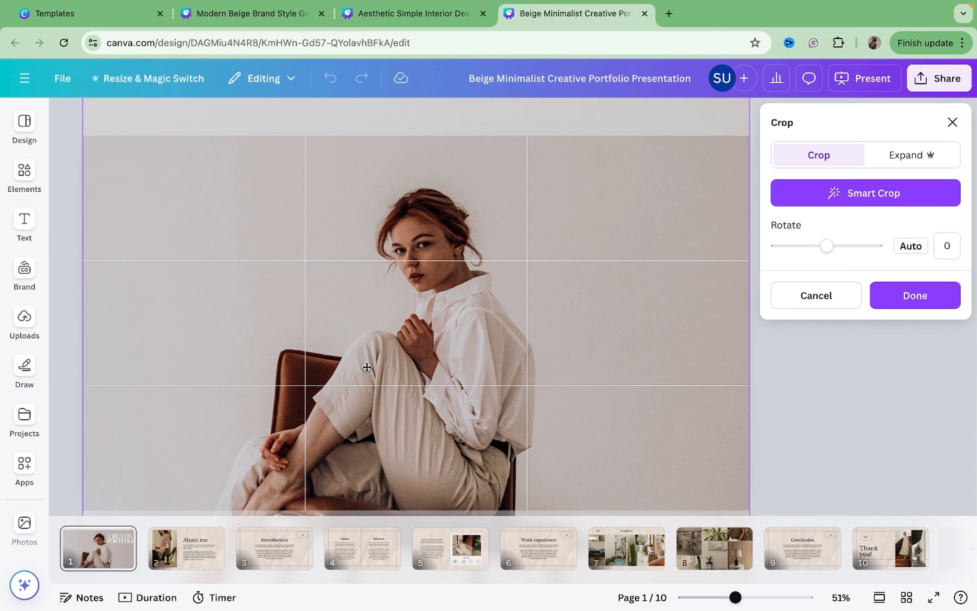
left_click_drag(366, 367, 355, 560)
left_click_drag(361, 413, 395, 211)
left_click(814, 355)
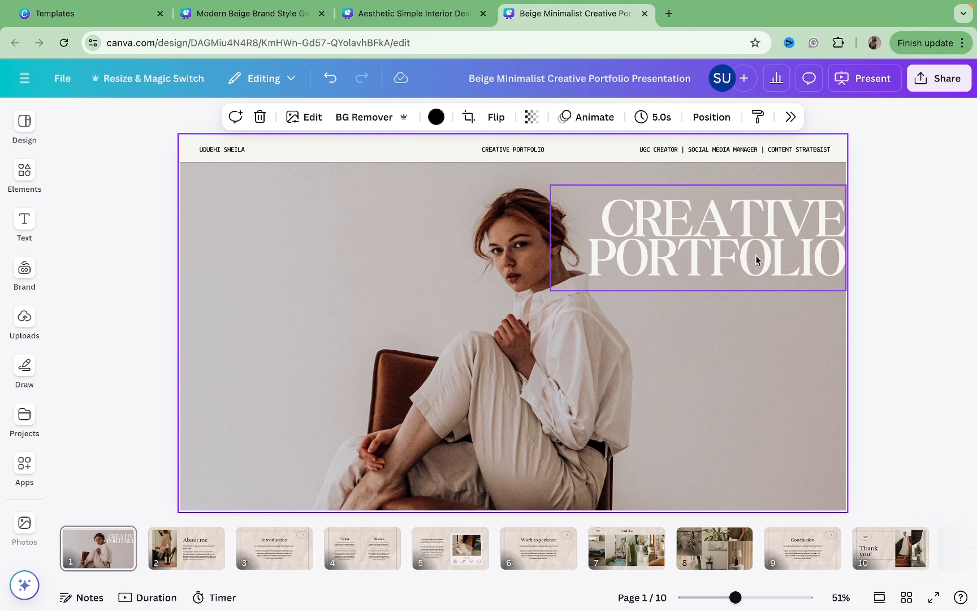
Move the CREATIVE PORTFOLIO title to the middle of the slide and centre-align its text.
left_click_drag(757, 260, 553, 338)
left_click(824, 293)
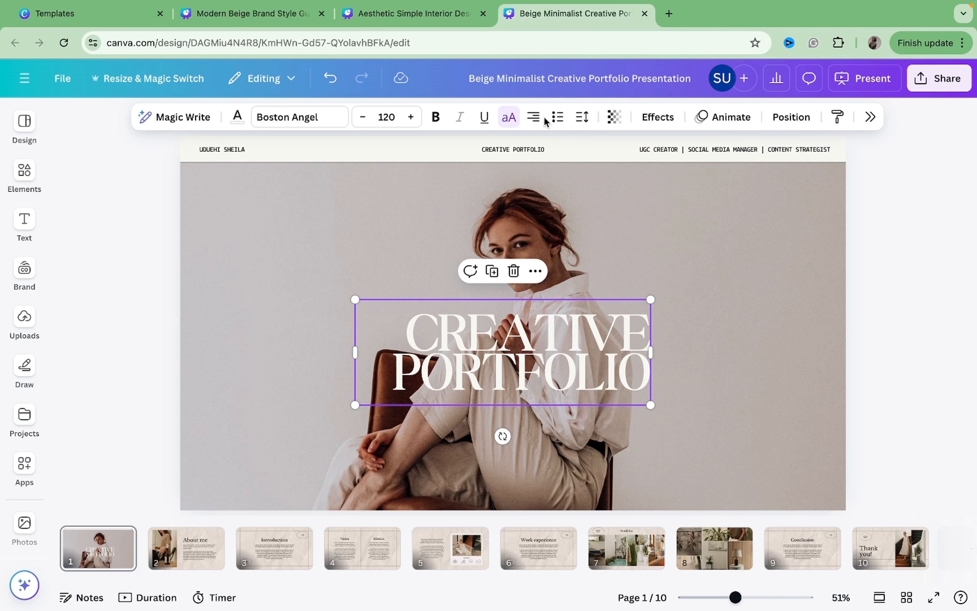
left_click(534, 117)
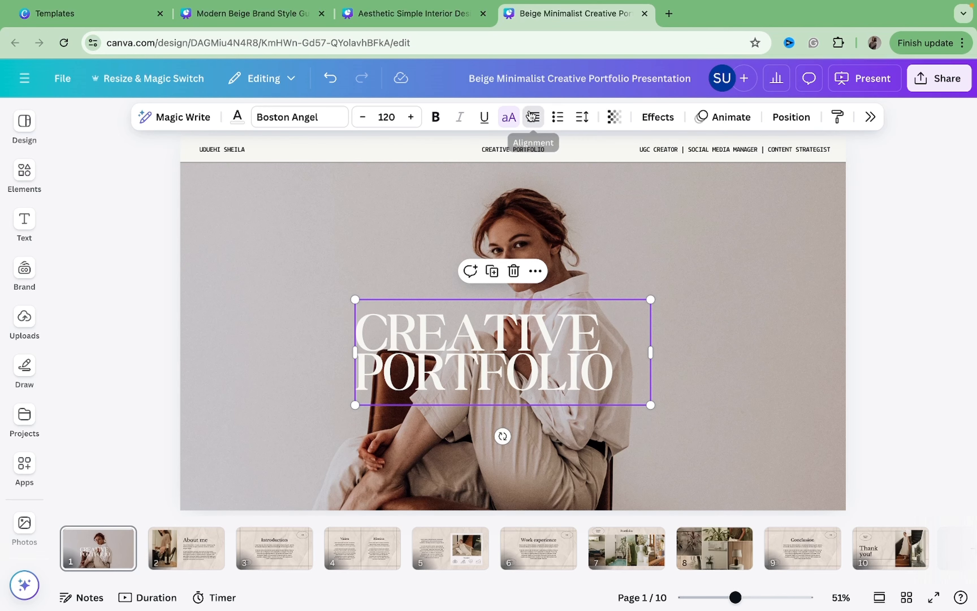
left_click(534, 120)
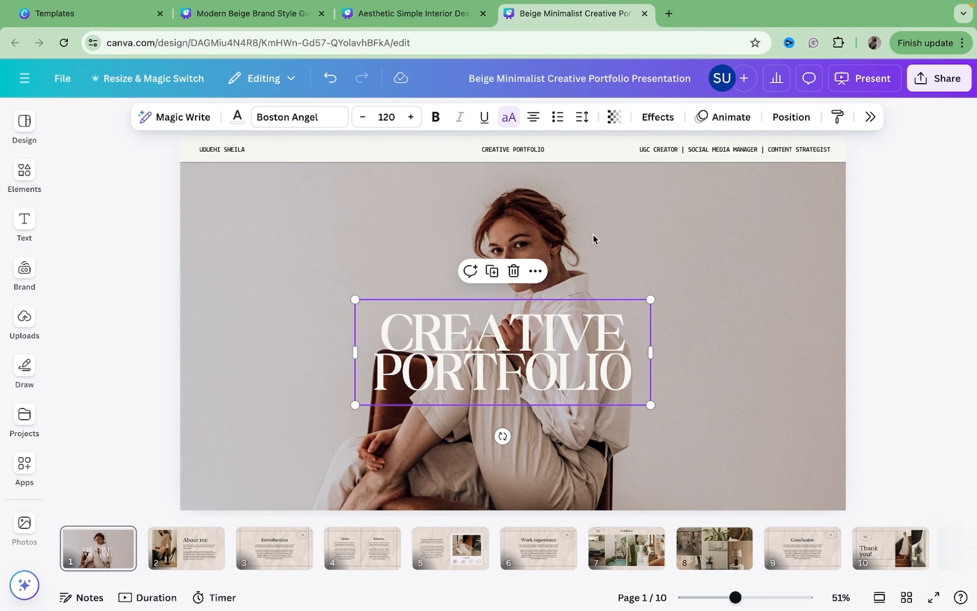
Widen the title's text box and scale the title up to font size 153.
left_click_drag(658, 358, 692, 343)
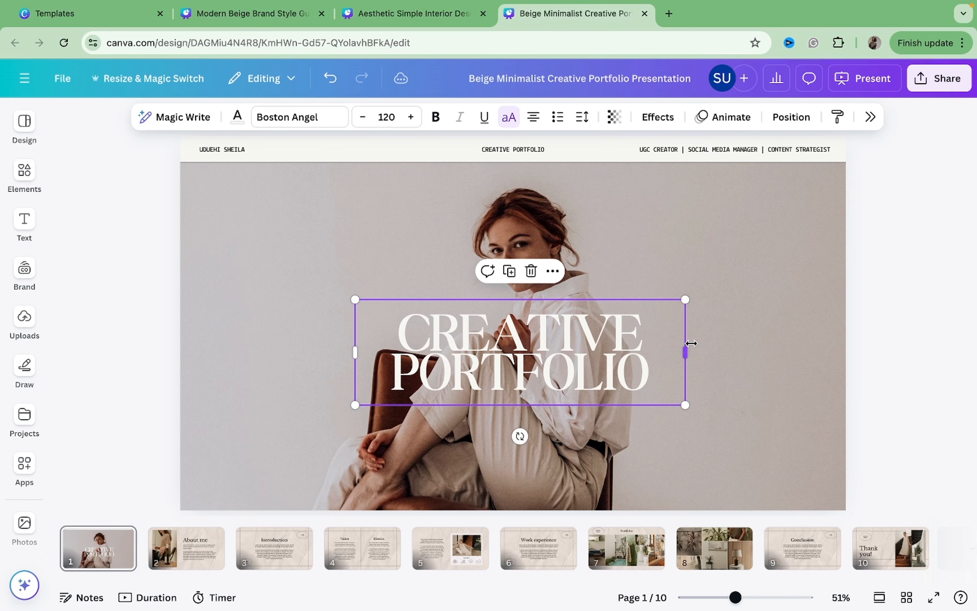
left_click_drag(687, 300, 776, 270)
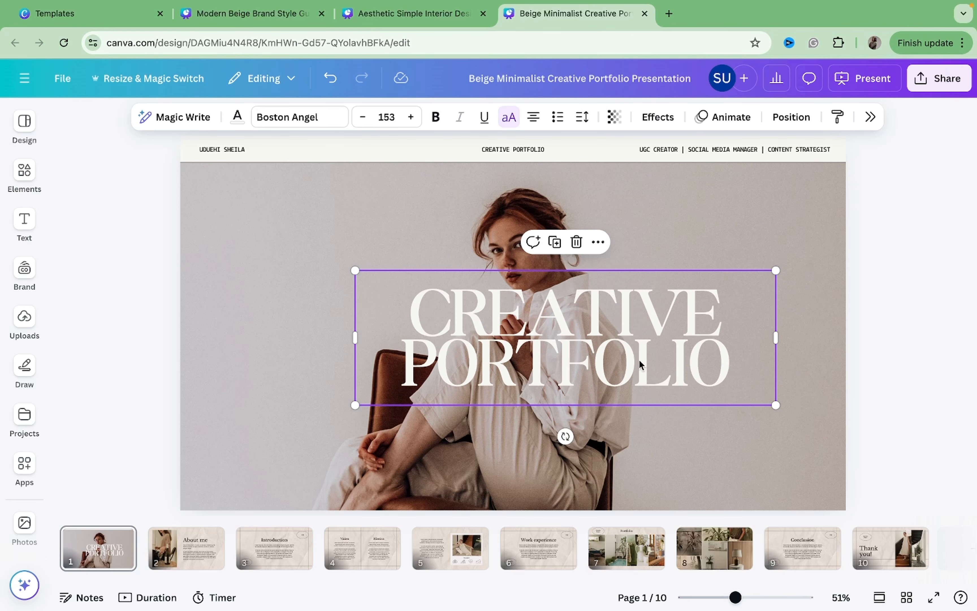
Reposition the title so it sits centred over the model, nudging it slightly upward.
left_click_drag(620, 374, 581, 384)
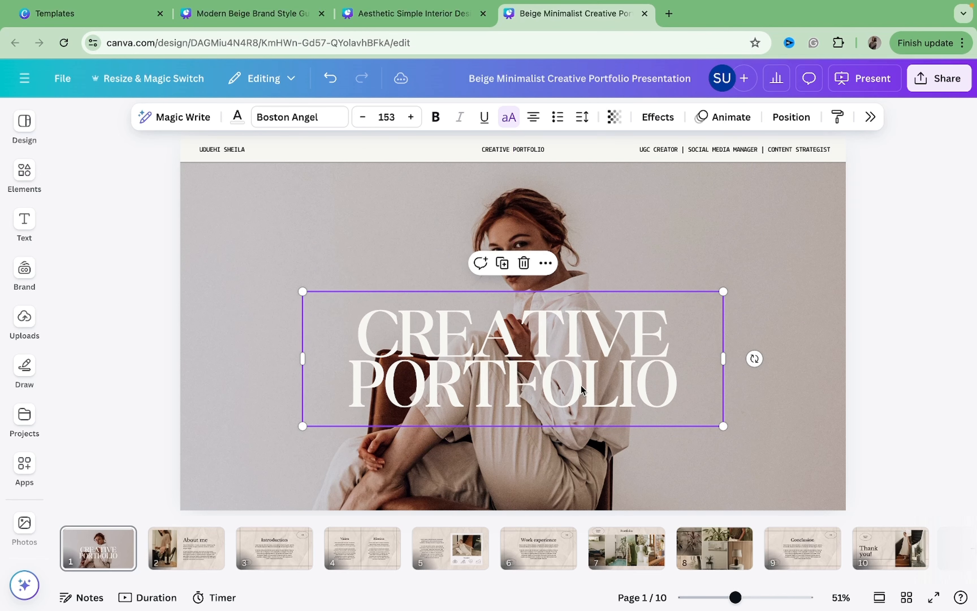
left_click(743, 328)
left_click(671, 355)
key("Up")
key("Up")
key("Up")
key("Up")
left_click(782, 289)
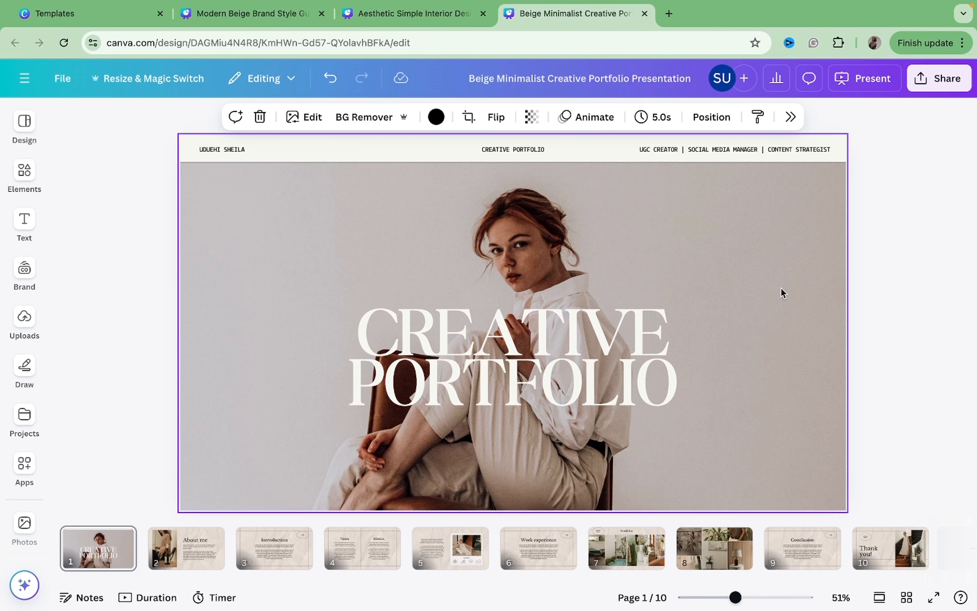
Replace the About me page photo with the recommended image of a model seated in a white sweater.
scroll(782, 289, "down", 3)
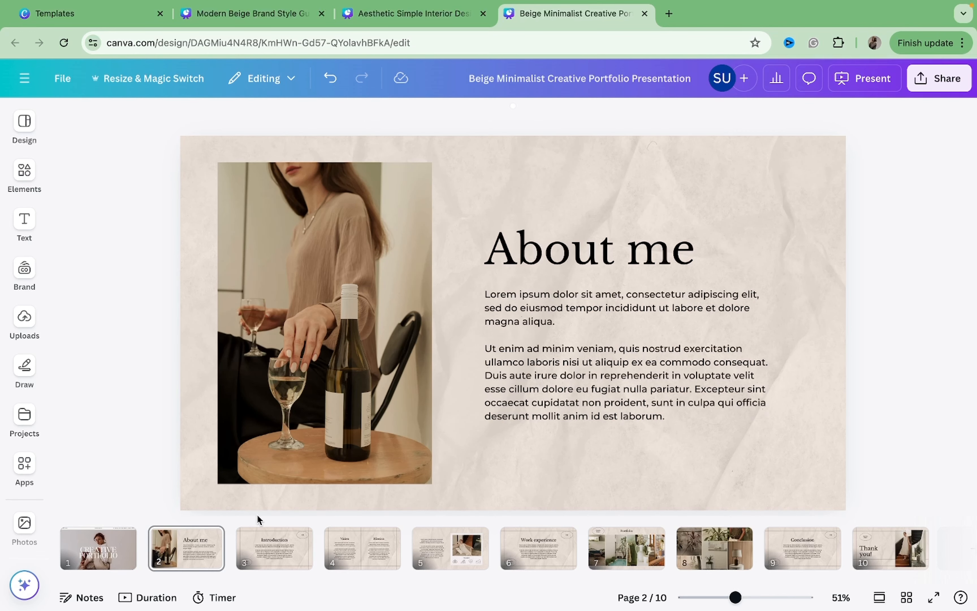
left_click(321, 344)
left_click(24, 173)
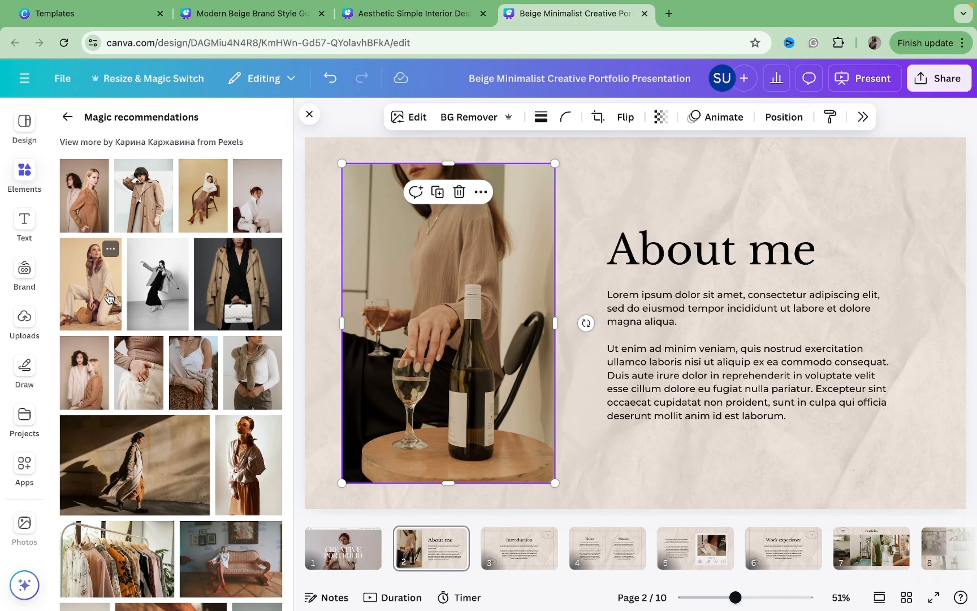
left_click_drag(110, 299, 429, 287)
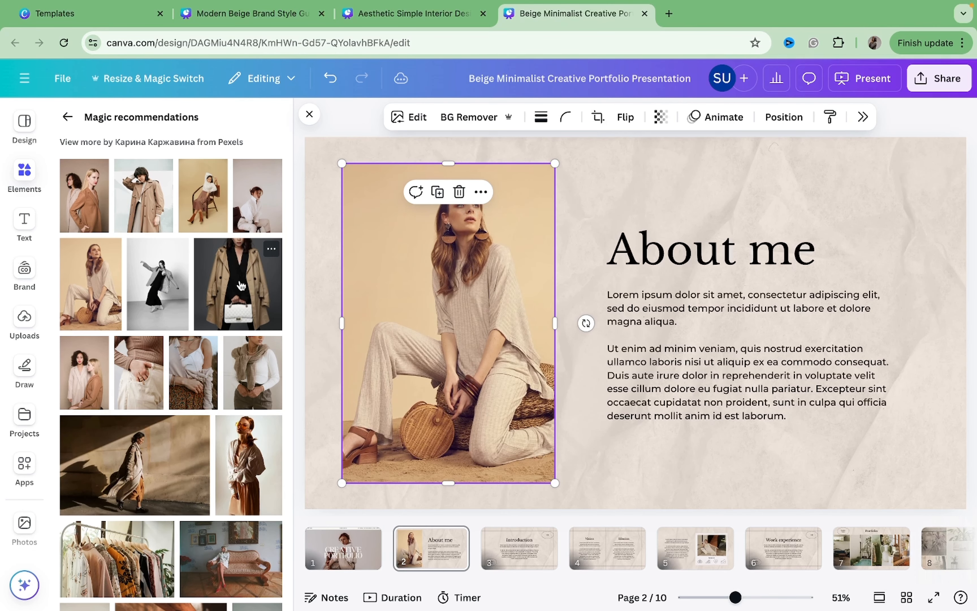
left_click_drag(216, 220, 434, 251)
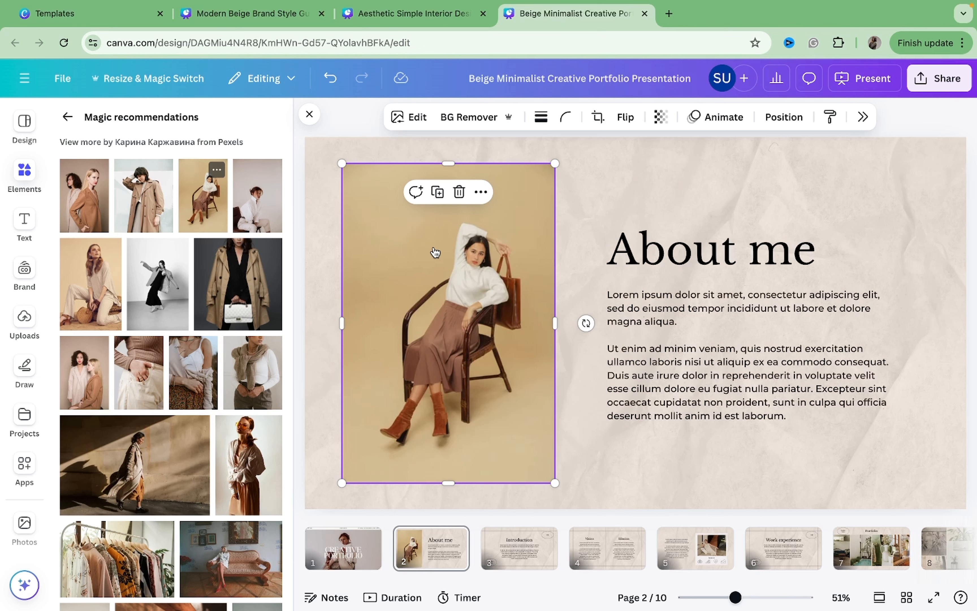
left_click(681, 201)
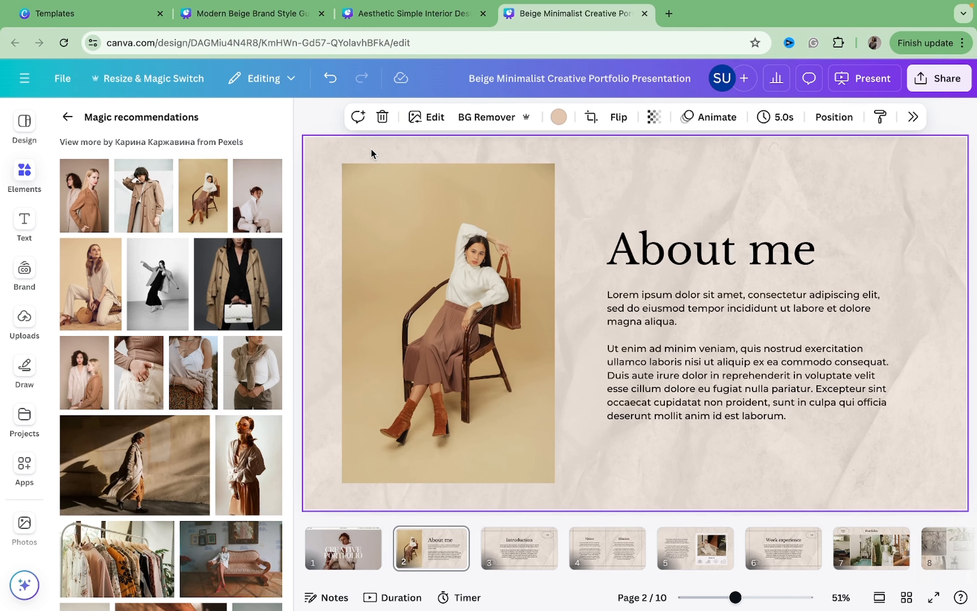
left_click(317, 117)
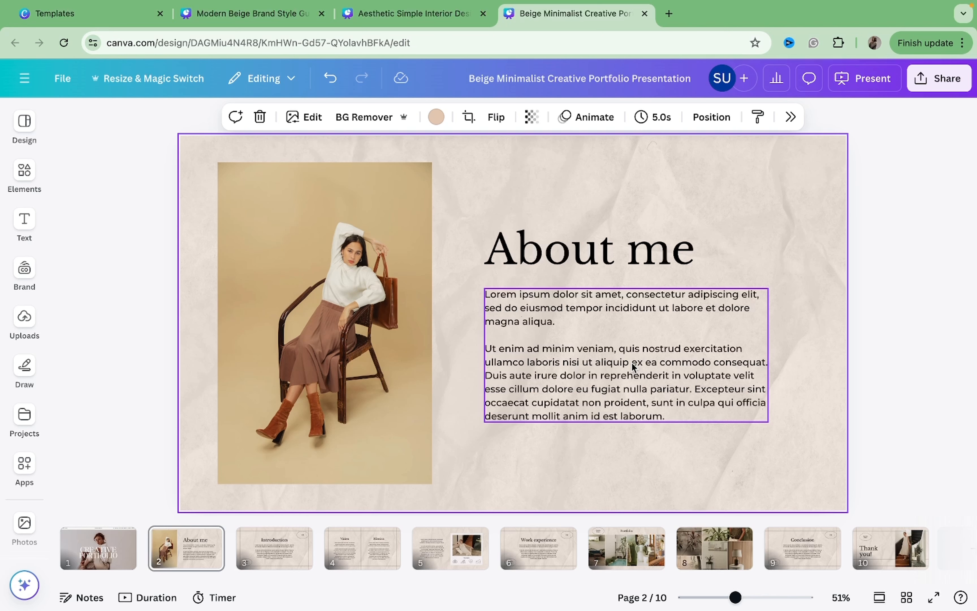
Delete the Introduction, Vision/Mission and Interests pages from the portfolio.
left_click(275, 549)
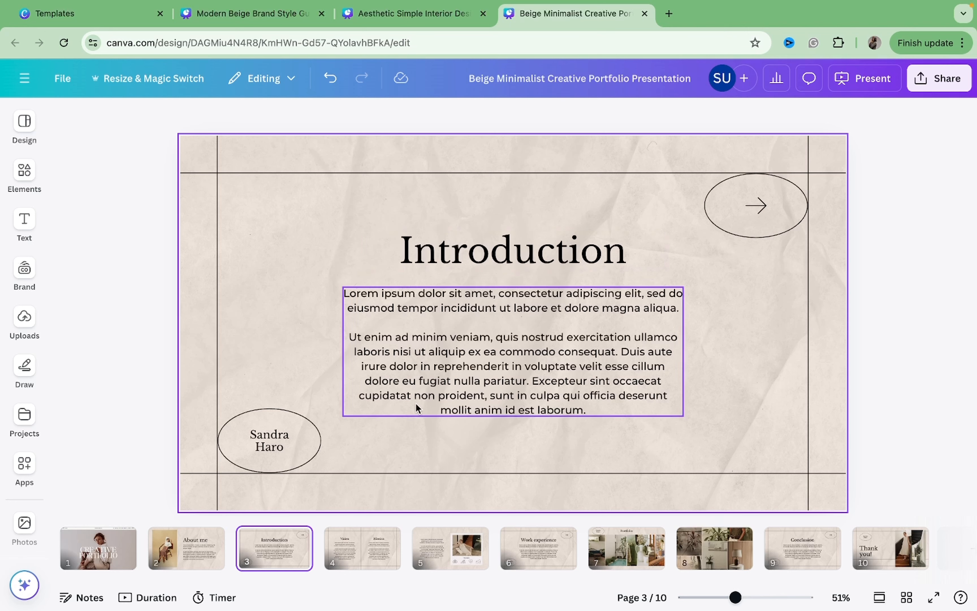
key("Delete")
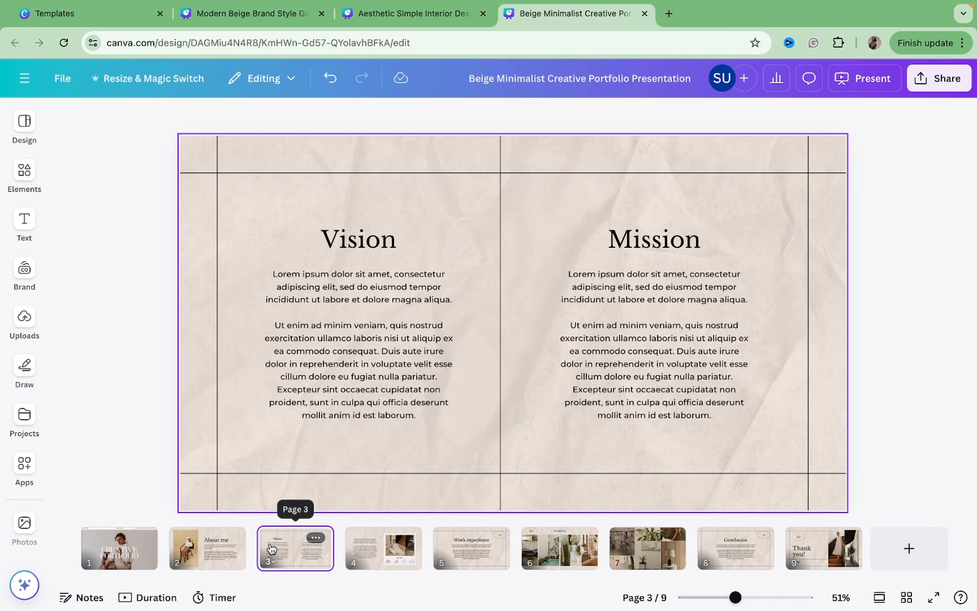
key("Delete")
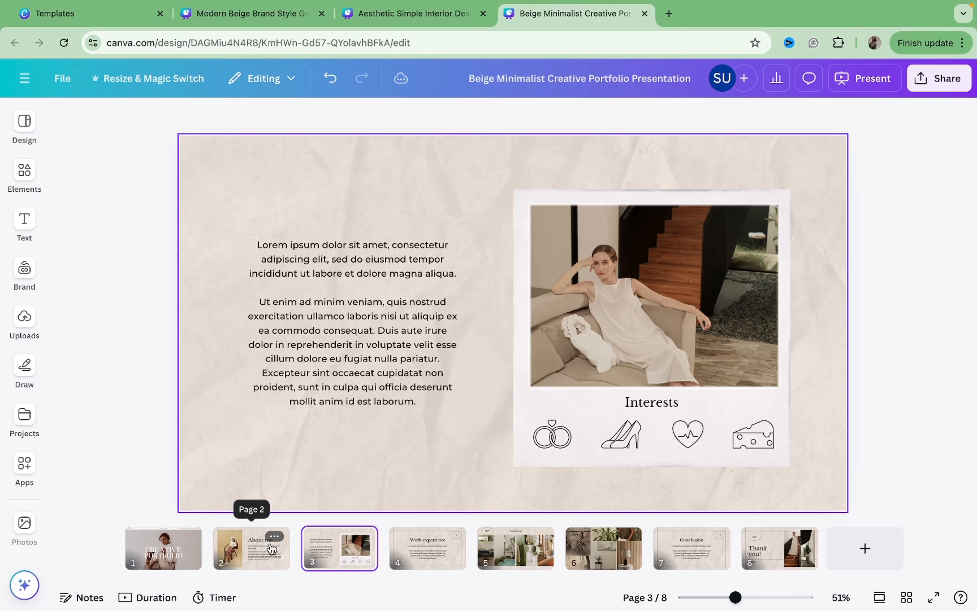
key("Delete")
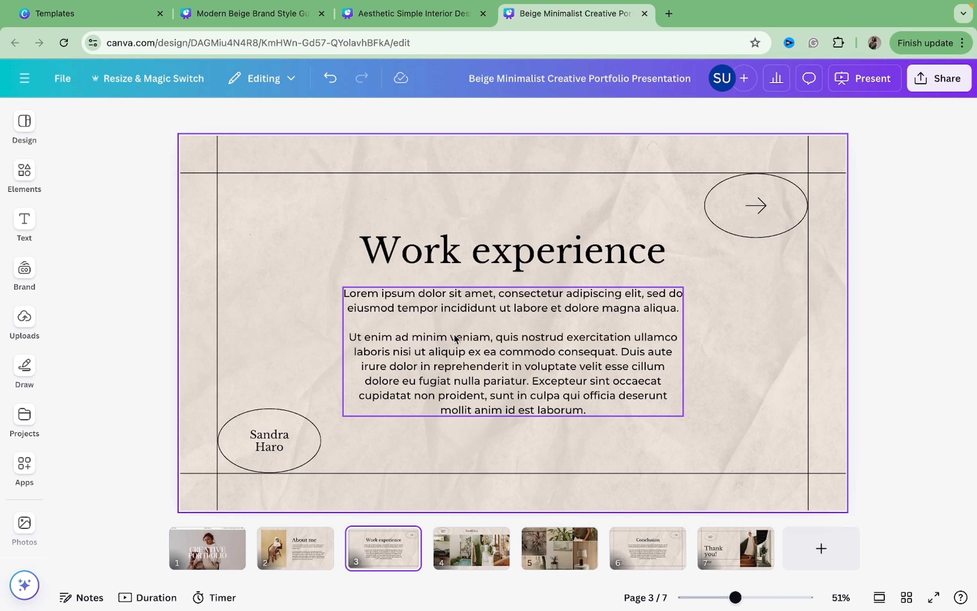
Browse through the pages of the Modern Beige Brand Style Guide presentation.
left_click(311, 22)
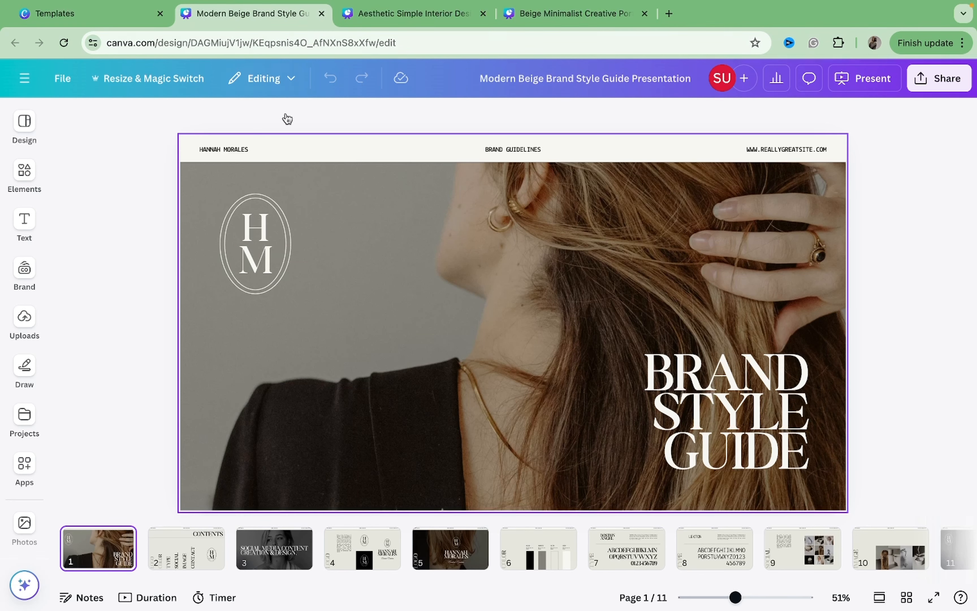
scroll(582, 535, "right", 2)
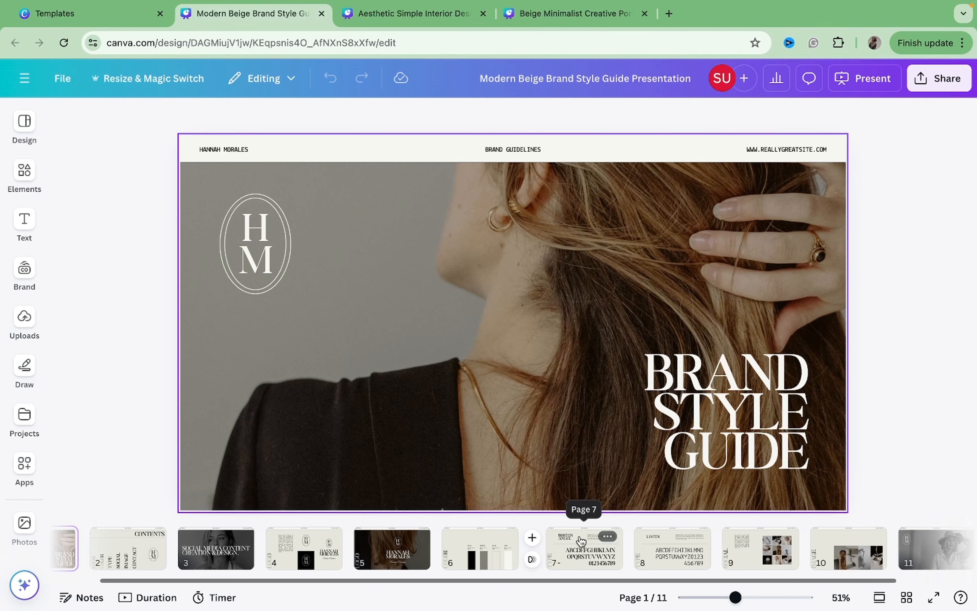
left_click(493, 553)
key("Right")
key("Right")
key("Right")
key("Right")
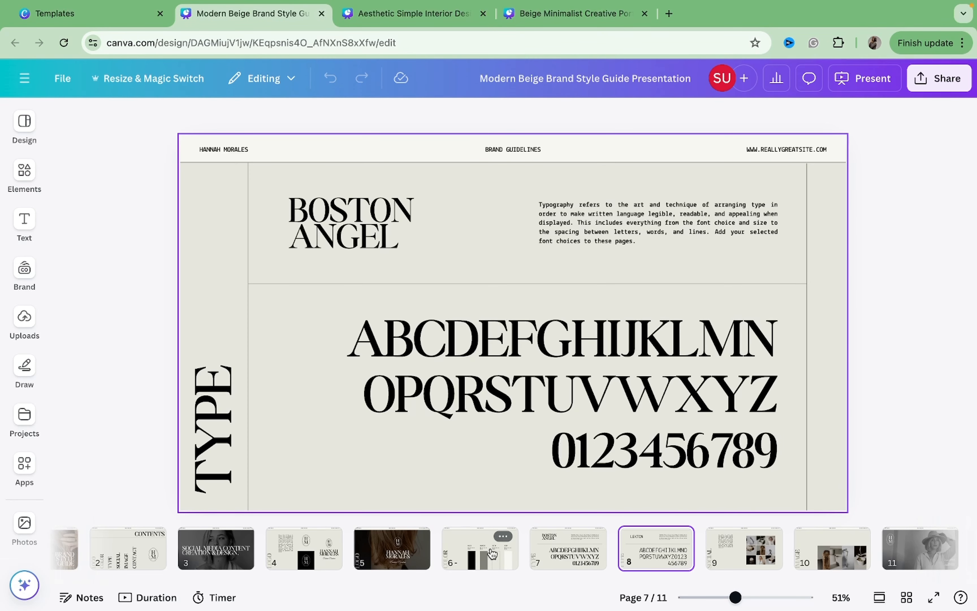
key("Right")
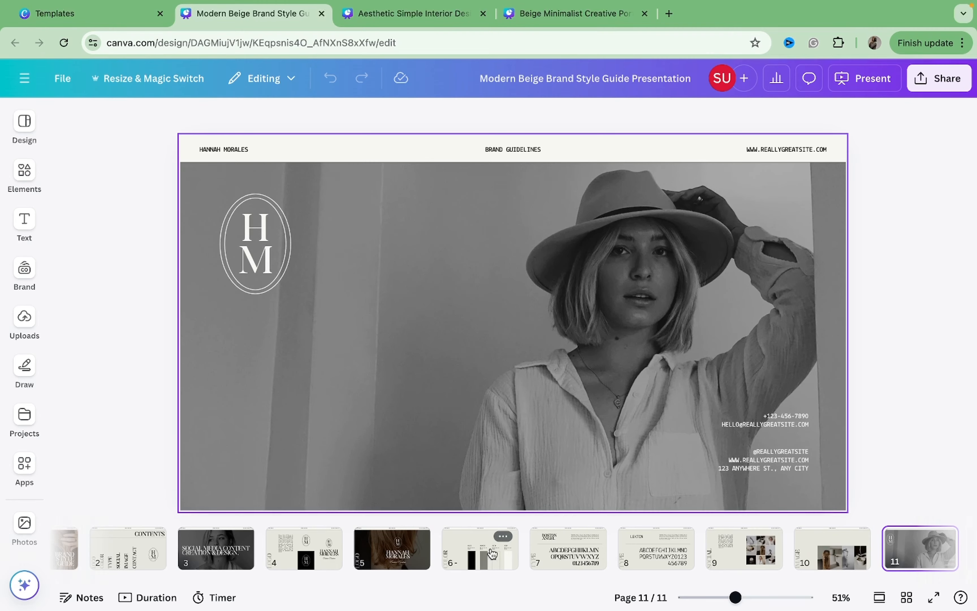
key("Left")
key("Left")
key("Left")
key("Left")
key("Left")
key("Left")
key("Left")
key("Left")
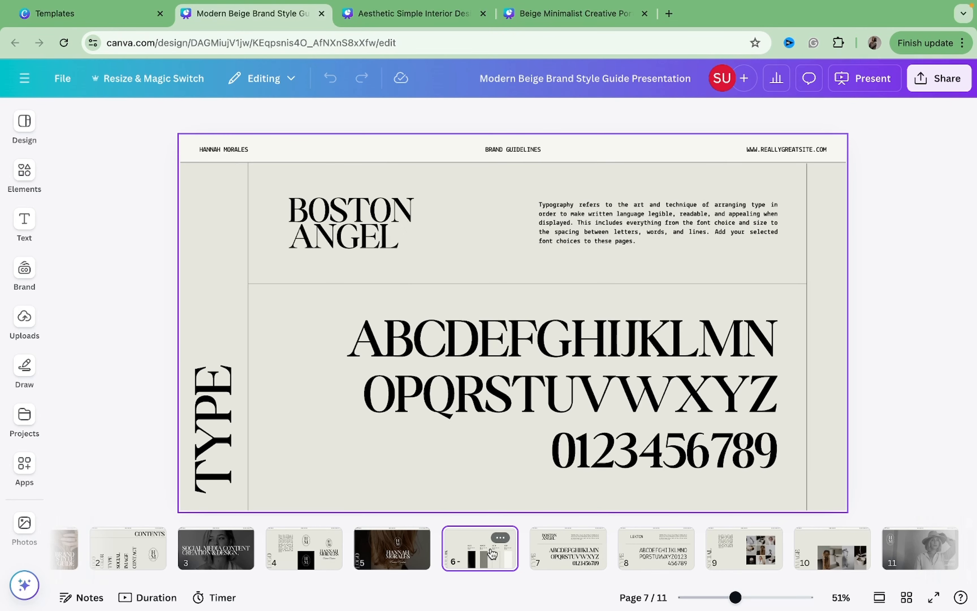
key("Right")
key("Right")
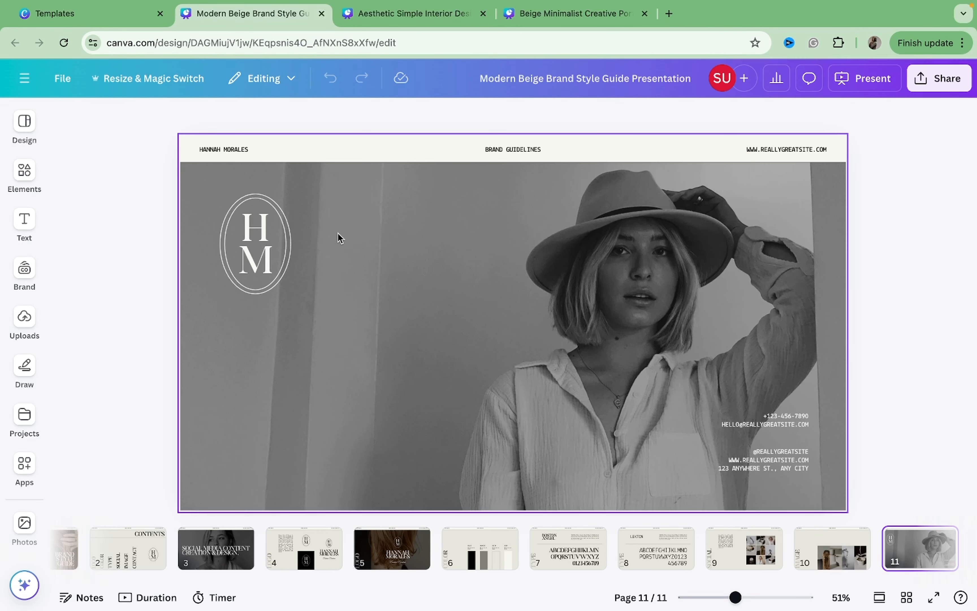
Copy the YOUR INTERIOR DESIGN page from the Aesthetic Simple Interior Design presentation.
left_click(418, 20)
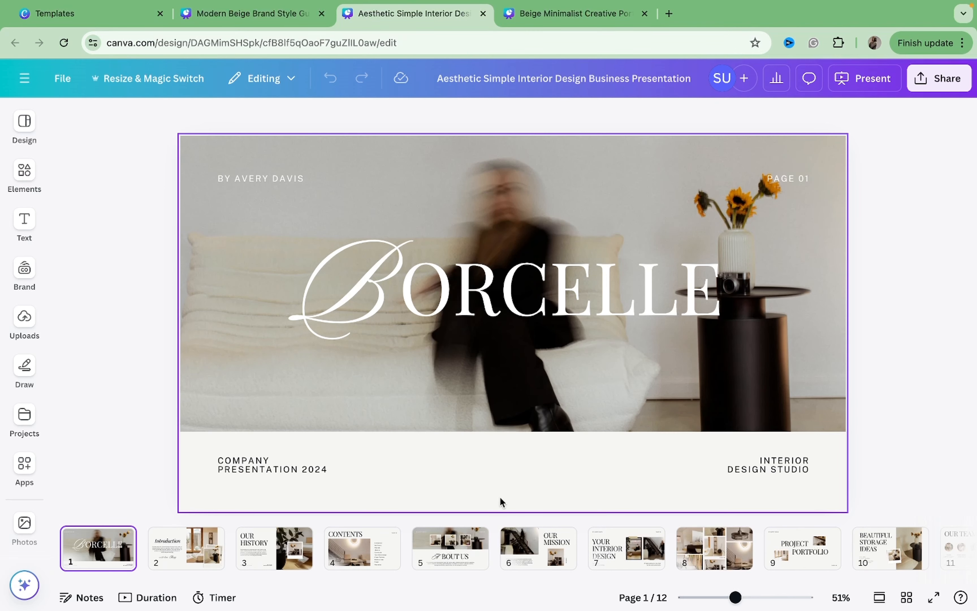
left_click(599, 546)
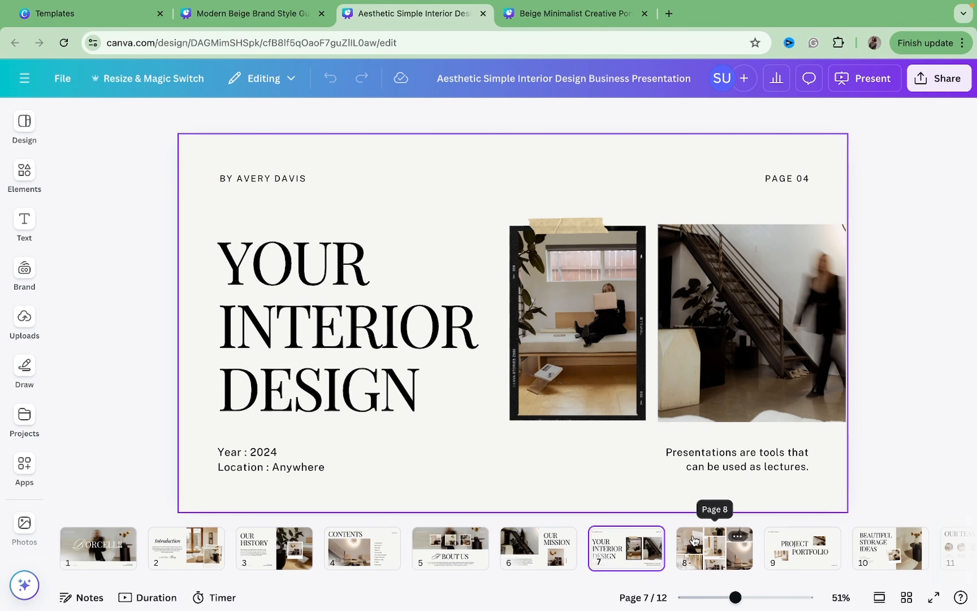
left_click(706, 545)
left_click(636, 551)
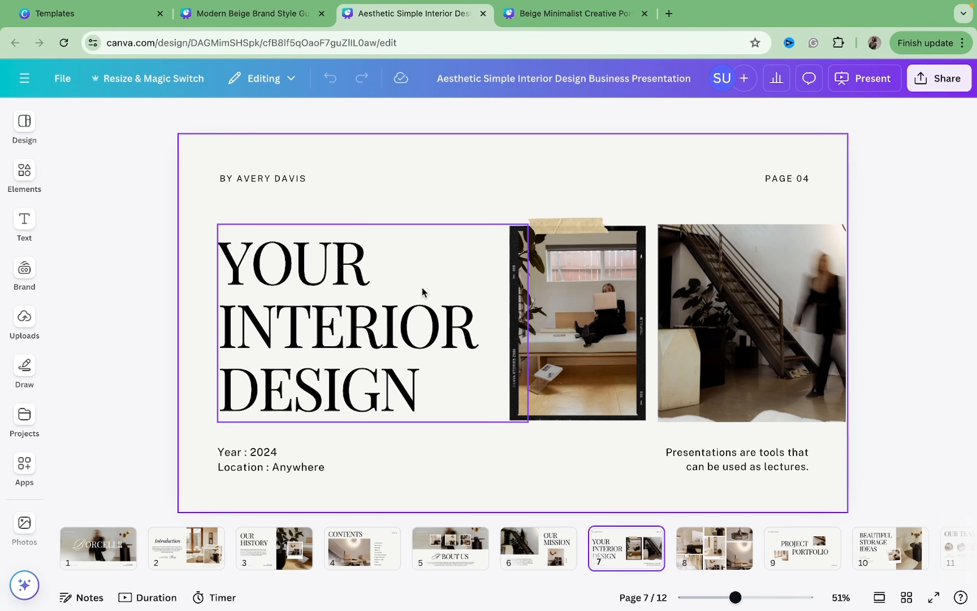
Paste the copied page after the About me page in the portfolio and delete the blank page added there.
left_click(557, 20)
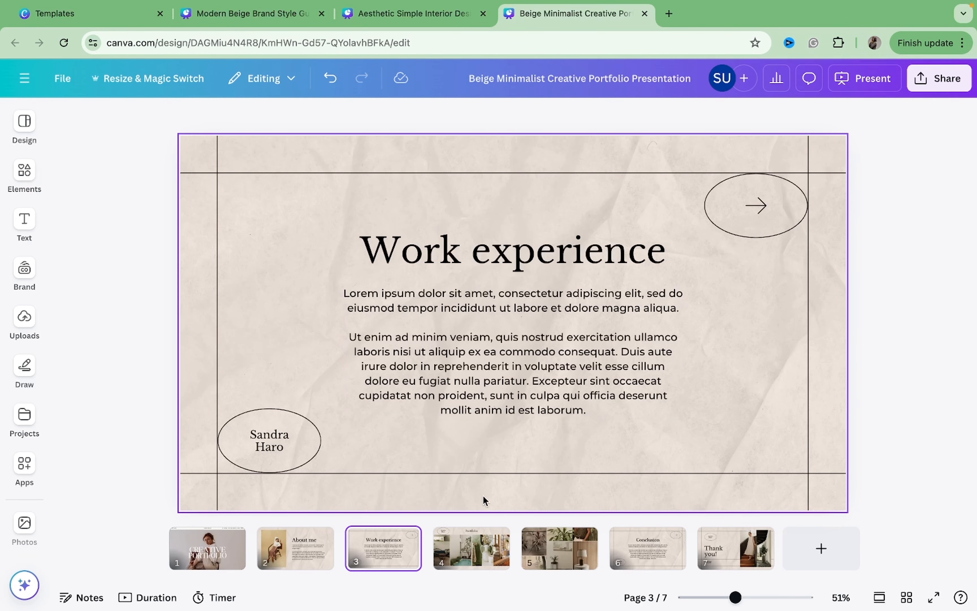
left_click(339, 543)
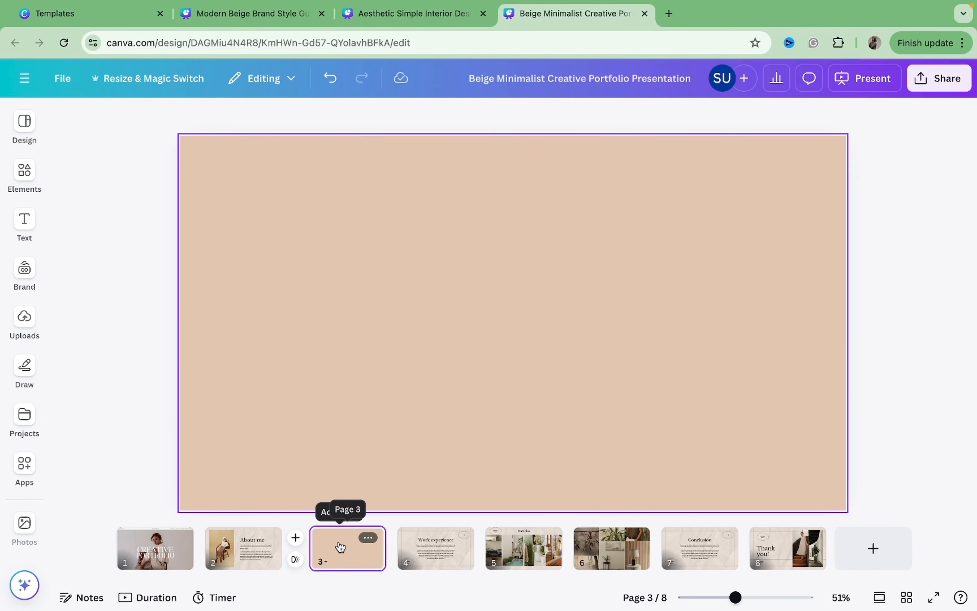
key("ctrl+v")
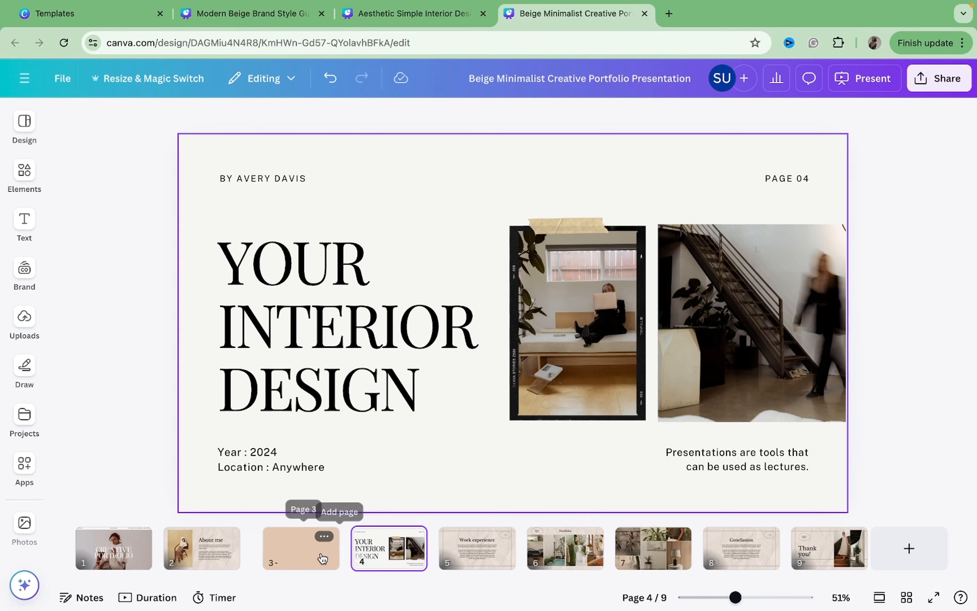
left_click(323, 549)
key("Delete")
Replace the page 3 title text with MY WORKS.
left_click(352, 294)
left_click(352, 294)
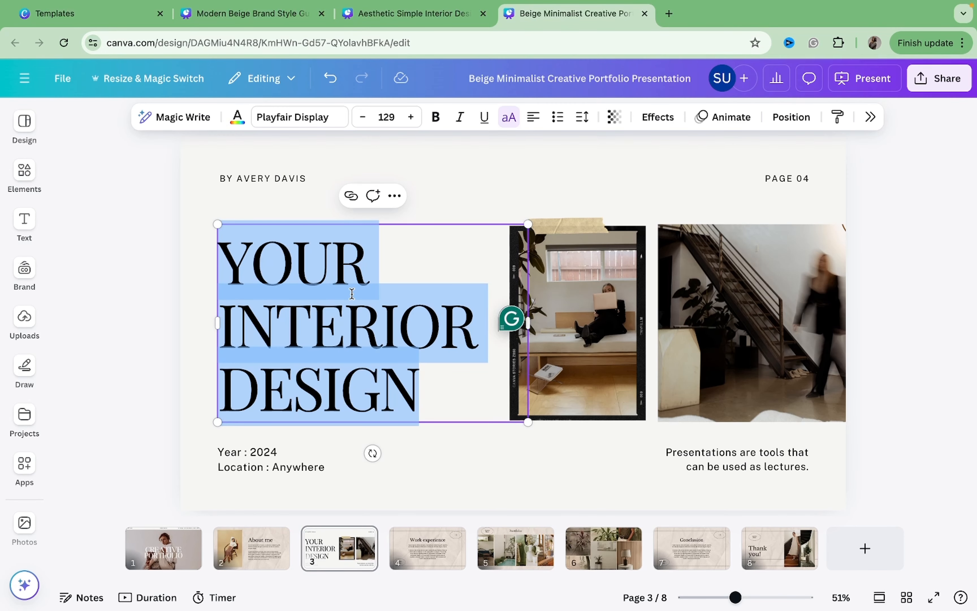
type("MY W")
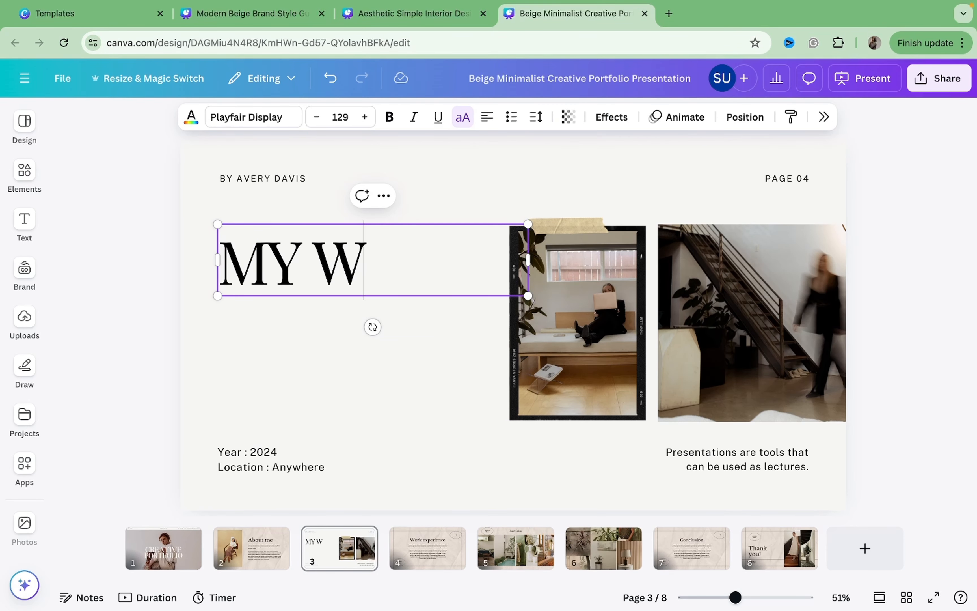
type("ORKS")
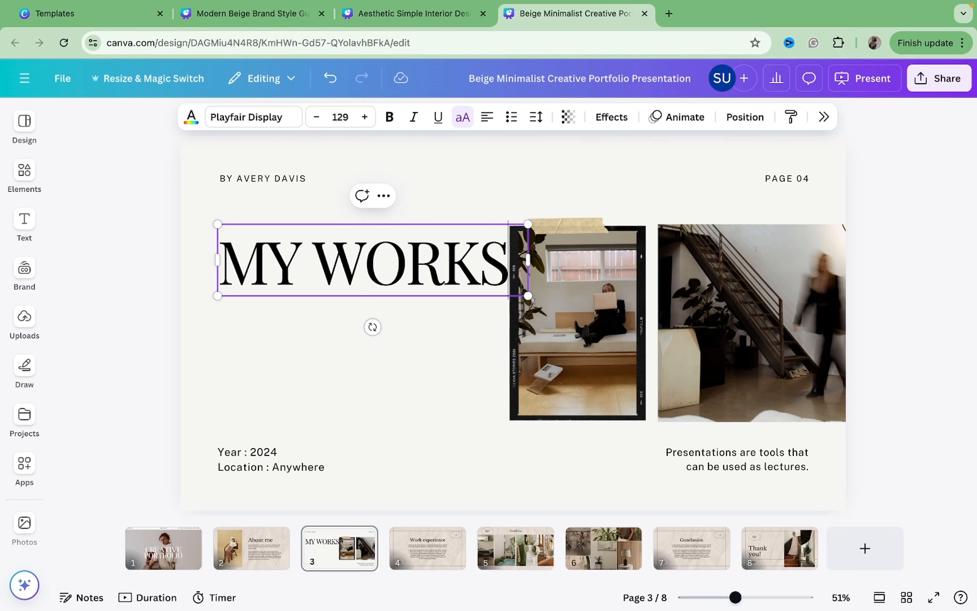
Narrow the title text box so MY WORKS wraps onto two lines.
left_click(873, 219)
left_click(385, 286)
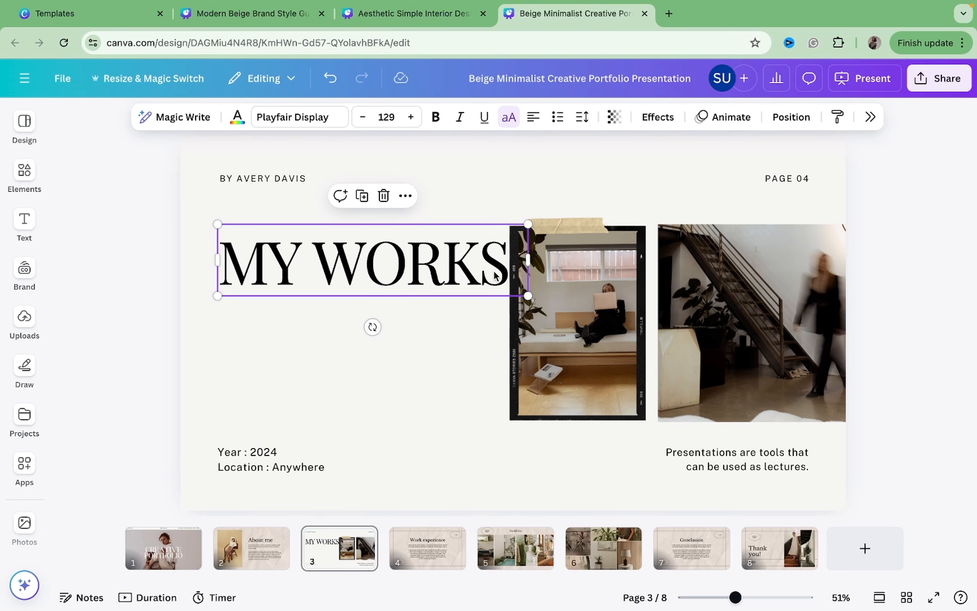
left_click_drag(528, 260, 438, 326)
left_click(375, 371)
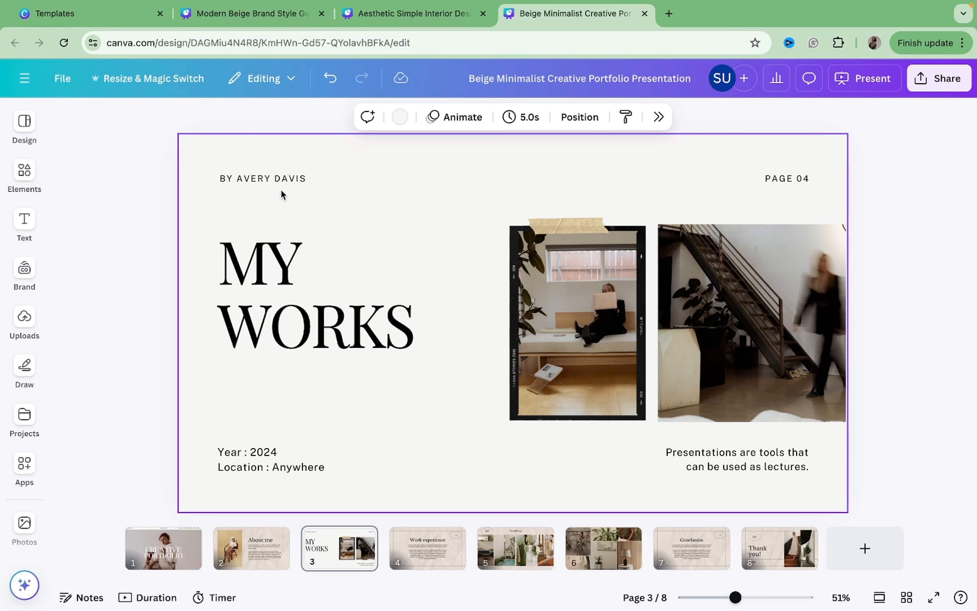
Replace the byline at the page's upper corner with the designer's name.
double_click(279, 178)
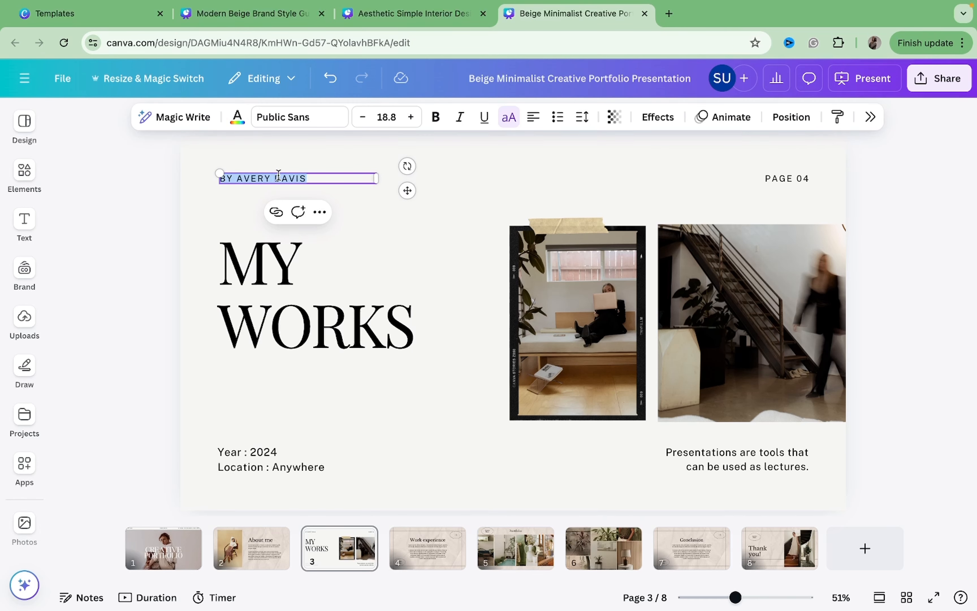
type("UDUEHI S")
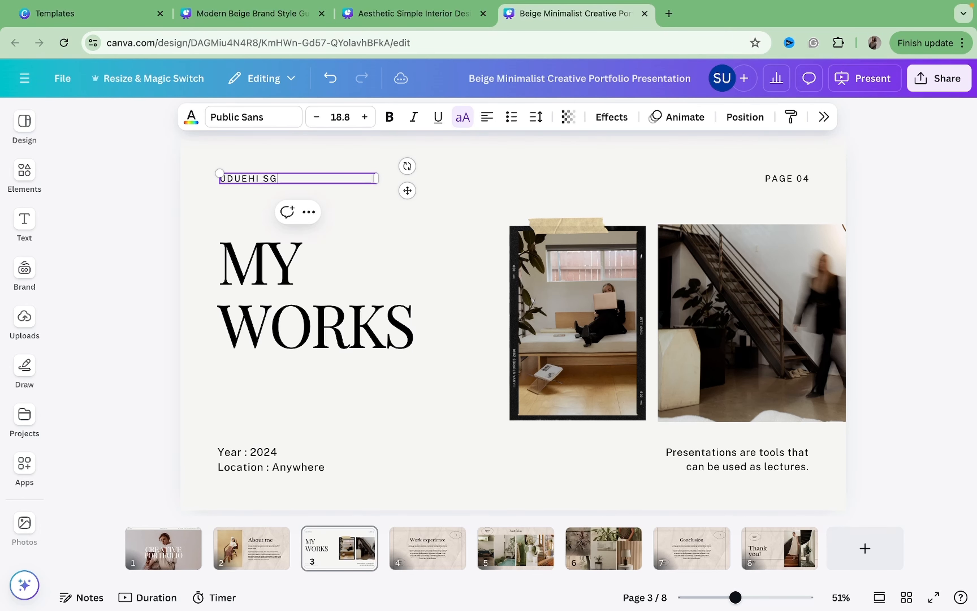
type("HEILA")
Delete the PAGE 04 label from the slide.
left_click(790, 180)
left_click(789, 182)
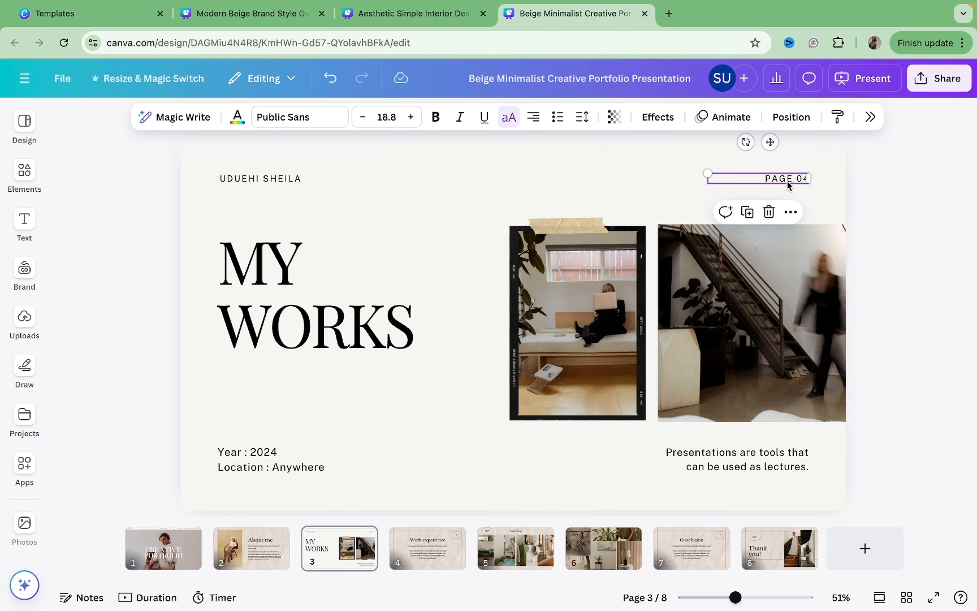
key("Delete")
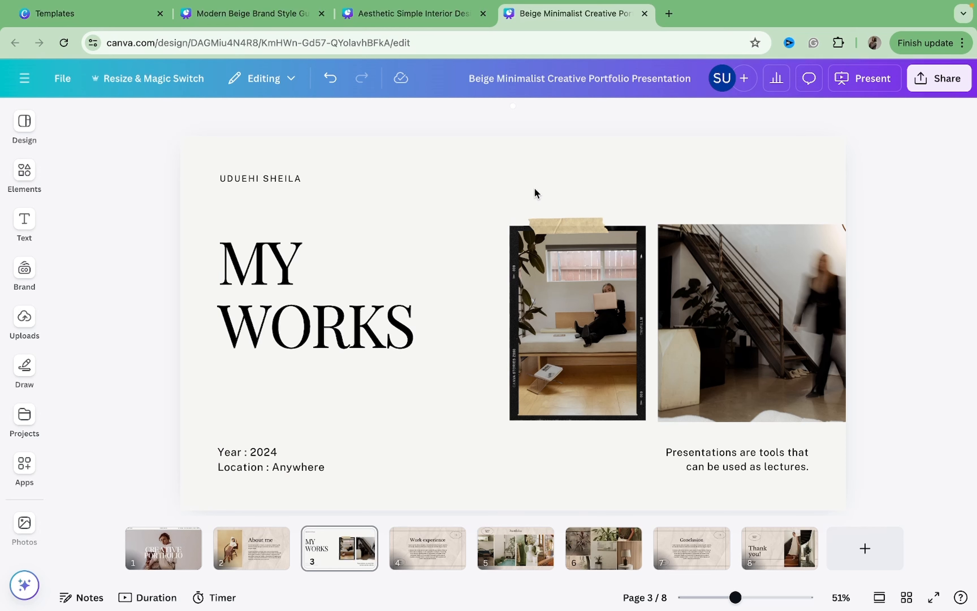
Enlarge the two photos together and shift them slightly upward.
left_click_drag(535, 192, 818, 385)
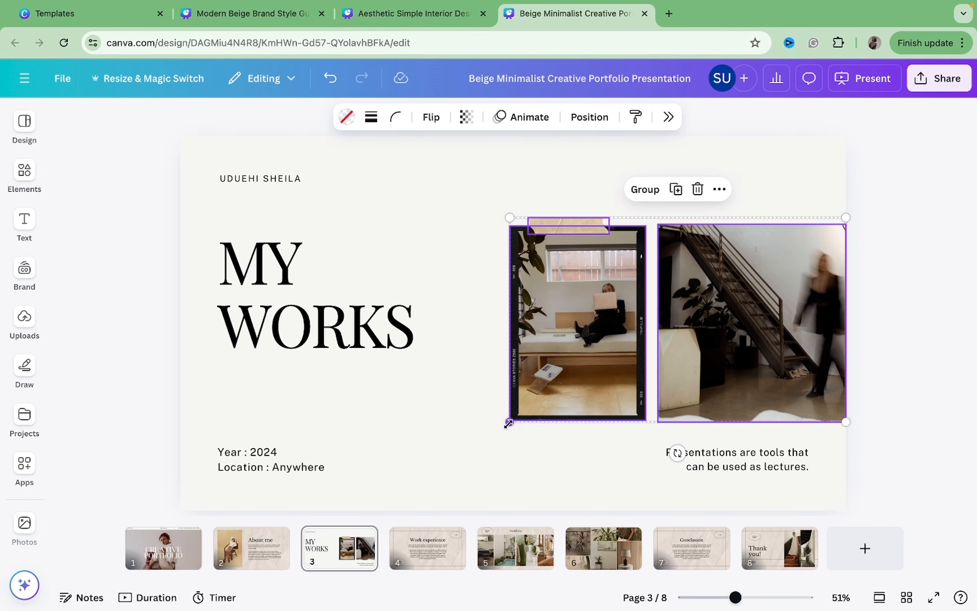
left_click_drag(509, 422, 453, 456)
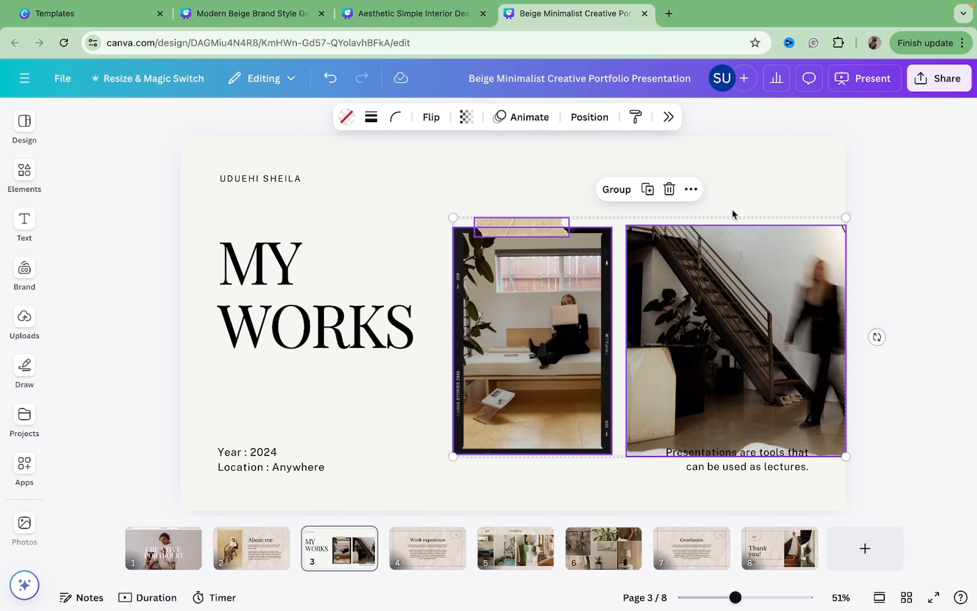
left_click_drag(714, 283, 713, 272)
left_click(774, 174)
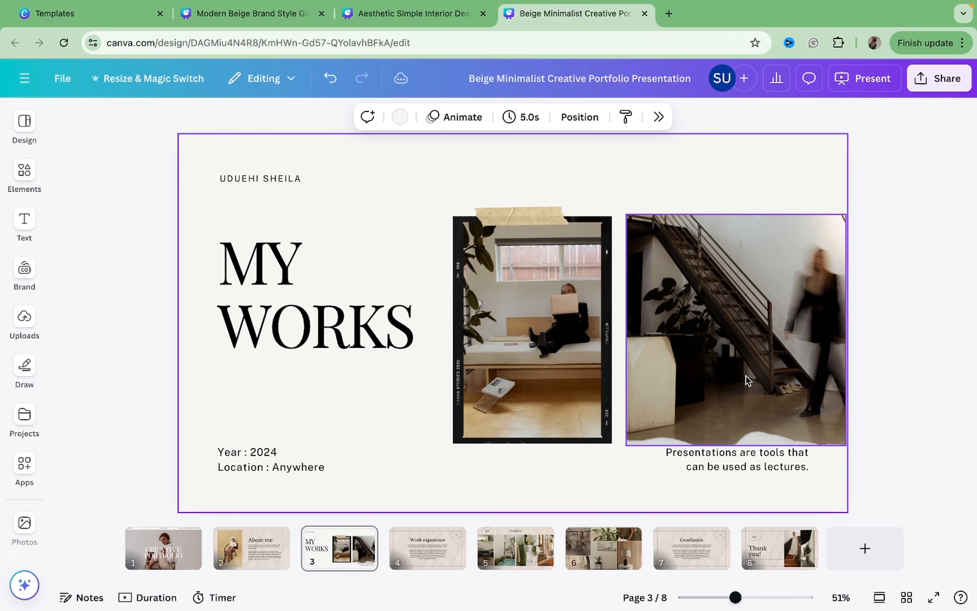
Move the description text slightly lower beneath the photos.
left_click_drag(753, 460, 755, 474)
left_click(893, 300)
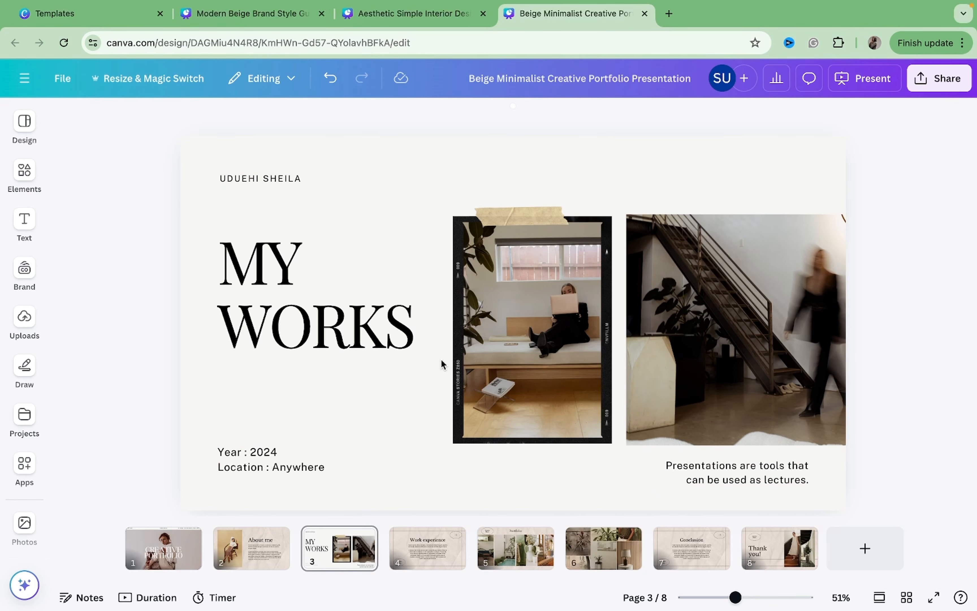
left_click_drag(253, 480, 253, 484)
key("Delete")
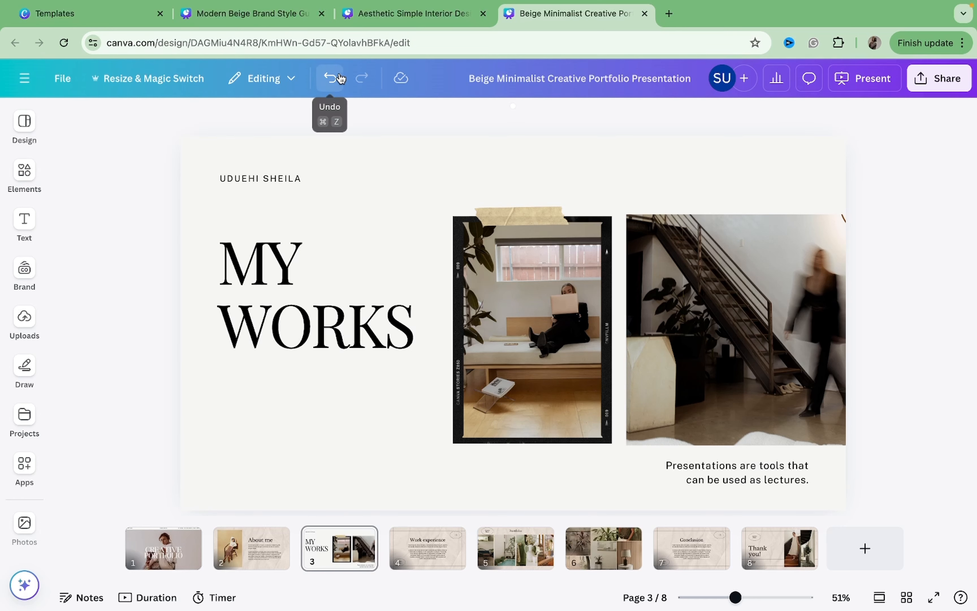
left_click(330, 78)
Replace the Year and Location text with 2020 - till date.
left_click(273, 471)
left_click(273, 470)
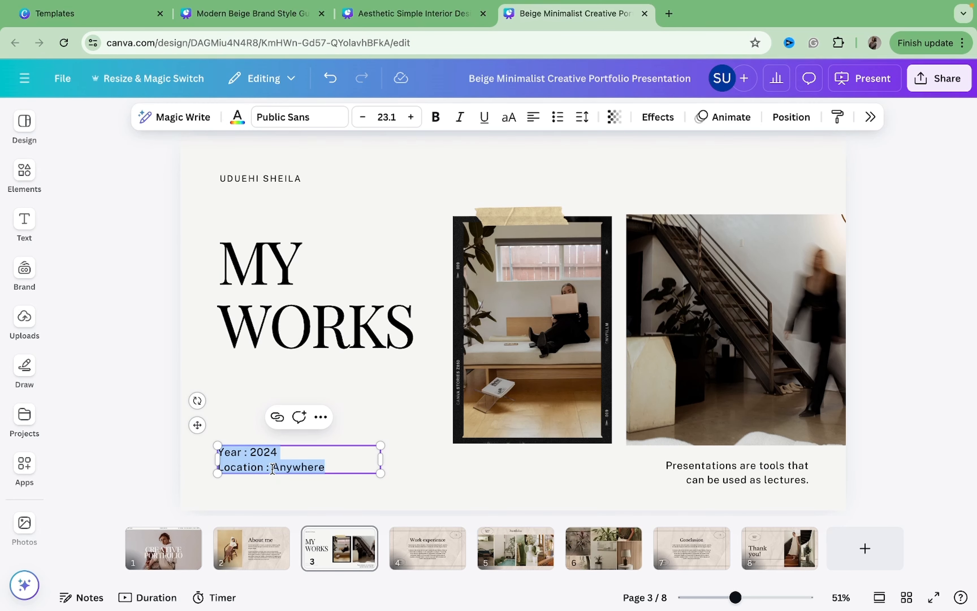
type("20")
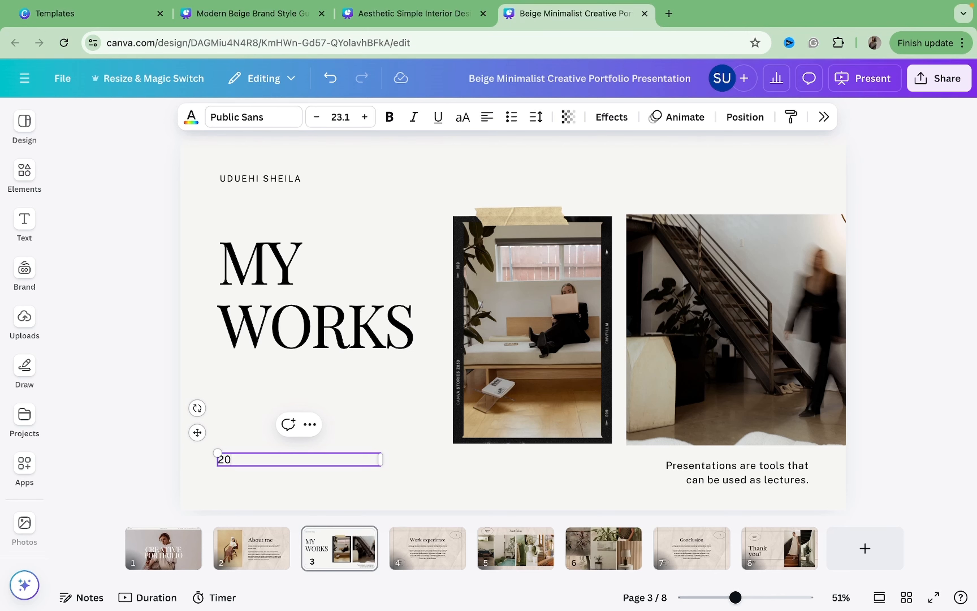
type("20 - till date")
left_click(456, 496)
Replace the description with An array of works created by me and widen its box to one line.
left_click(761, 479)
left_click(761, 479)
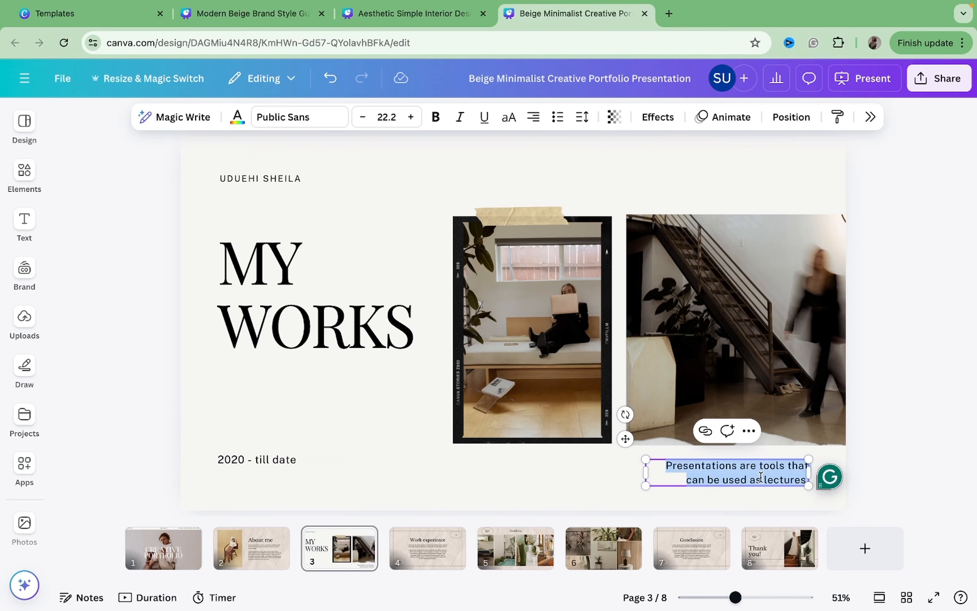
key("BackSpace")
type("An ar")
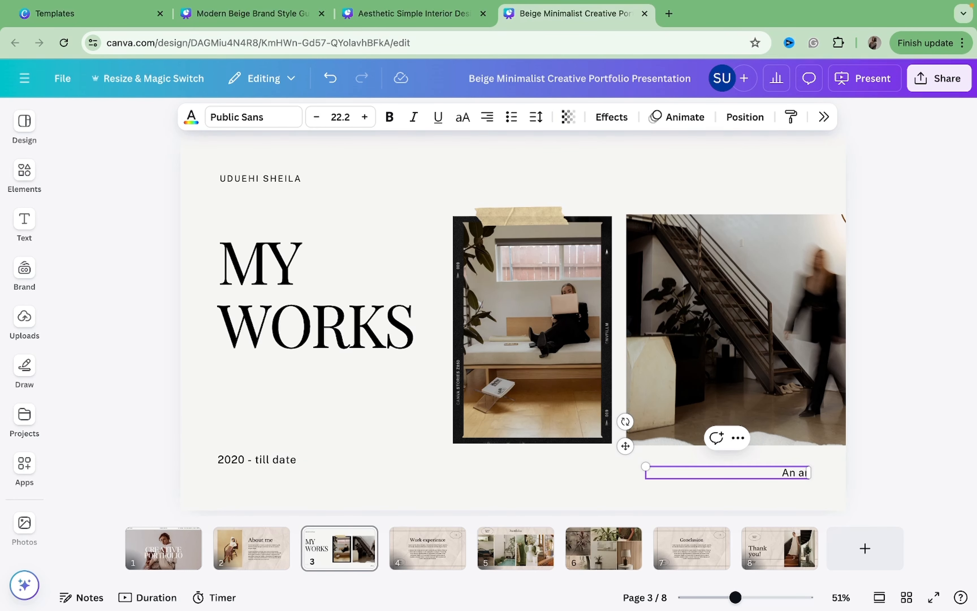
type("ray of works creat")
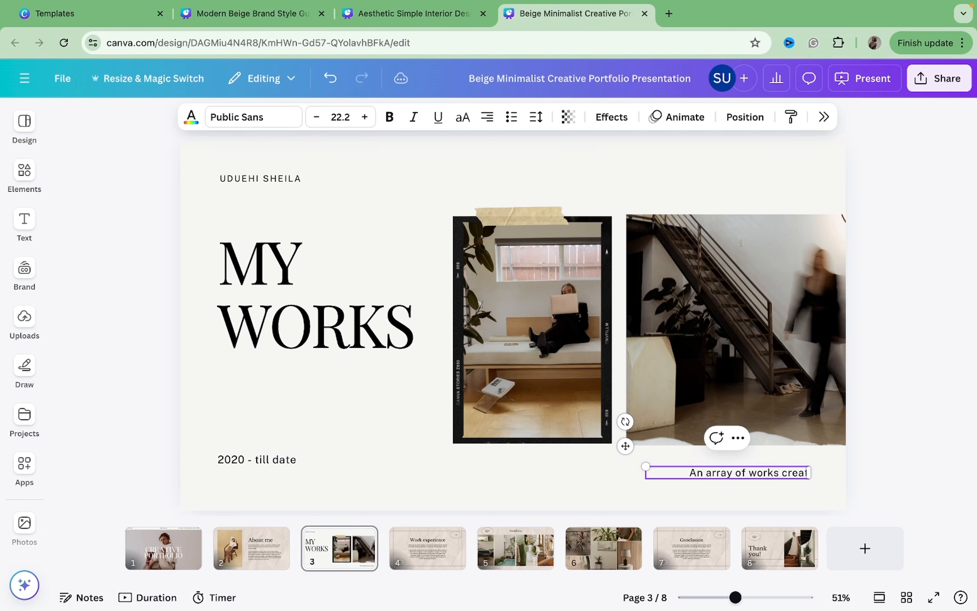
type("ed by me")
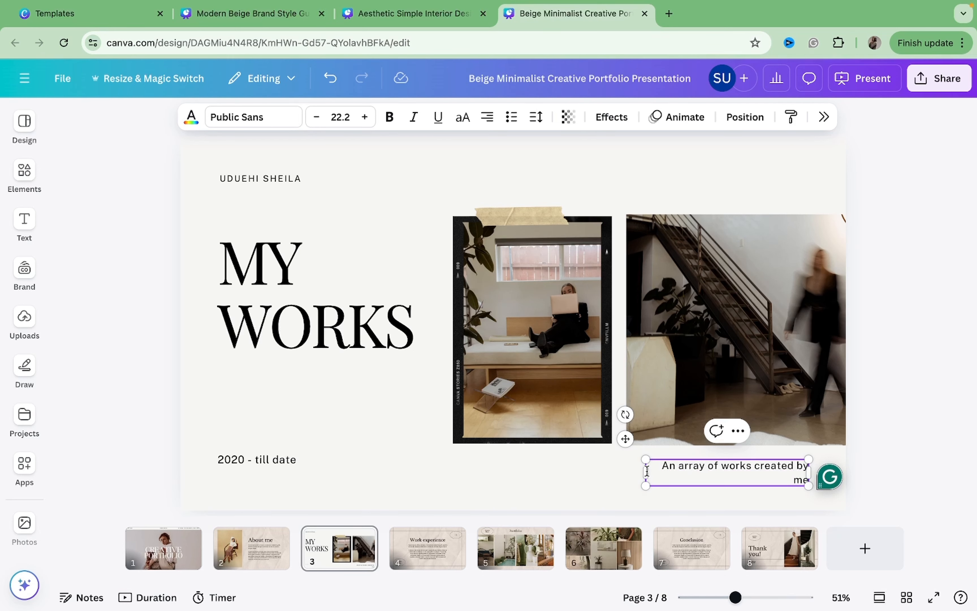
left_click_drag(639, 474, 603, 476)
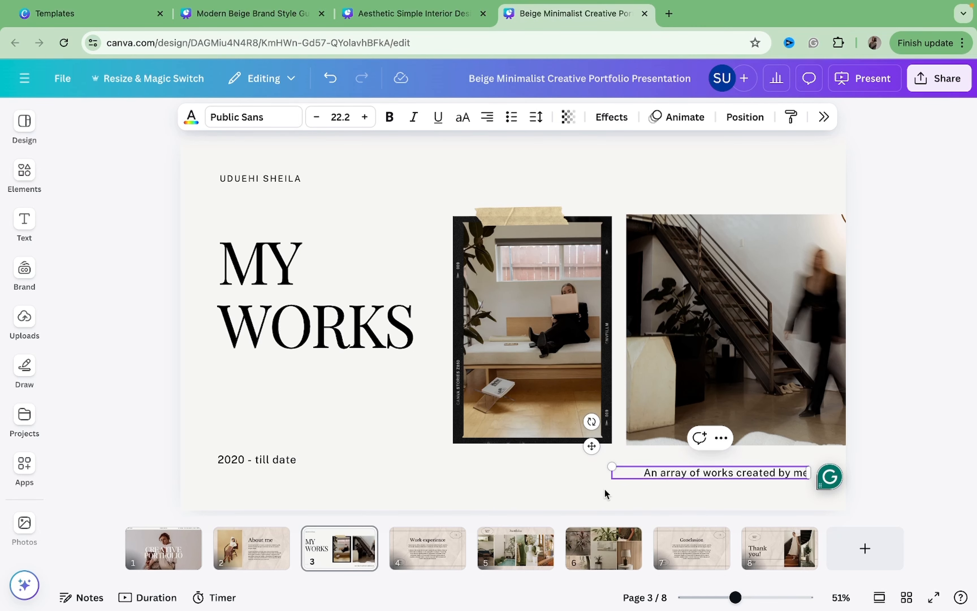
left_click(924, 361)
Delete the Work experience page from the presentation.
left_click(443, 540)
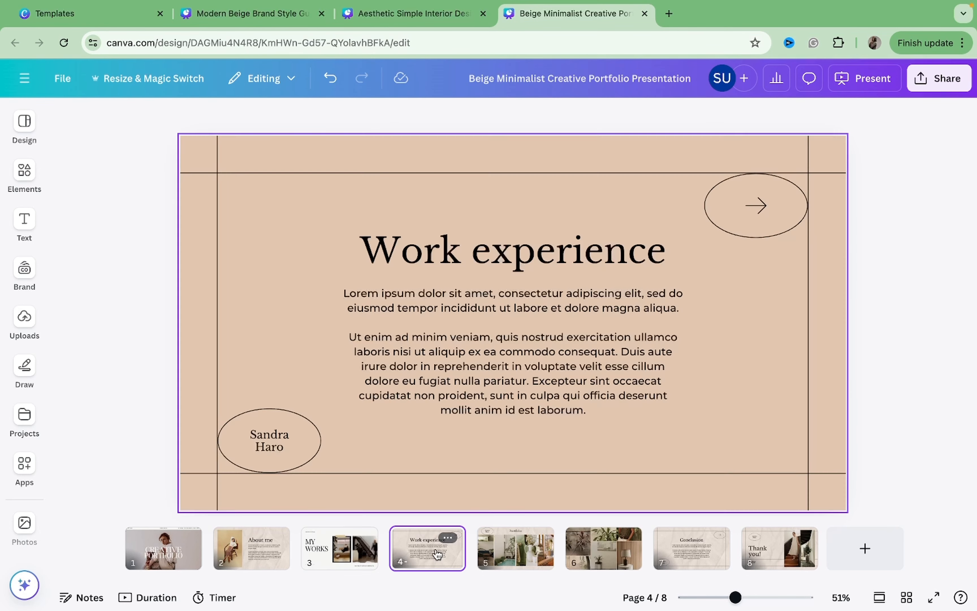
key("Delete")
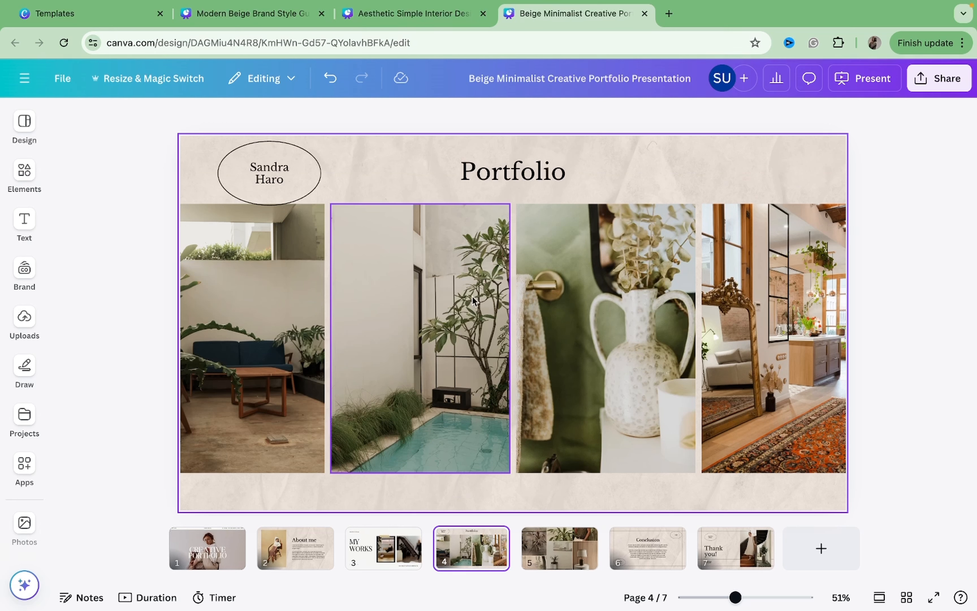
Remove the name badge and all four photos from the Portfolio page.
left_click(290, 156)
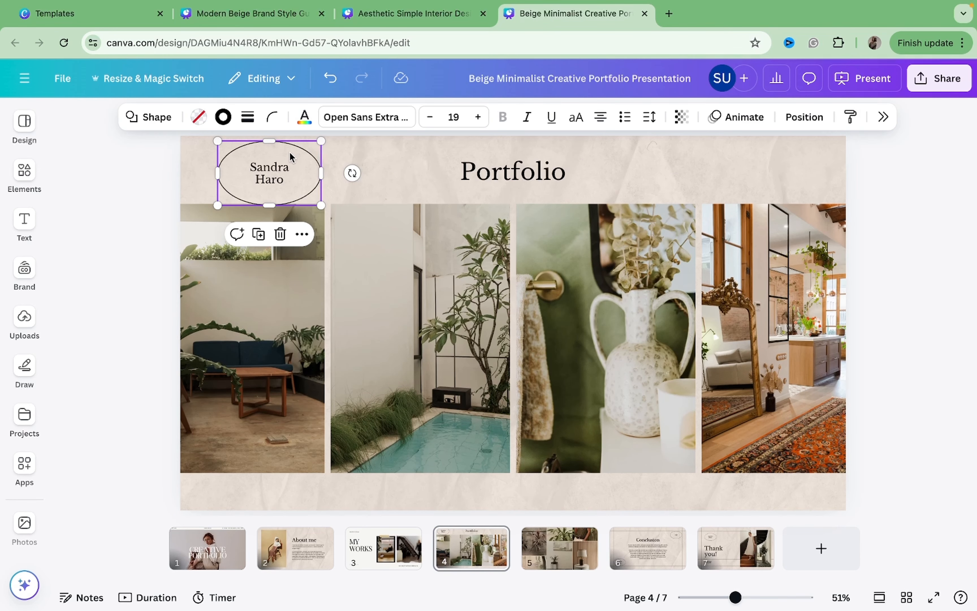
key("Delete")
left_click(262, 179)
key("Delete")
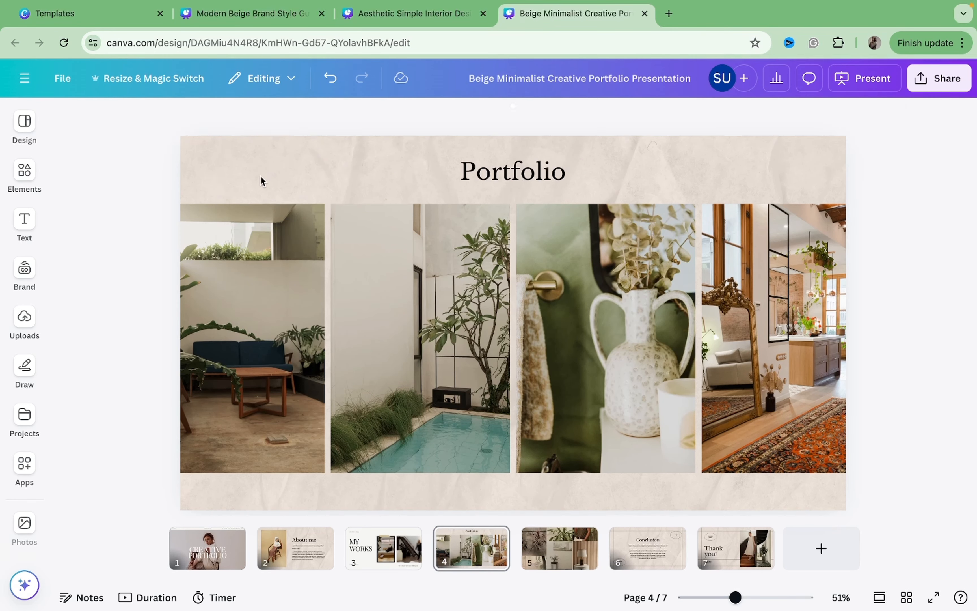
left_click(269, 260)
key("Delete")
left_click(361, 293)
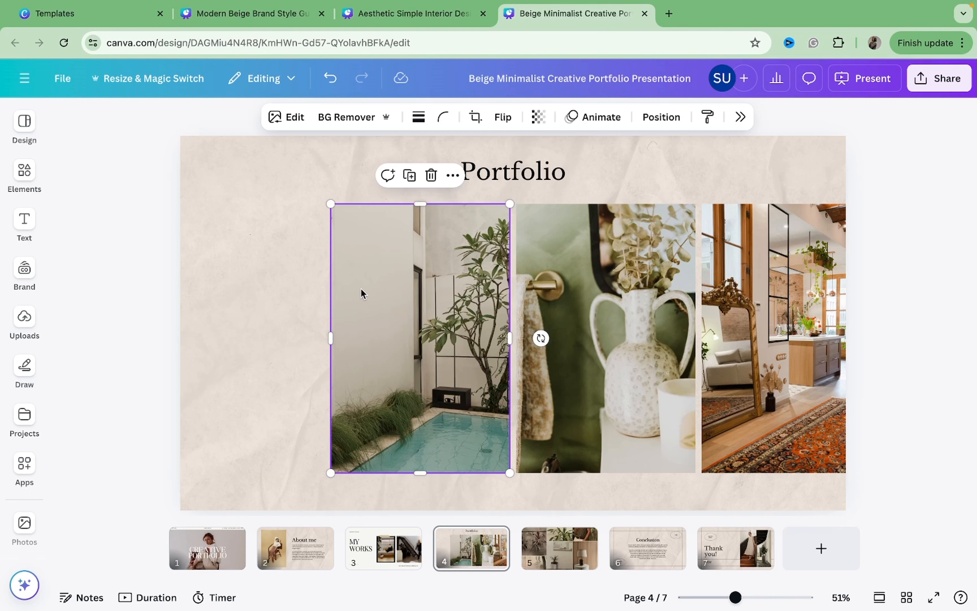
key("Delete")
left_click(553, 303)
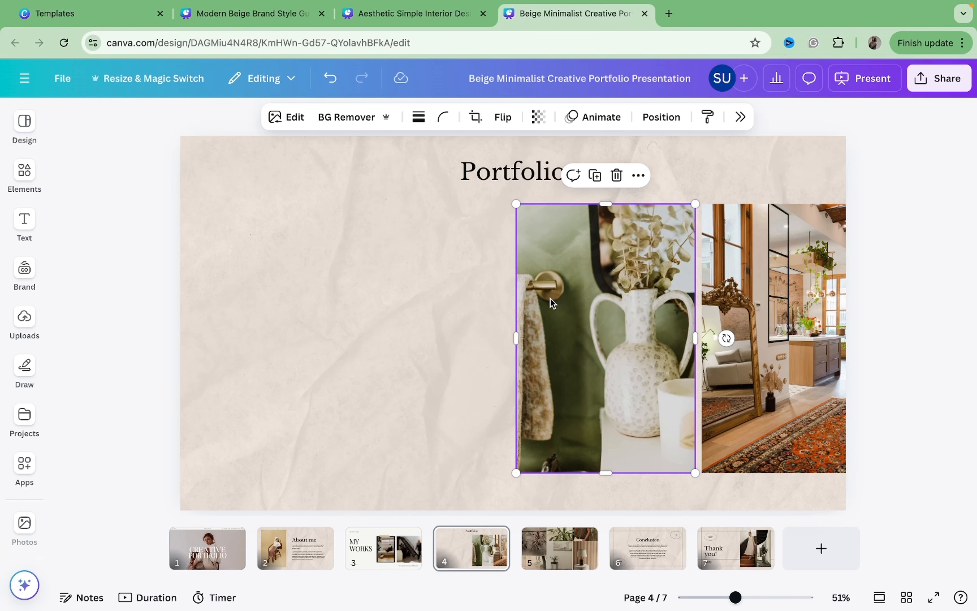
key("Delete")
left_click(803, 300)
key("Delete")
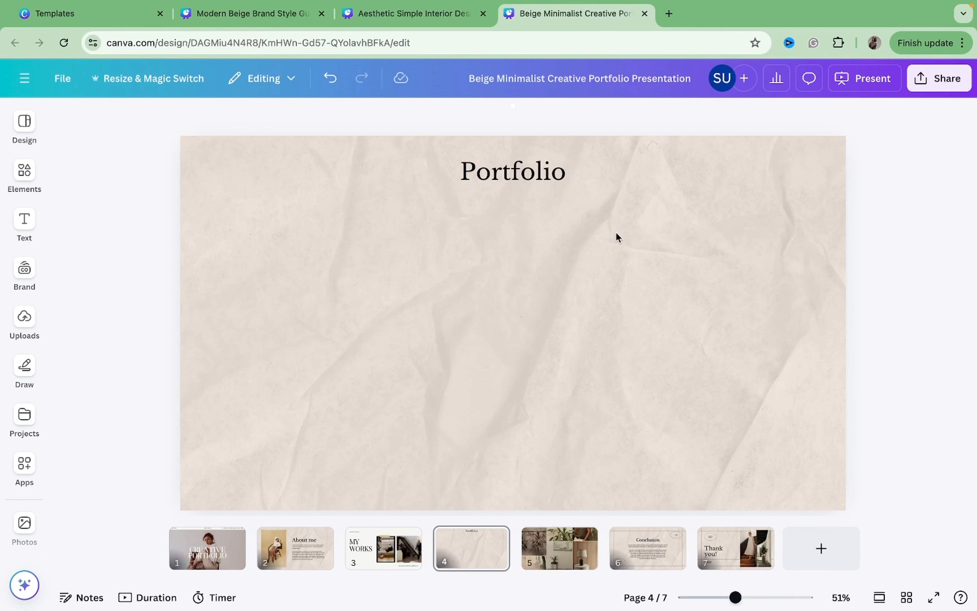
Search the Elements graphics for phone frame.
left_click(30, 187)
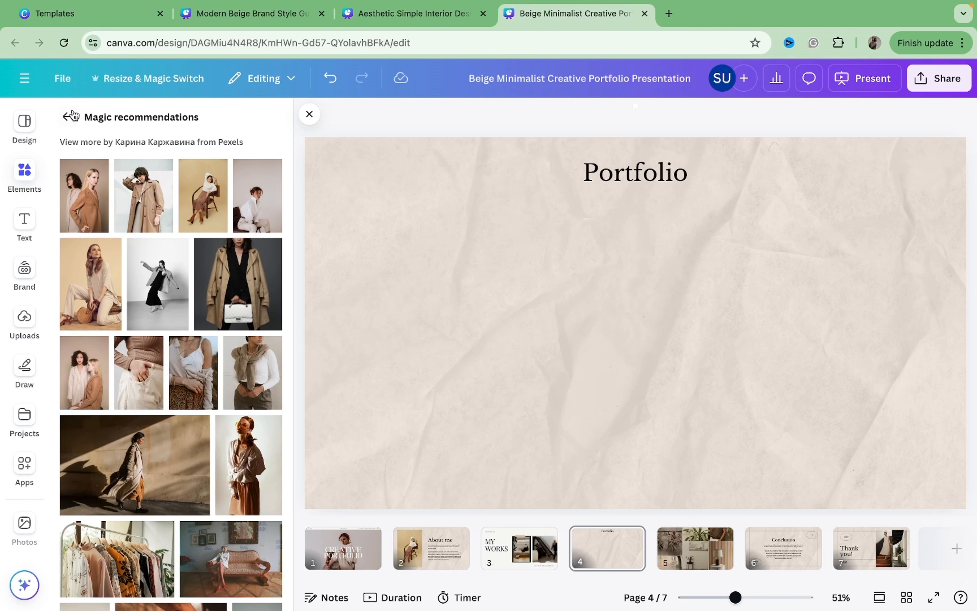
left_click(71, 116)
left_click(150, 117)
key("Return")
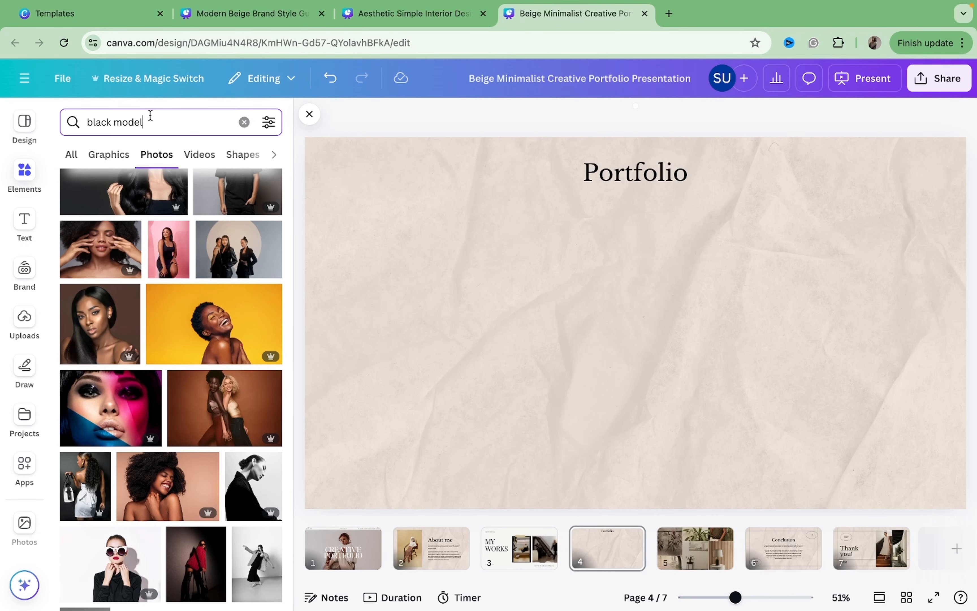
left_click_drag(150, 117, 72, 112)
type("phon")
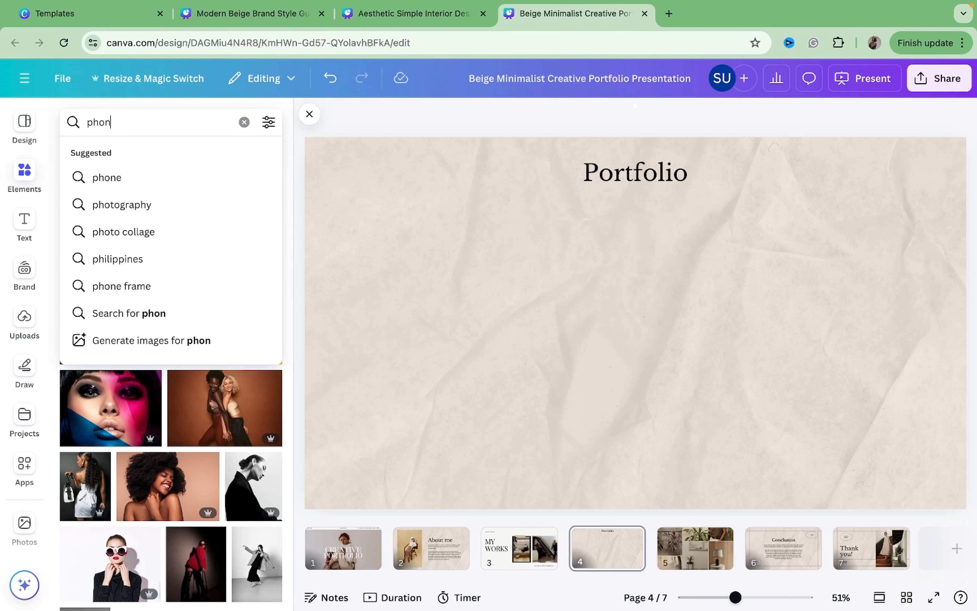
type("e frame")
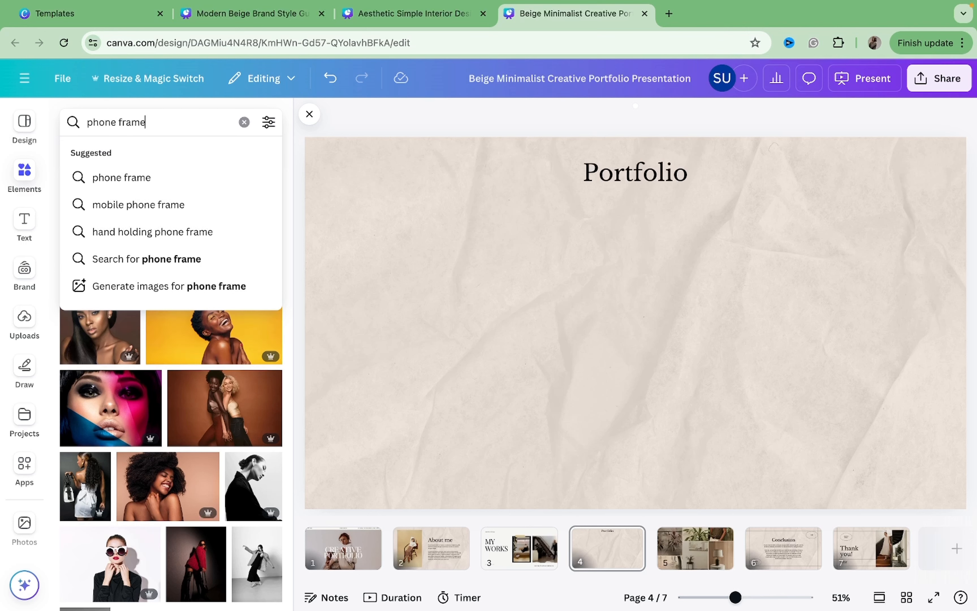
key("Return")
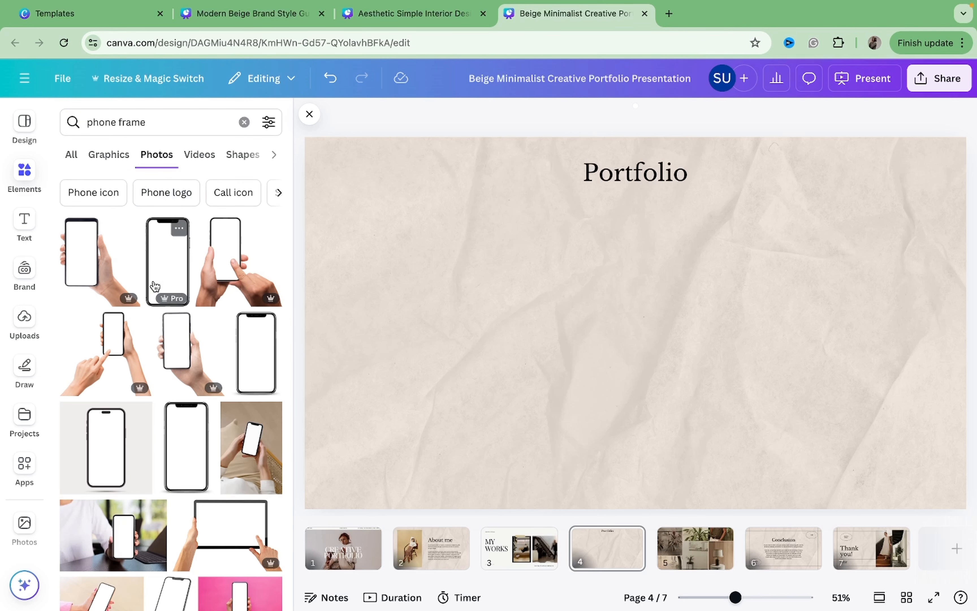
scroll(155, 285, "down", 3)
scroll(155, 284, "up", 3)
left_click(108, 160)
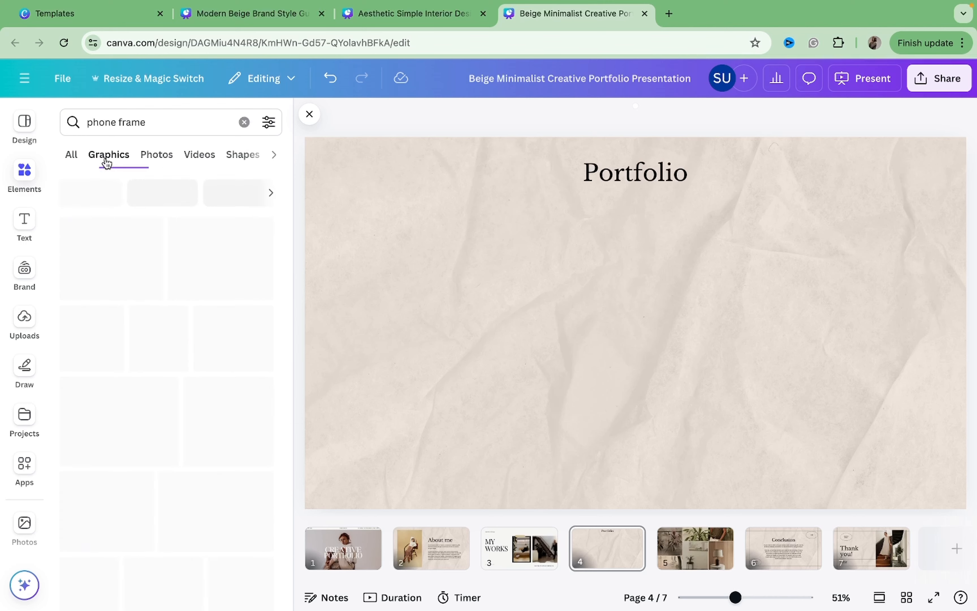
Clear the phone frame search and add a phone device frame from the Frames collection to the Portfolio page.
left_click(95, 200)
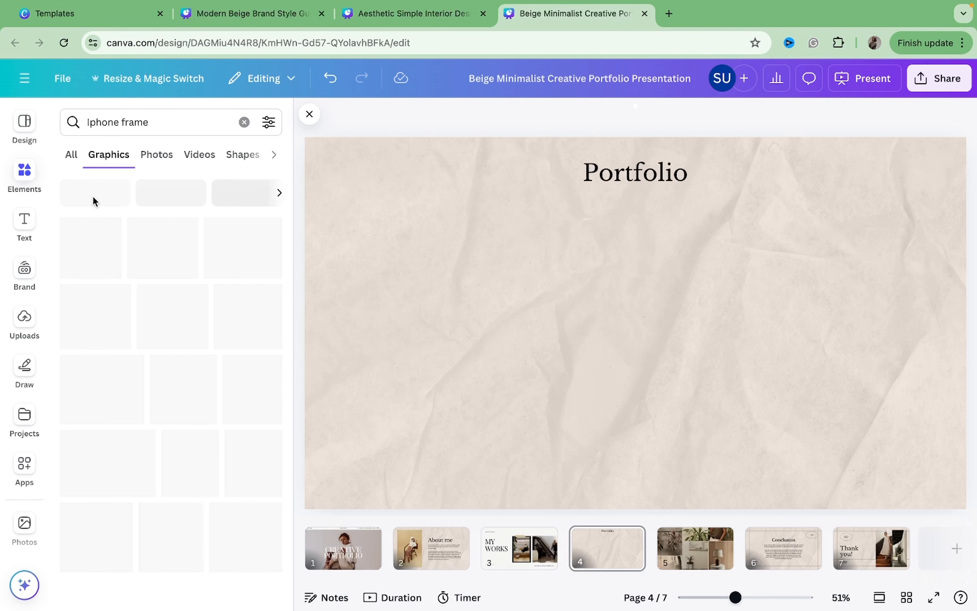
left_click(118, 122)
left_click(244, 122)
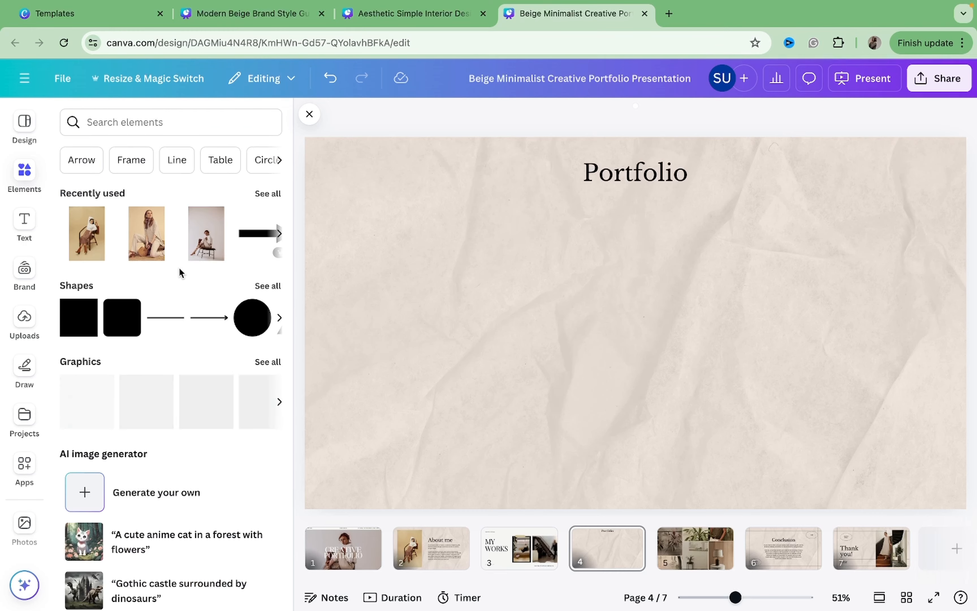
scroll(181, 272, "down", 5)
scroll(180, 274, "down", 15)
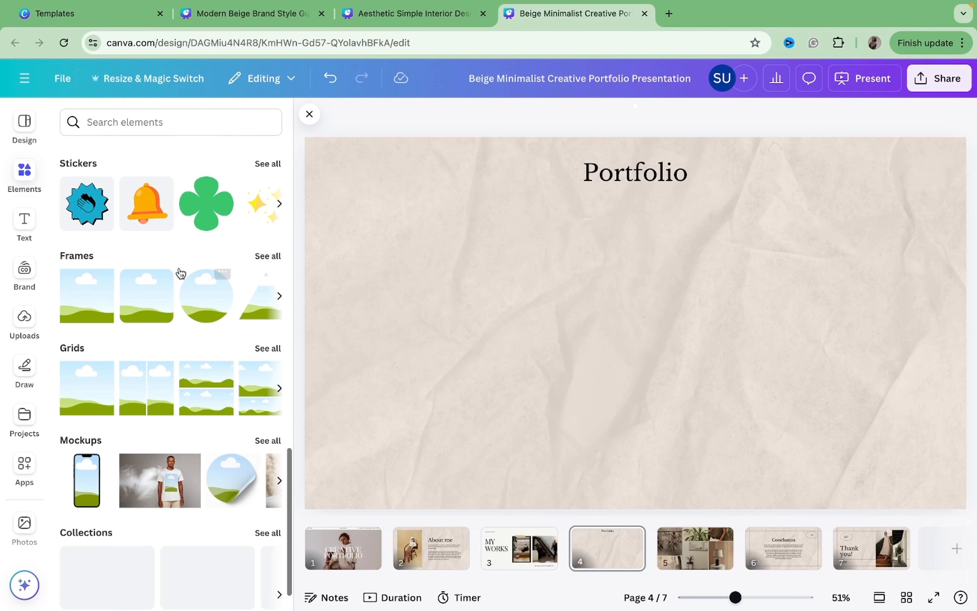
left_click(257, 260)
left_click(139, 143)
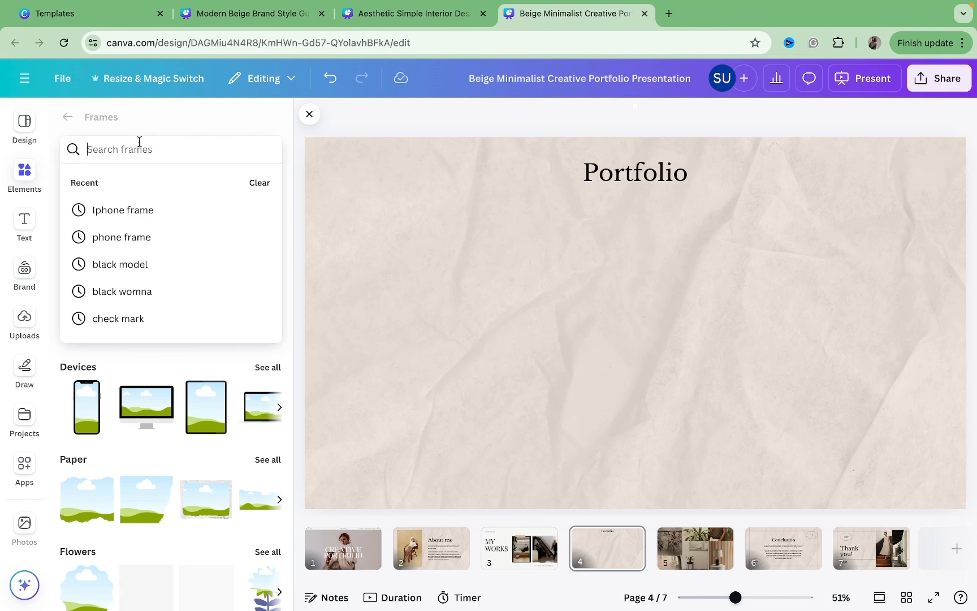
left_click(86, 400)
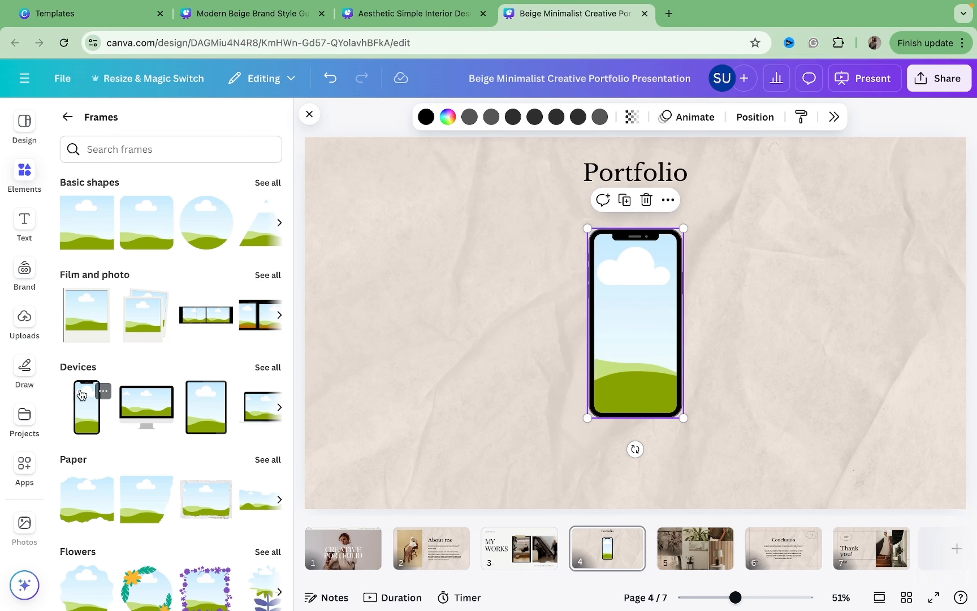
Move the phone frame toward the page's left side and enlarge it below the Portfolio title.
left_click(309, 115)
left_click_drag(472, 258, 224, 274)
left_click_drag(314, 242, 359, 209)
left_click_drag(278, 285, 276, 301)
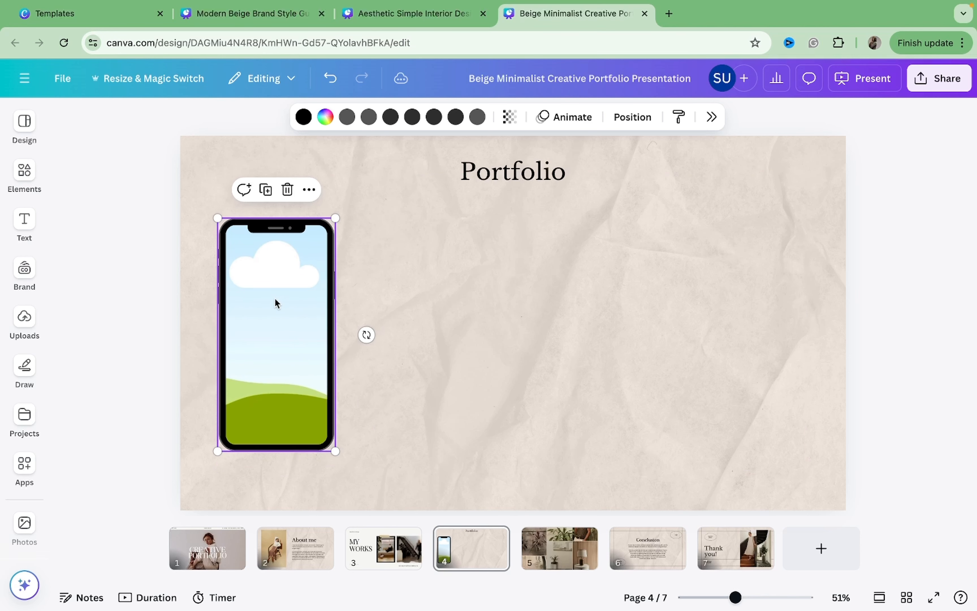
Duplicate the phone frame three times to form a row of four phones across the page.
left_click(143, 285)
left_click(252, 282)
key("ctrl+d")
left_click_drag(252, 283, 391, 280)
key("ctrl+d")
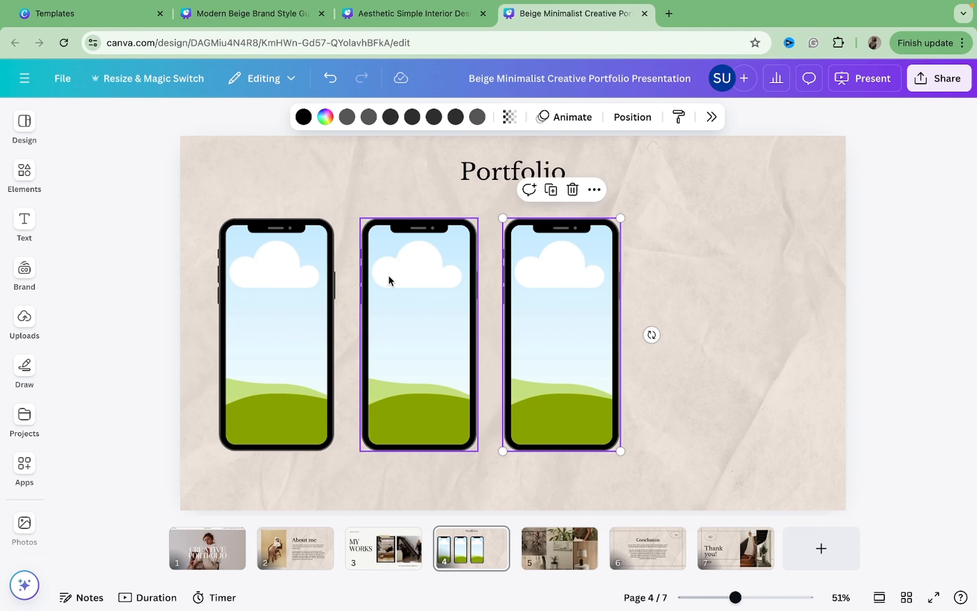
key("ctrl+d")
Delete the photo grid and all its images from page 5.
scroll(679, 291, "down", 3)
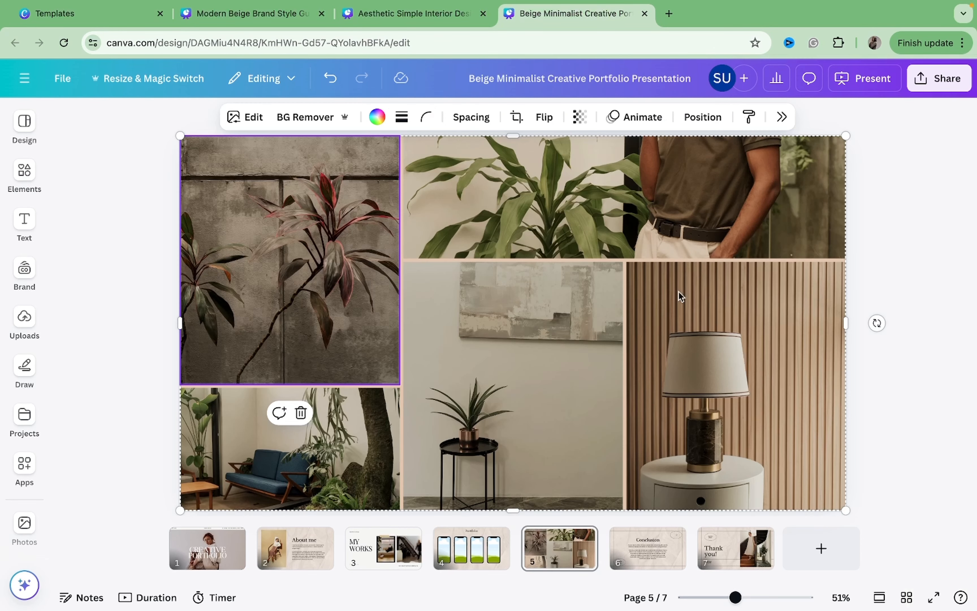
left_click(801, 341)
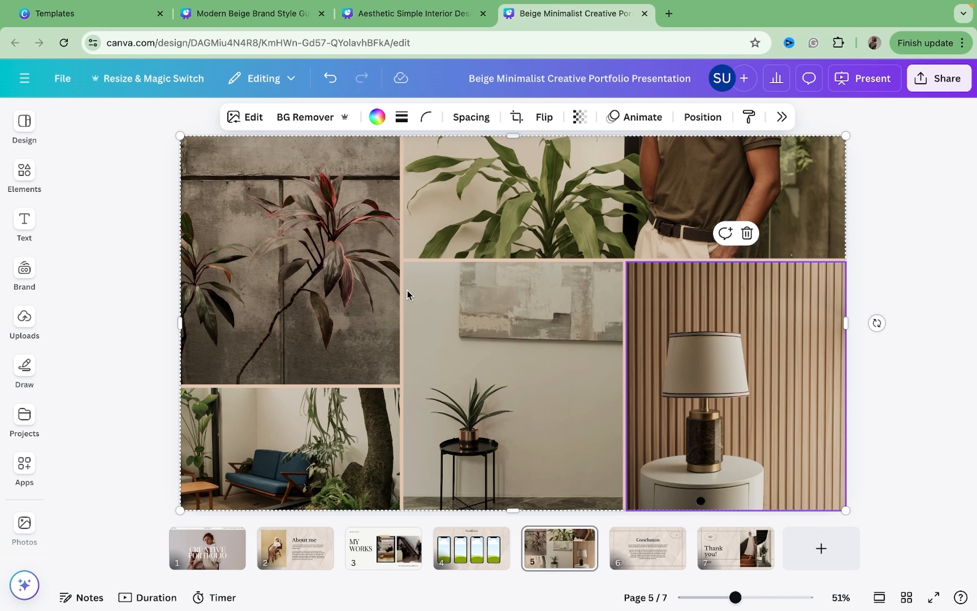
key("Delete")
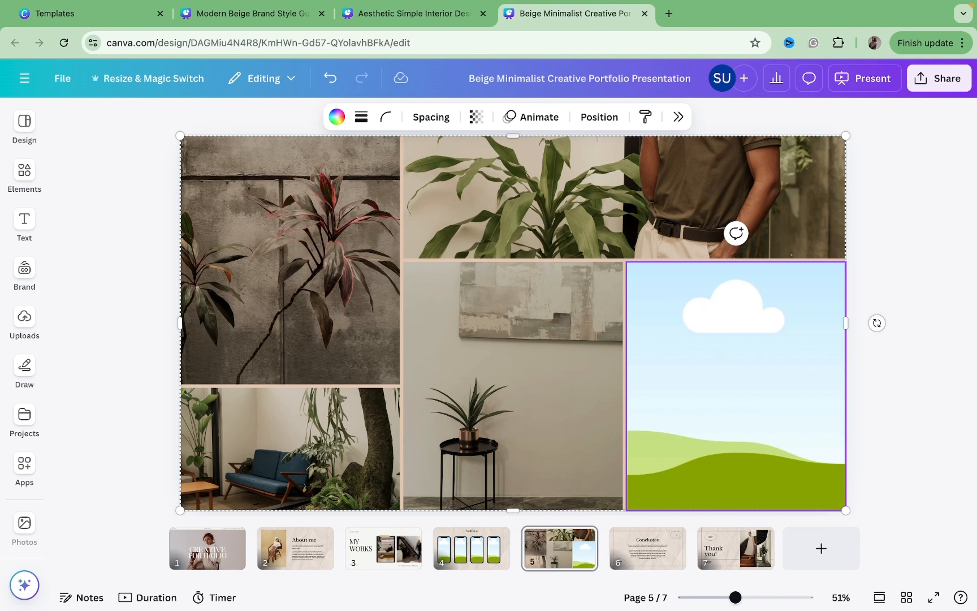
left_click(736, 173)
left_click_drag(774, 172, 735, 370)
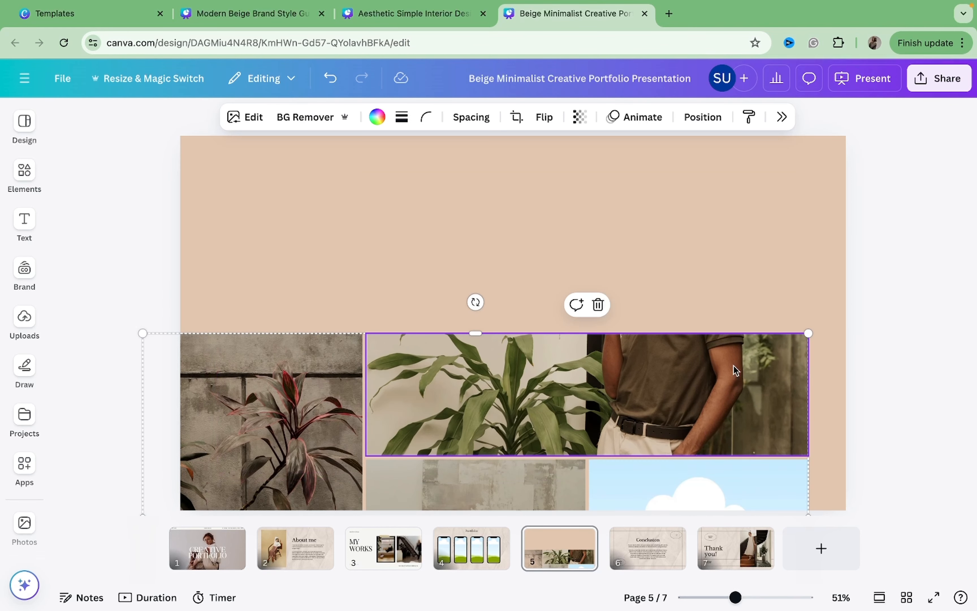
key("Delete")
left_click_drag(649, 300, 660, 475)
key("Delete")
left_click(537, 393)
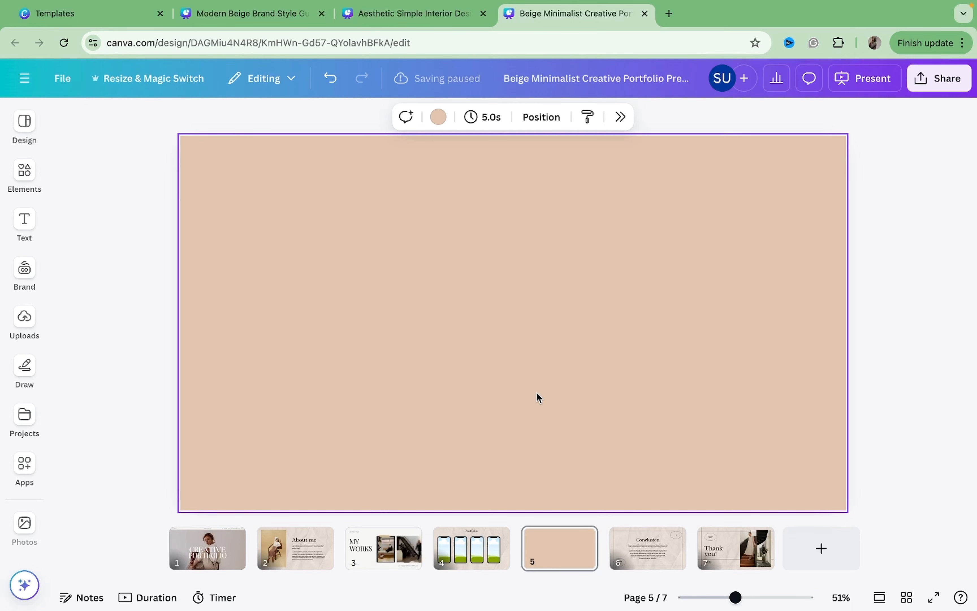
Paste an Instagram post embed onto page 5, enlarge it and place it near the left edge.
key("ctrl+v")
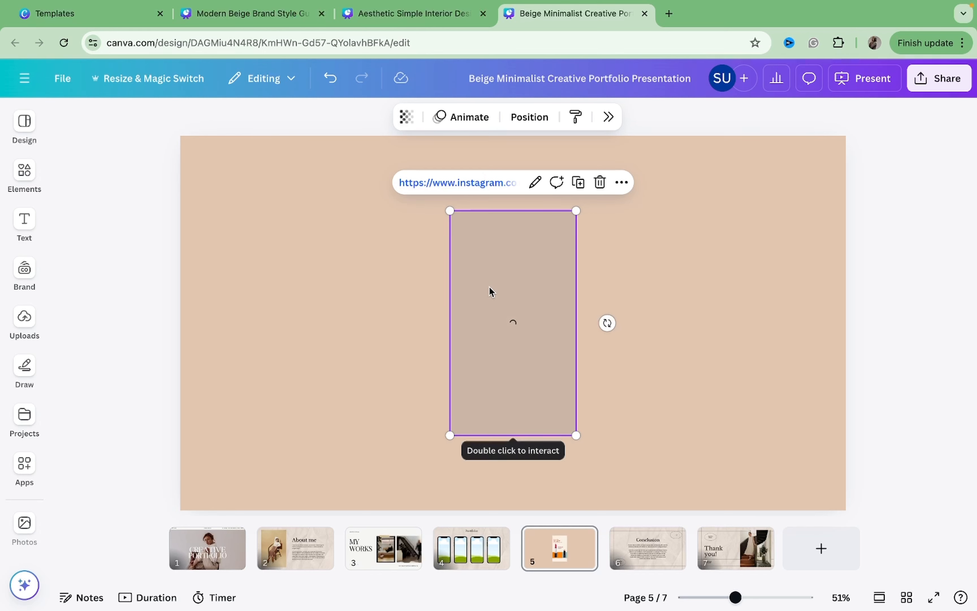
left_click_drag(489, 288, 288, 303)
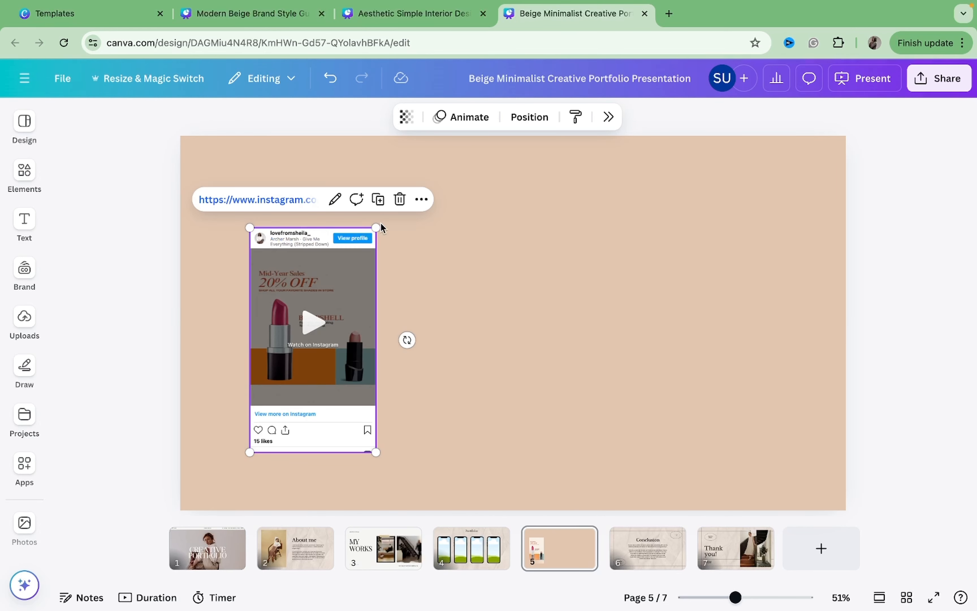
left_click_drag(378, 225, 418, 197)
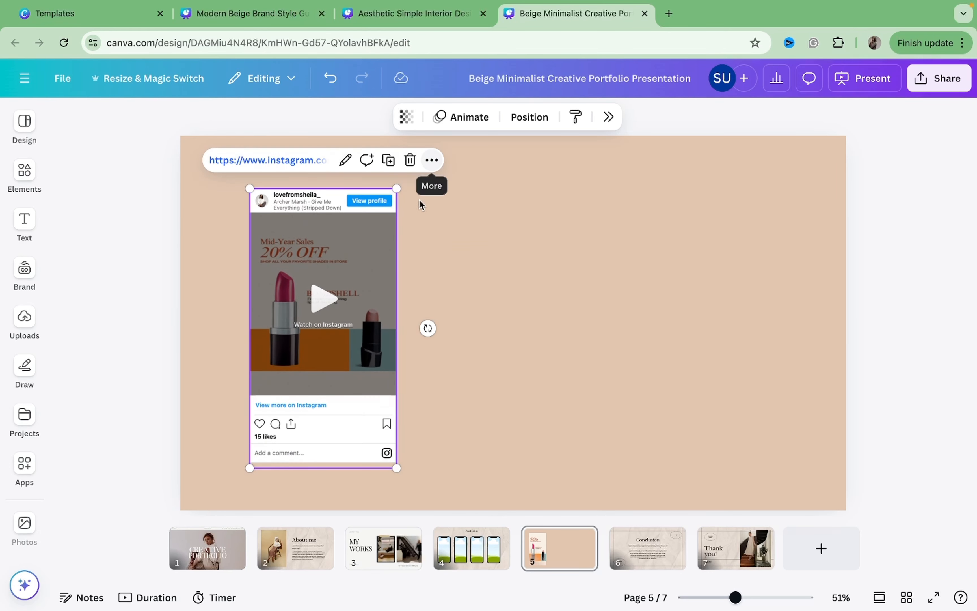
left_click_drag(347, 276, 316, 269)
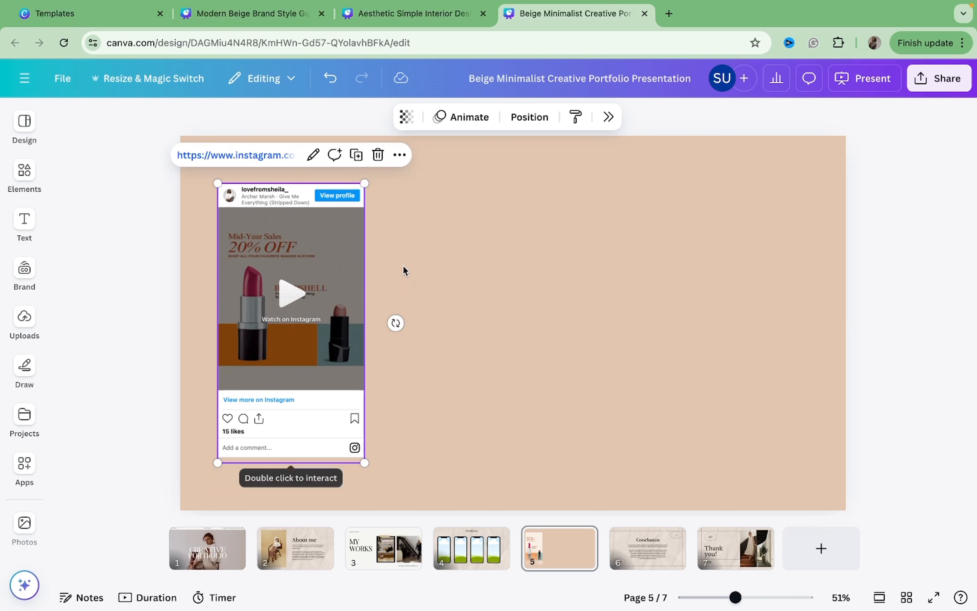
left_click(438, 274)
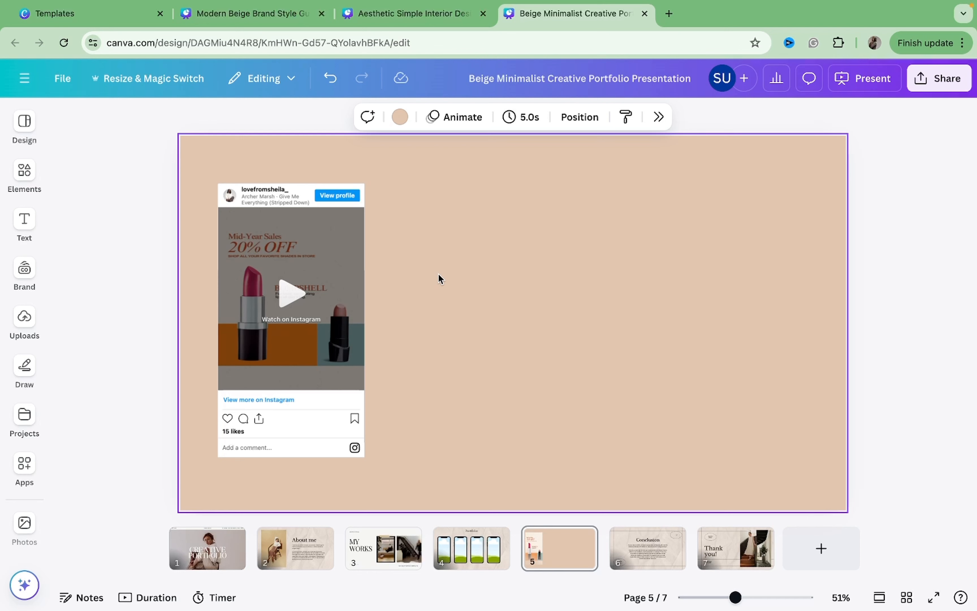
Paste a second Instagram post embed and size and position it beside the first one.
key("ctrl+v")
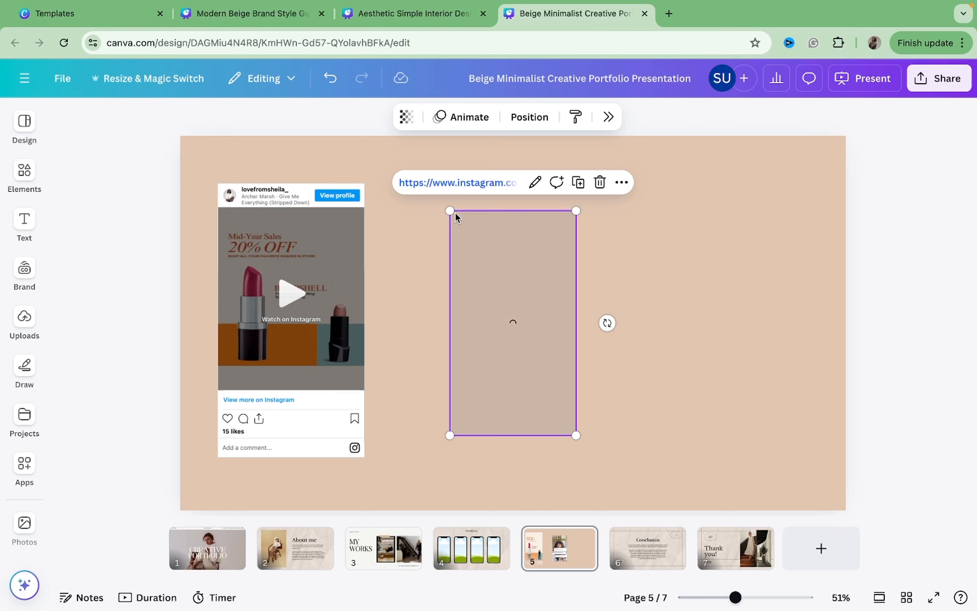
left_click_drag(420, 204, 399, 199)
left_click_drag(464, 237, 432, 265)
left_click_drag(542, 205, 570, 192)
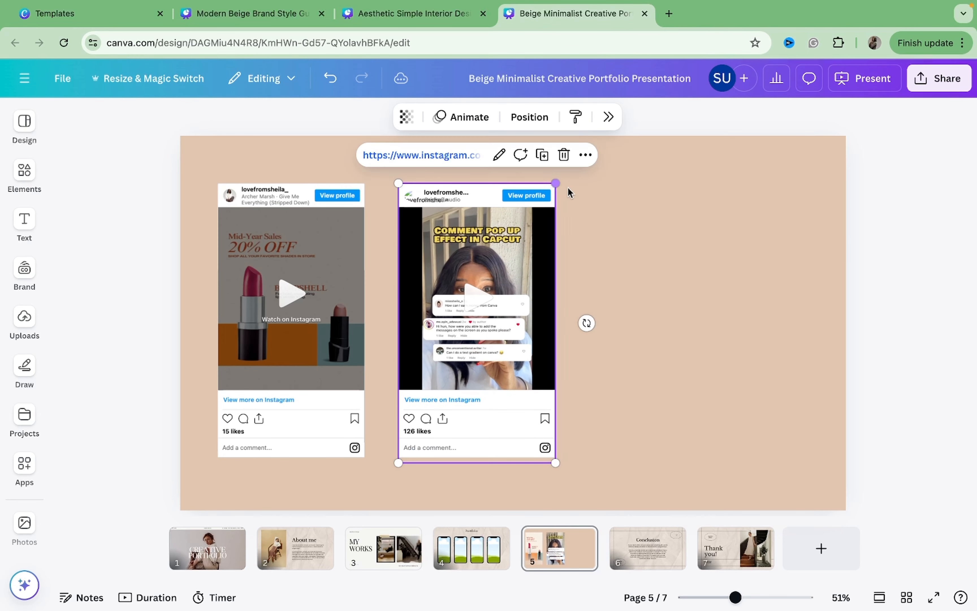
left_click(626, 279)
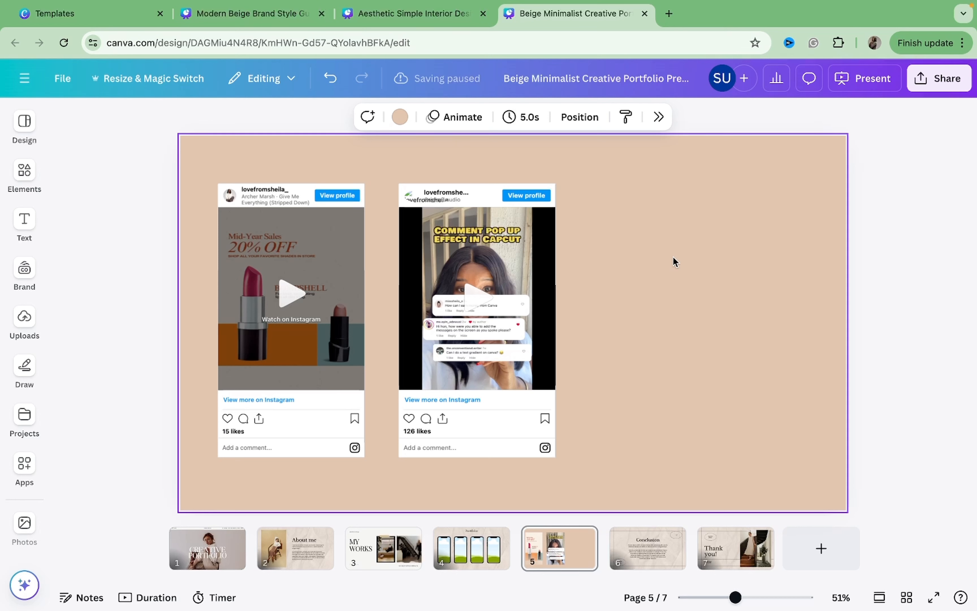
Paste an Instagram profile embed and enlarge it to the right of the two posts.
key("ctrl+v")
left_click_drag(595, 272, 767, 348)
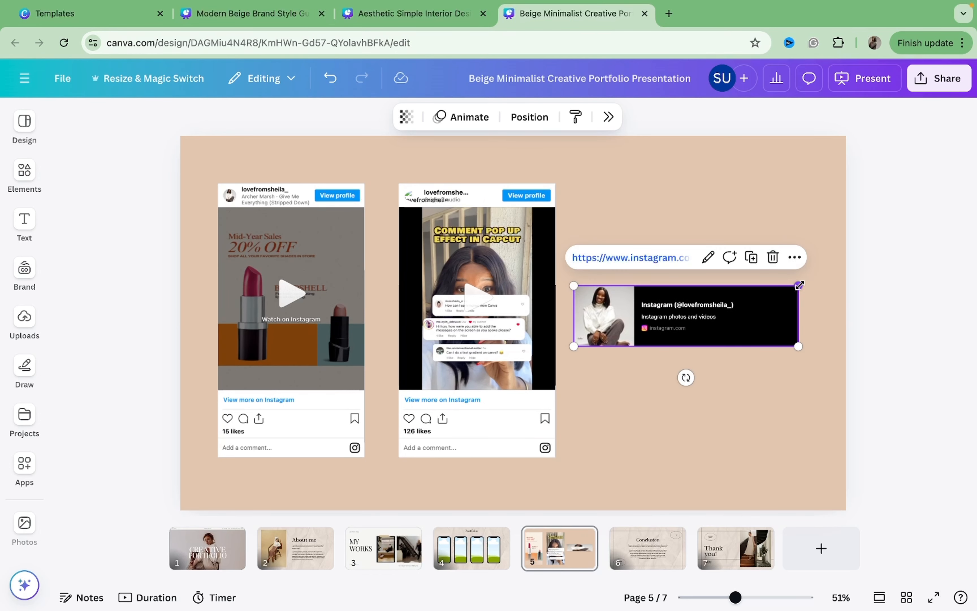
left_click_drag(800, 285, 835, 276)
mouse_move(804, 311)
left_mouse_down()
mouse_move(787, 310)
mouse_move(798, 314)
left_mouse_up()
left_click(847, 227)
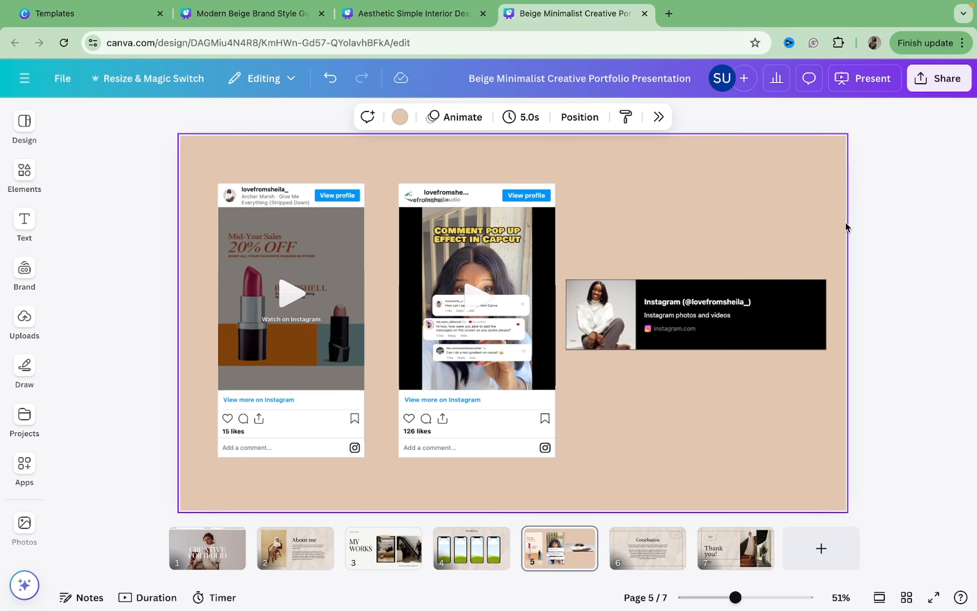
Open the profile embed's link in a new browser tab to check it, then close that tab.
left_click(764, 300)
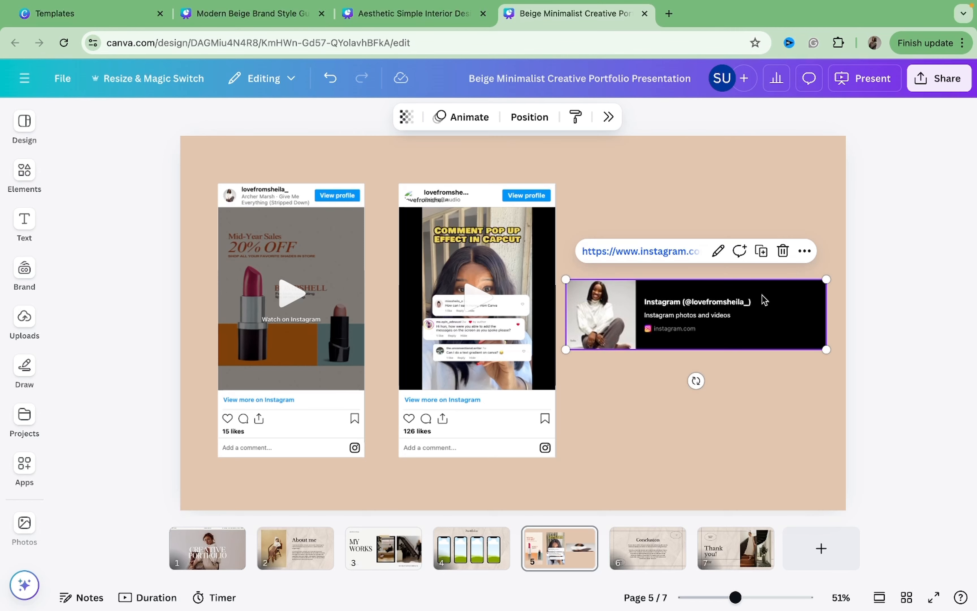
left_click(675, 252)
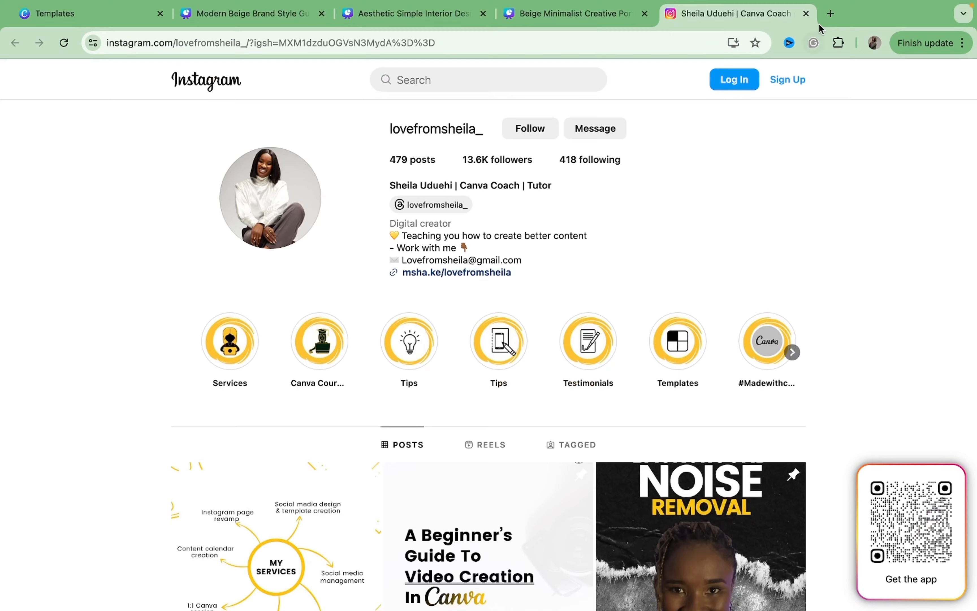
left_click(805, 14)
left_click(596, 201)
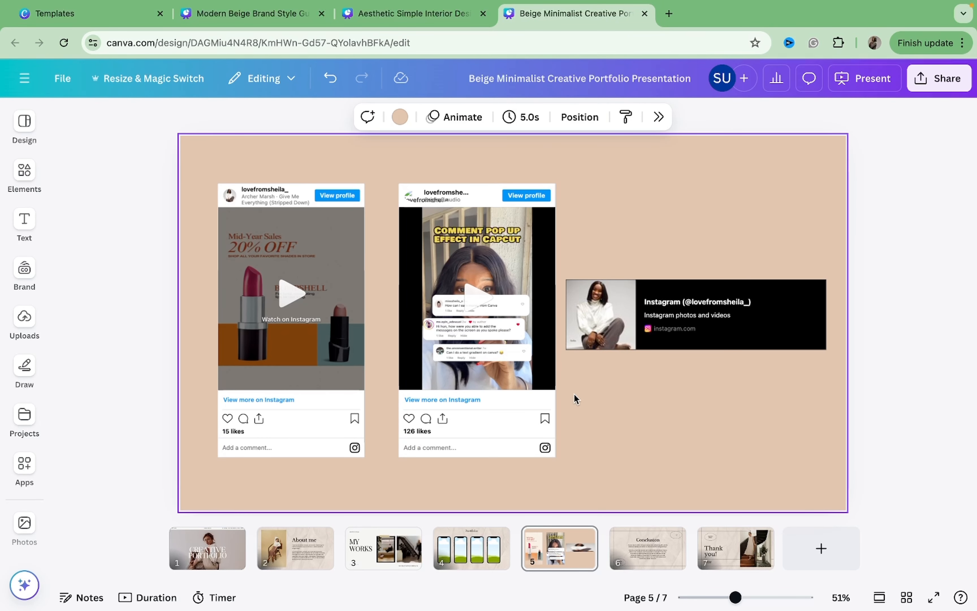
Select all four phone frames on the Portfolio page and center the row horizontally.
left_click(639, 554)
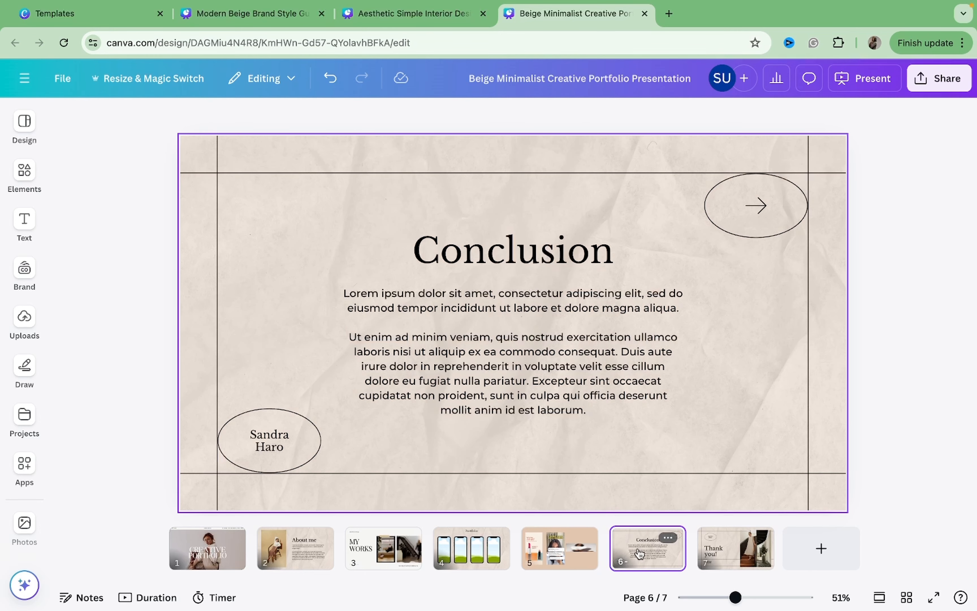
left_click(533, 566)
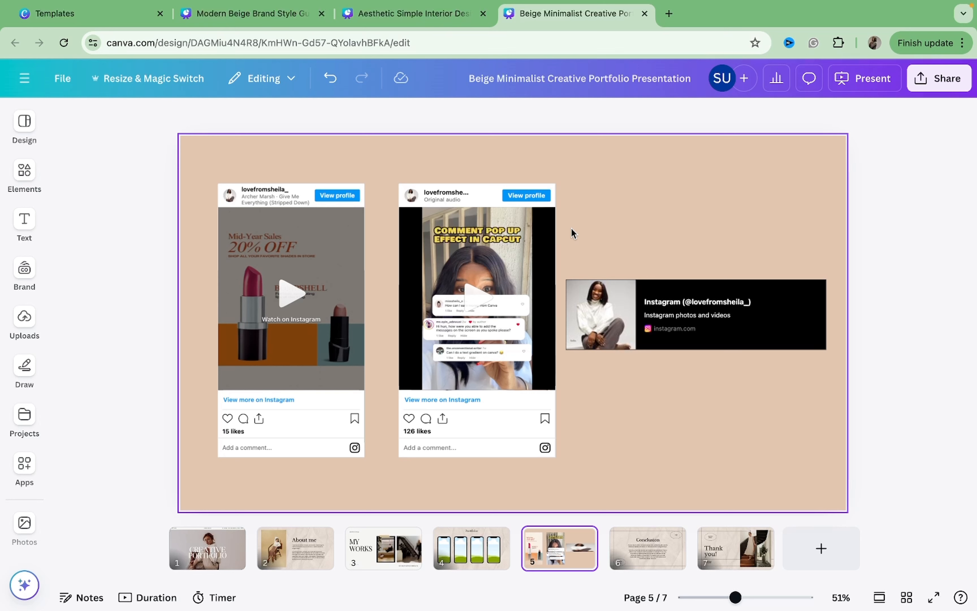
left_click(474, 541)
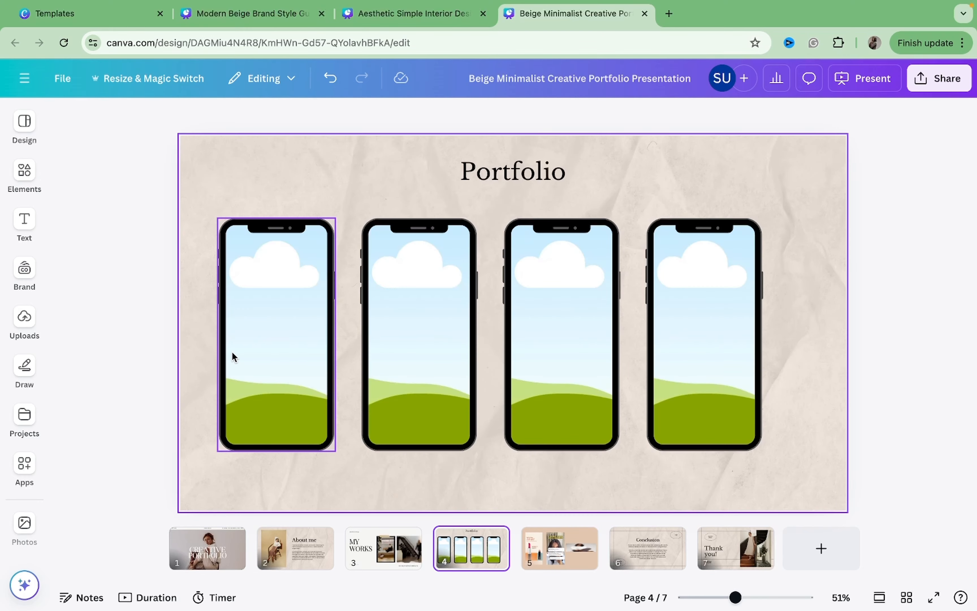
left_click_drag(191, 315, 710, 348)
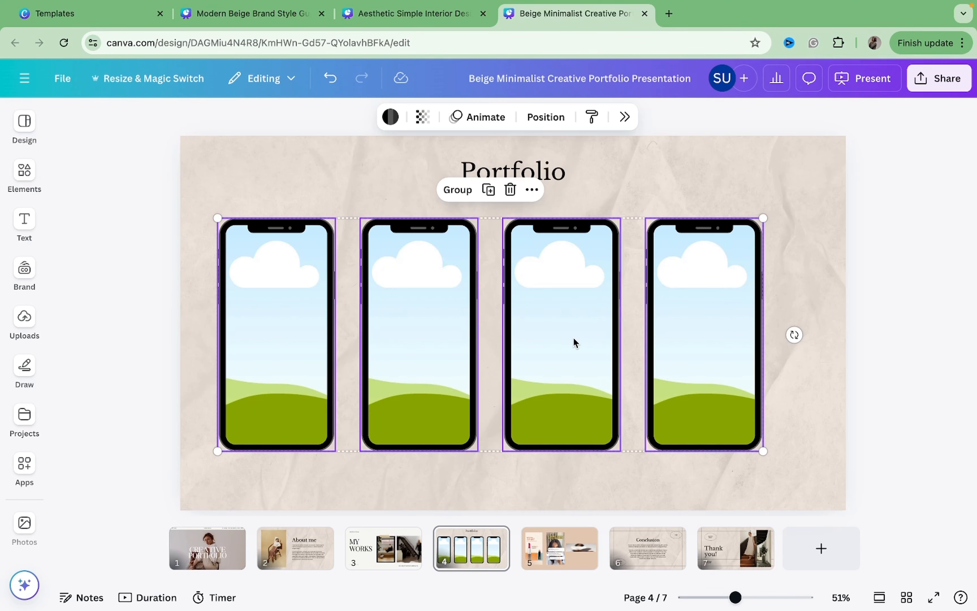
left_click_drag(562, 336, 587, 351)
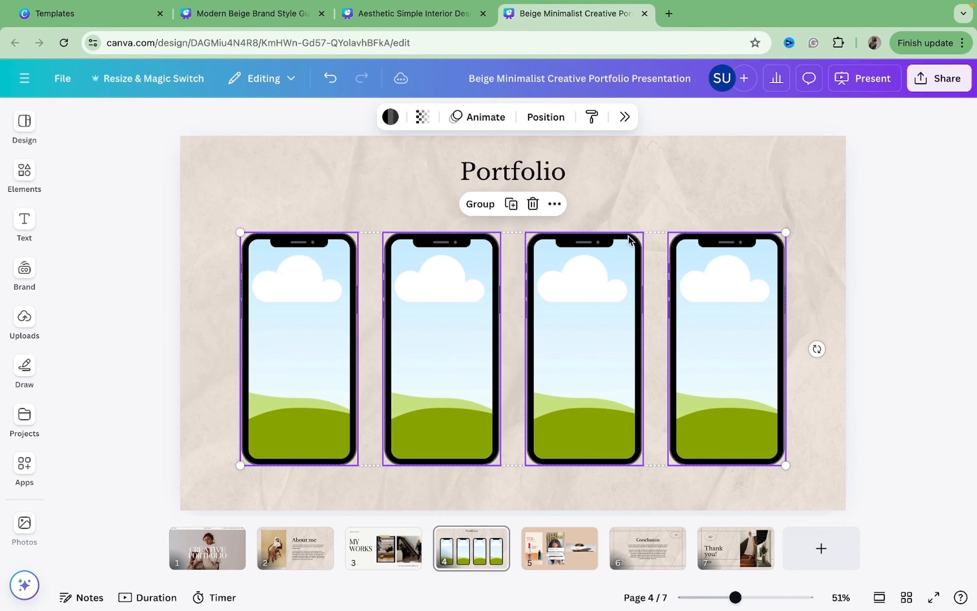
left_click(644, 191)
Search the Elements panel for skincare and show the video results.
left_click(27, 174)
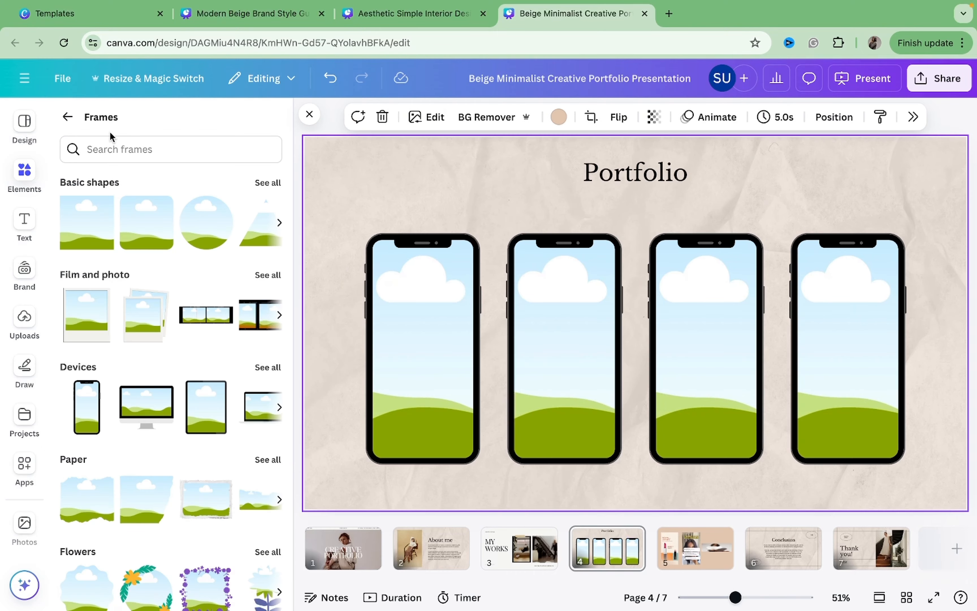
left_click(63, 122)
left_click(150, 118)
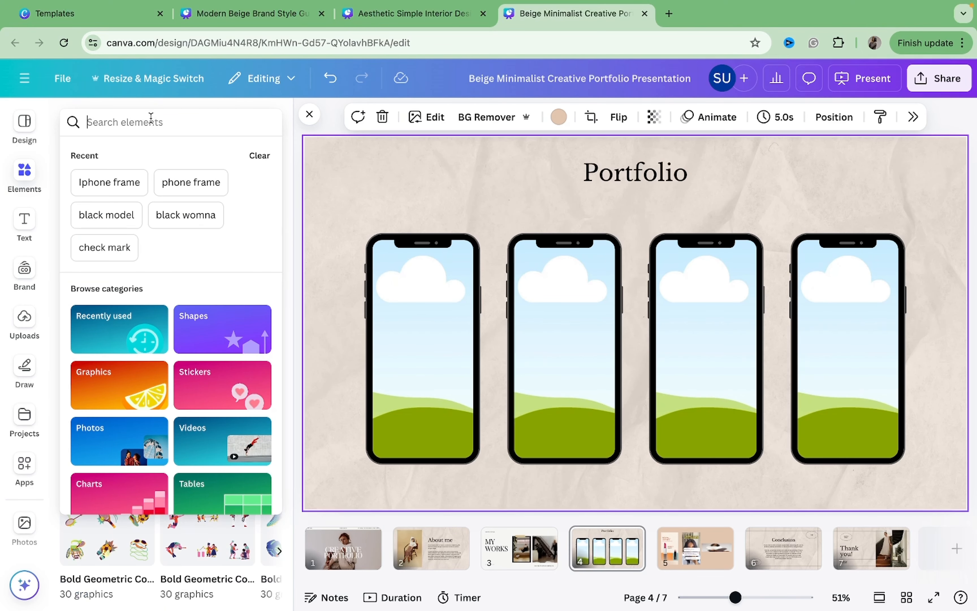
type("skincare")
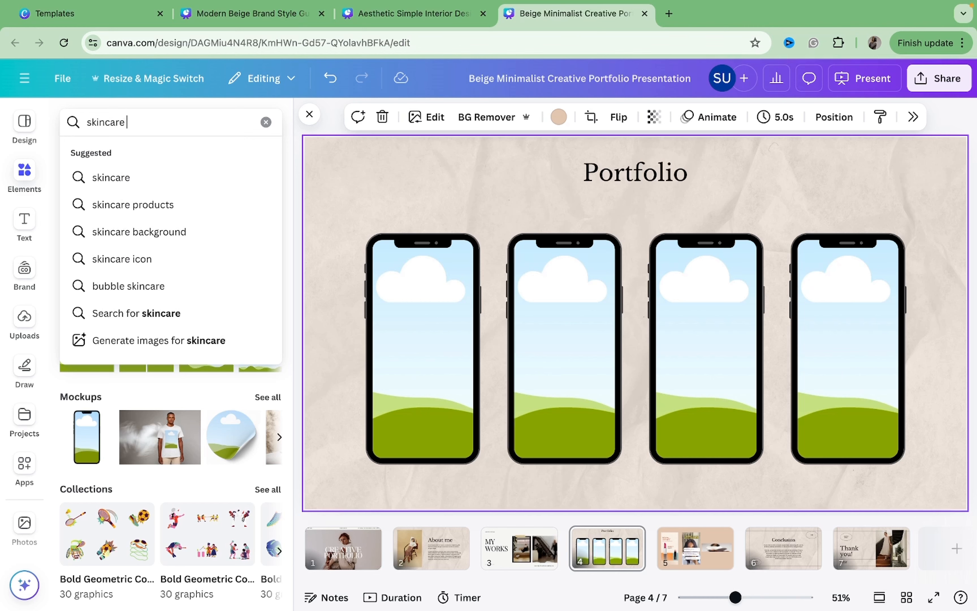
key("Return")
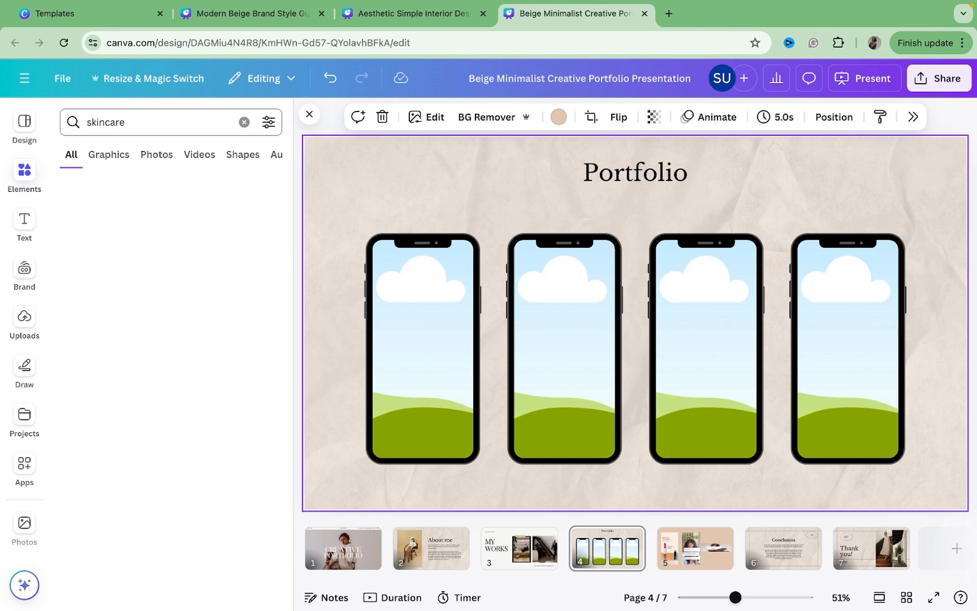
left_click(195, 156)
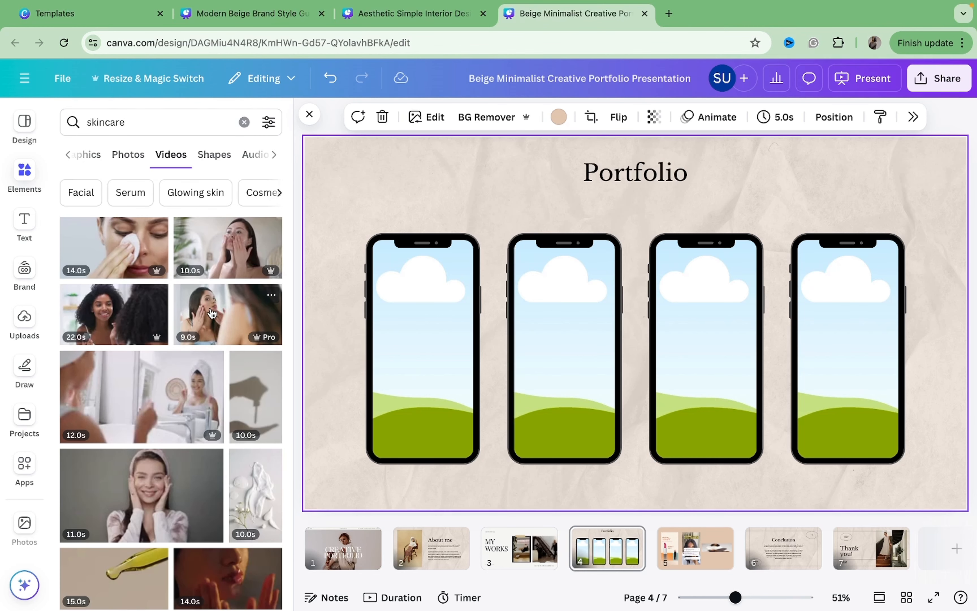
Drop four skincare videos from the search results into the four phone frames on the Portfolio page.
left_click_drag(206, 301, 400, 329)
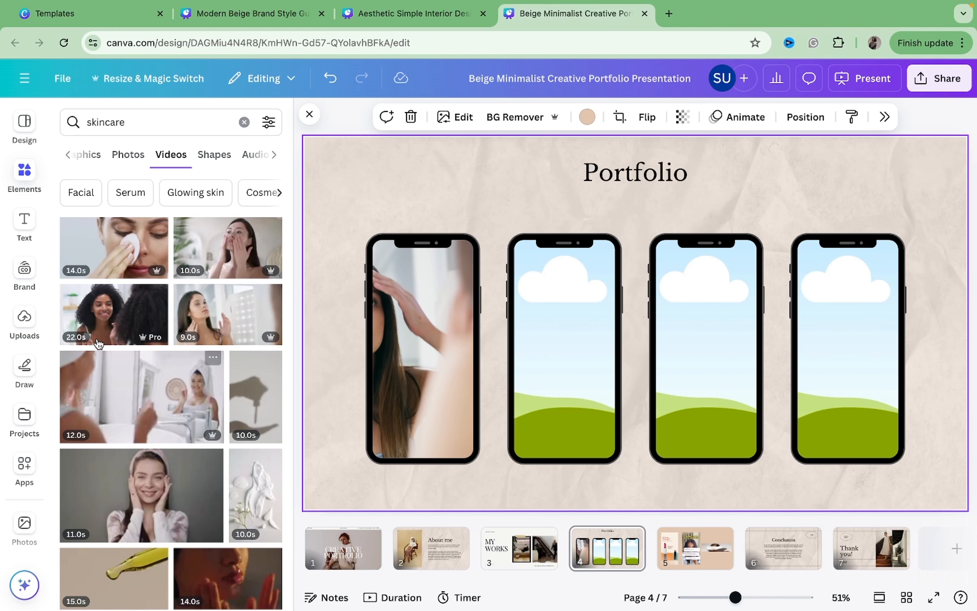
left_click_drag(111, 342, 541, 307)
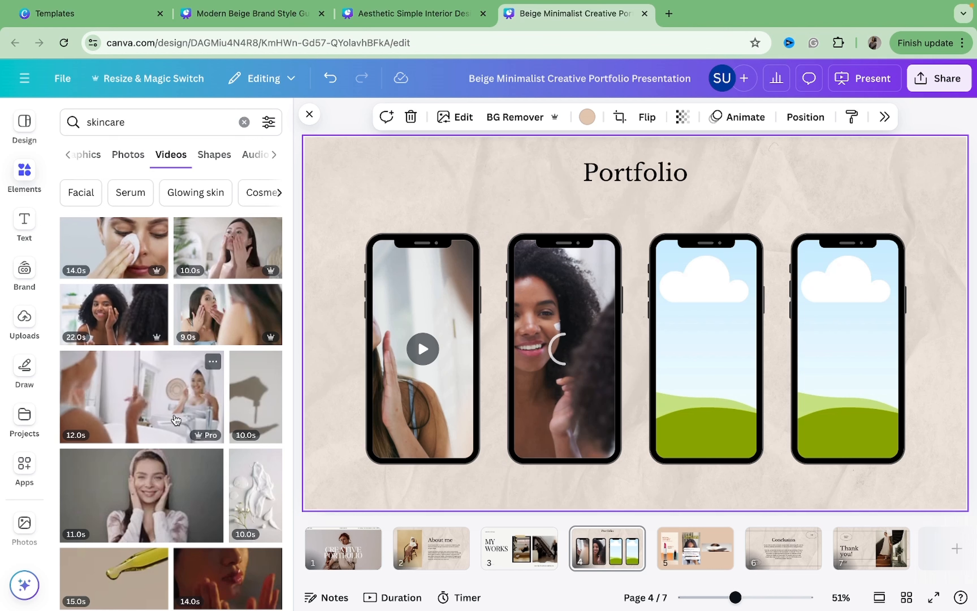
left_click_drag(142, 399, 680, 310)
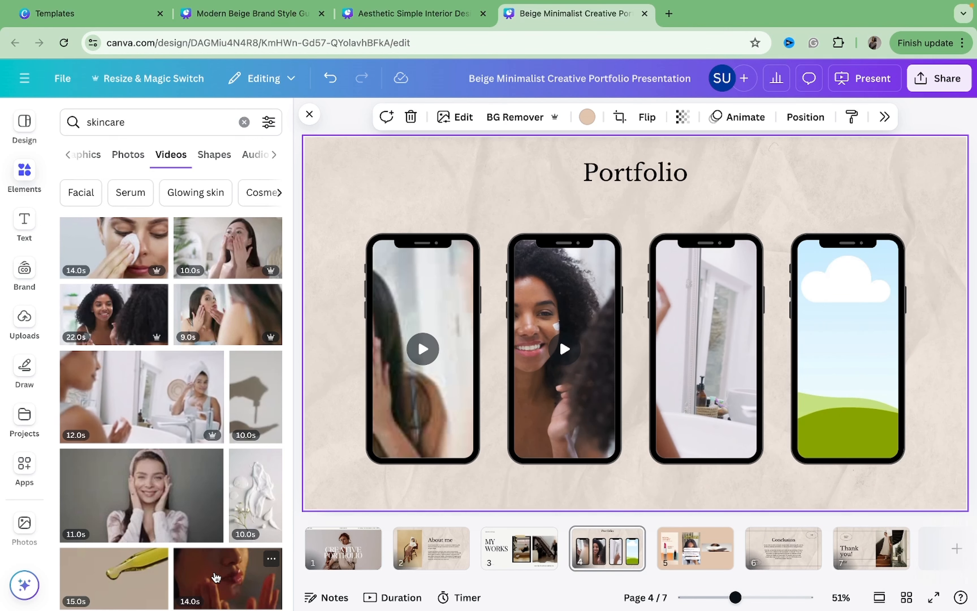
left_click_drag(203, 562, 816, 312)
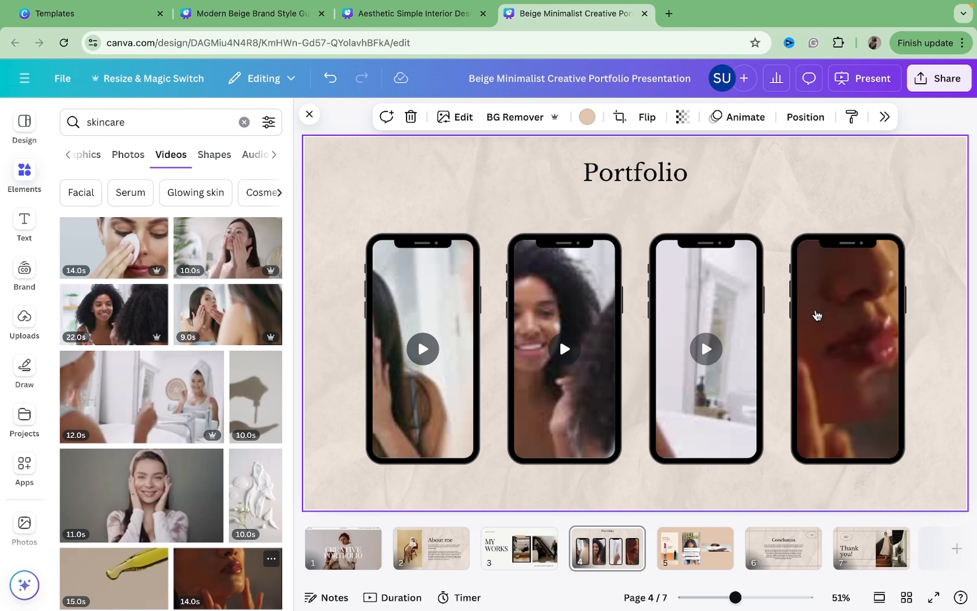
left_click(309, 115)
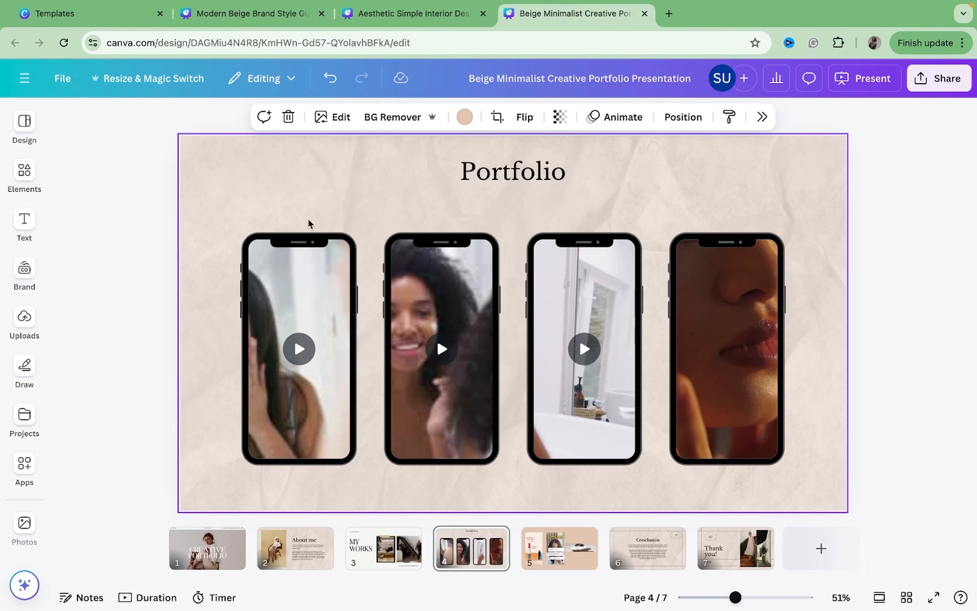
Reposition the videos inside the first two phone frames so the faces sit centered in each screen.
double_click(309, 303)
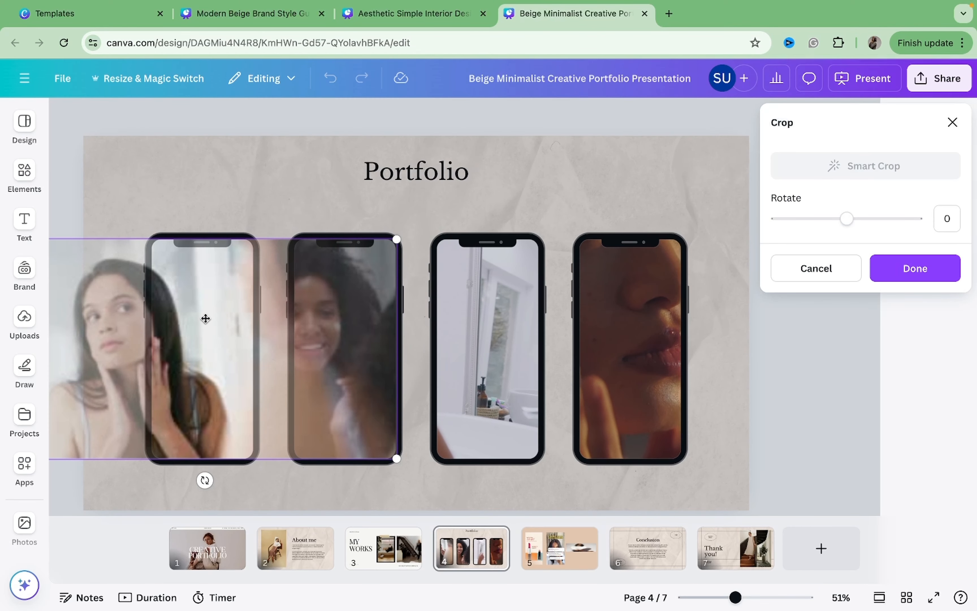
left_click_drag(205, 318, 286, 323)
left_click(272, 218)
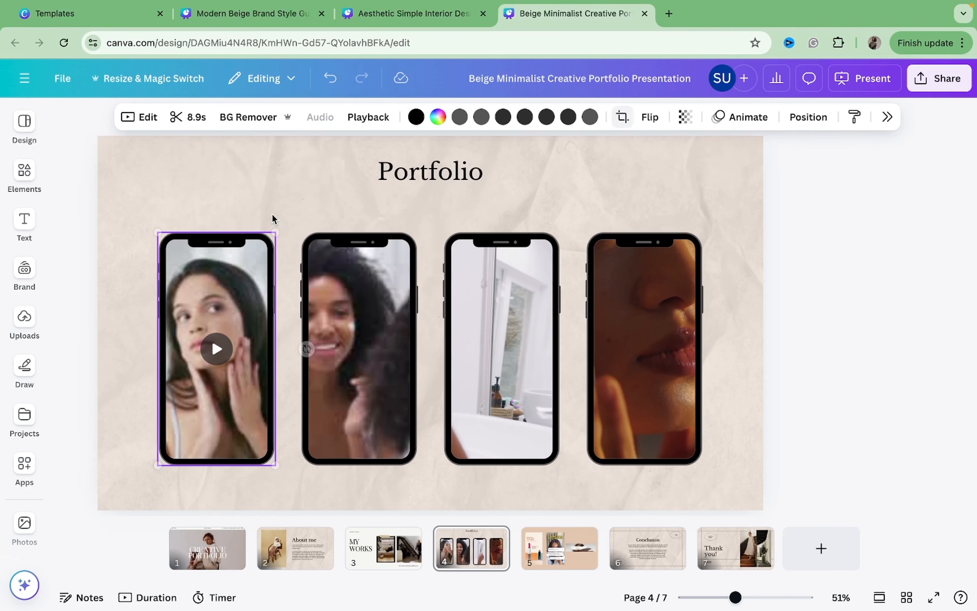
left_click(408, 311)
double_click(407, 311)
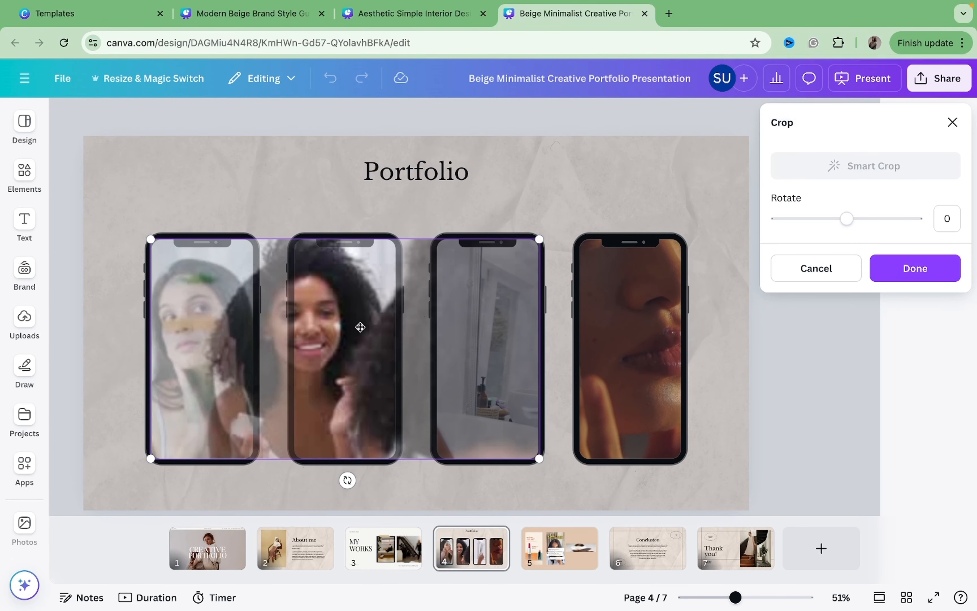
left_click_drag(360, 326, 372, 326)
left_click(513, 216)
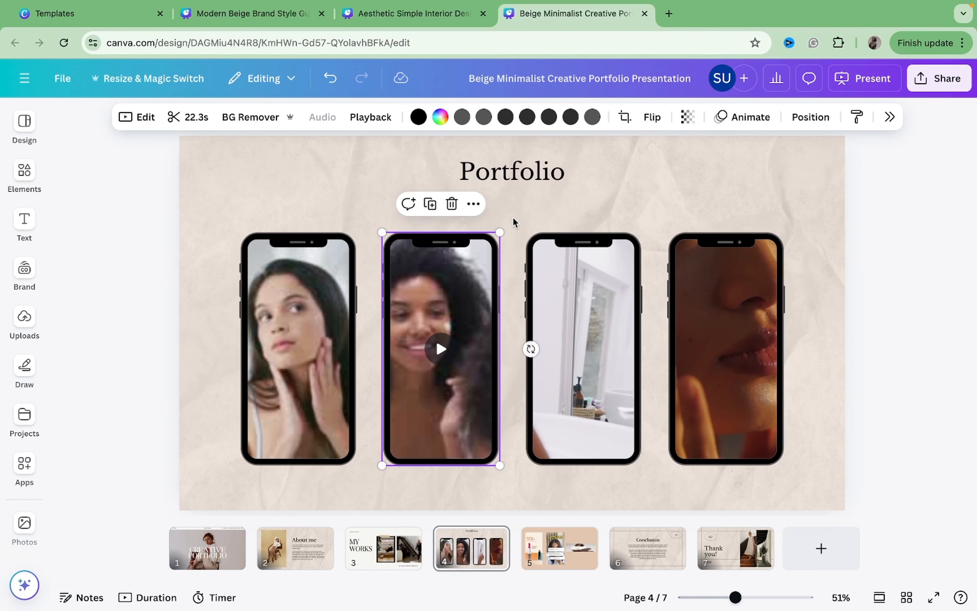
Reposition the videos inside the third and fourth phone frames to center their subjects.
left_click(562, 288)
double_click(563, 288)
left_click_drag(493, 313, 615, 321)
left_click(623, 177)
double_click(683, 310)
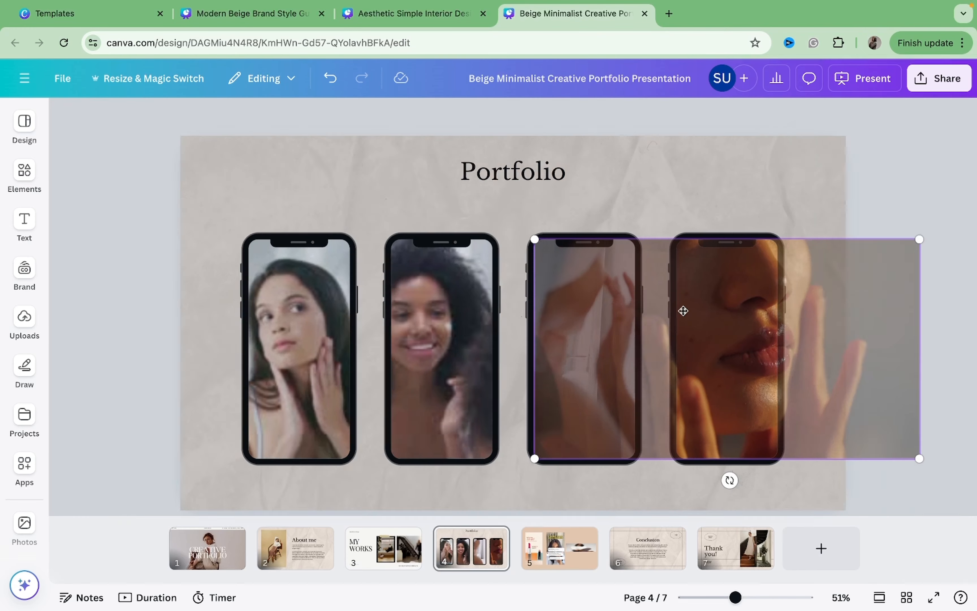
left_click(682, 203)
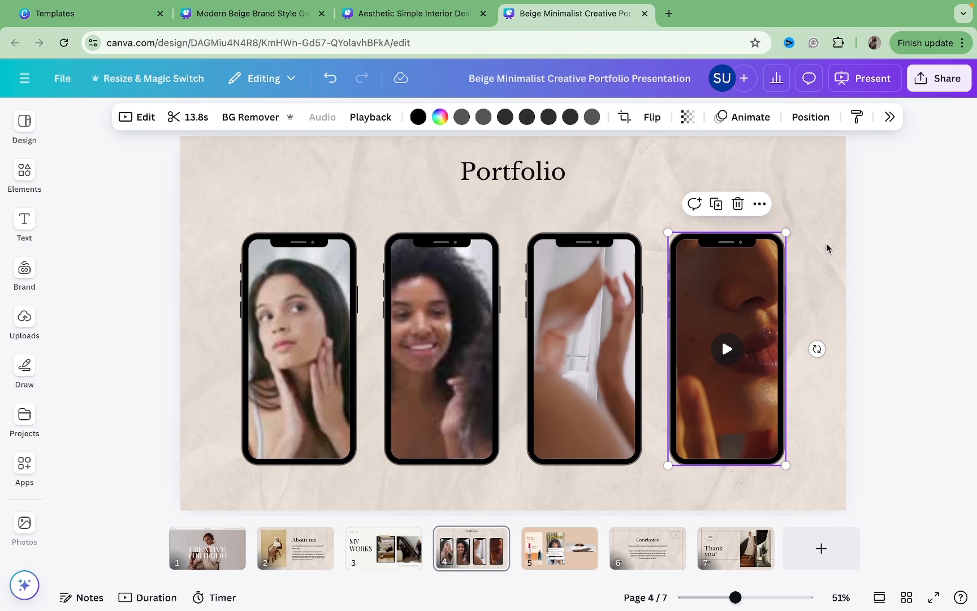
left_click(798, 243)
Move the page title down, retype it as Videos and switch it to uppercase.
left_click_drag(575, 177, 565, 197)
double_click(564, 196)
type("V")
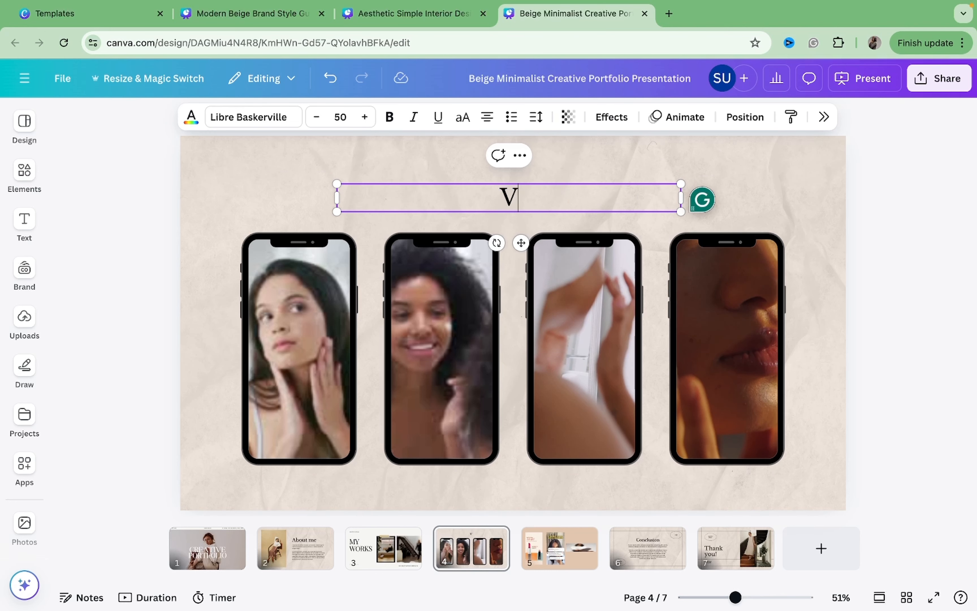
type("ideos")
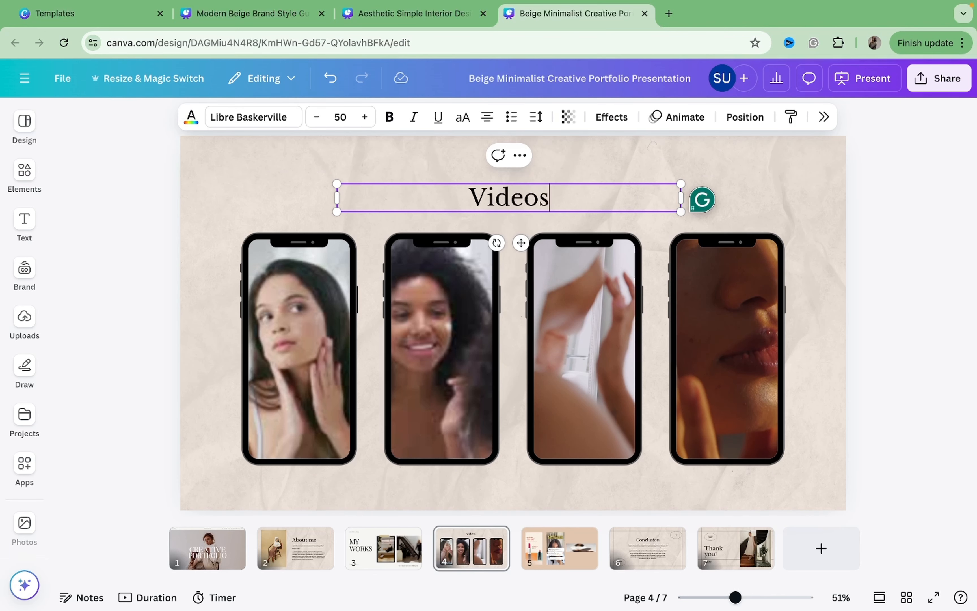
left_click(794, 191)
left_click(669, 189)
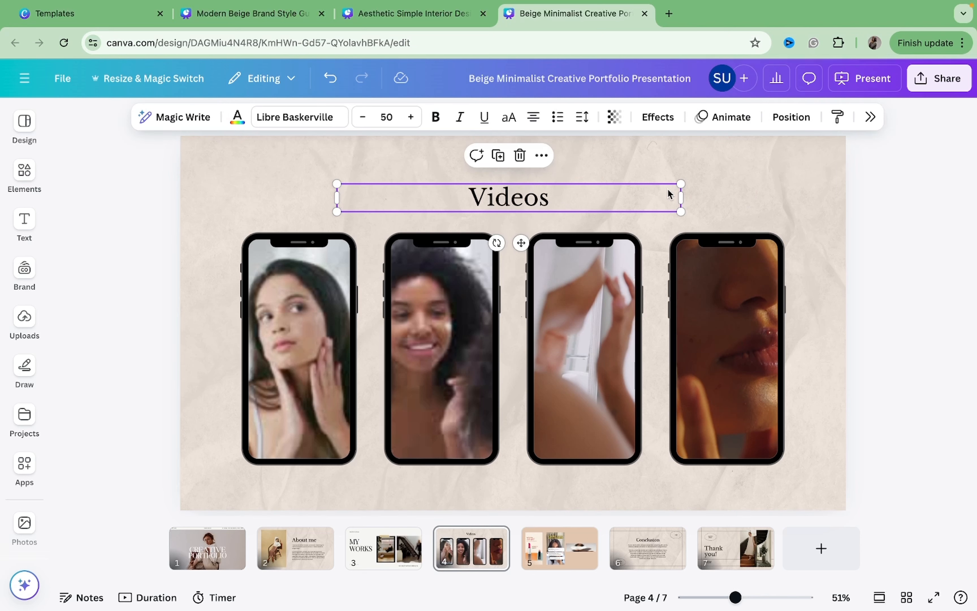
left_click(508, 118)
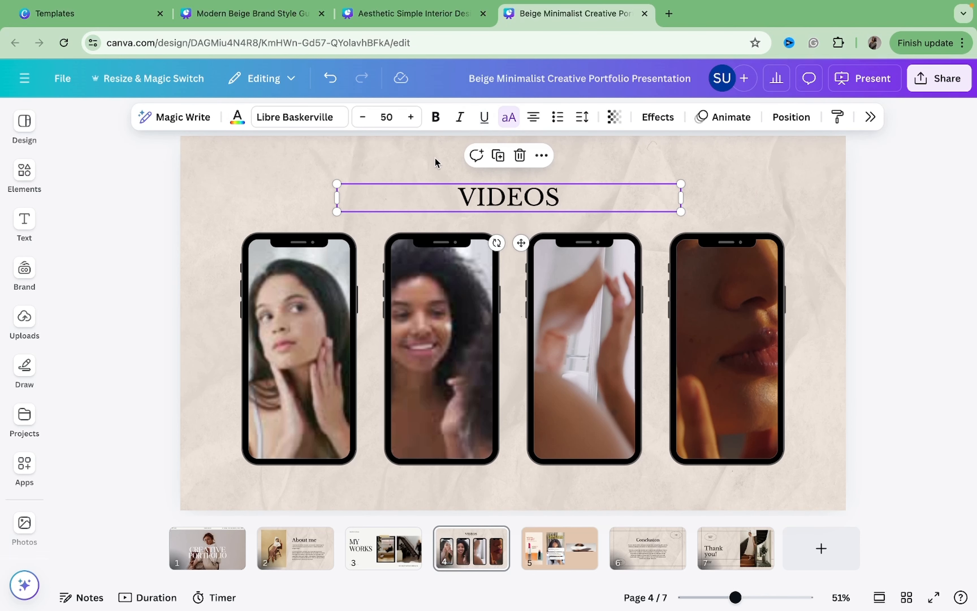
Paste the title onto page 5 and position it near the top of the page.
left_click(559, 545)
key("ctrl+v")
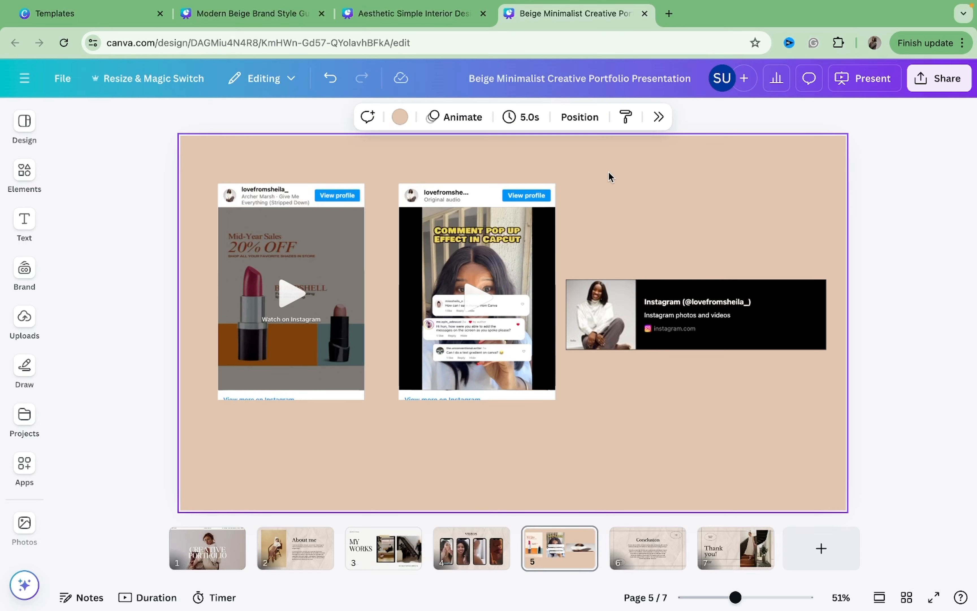
left_click_drag(575, 200, 579, 162)
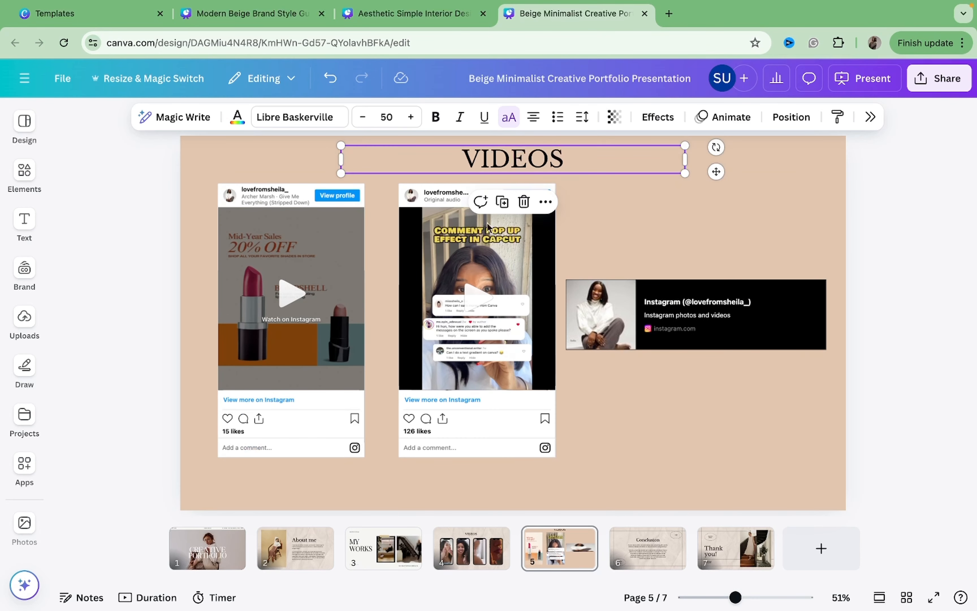
Select the three Instagram embeds on page 5 and move them down below the title.
left_click_drag(212, 264, 772, 389)
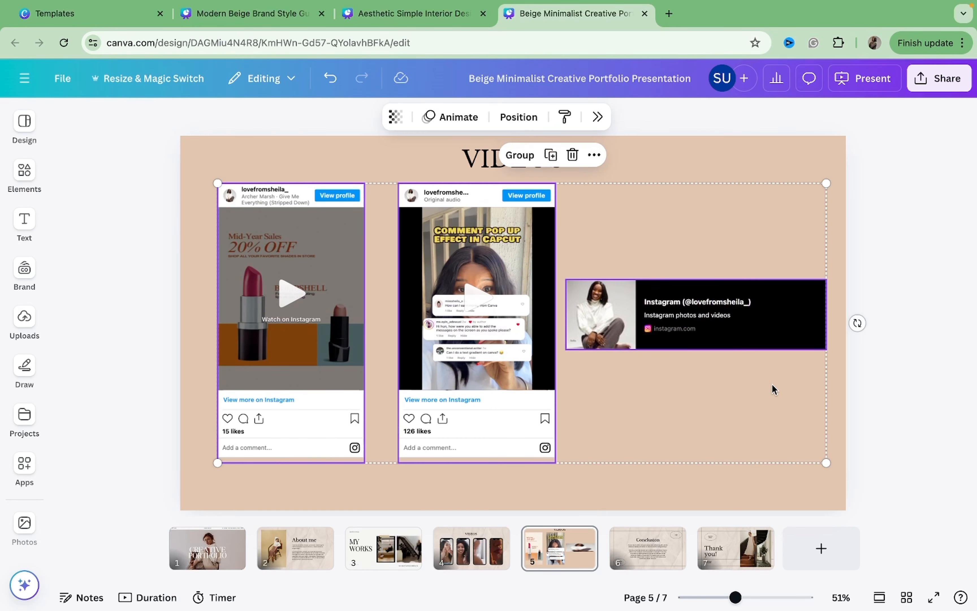
left_click_drag(733, 350, 734, 374)
left_click(743, 182)
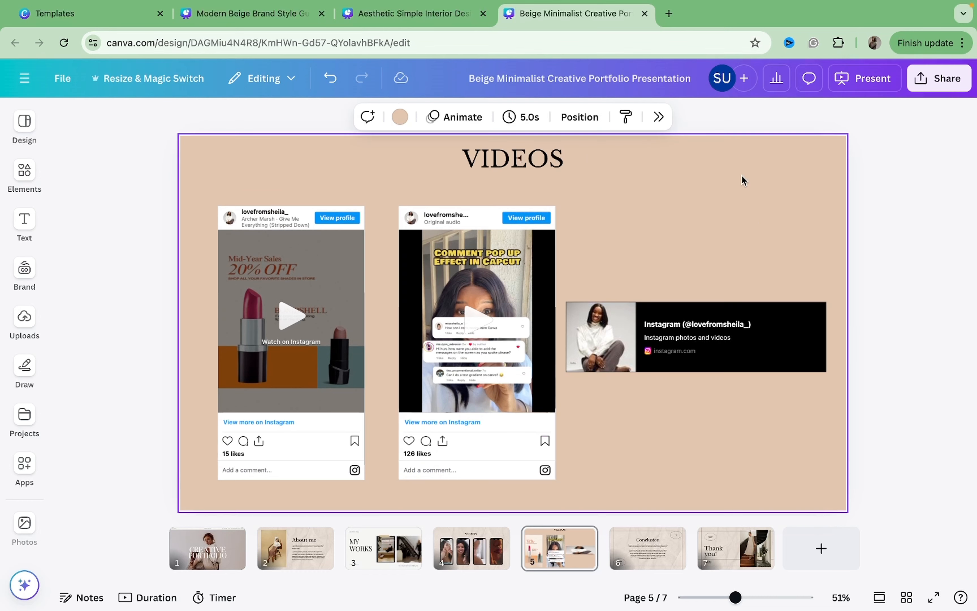
Move page 5's title down slightly and retype it as PAGES MANAGED.
left_click_drag(586, 166, 581, 187)
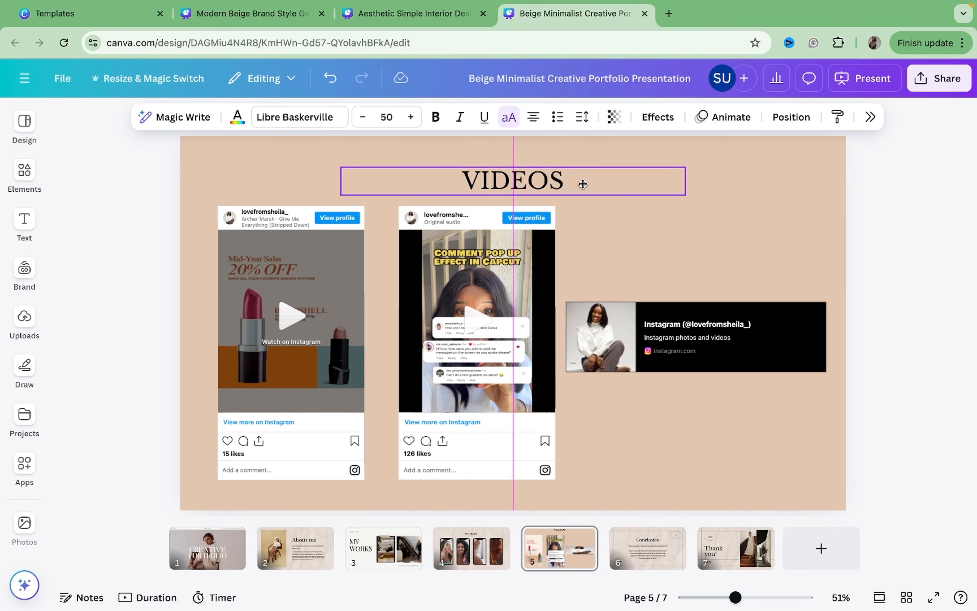
double_click(552, 181)
type("P")
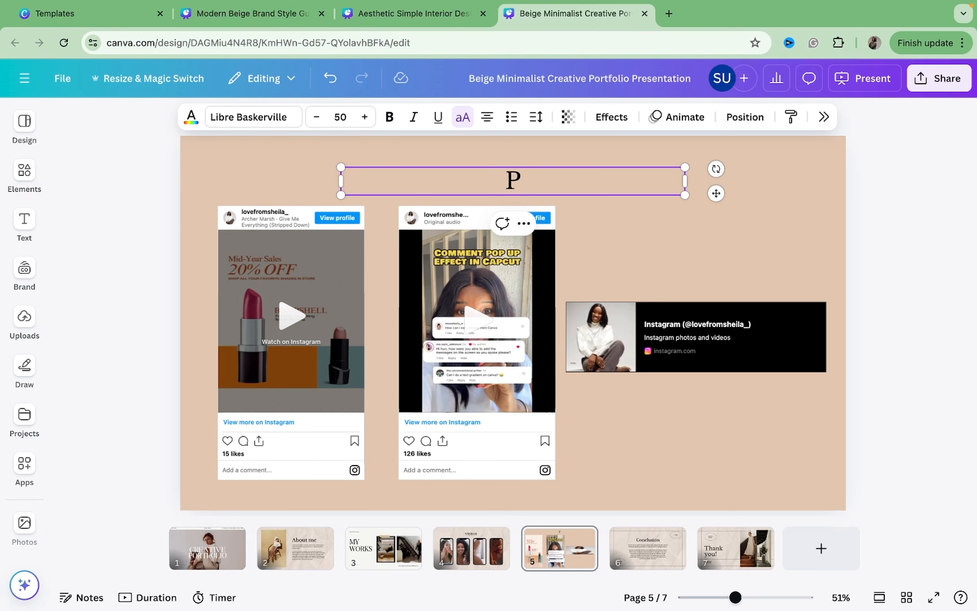
type("AGES")
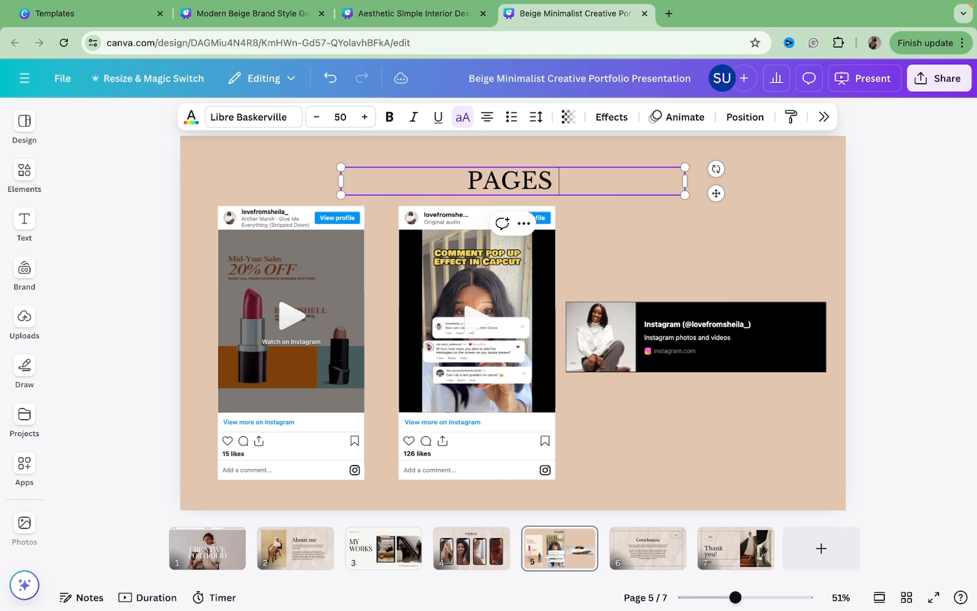
type(" MANAGED")
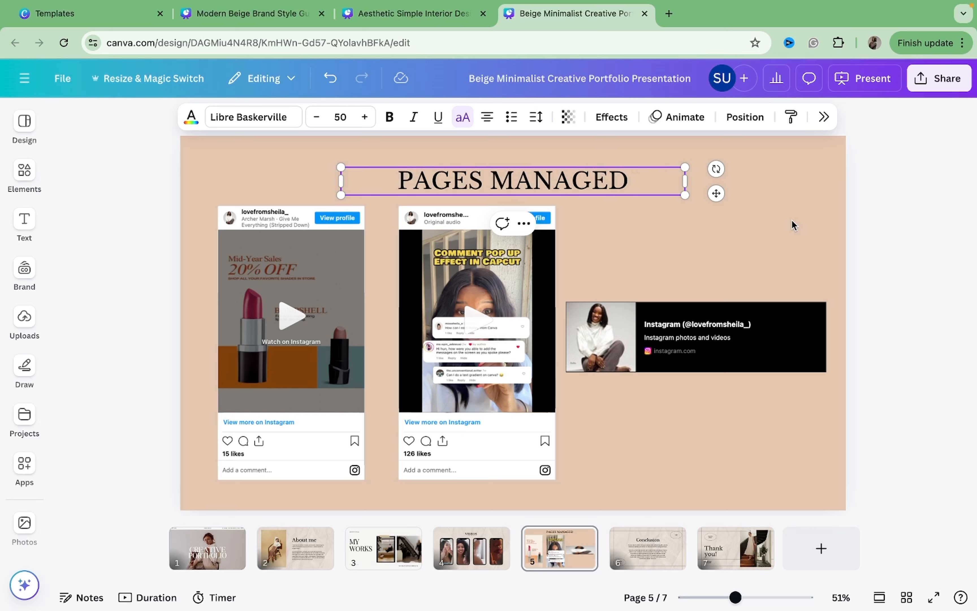
left_click(739, 208)
left_click(631, 185)
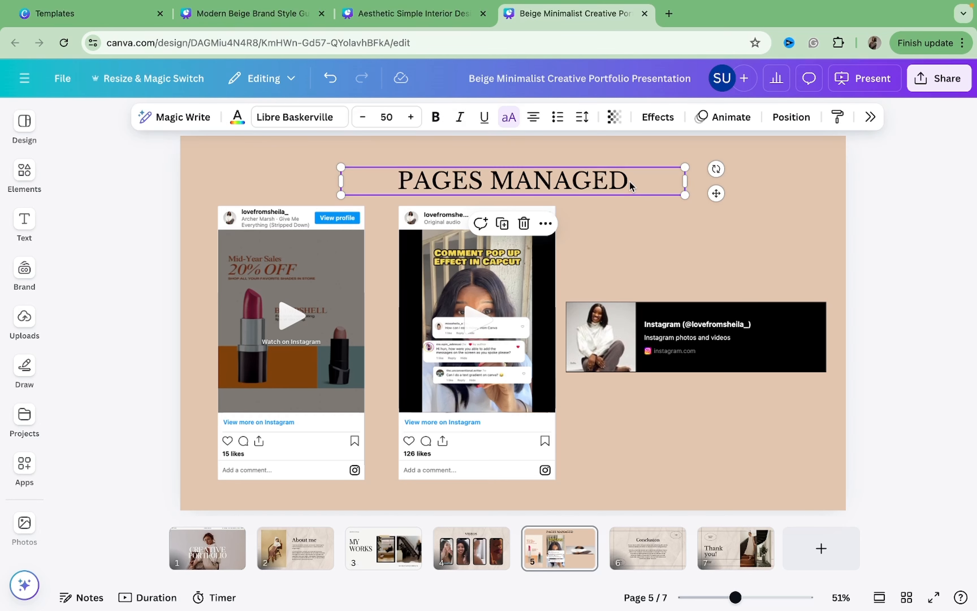
left_click_drag(631, 184, 643, 185)
Change page 4's title to VIDEO CONTENT CREATED and widen its text box to fit on one line.
left_click(476, 540)
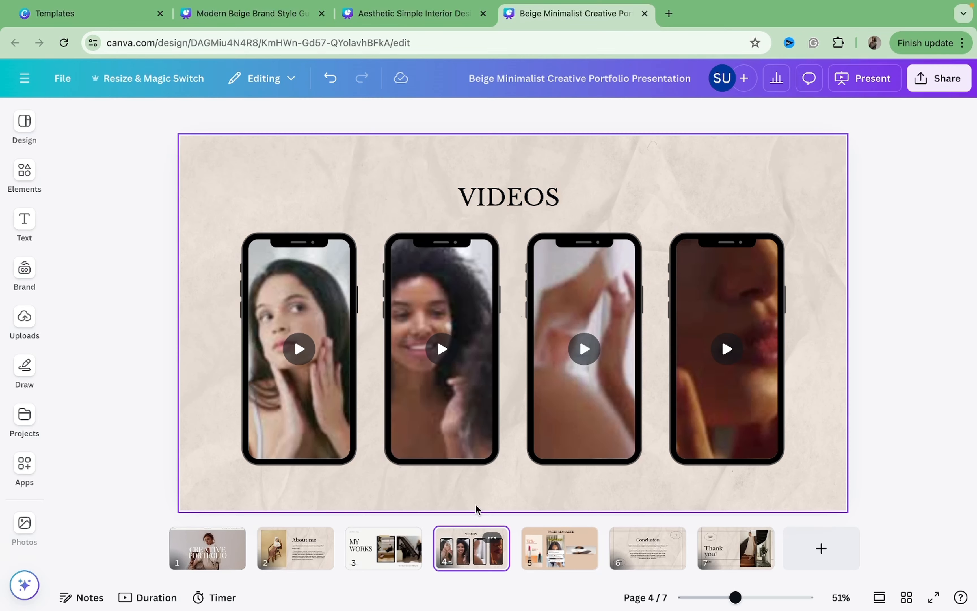
left_click(512, 201)
left_click(512, 200)
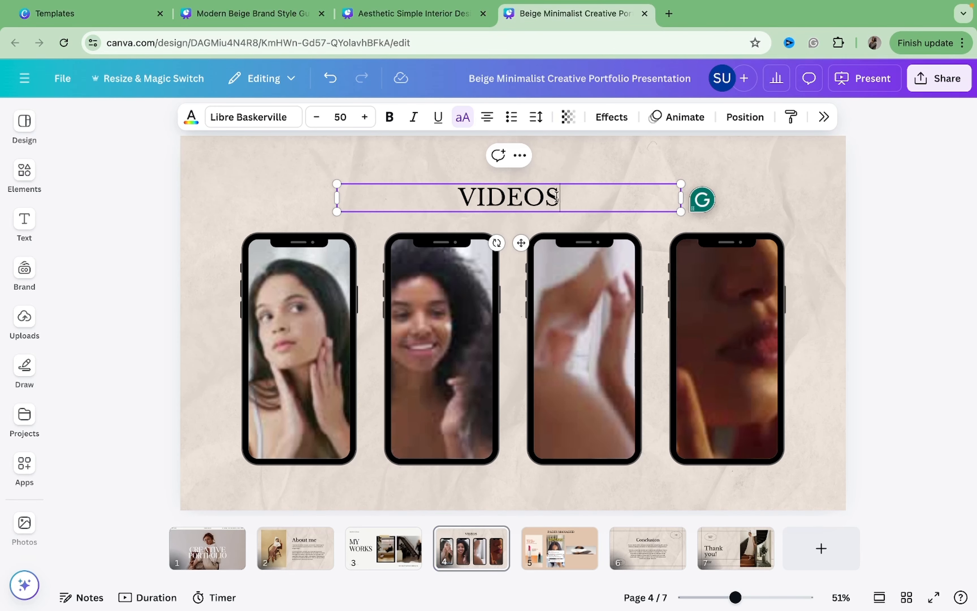
key("BackSpace")
type("CONTEN")
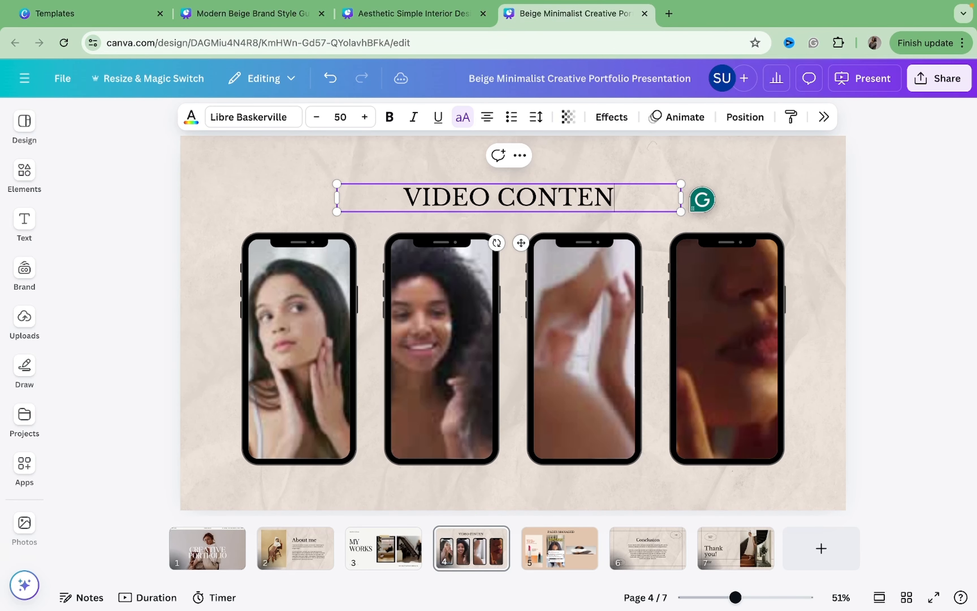
type("T CREATE")
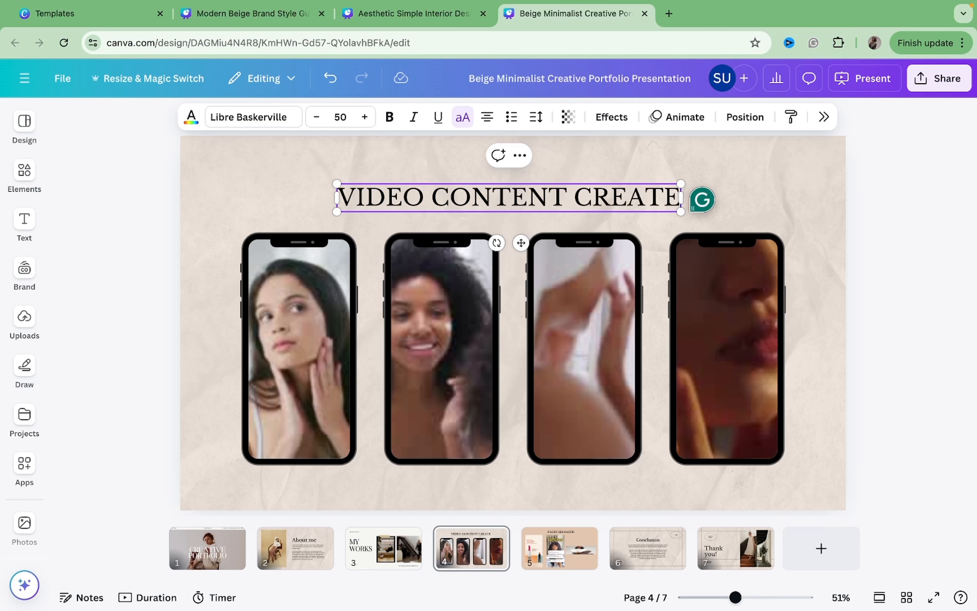
type("D")
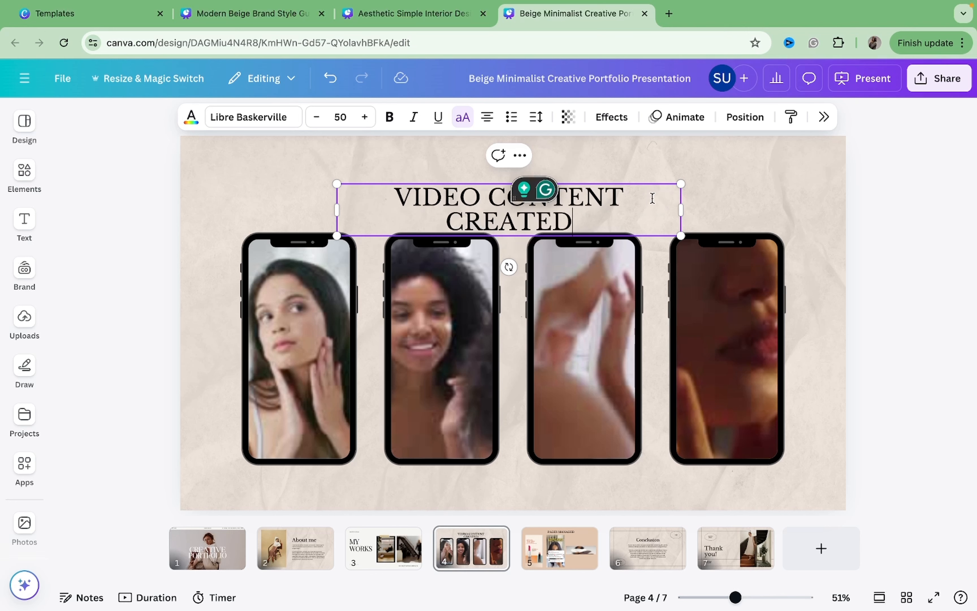
mouse_move(683, 204)
left_mouse_down()
mouse_move(727, 197)
mouse_move(680, 201)
left_mouse_up()
left_click(734, 201)
left_click(692, 204)
left_click(751, 192)
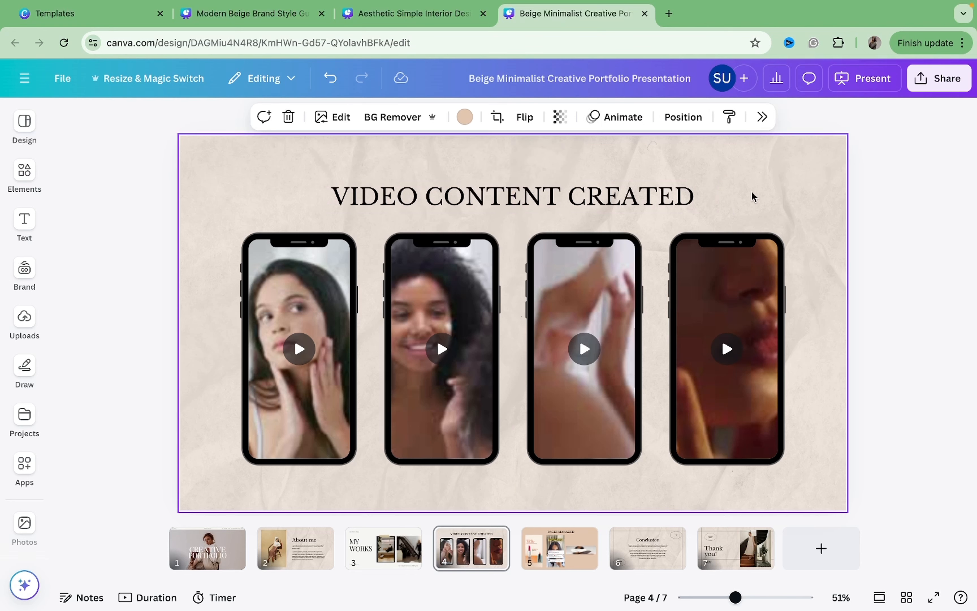
Retitle the Conclusion heading on page 6 as RESULTS.
scroll(751, 194, "down", 3)
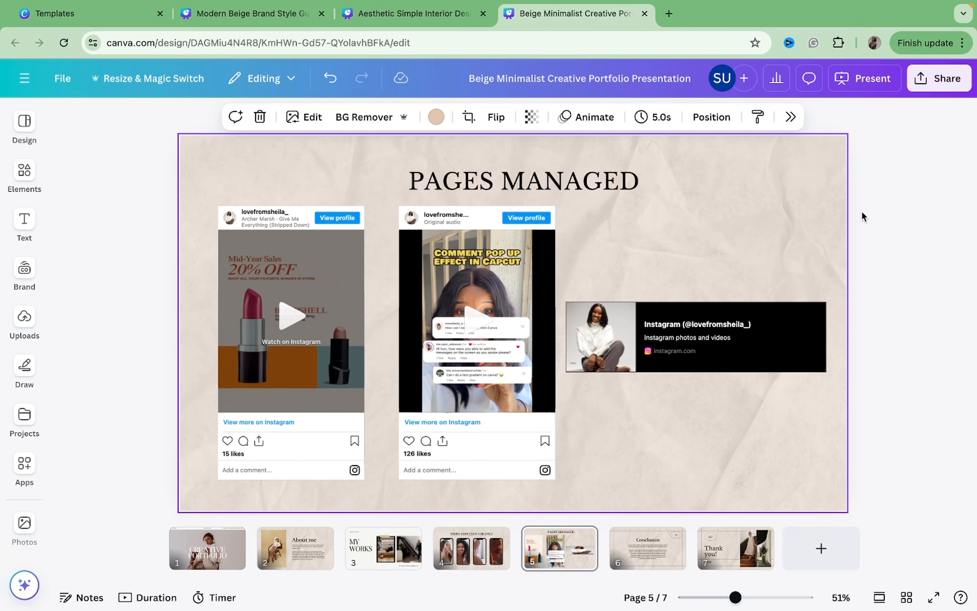
left_click(868, 214)
left_click(628, 193)
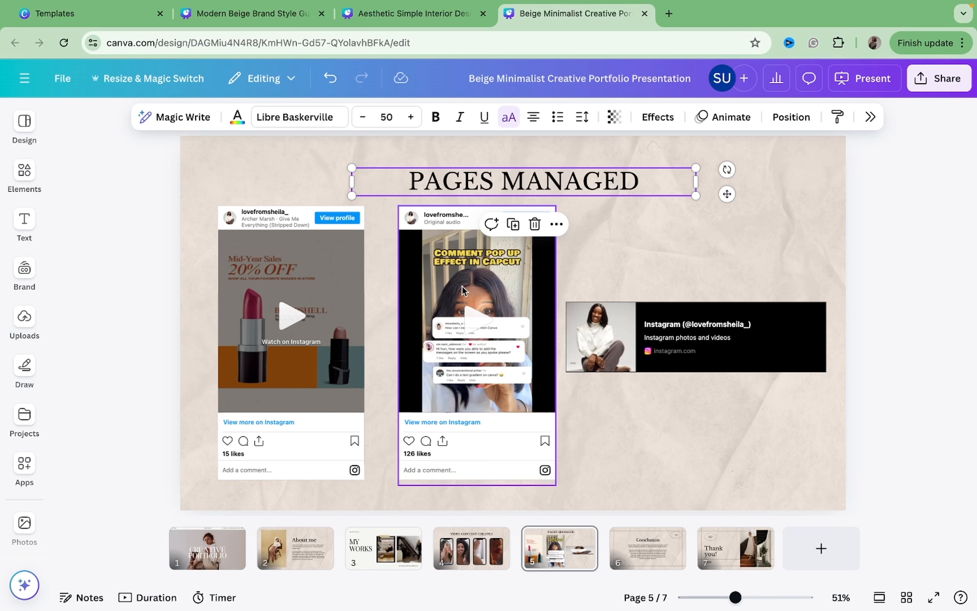
left_click(646, 550)
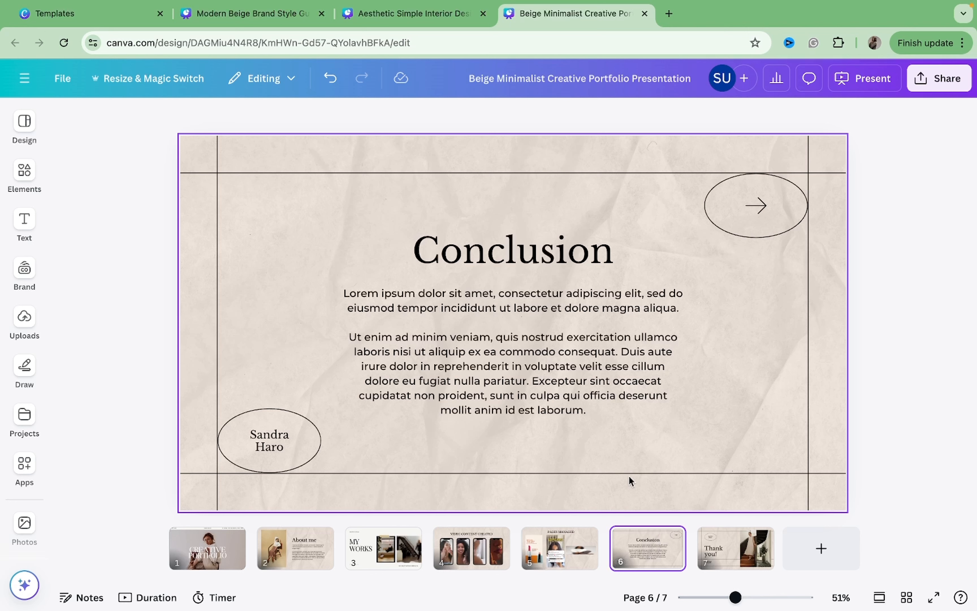
double_click(589, 242)
type("N")
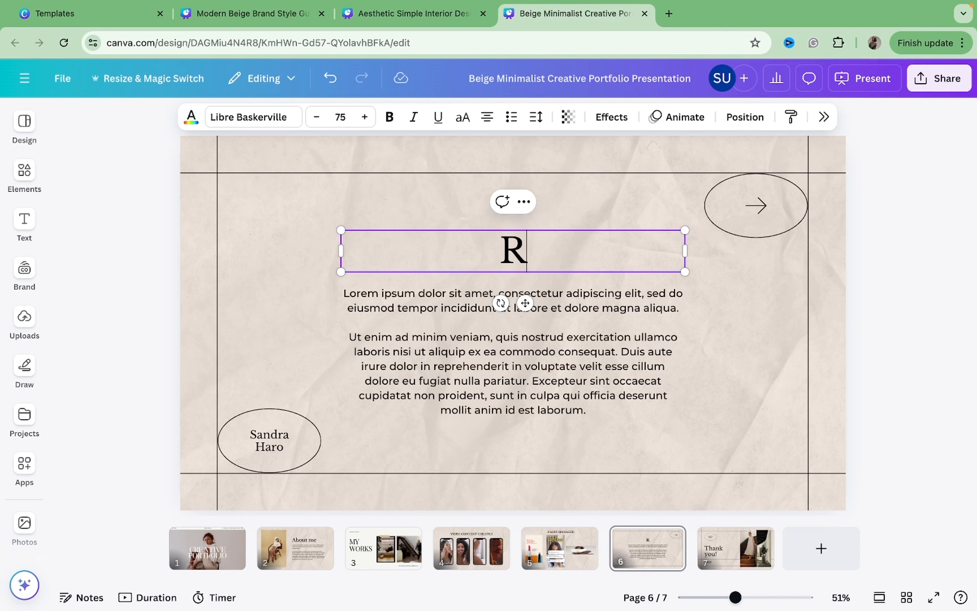
type("eESULTS")
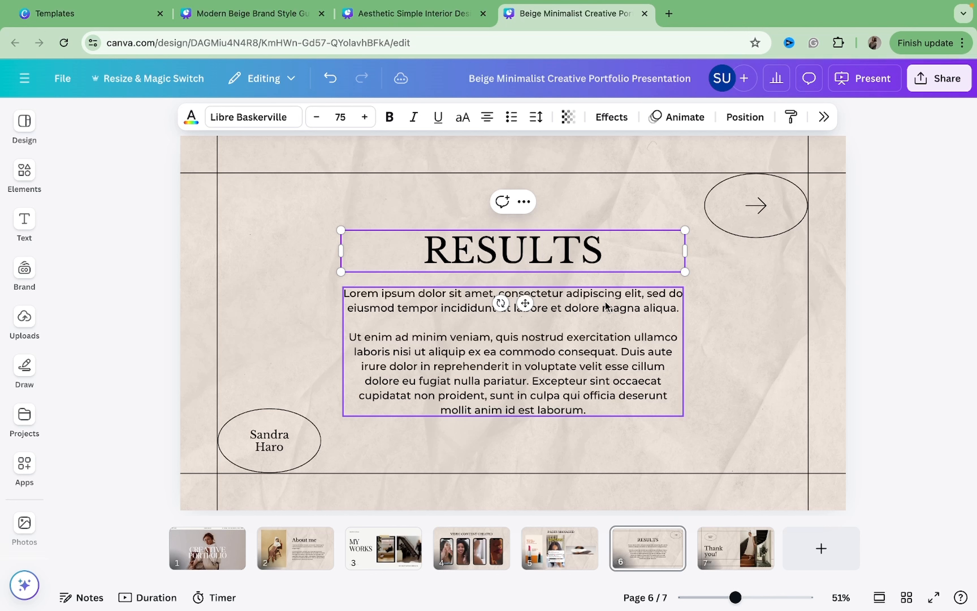
Delete the placeholder paragraph and the Sandra Haro oval with its name text from page 6.
left_click(608, 339)
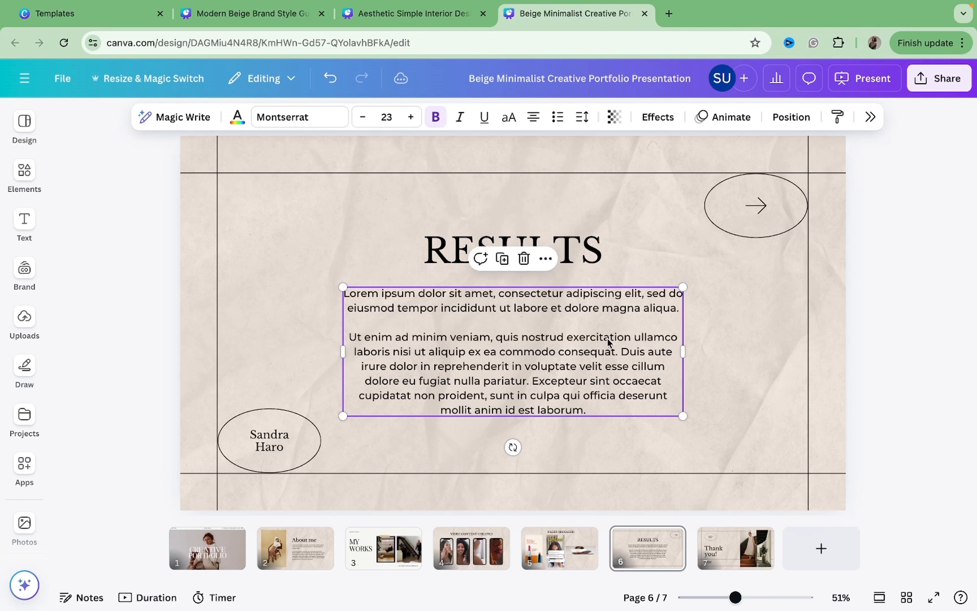
key("Delete")
left_click(300, 450)
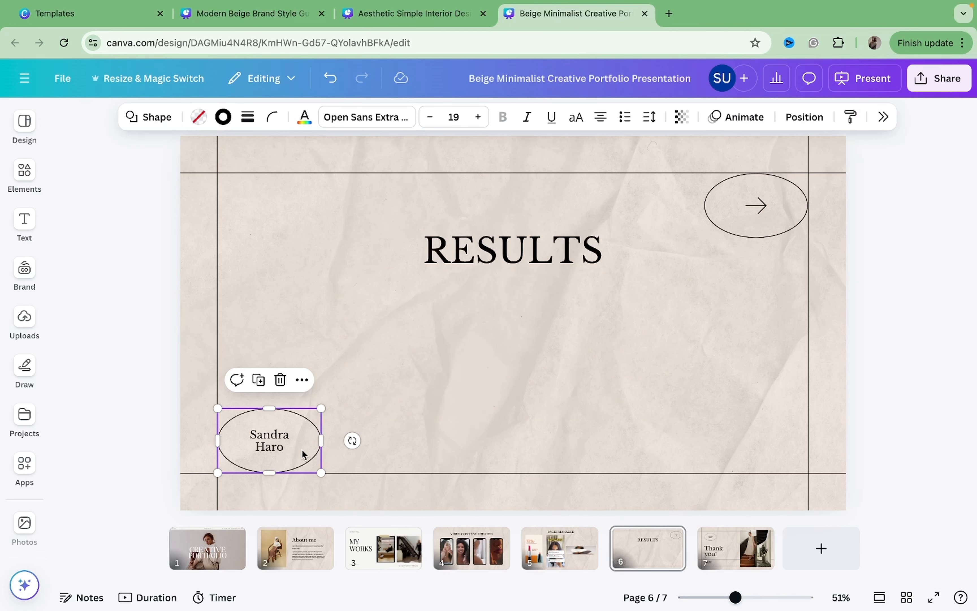
key("Delete")
left_click(278, 452)
left_click(276, 449)
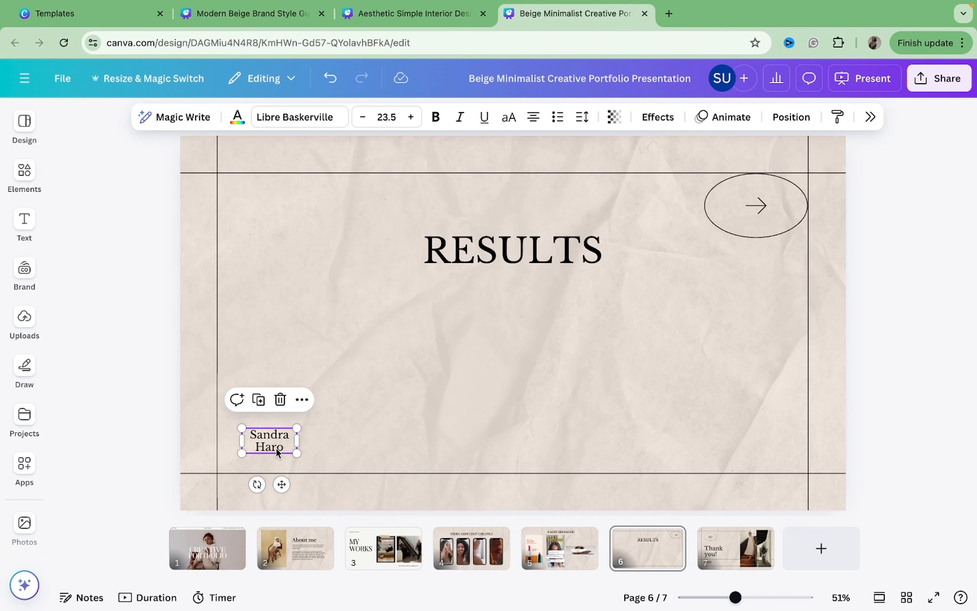
key("Delete")
Delete the arrow oval and its arrow icon, and nudge the RESULTS title up slightly.
left_click(766, 199)
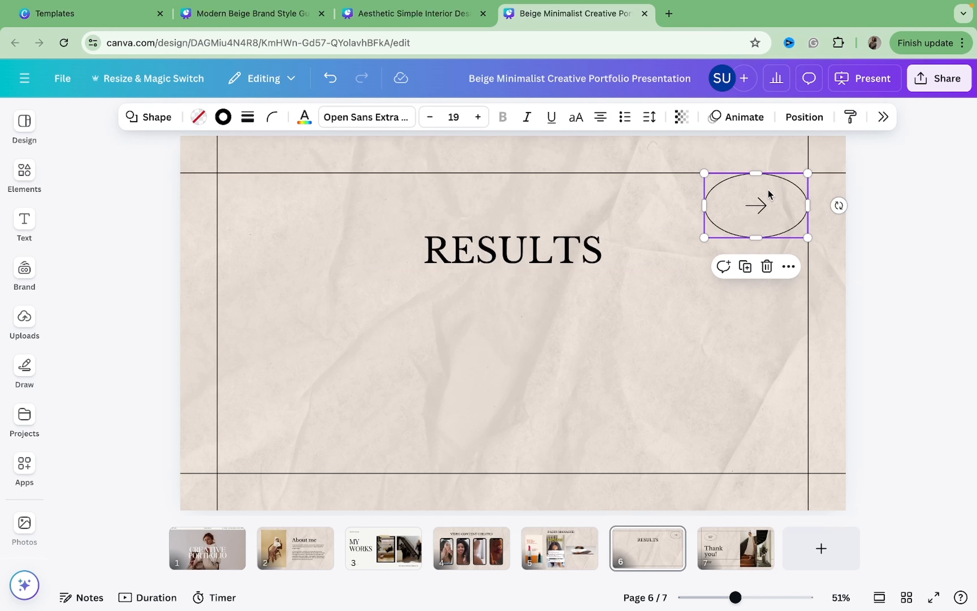
key("Delete")
left_click(753, 217)
left_click(755, 205)
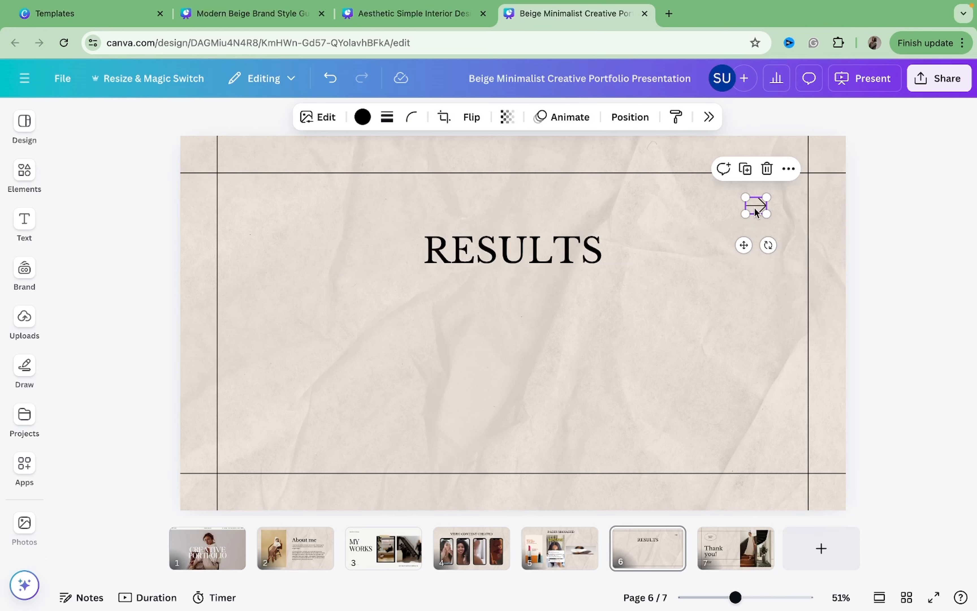
key("Delete")
left_click_drag(609, 265, 606, 235)
left_click(588, 315)
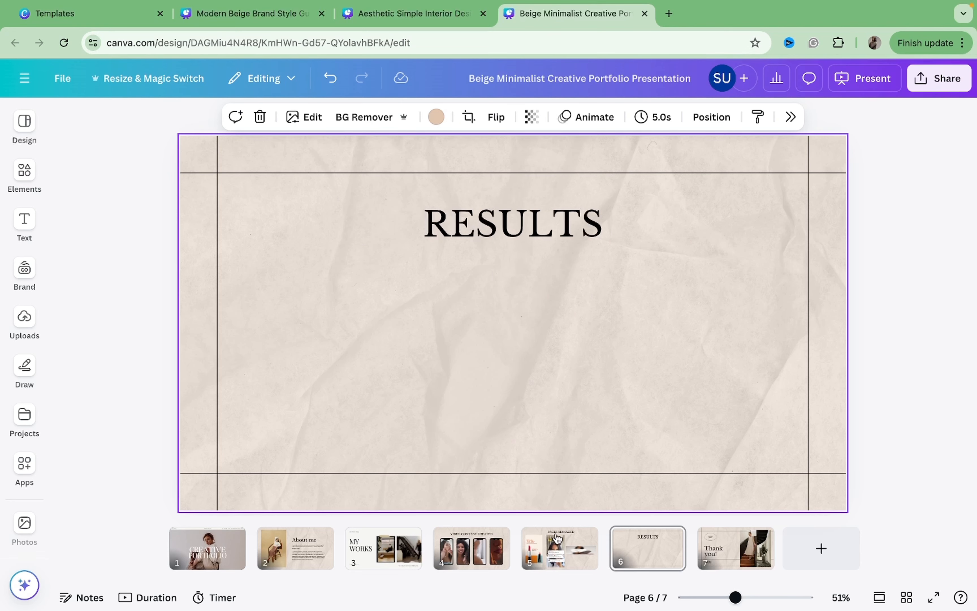
Search elements for instagram dashboard and add an analytics dashboard photo from the Photos results to page 6.
left_click(24, 174)
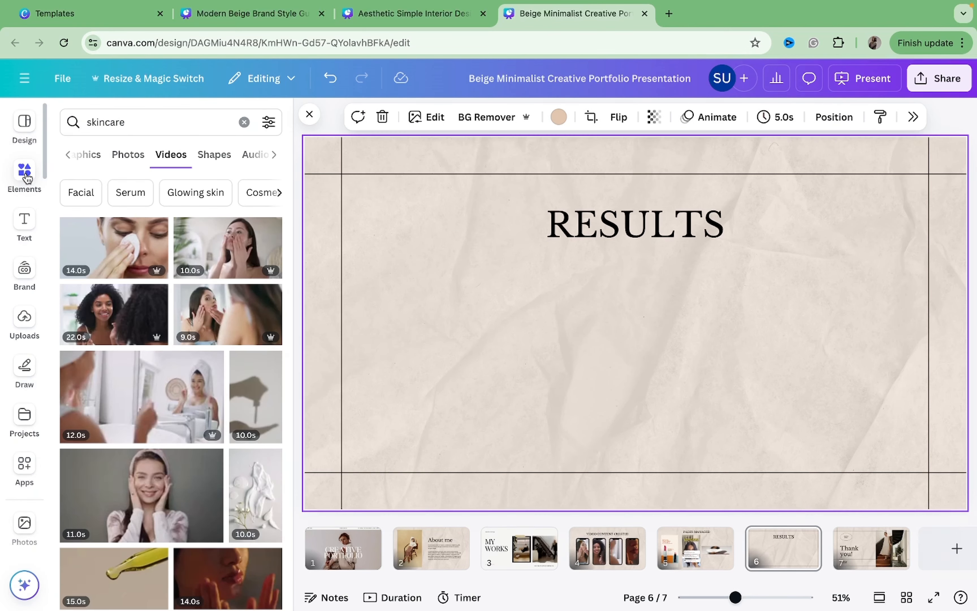
left_click(244, 123)
left_click(210, 121)
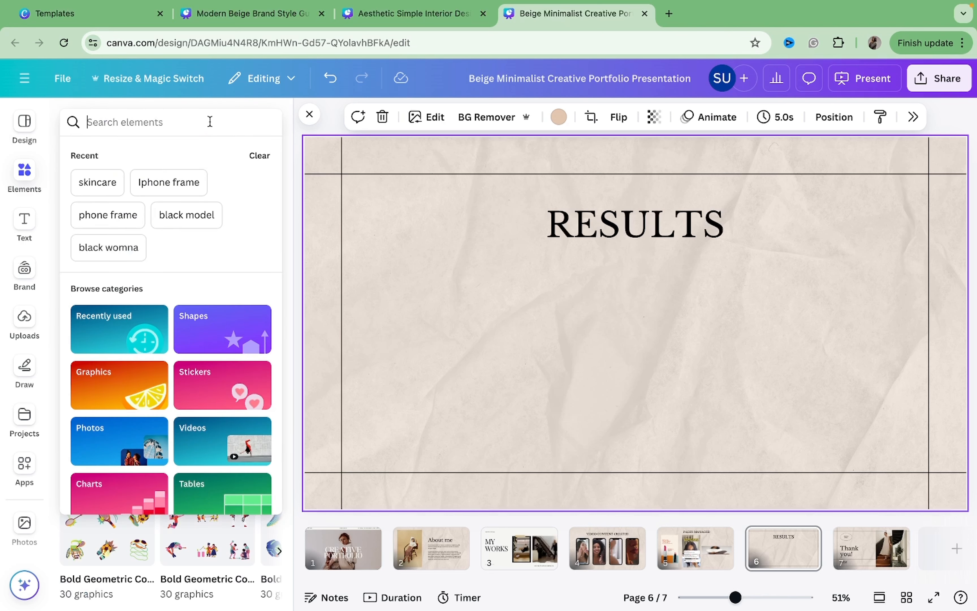
type("instagra")
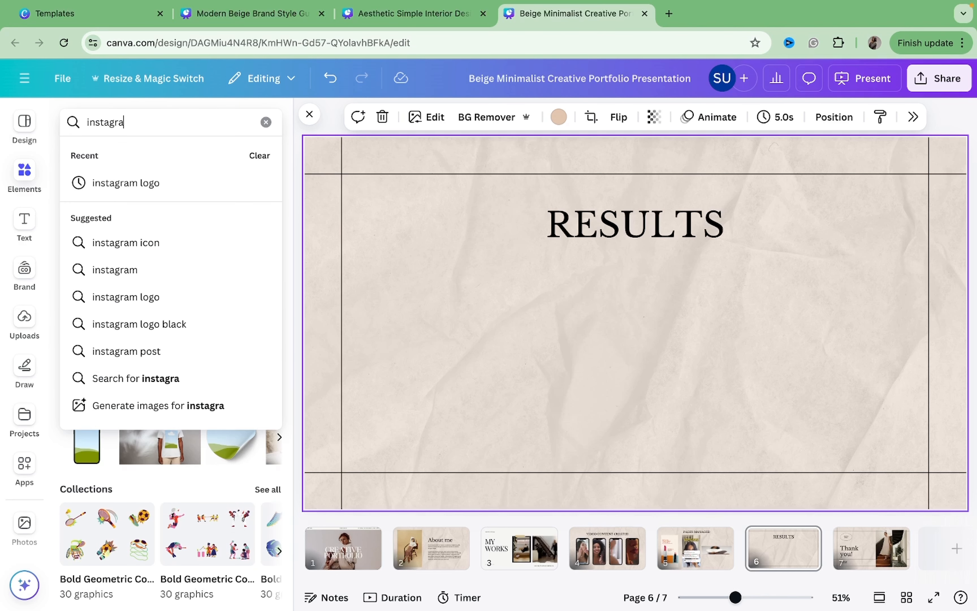
type("m dashbo")
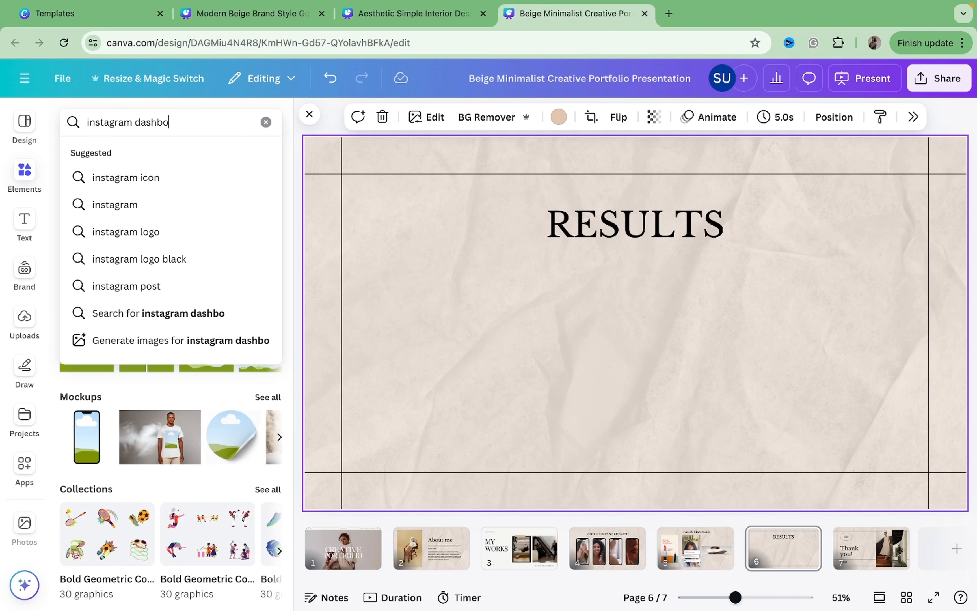
type("ard")
key("Return")
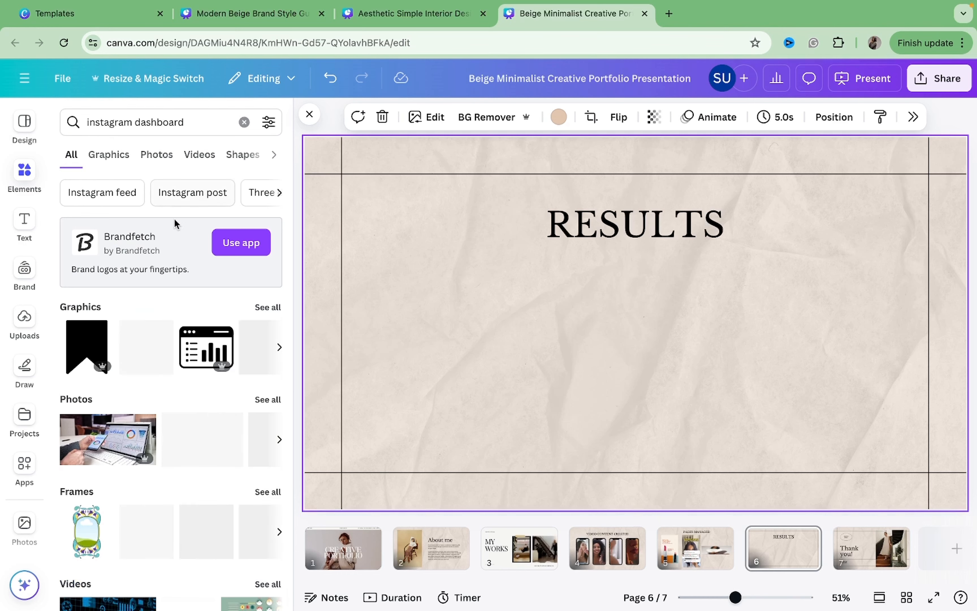
left_click(109, 154)
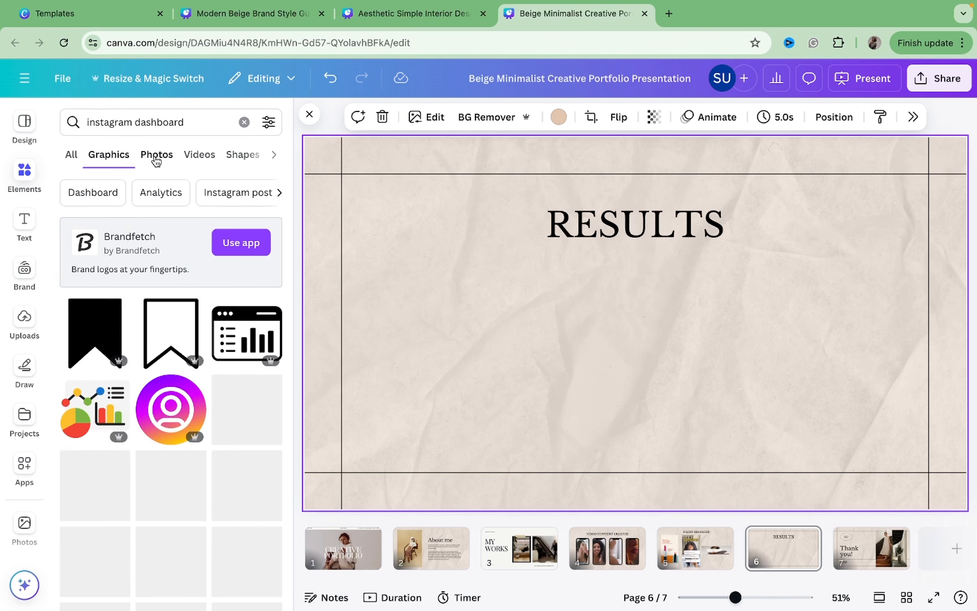
left_click(157, 155)
left_click(115, 407)
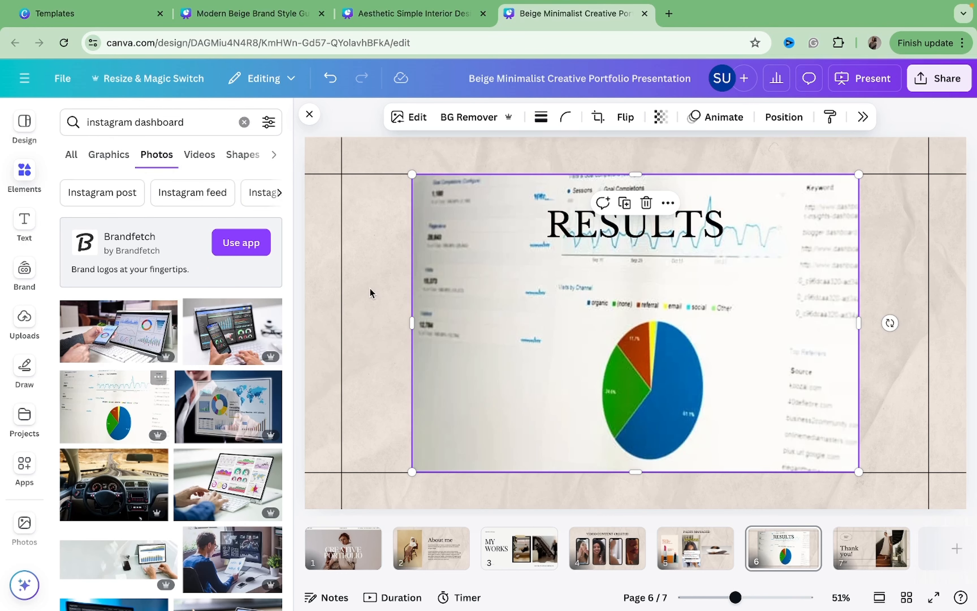
Shrink the dashboard photo and place it on the left below the RESULTS title.
left_click(310, 115)
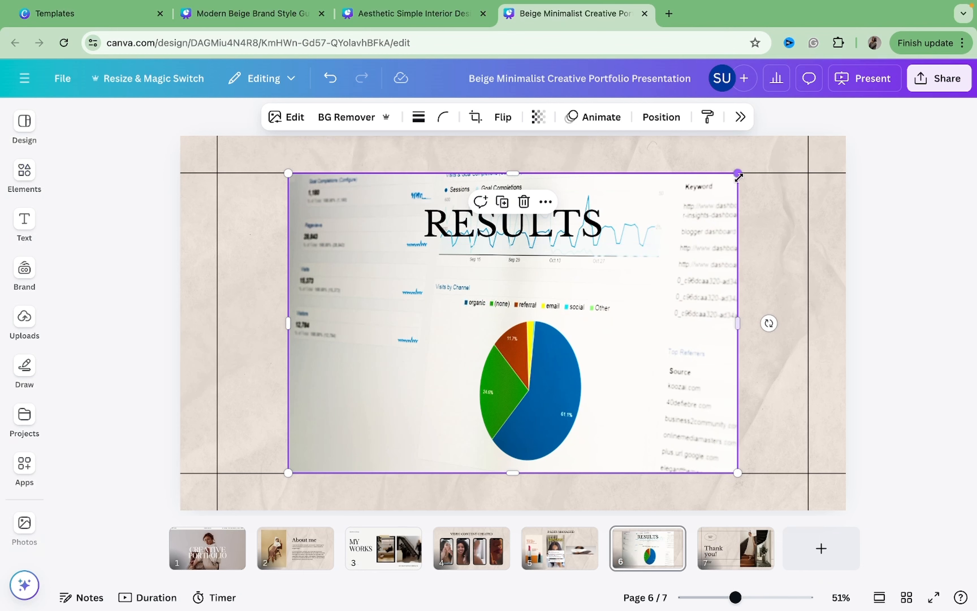
left_click_drag(738, 173, 543, 303)
left_click_drag(438, 399, 385, 364)
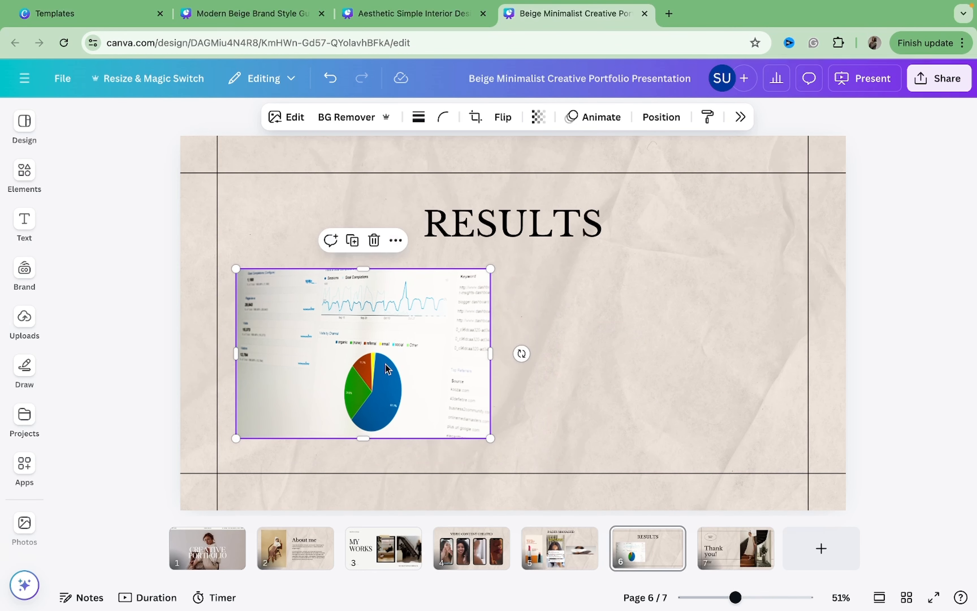
Duplicate the dashboard photo and position the copy beside it on the right.
left_click(352, 246)
left_click_drag(385, 311, 657, 305)
left_click(842, 232)
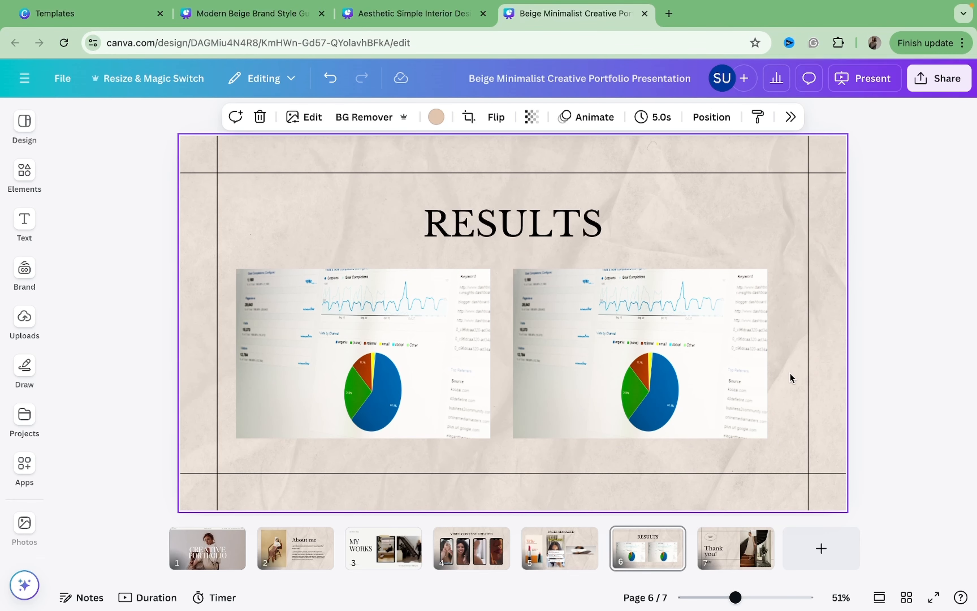
Review pages 3, 4 and 6 of the presentation.
left_click(400, 539)
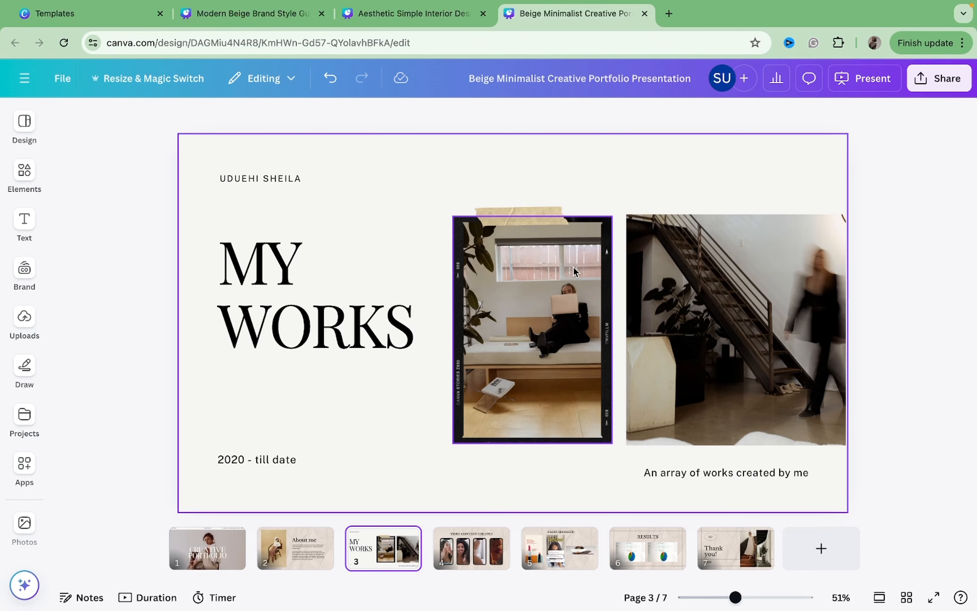
left_click(460, 557)
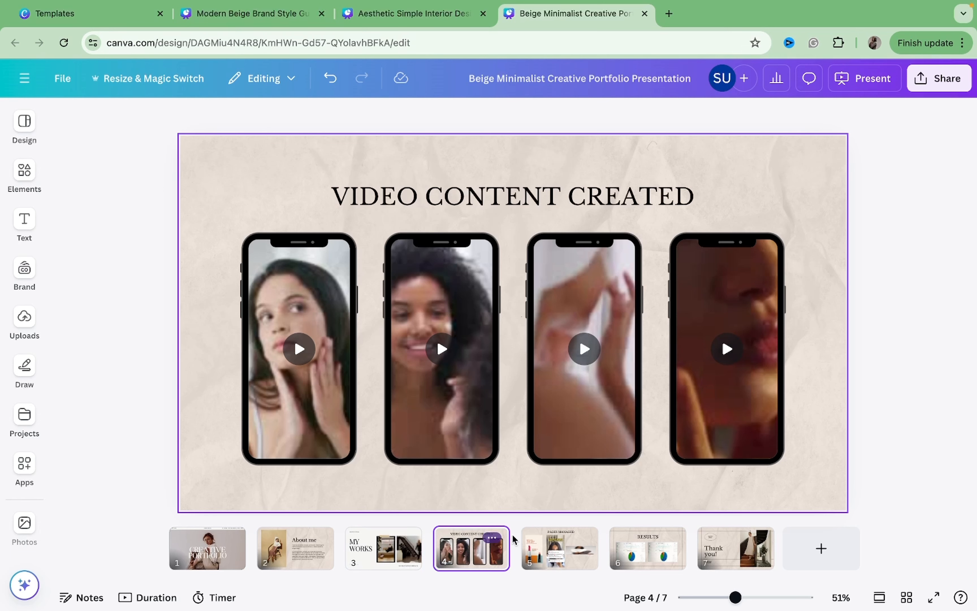
left_click(533, 543)
left_click(655, 565)
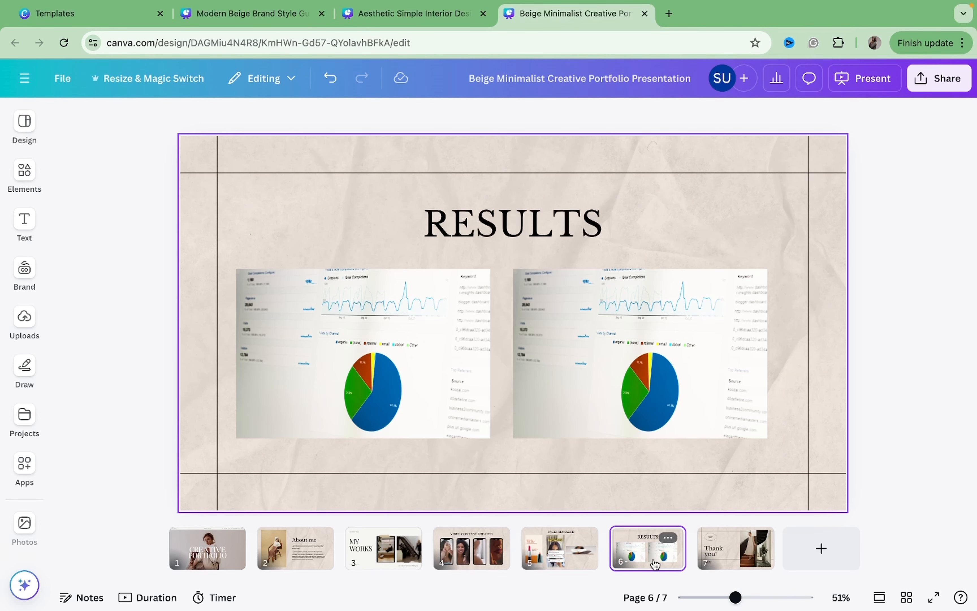
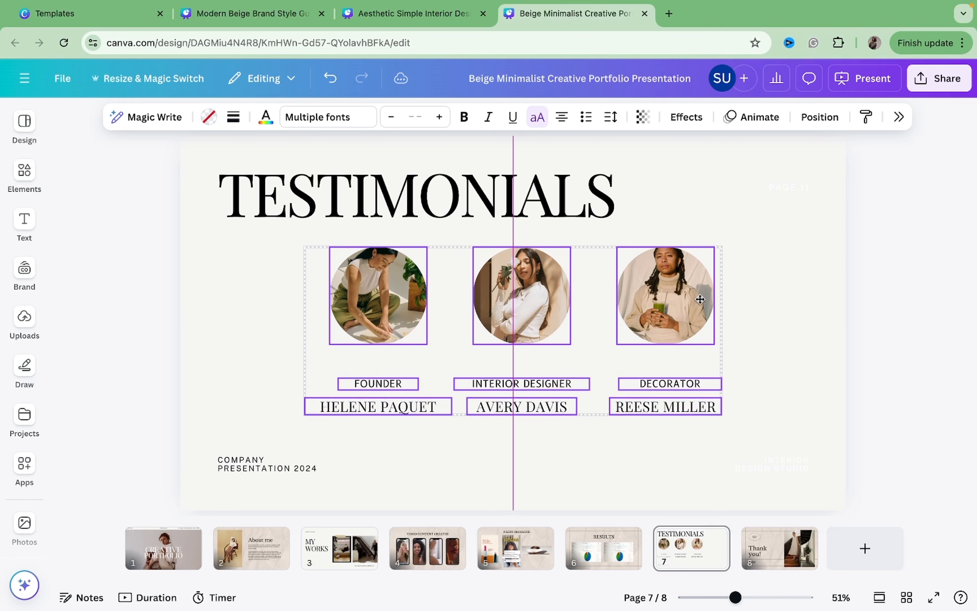
Delete the COMPANY PRESENTATION 2024 footer text from the Testimonials page.
left_click(730, 181)
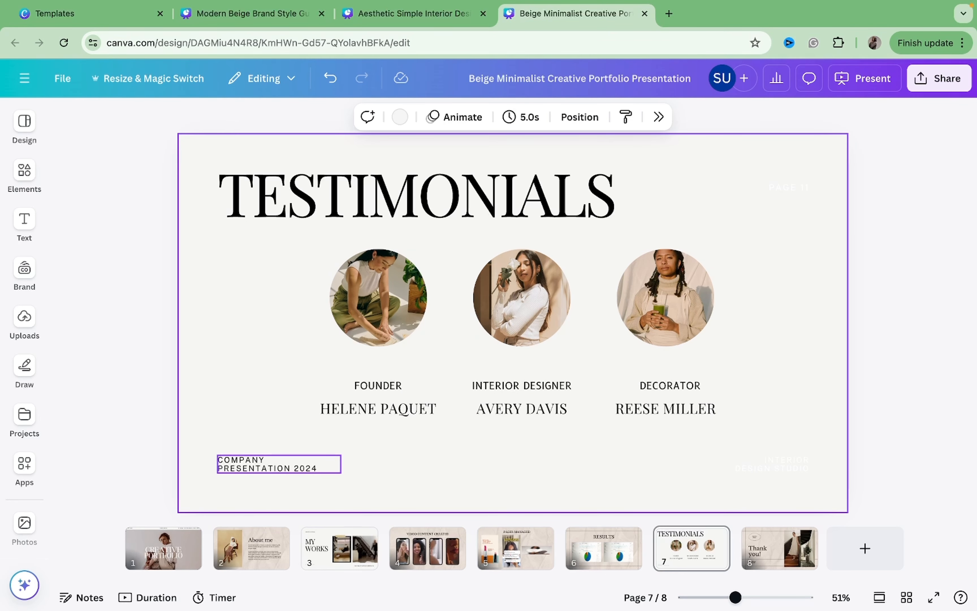
key("Delete")
left_click(330, 78)
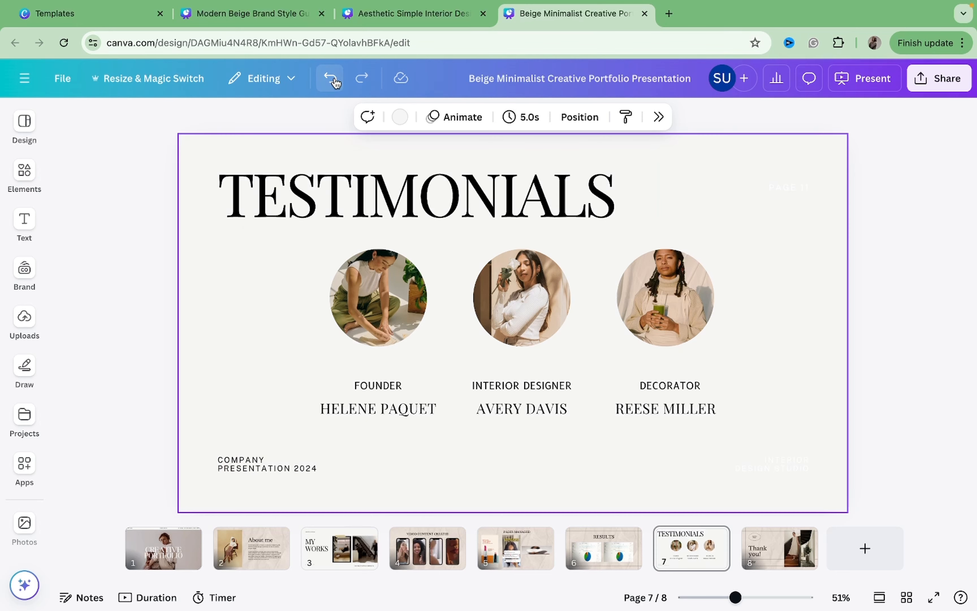
left_click(238, 458)
key("Delete")
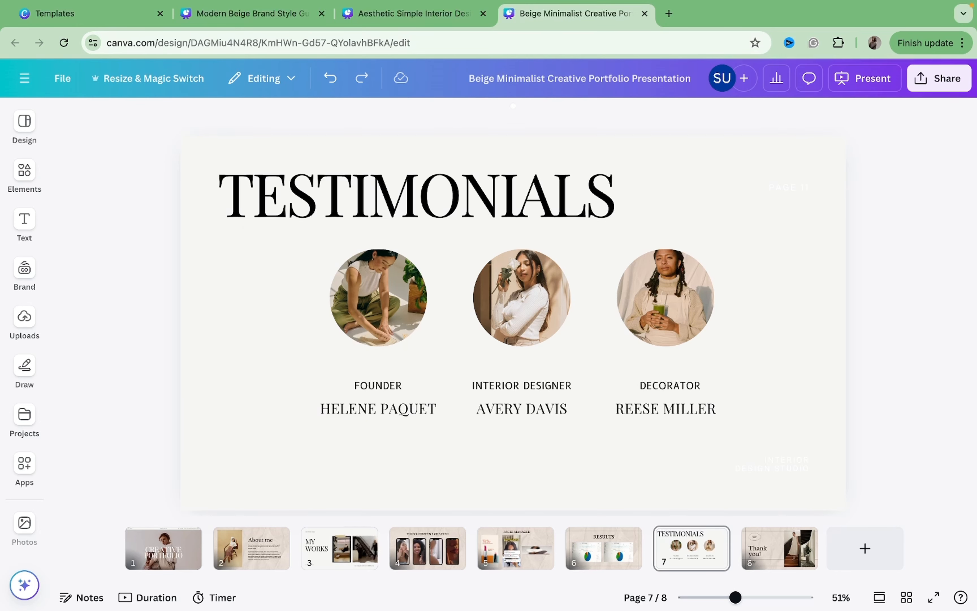
Replace the FOUNDER label under the first photo with the first client's name.
left_click(393, 396)
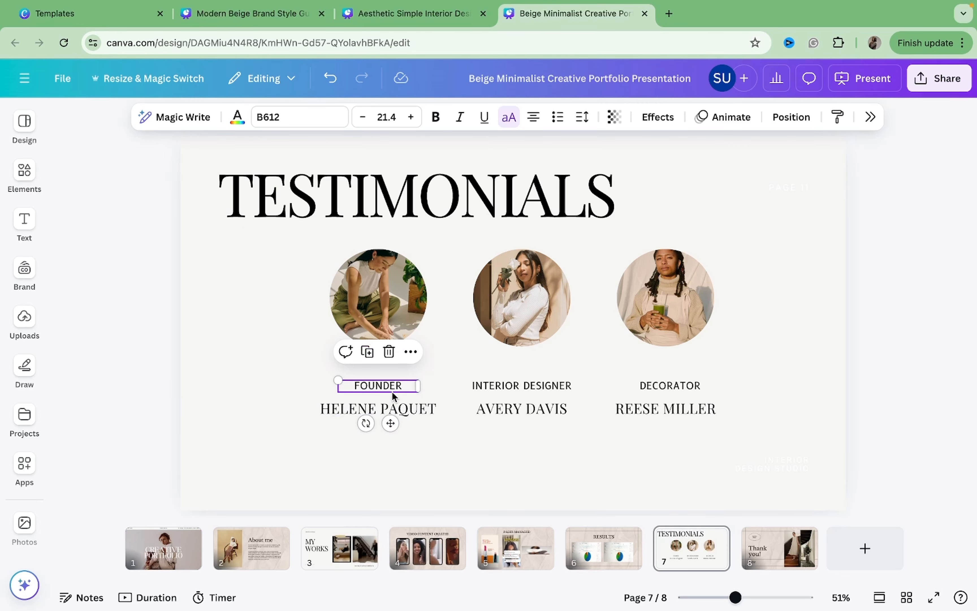
left_click(387, 408)
double_click(388, 408)
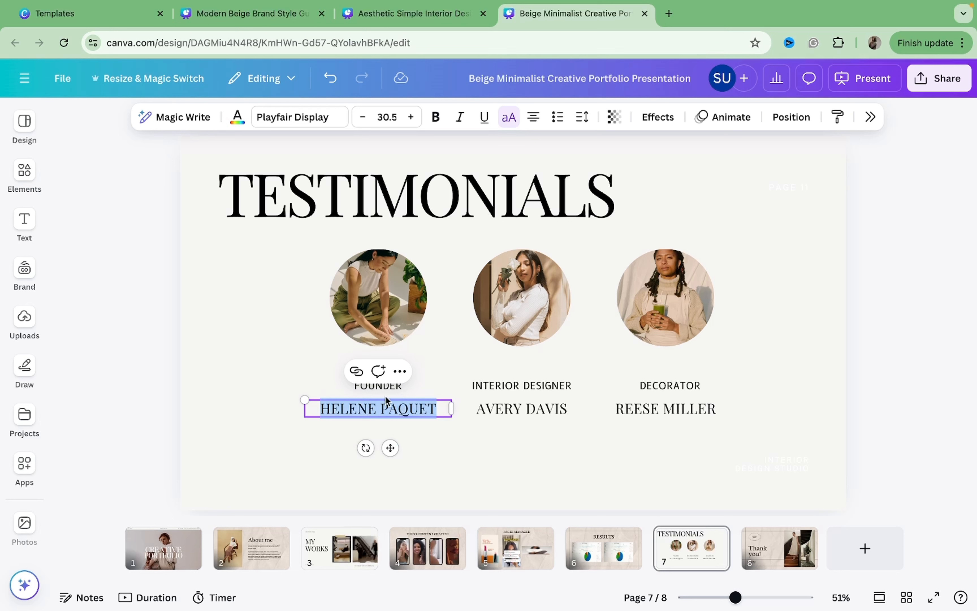
left_click(384, 387)
double_click(384, 387)
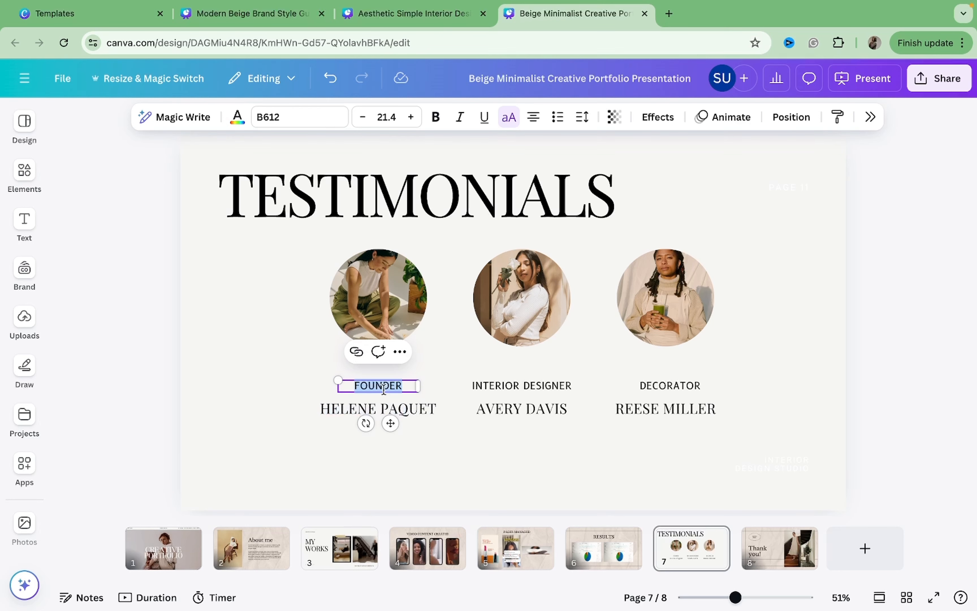
type("S")
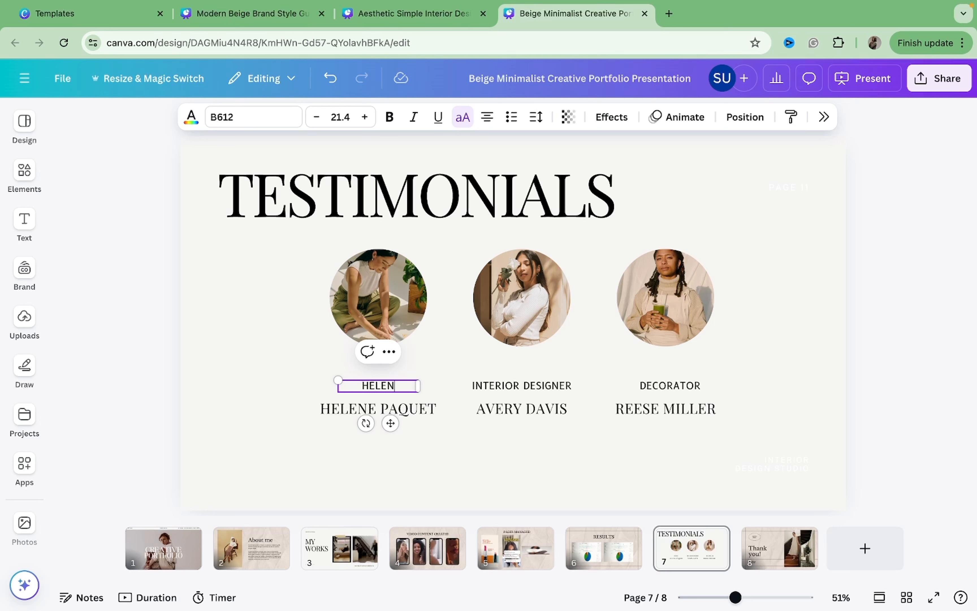
Replace the first client's full-name line with a testimonial saying how much they loved working with the portfolio owner.
left_click(358, 412)
double_click(352, 410)
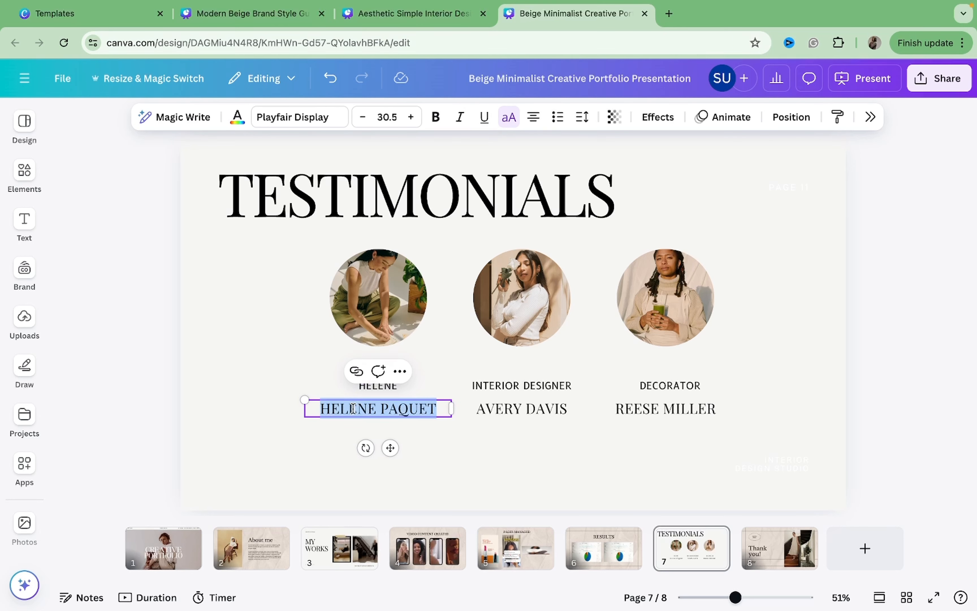
key("BackSpace")
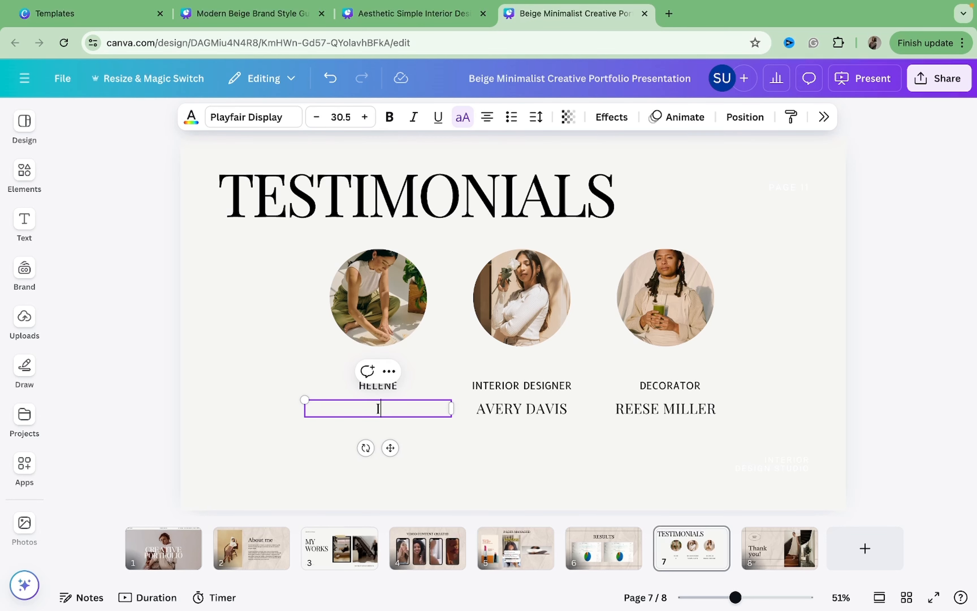
type("I REALLU")
key("BackSpace")
type("Y LOVED WORKING ")
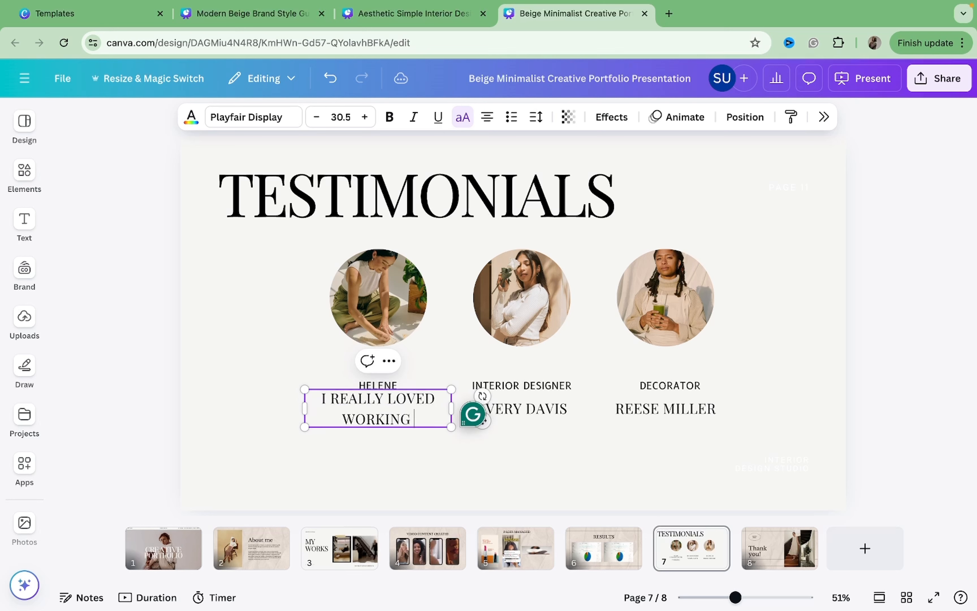
type("WITH SHE")
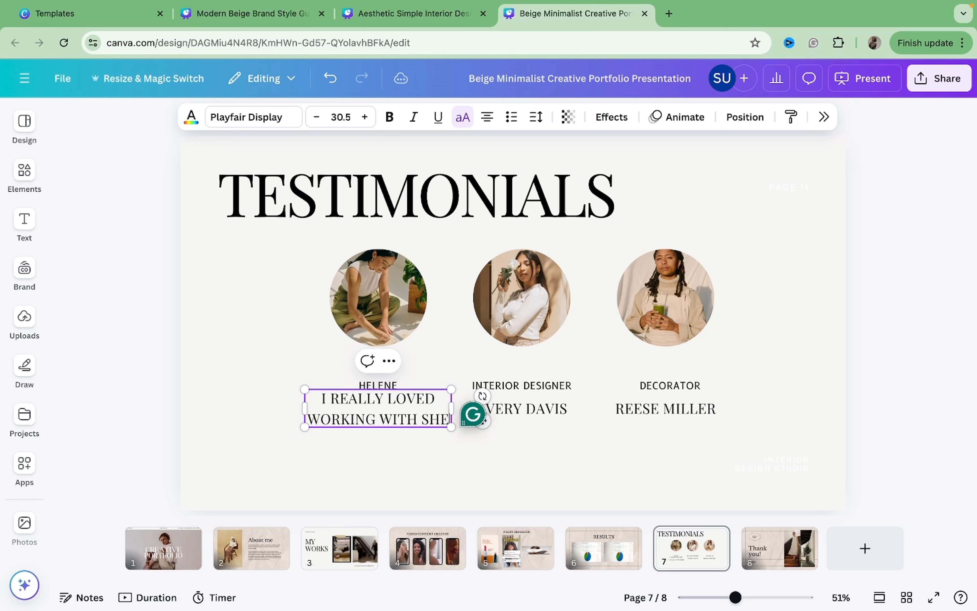
type("ILA")
left_click(317, 475)
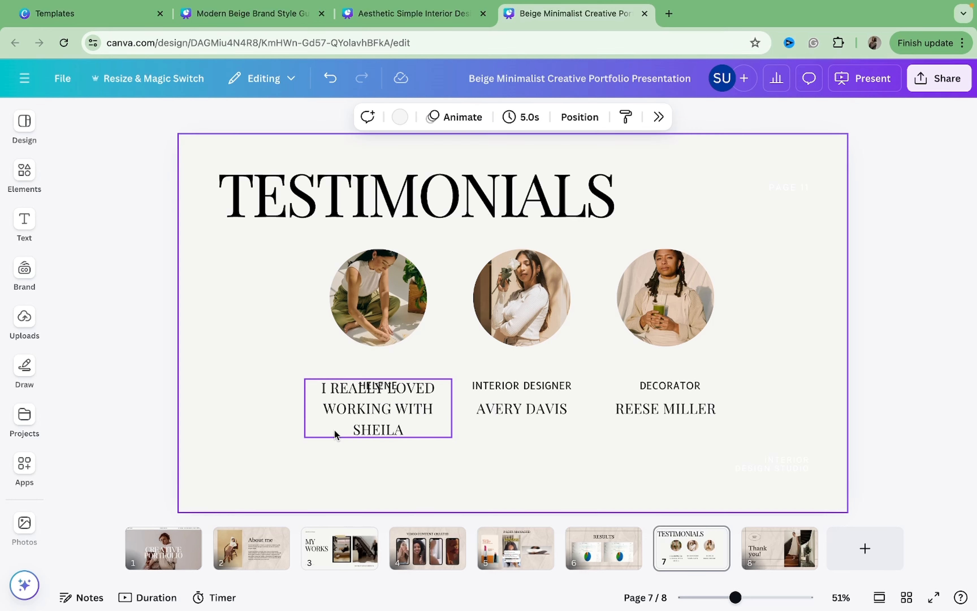
Shrink the first testimonial text box and place it just below the client's name label.
left_click(330, 427)
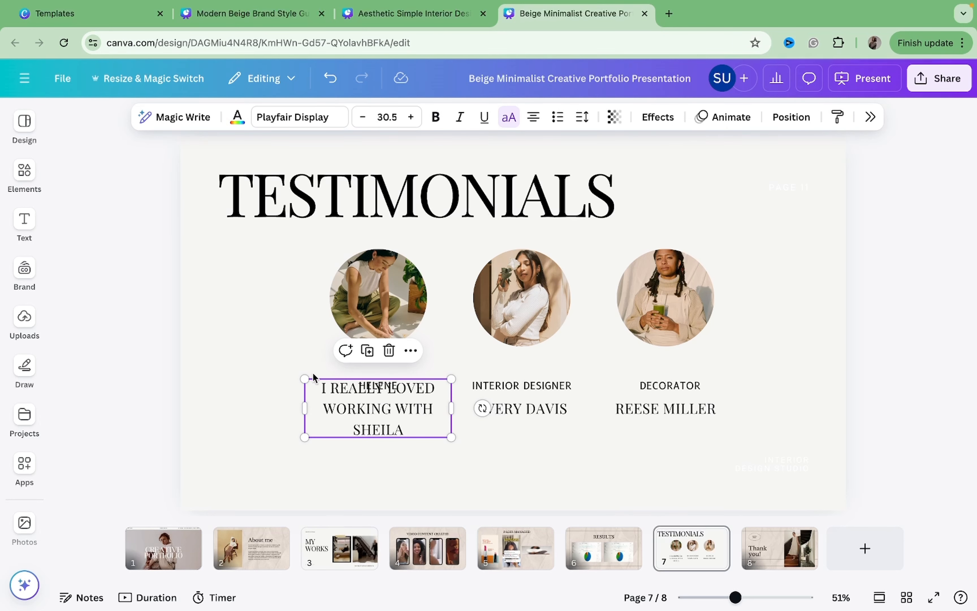
left_click_drag(303, 378, 356, 400)
left_click_drag(385, 436, 362, 430)
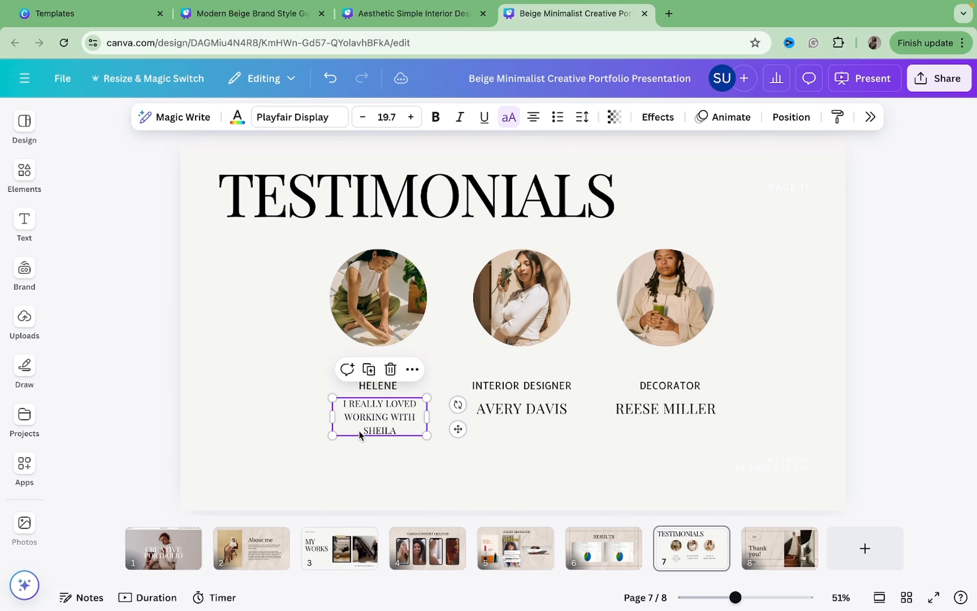
Replace the INTERIOR DESIGNER label under the second photo with the second client's name.
left_click(443, 461)
double_click(503, 387)
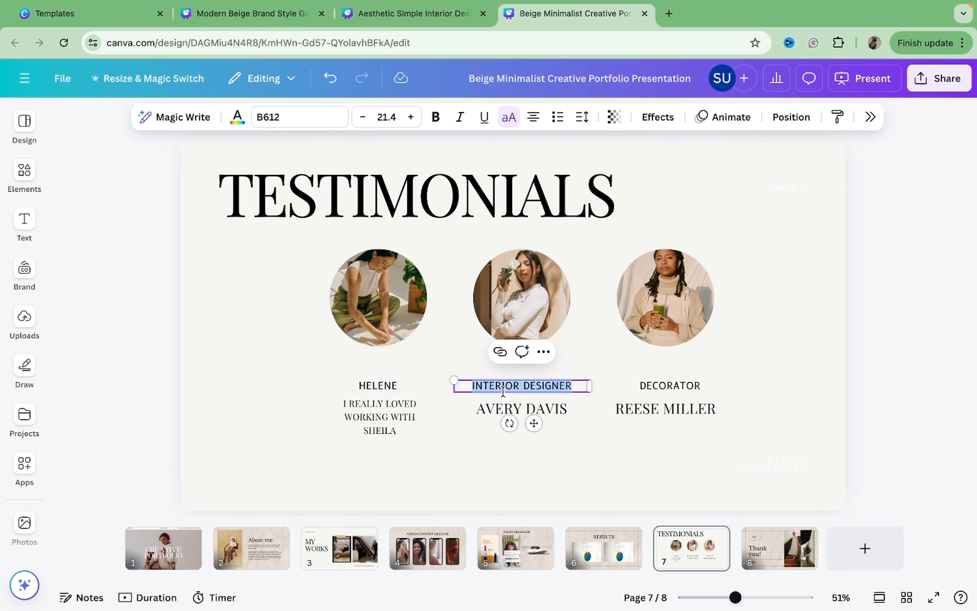
type("DAV")
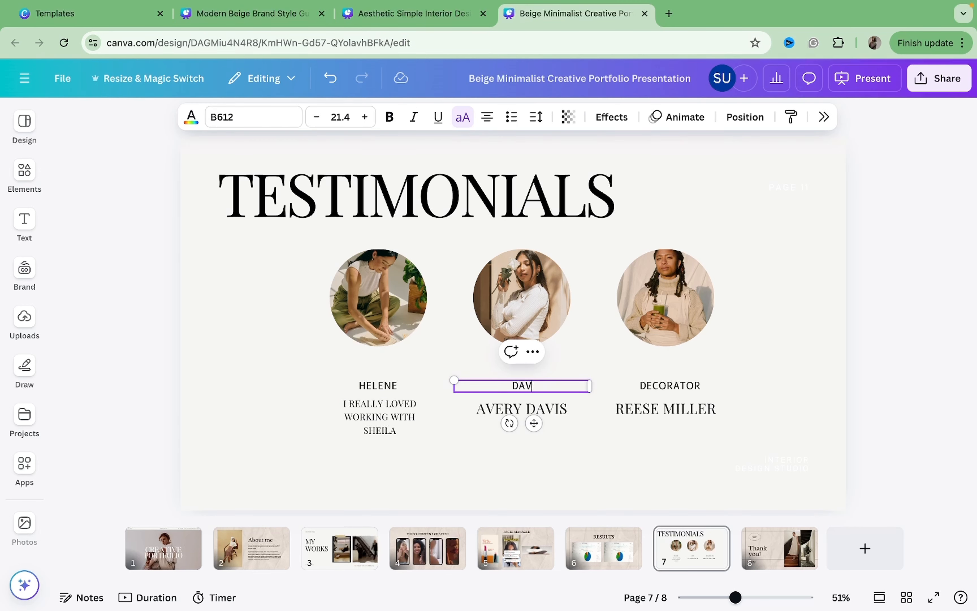
type("IS")
Replace the second full-name line with a testimonial: working with the owner was seamless and MY BRAND HAD GOOD ENGAGEMENT.
left_click(534, 408)
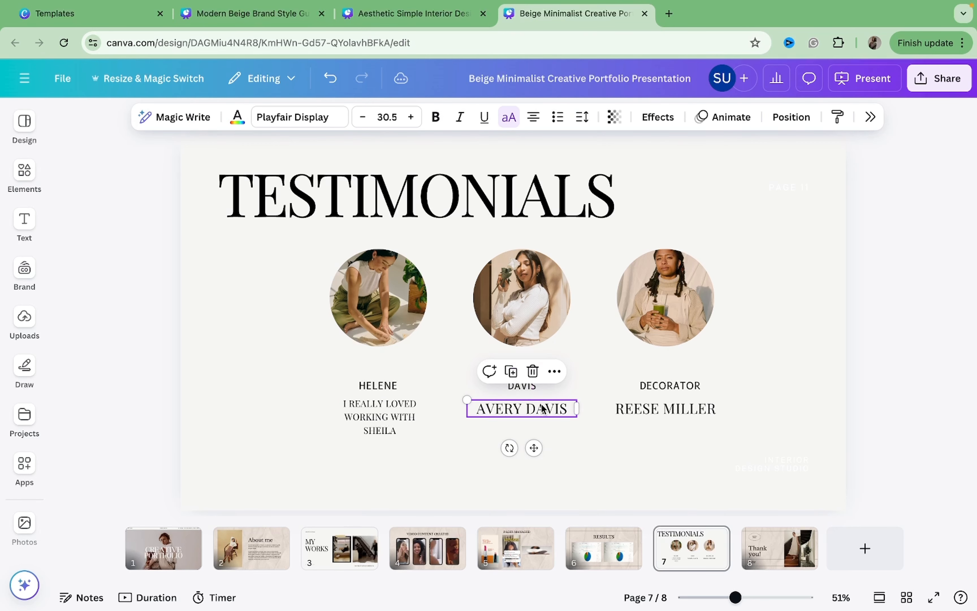
double_click(542, 406)
type("W")
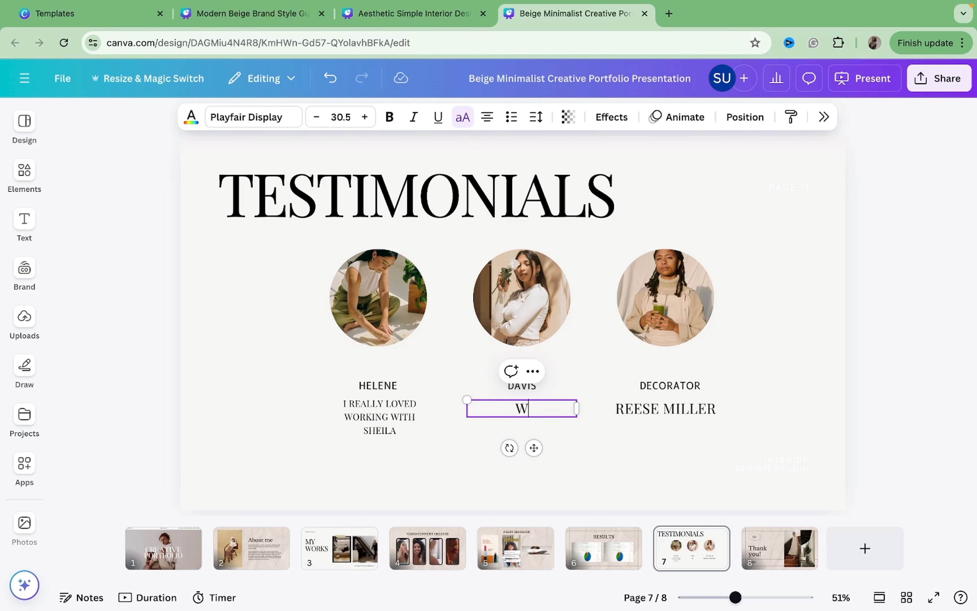
type("ORKING")
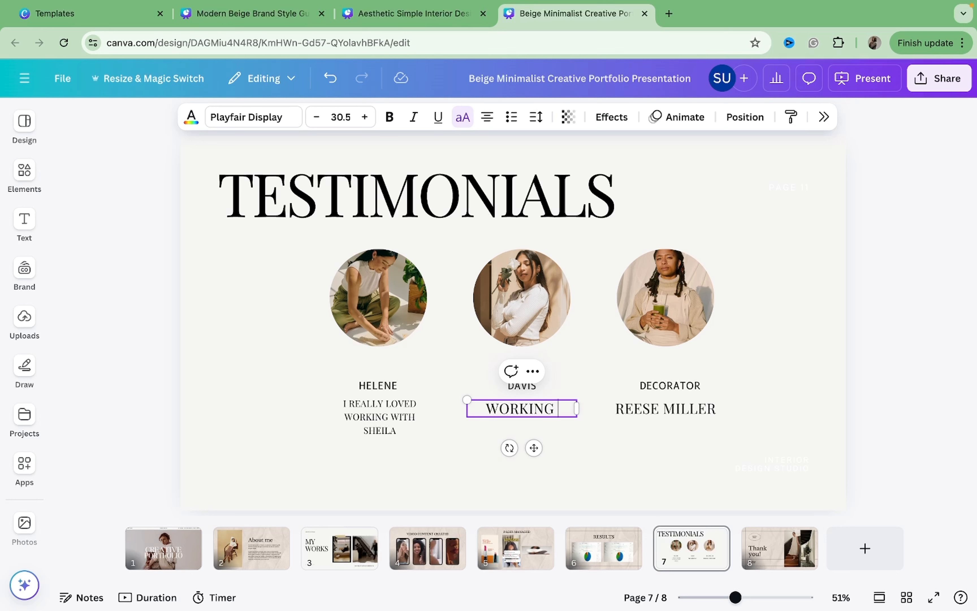
type("WITH")
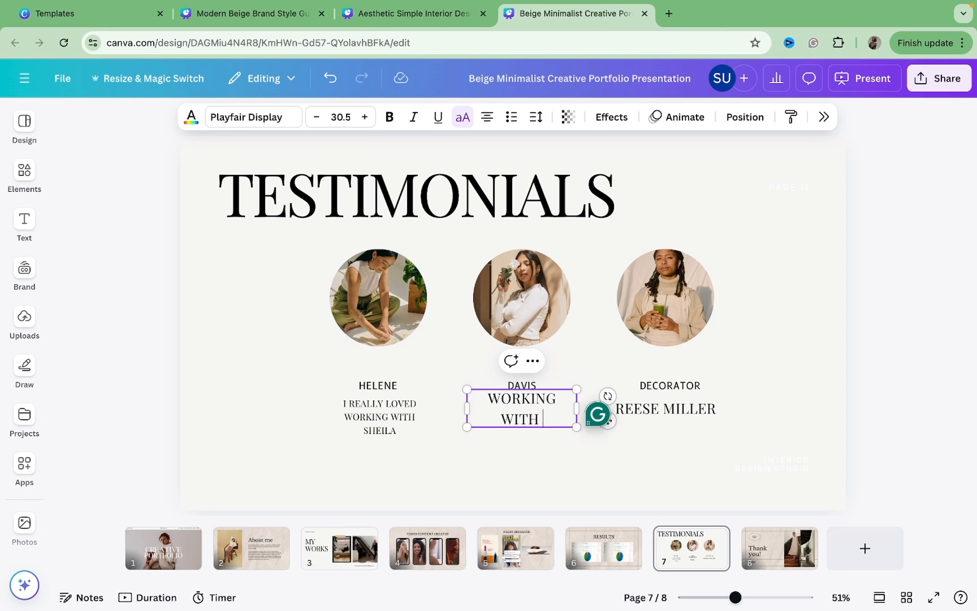
type(" WAS SHEILA")
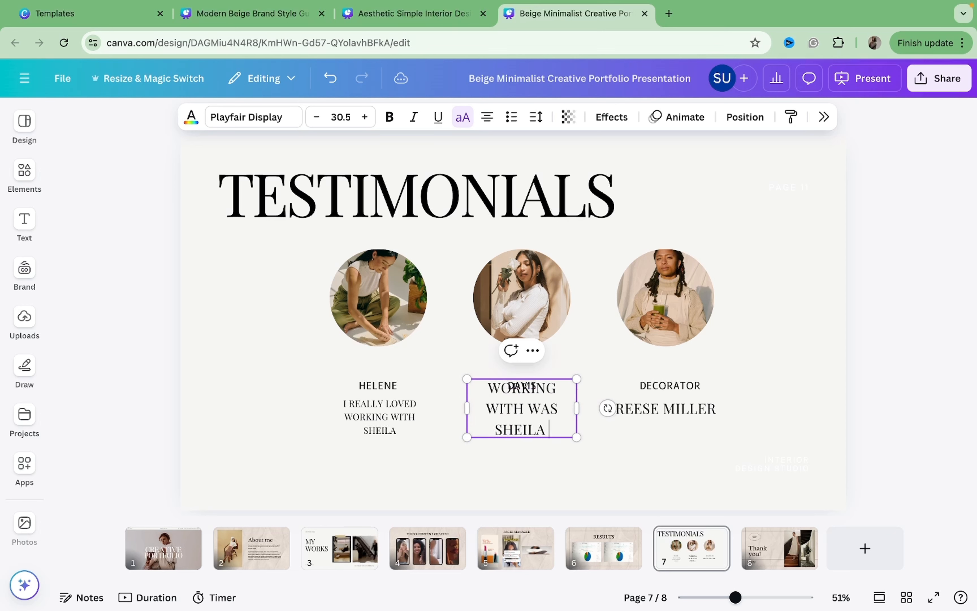
type(" WAS SEAMLE")
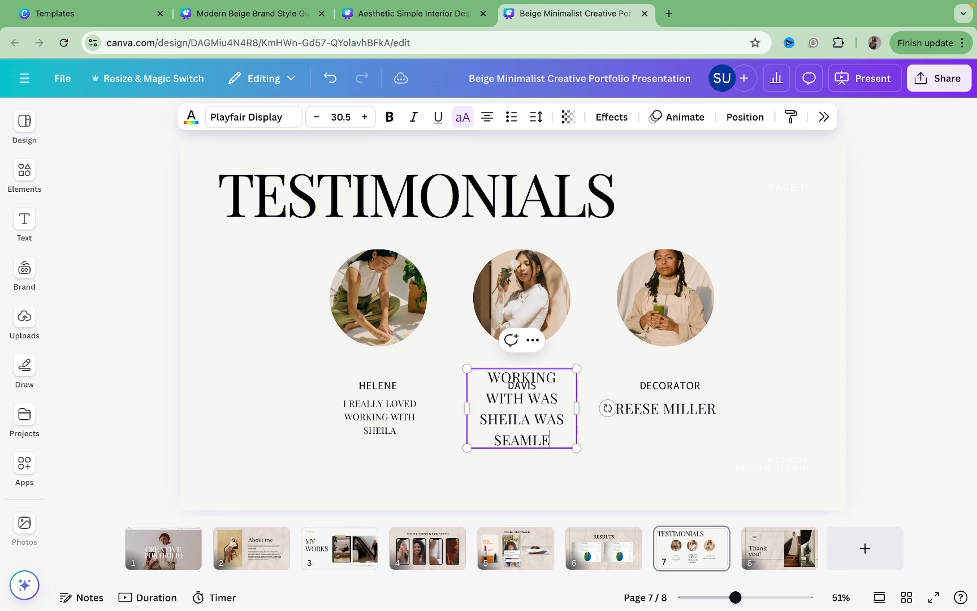
type("SS AND")
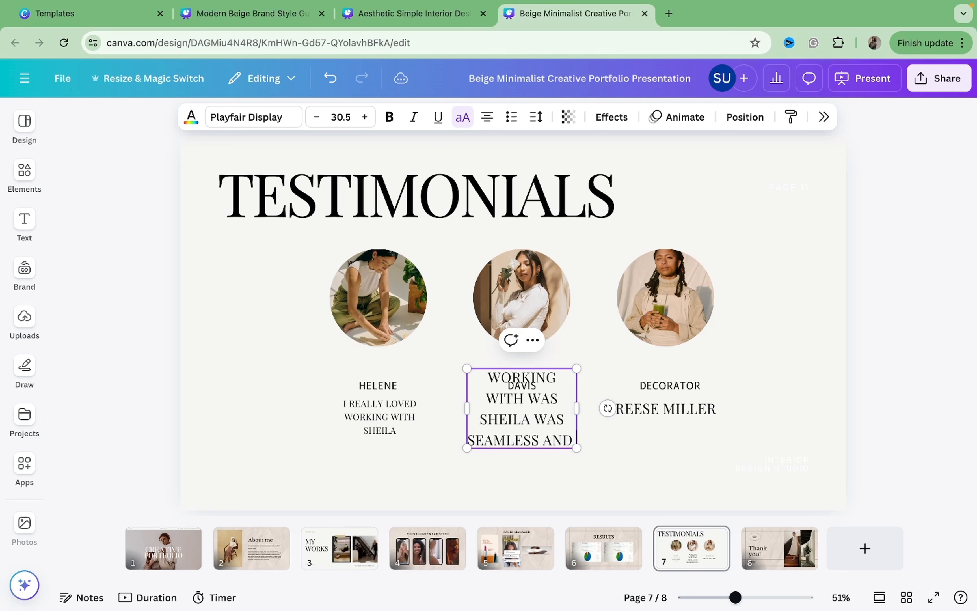
type(" I")
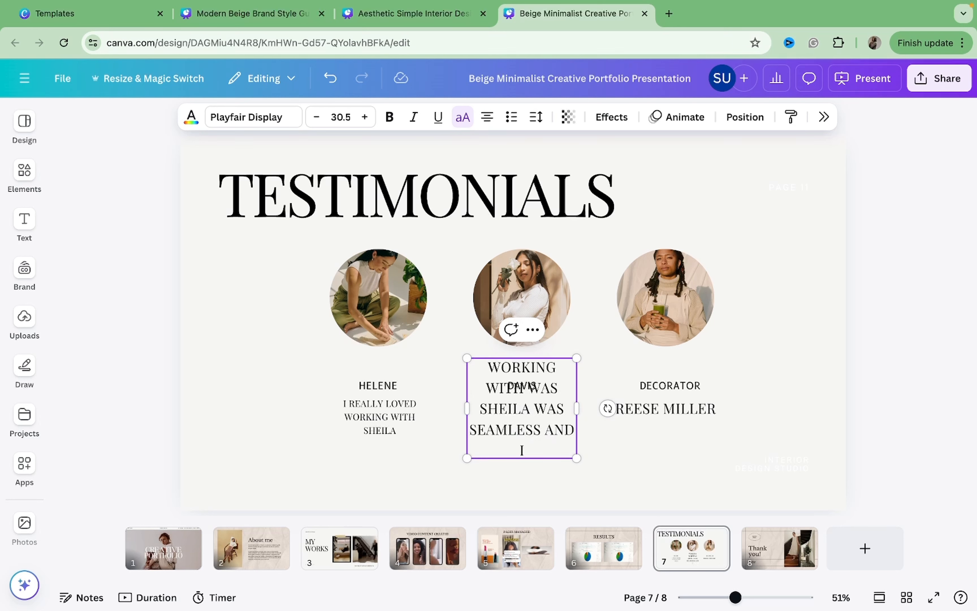
key("BackSpace")
type("MY BRAND HAD GOOD")
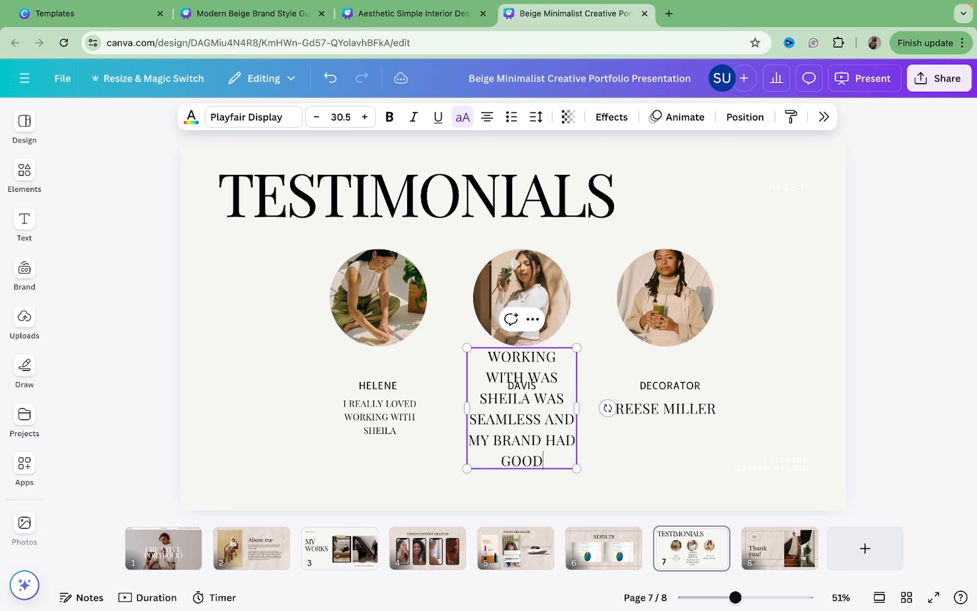
type(" ENGAGEMENT")
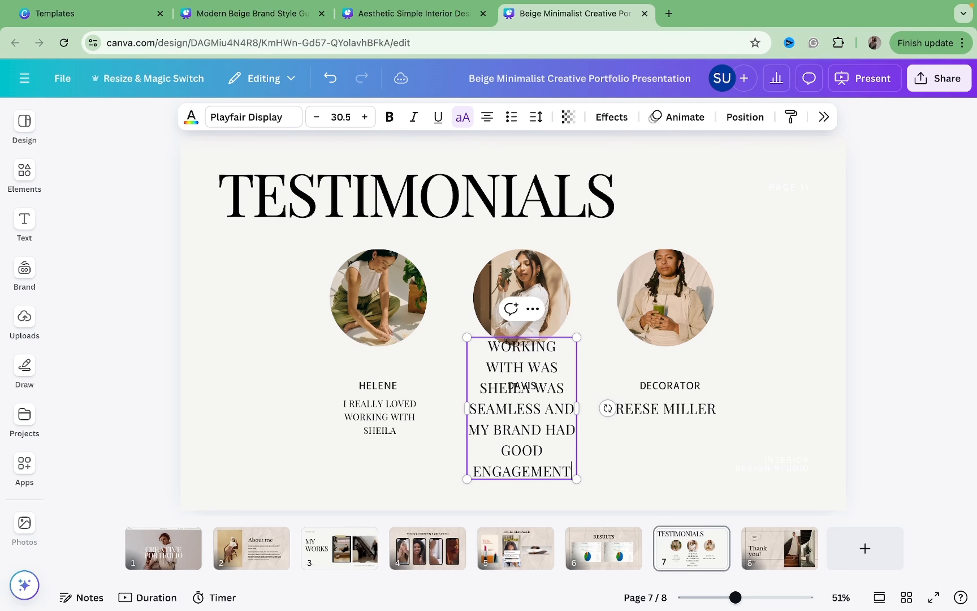
Set the second testimonial's font size to 18 and move it just below its name label.
left_click(669, 339)
left_click(553, 375)
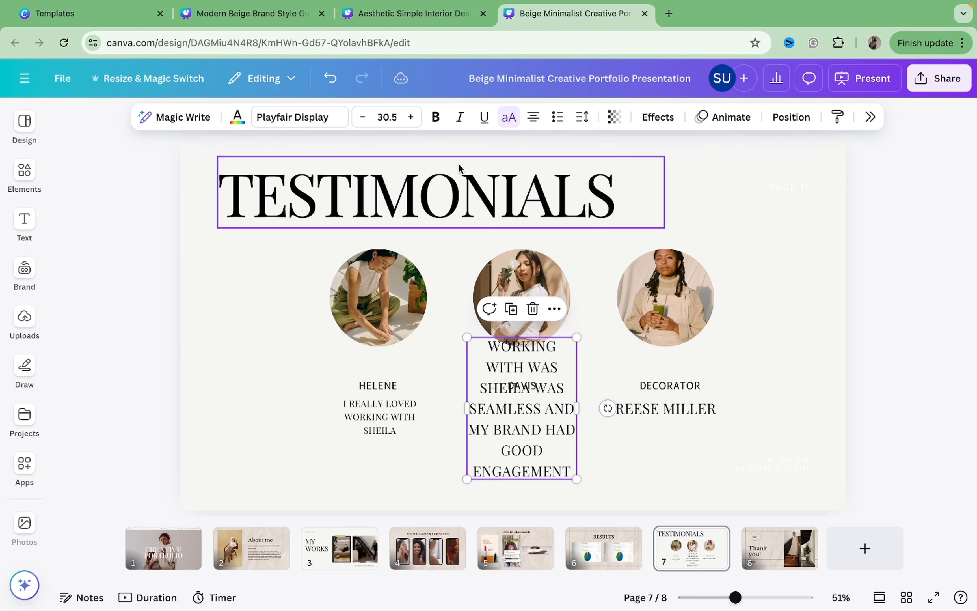
left_click(388, 116)
left_click(381, 316)
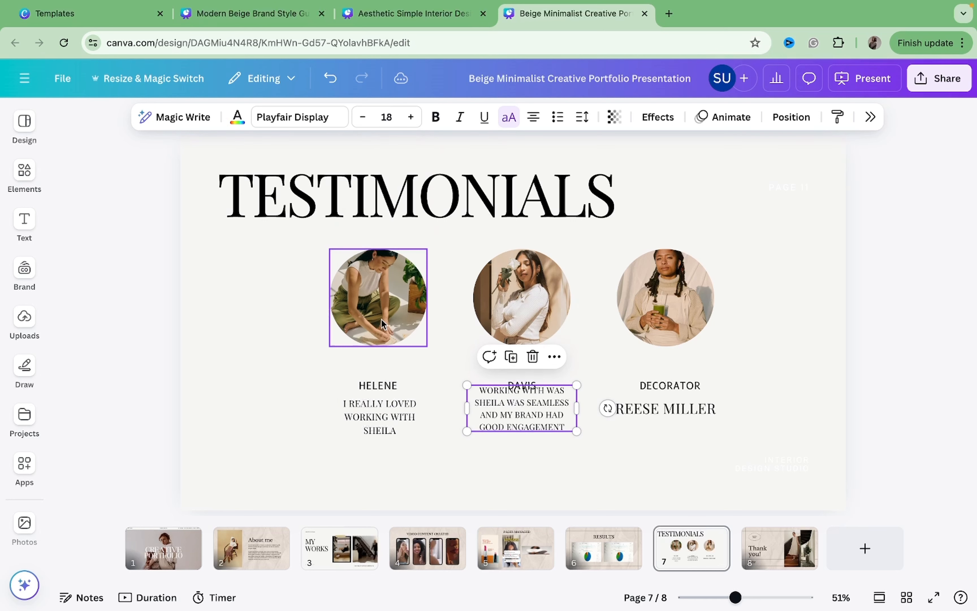
left_click_drag(560, 409, 557, 421)
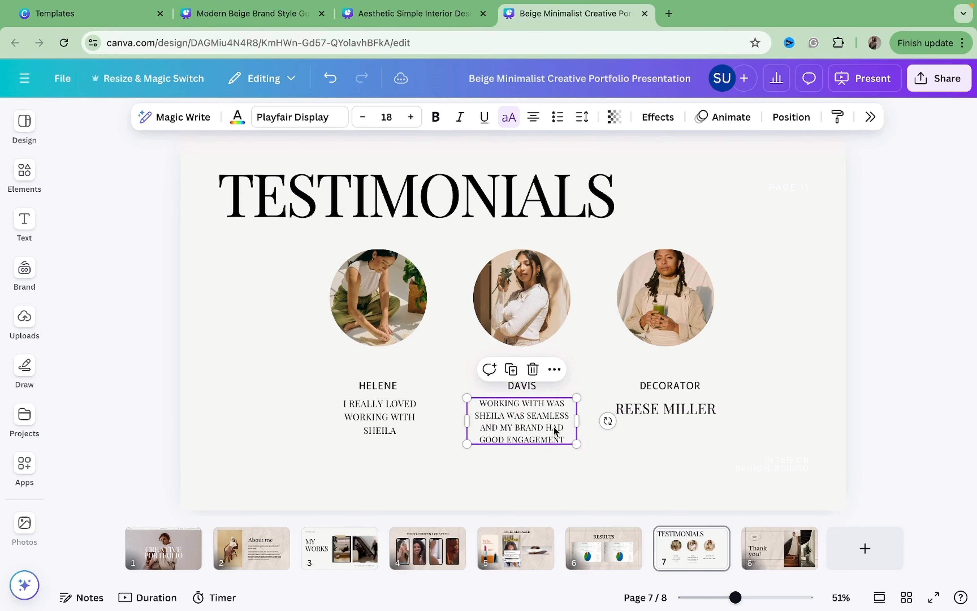
Delete the third client's full-name line under the DECORATOR label.
left_click(649, 409)
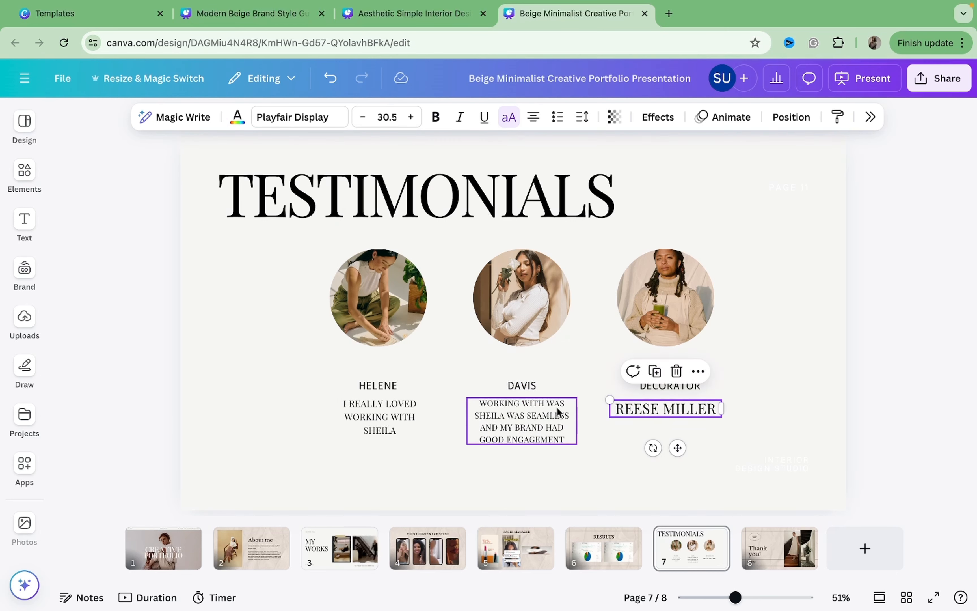
left_click(559, 414)
left_click(642, 409)
key("Delete")
Duplicate the second testimonial and place the copy under the DECORATOR label.
left_click(556, 424)
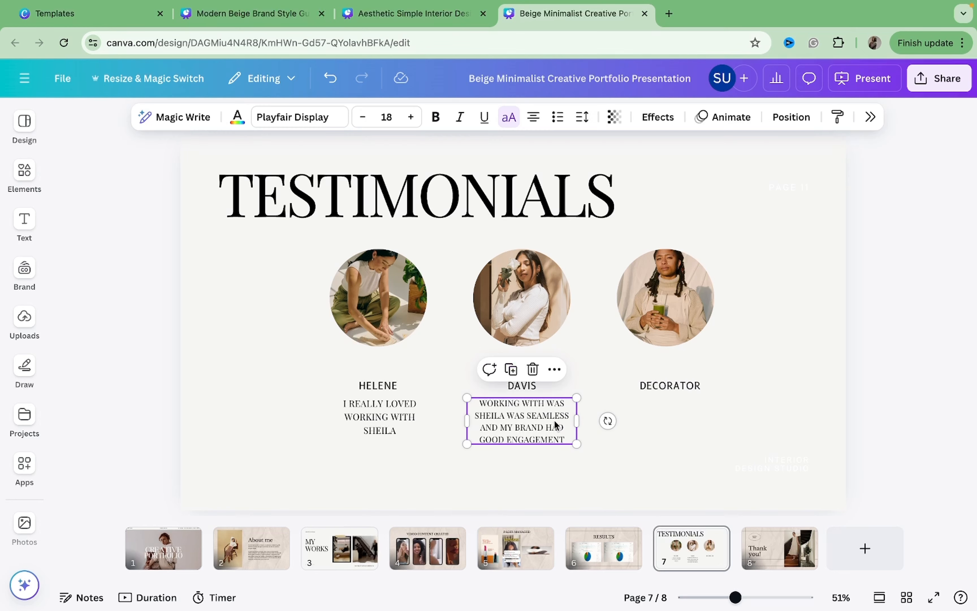
key("super+d")
left_click_drag(556, 424, 703, 418)
Delete the faint studio text in the bottom-right corner and nudge the third testimonial into alignment.
left_click_drag(778, 393, 783, 481)
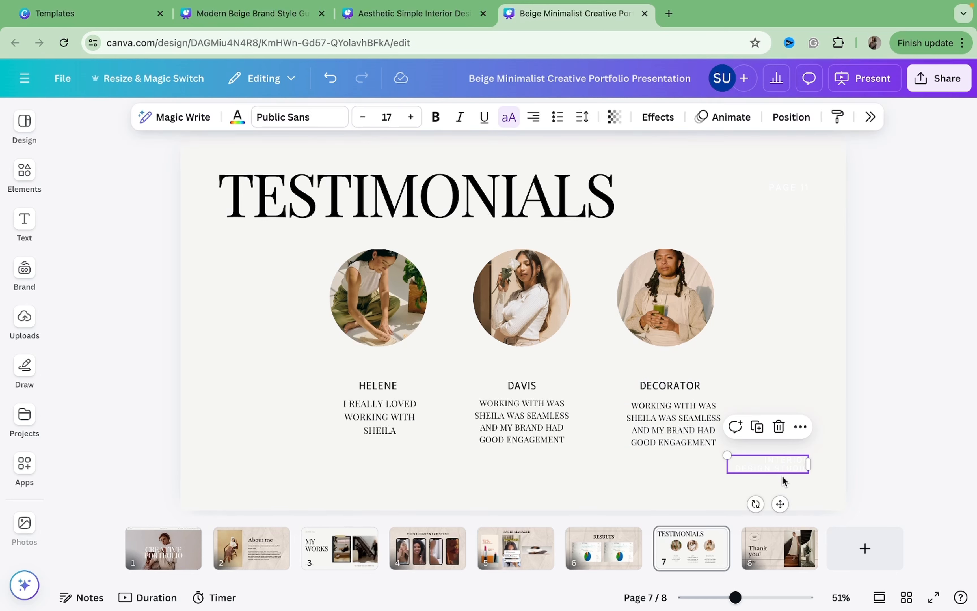
key("Delete")
left_click(675, 420)
left_click_drag(675, 421, 673, 416)
left_click(759, 346)
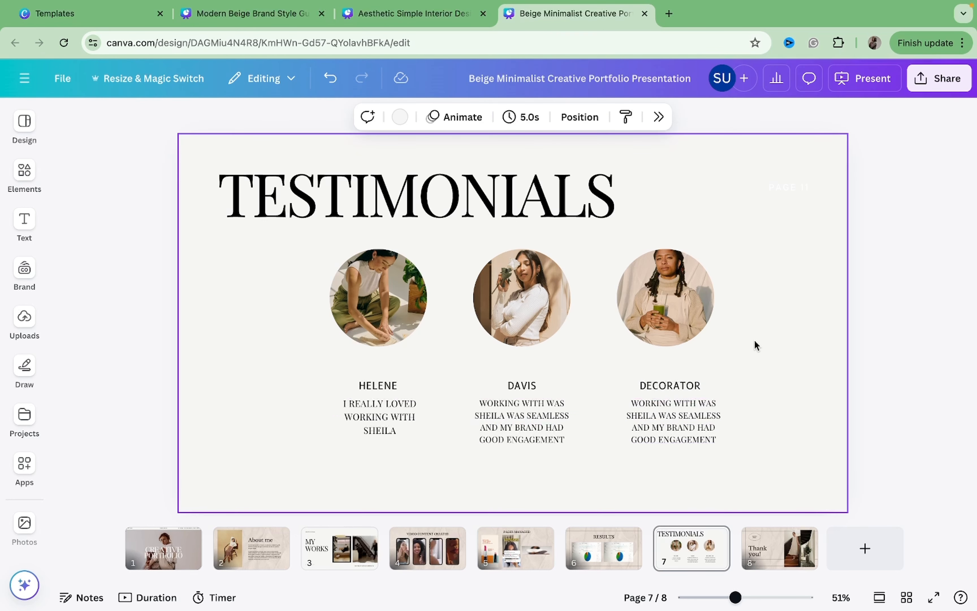
Center-align the TESTIMONIALS title and move it to the horizontal centre of the page.
left_click(517, 220)
left_click(533, 117)
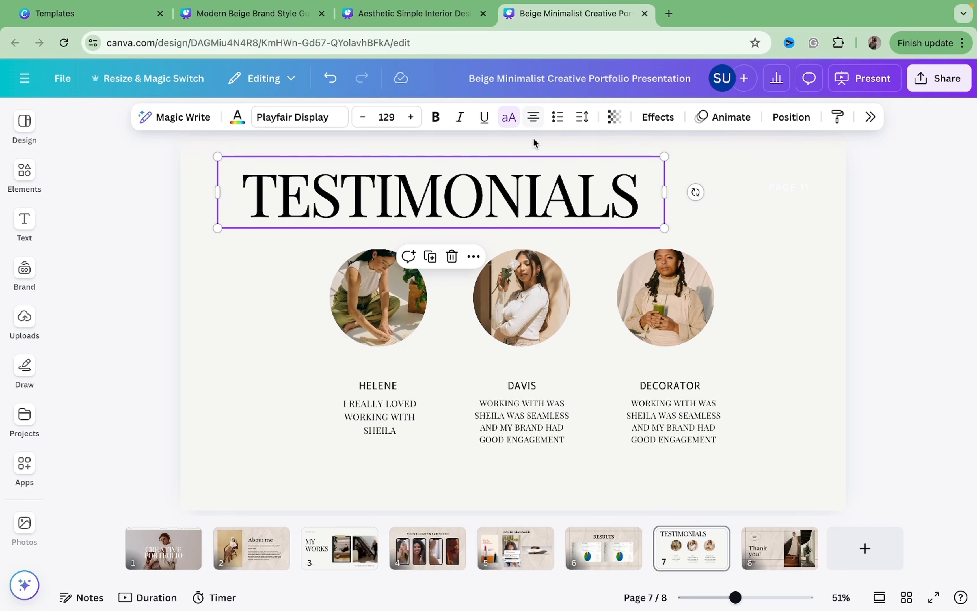
left_click_drag(499, 176, 571, 181)
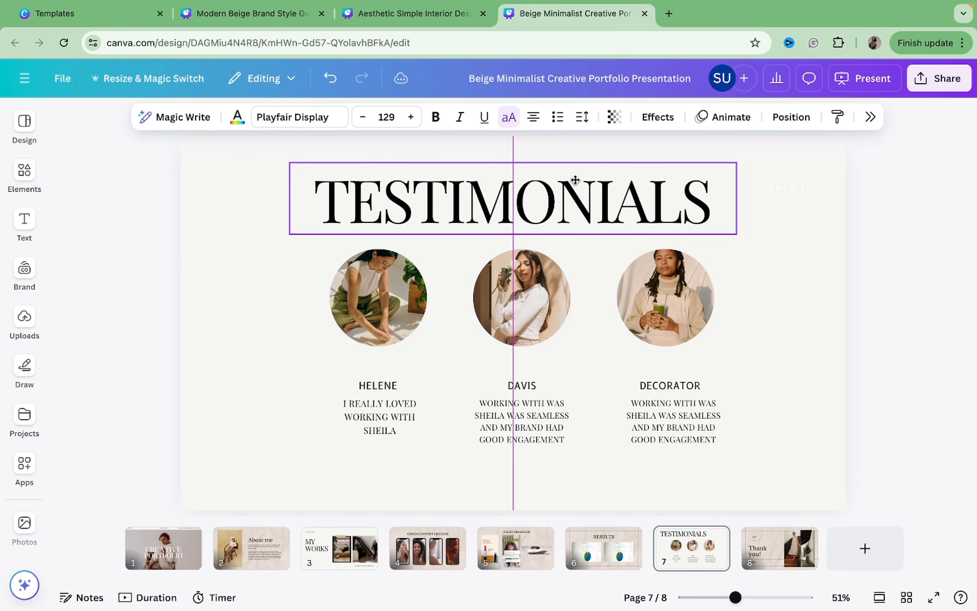
Browse through the presentation's pages and check which fonts the titles and body text use.
left_click(740, 280)
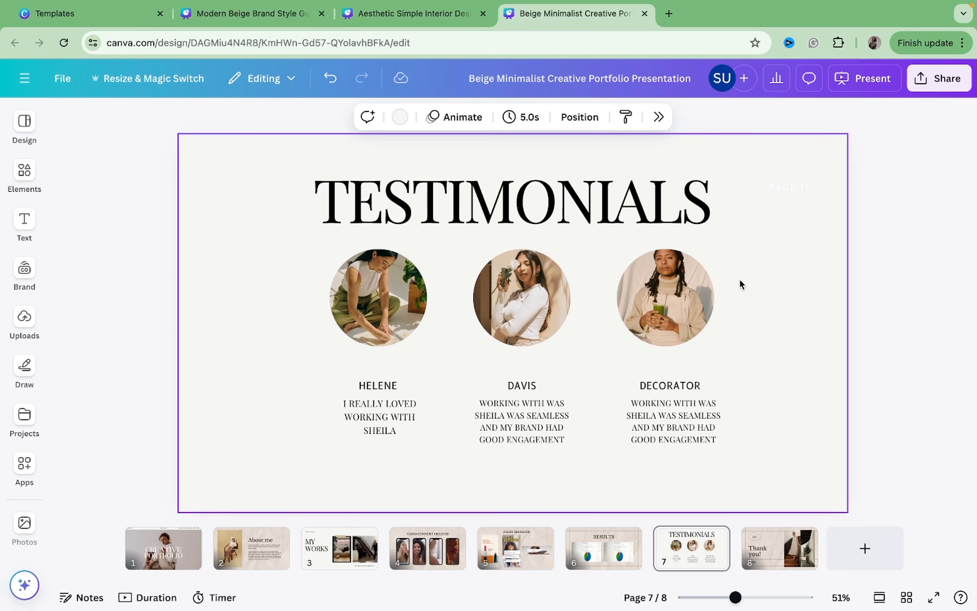
left_click(765, 556)
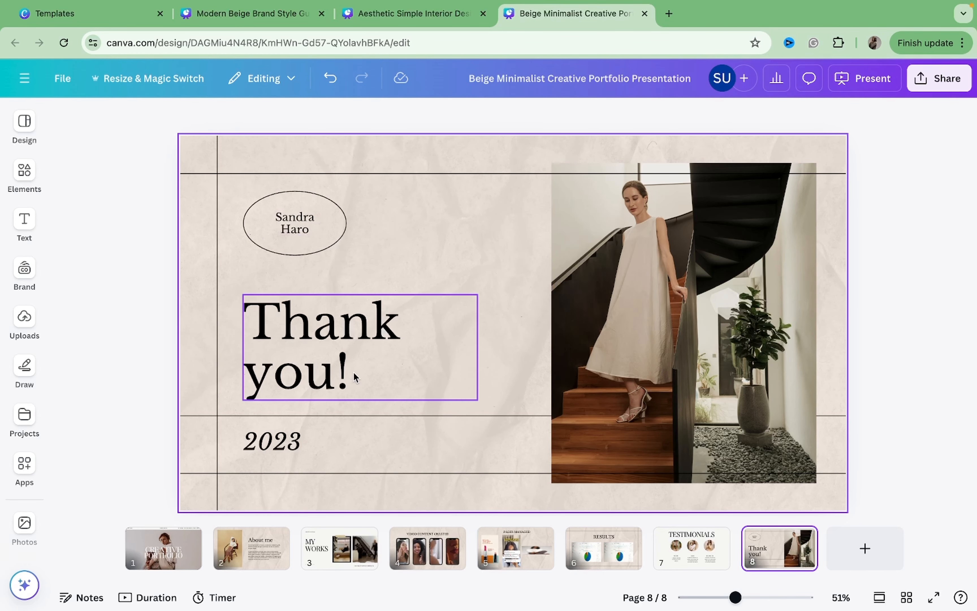
left_click(666, 559)
left_click(25, 525)
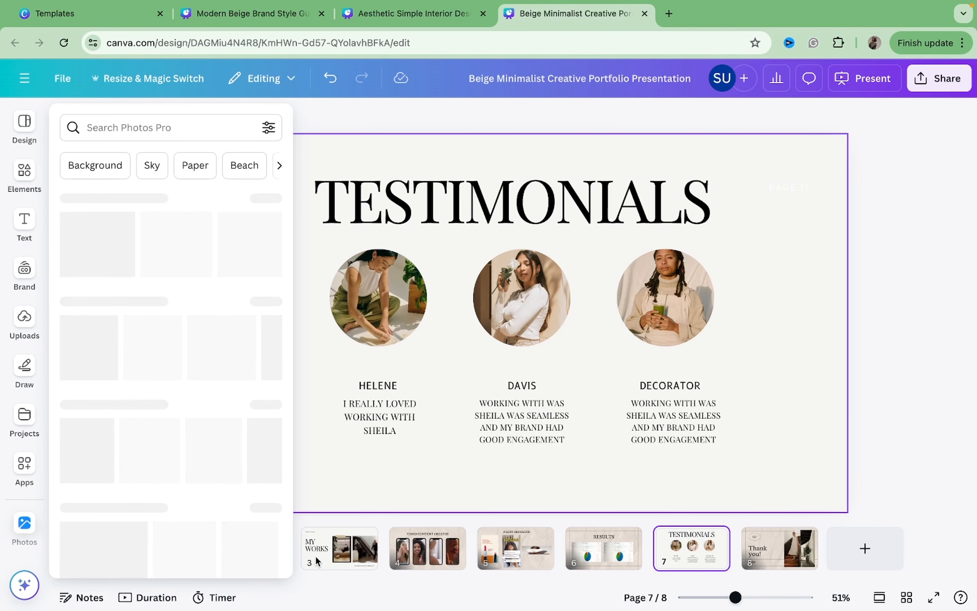
left_click(156, 560)
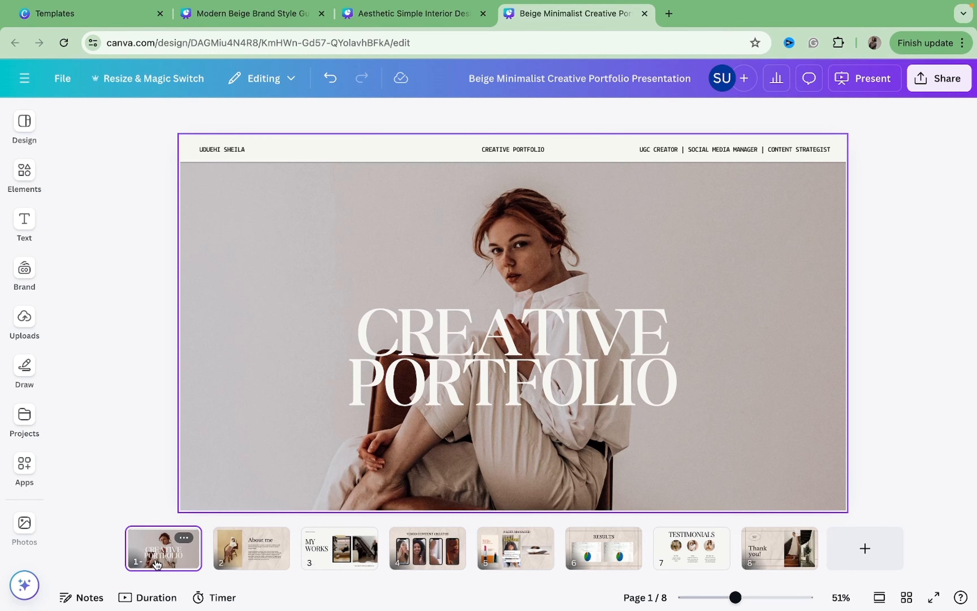
key("Right")
key("Right")
key("Right")
key("Right")
key("Right")
key("Right")
key("Right")
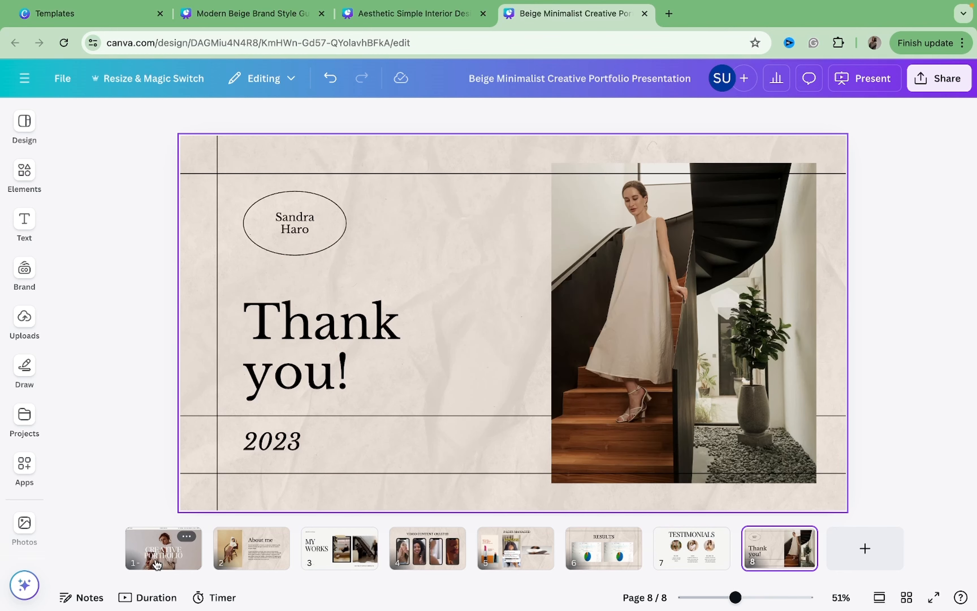
key("Left")
key("Left")
key("Left")
key("Left")
key("Left")
key("Left")
key("Left")
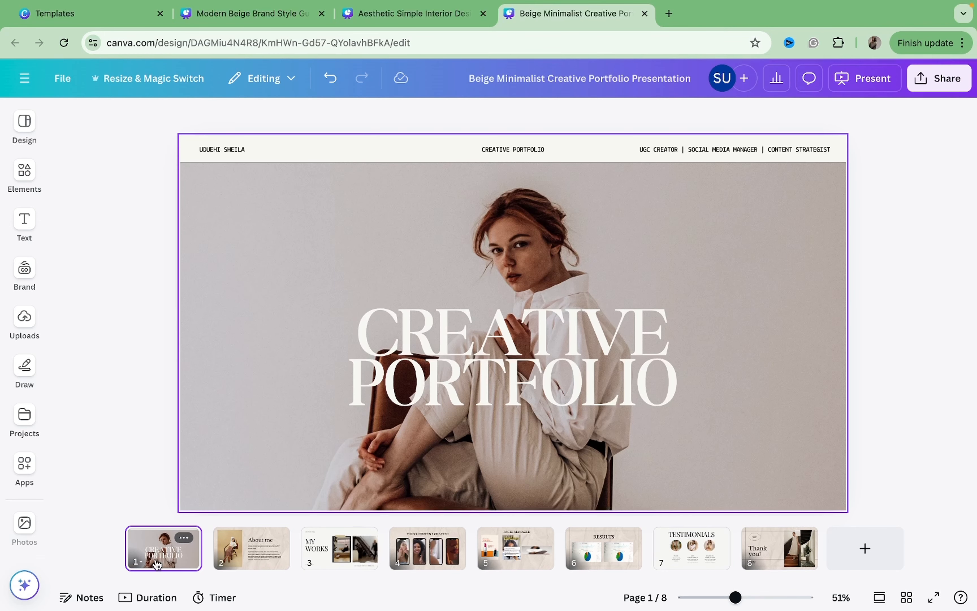
left_click(457, 359)
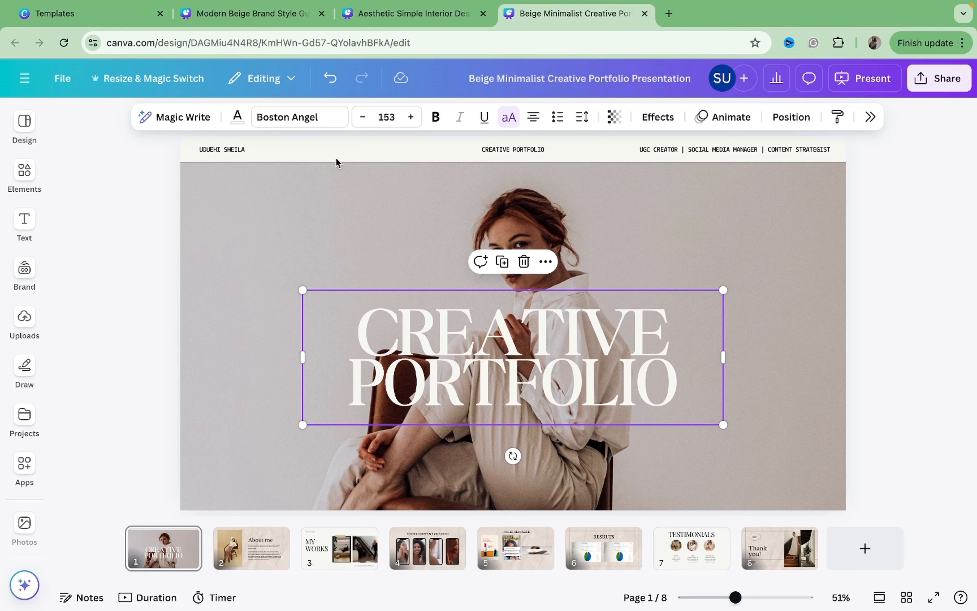
left_click(238, 555)
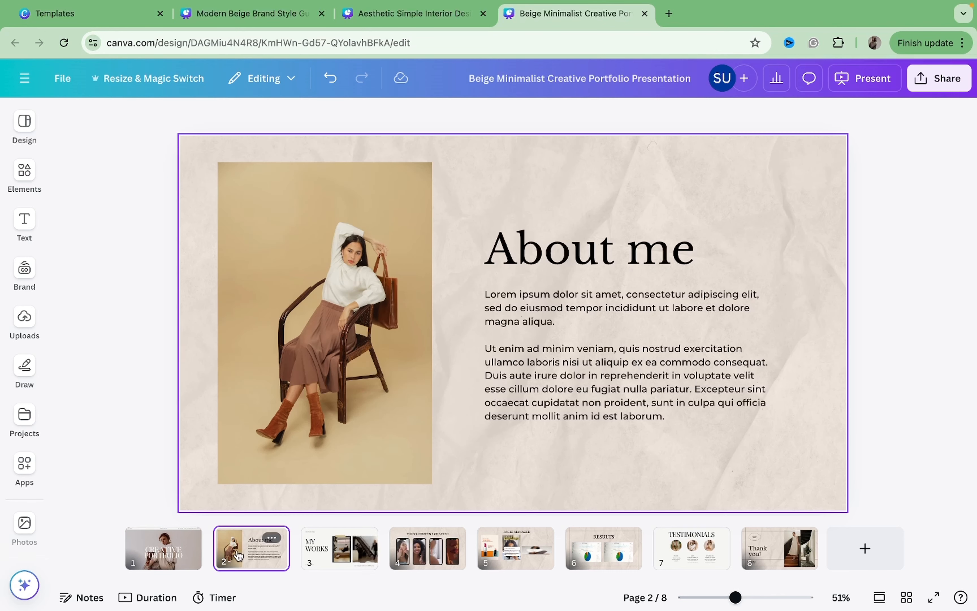
left_click(523, 266)
left_click(535, 322)
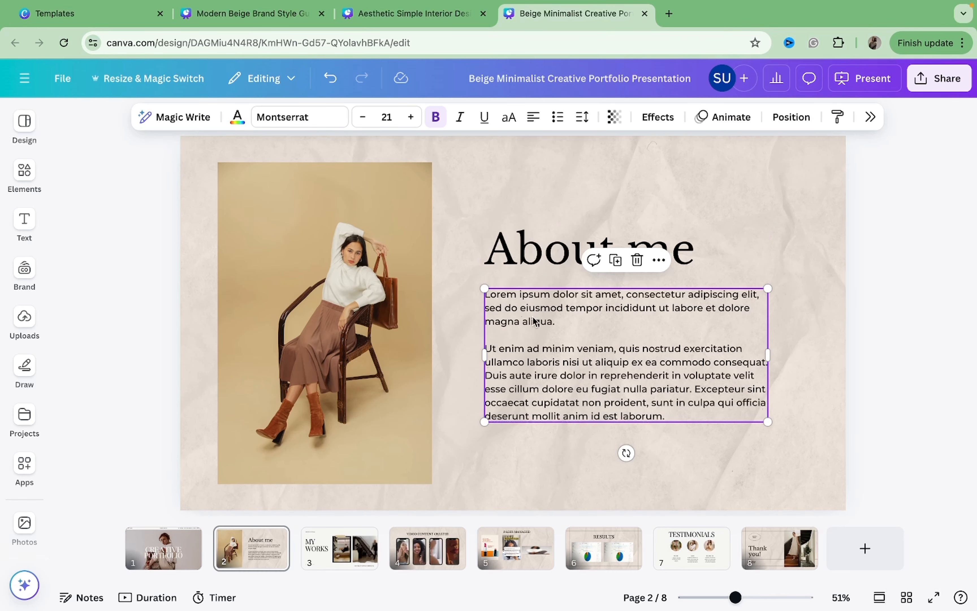
left_click(327, 543)
Change the MY WORKS title font to Boston Angel and apply it across the whole design.
left_click(370, 308)
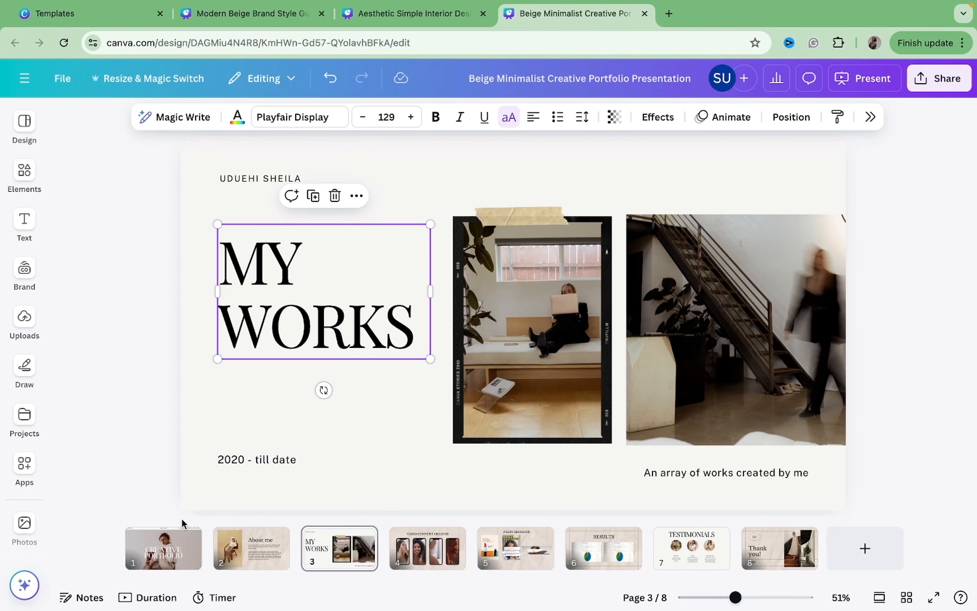
left_click(310, 125)
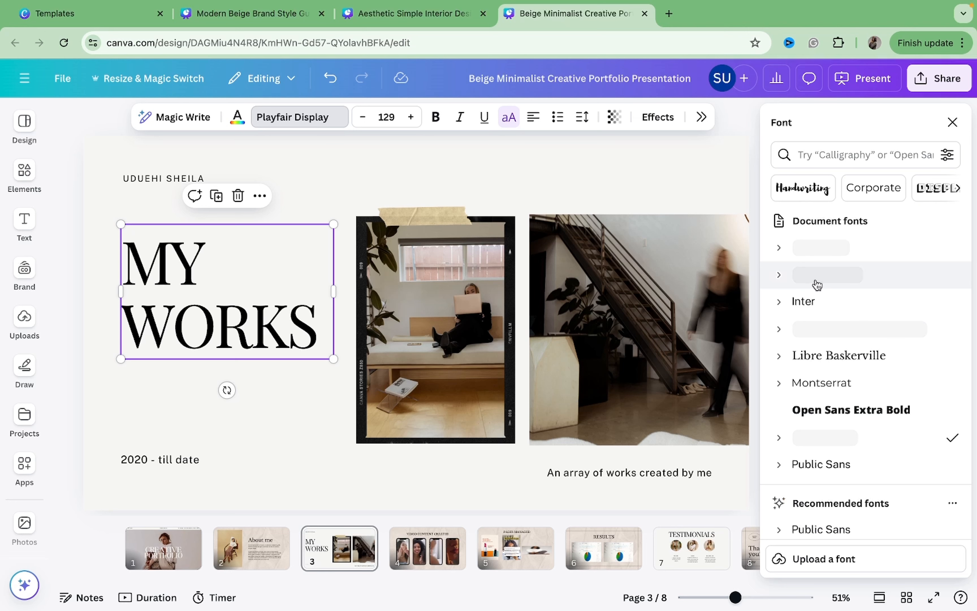
left_click(825, 275)
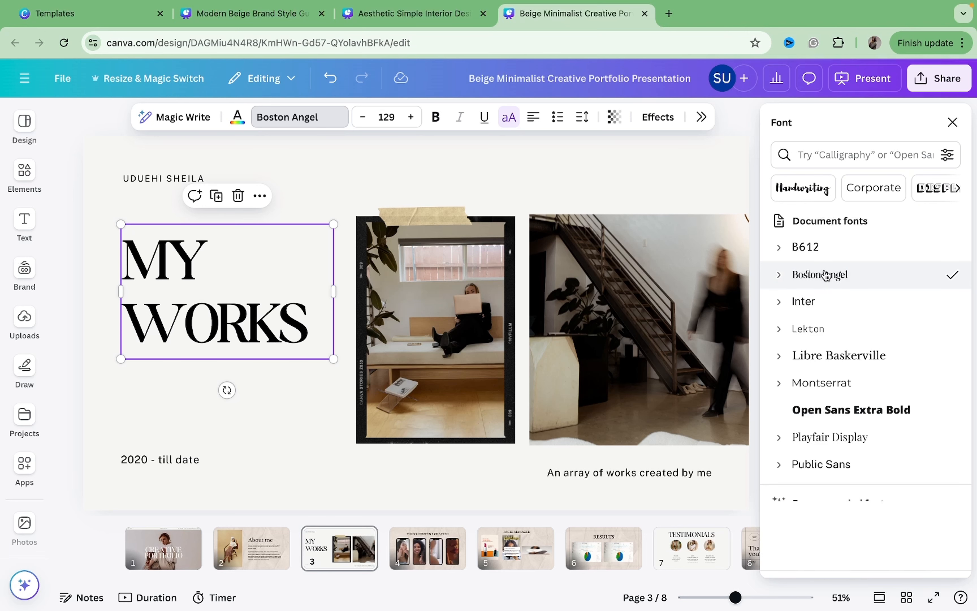
left_click(841, 558)
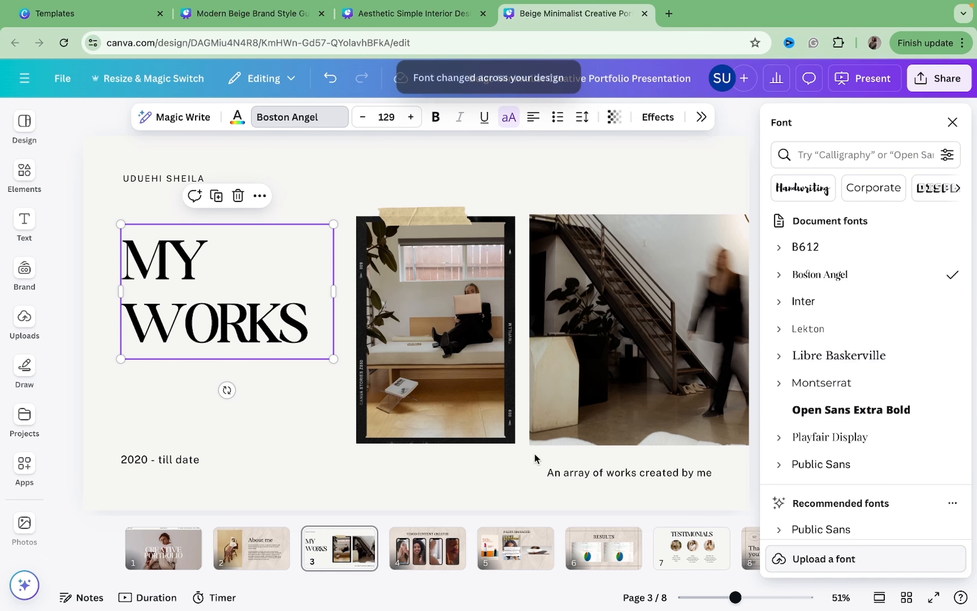
Review the pages again and check the fonts of the testimonial title and quotes.
left_click(263, 544)
left_click(646, 433)
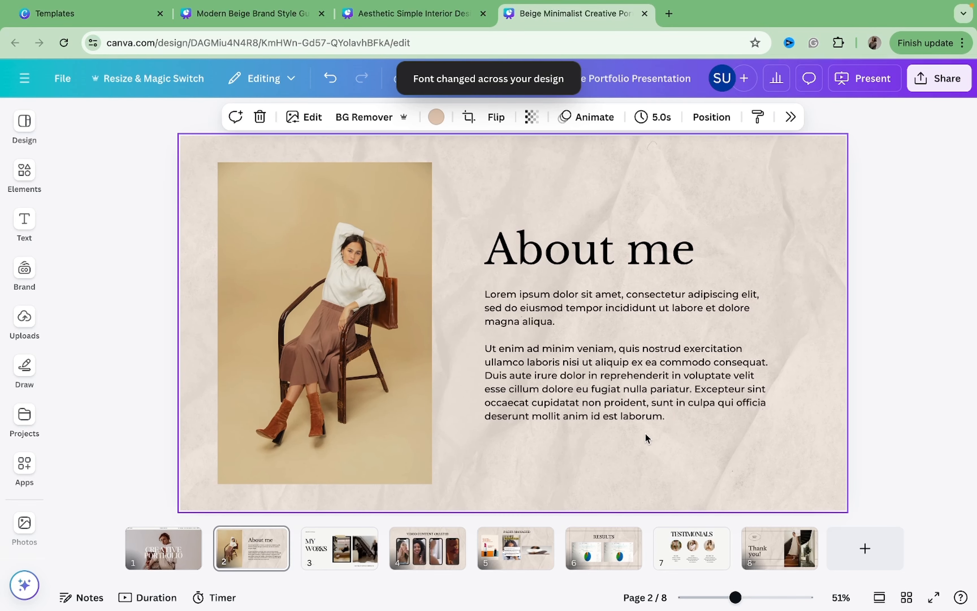
left_click(370, 537)
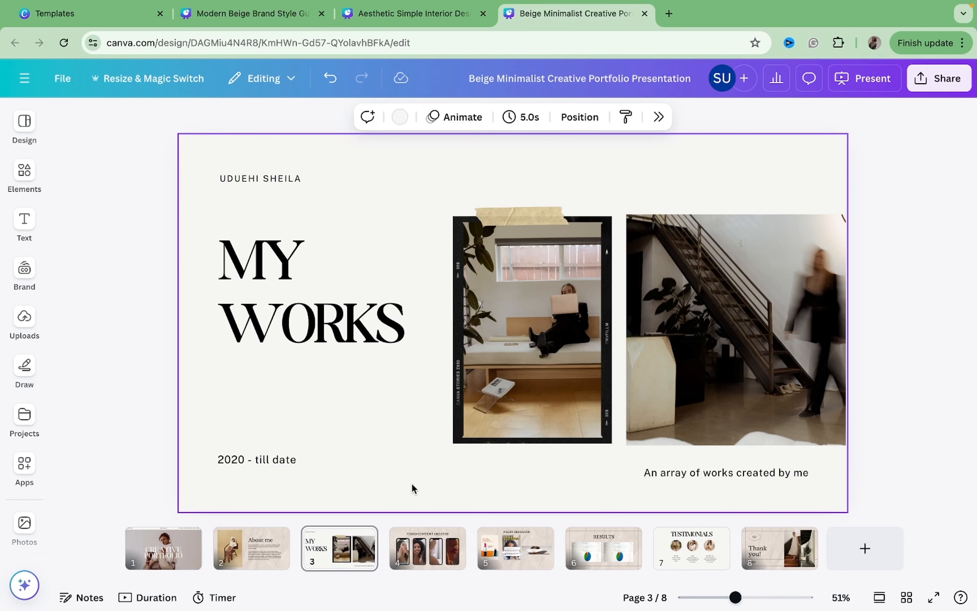
left_click(672, 553)
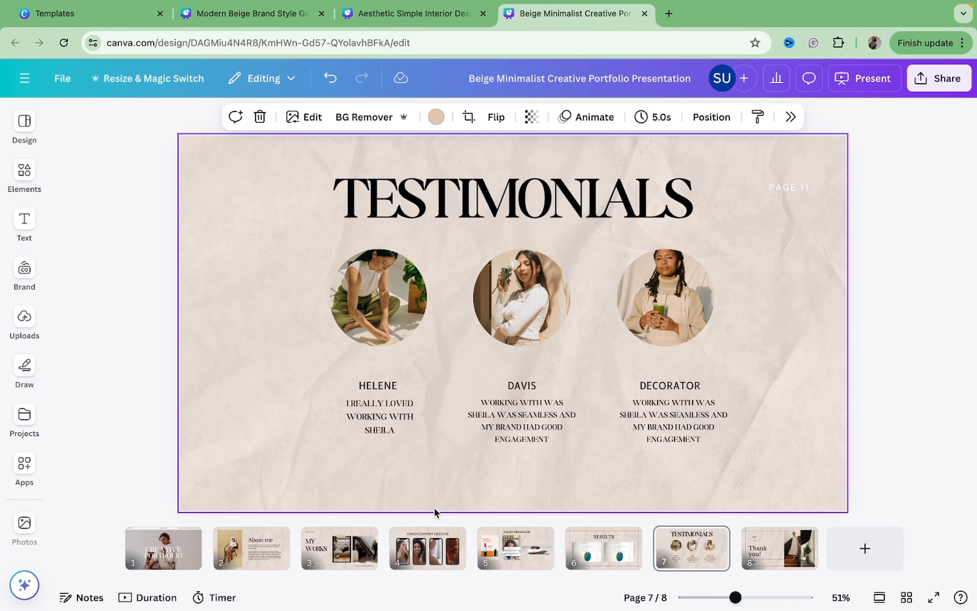
left_click(773, 186)
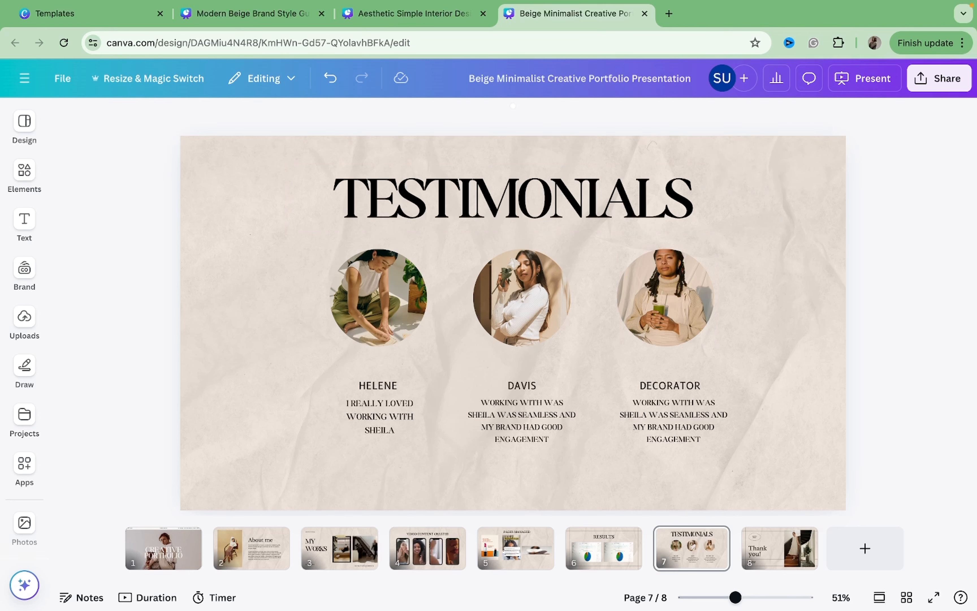
left_click(644, 210)
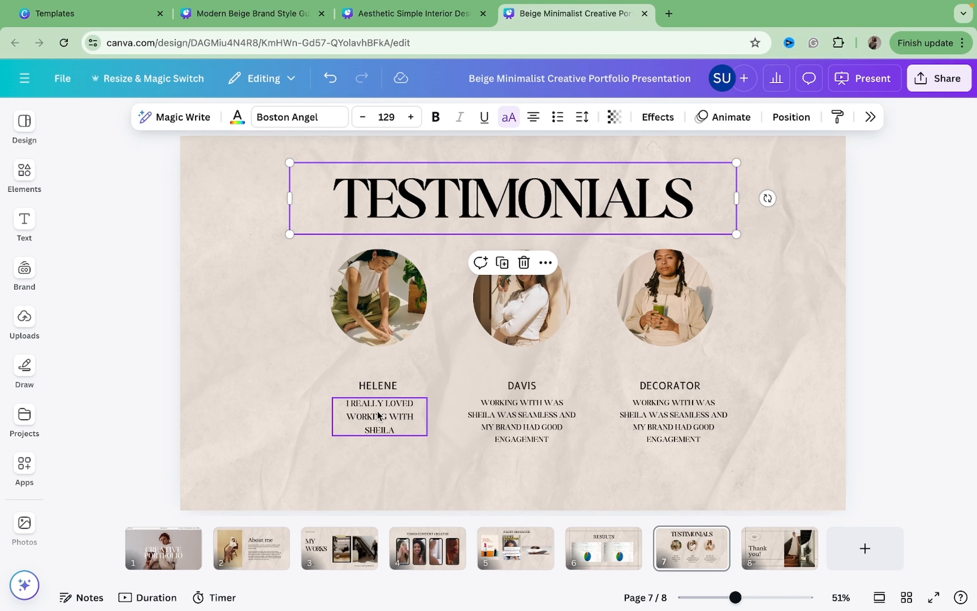
left_click(391, 420)
left_click(503, 417)
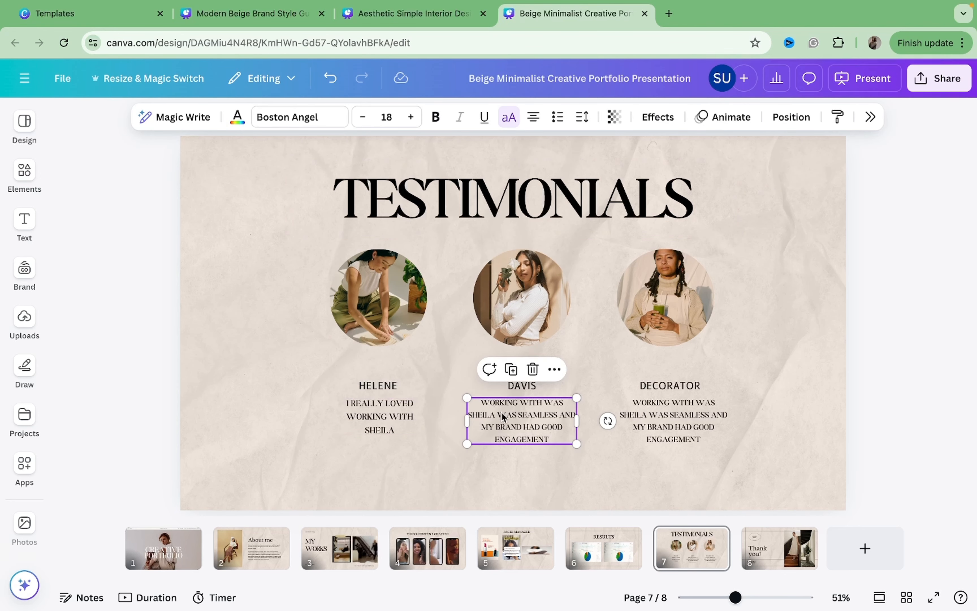
left_click(244, 557)
left_click(535, 376)
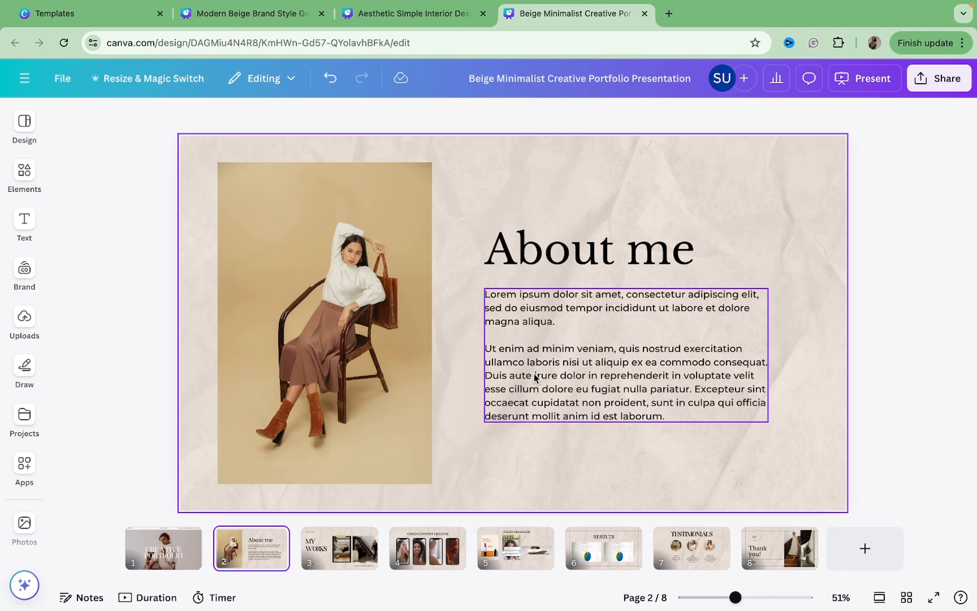
left_click(549, 266)
left_click(556, 342)
left_click(343, 541)
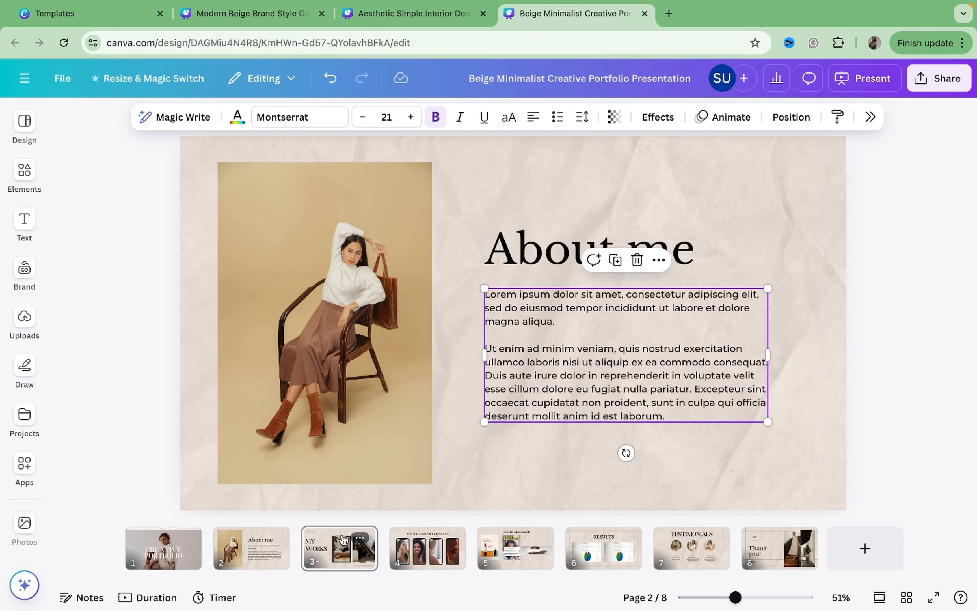
left_click(329, 320)
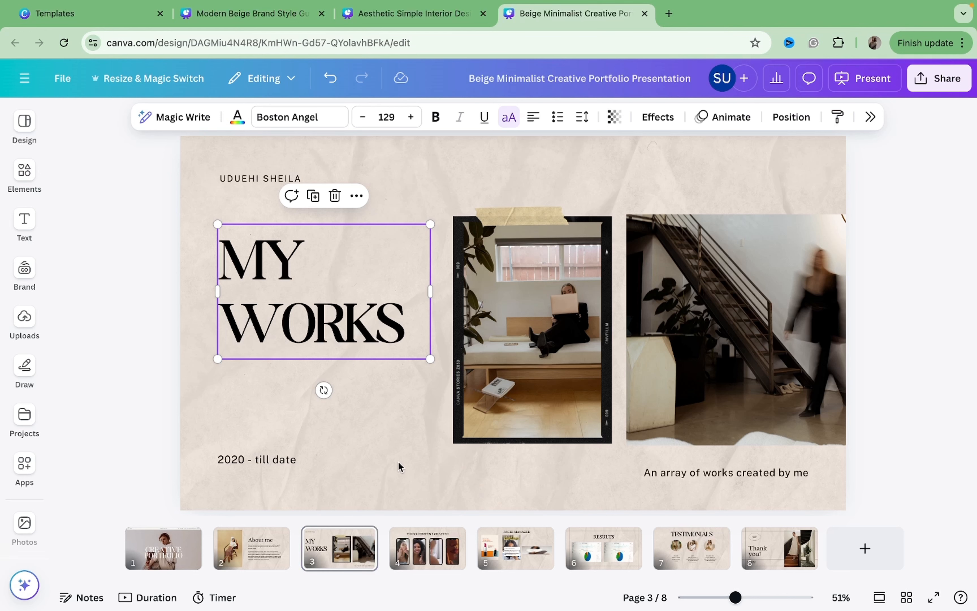
left_click(418, 553)
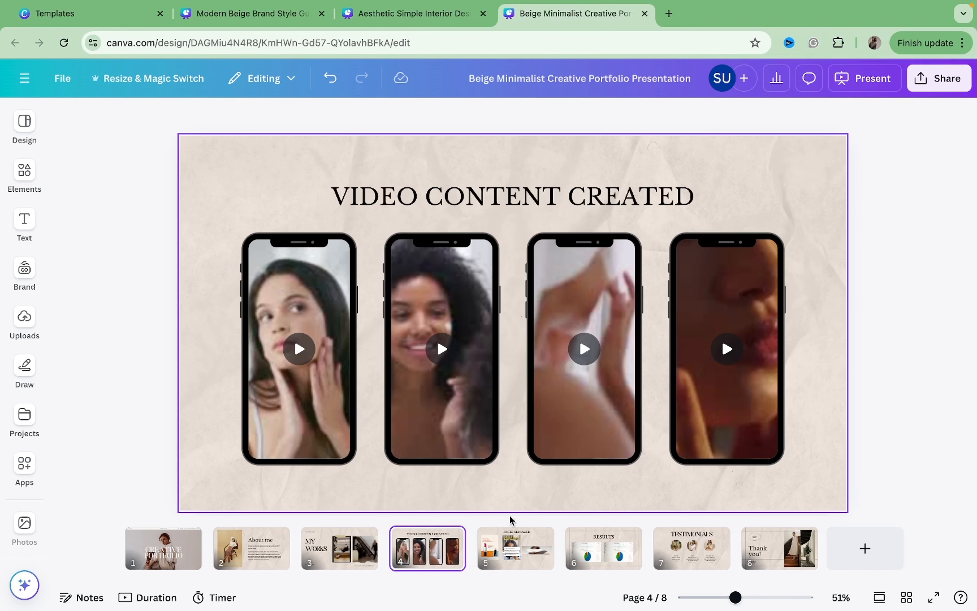
left_click(515, 538)
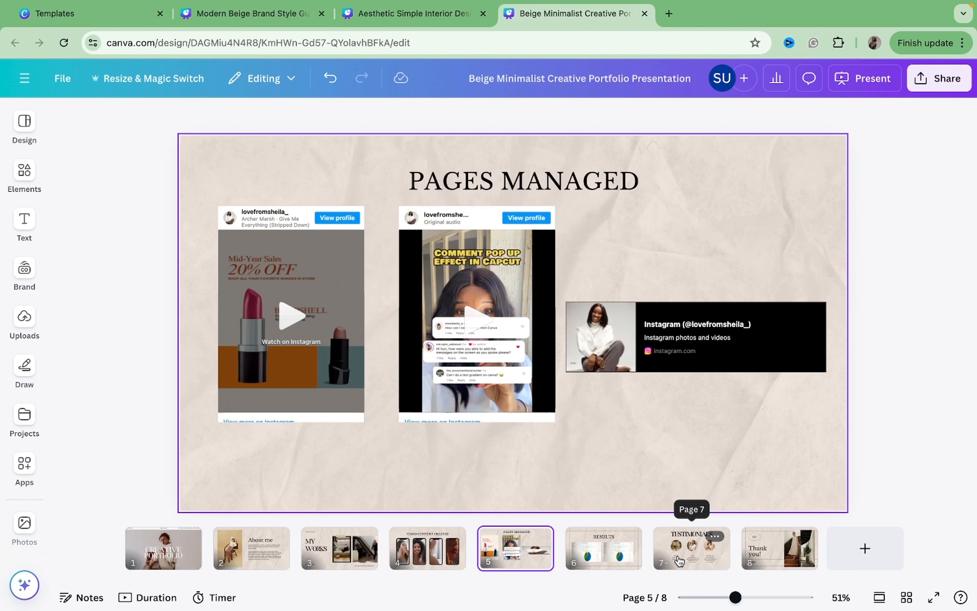
left_click(679, 561)
Try switching the testimonial quote font to Montserrat and applying it across the whole design.
left_click(564, 434)
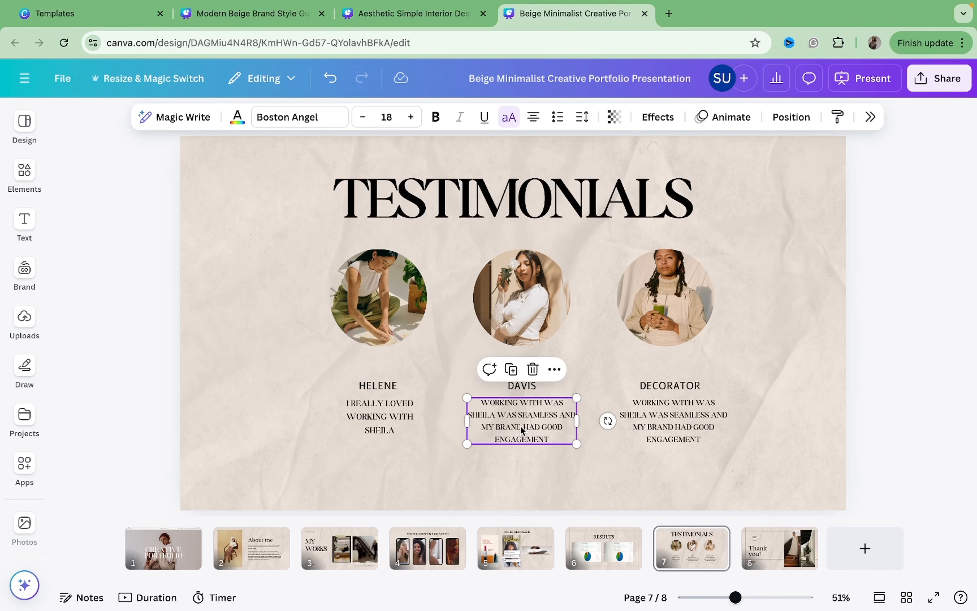
left_click(286, 117)
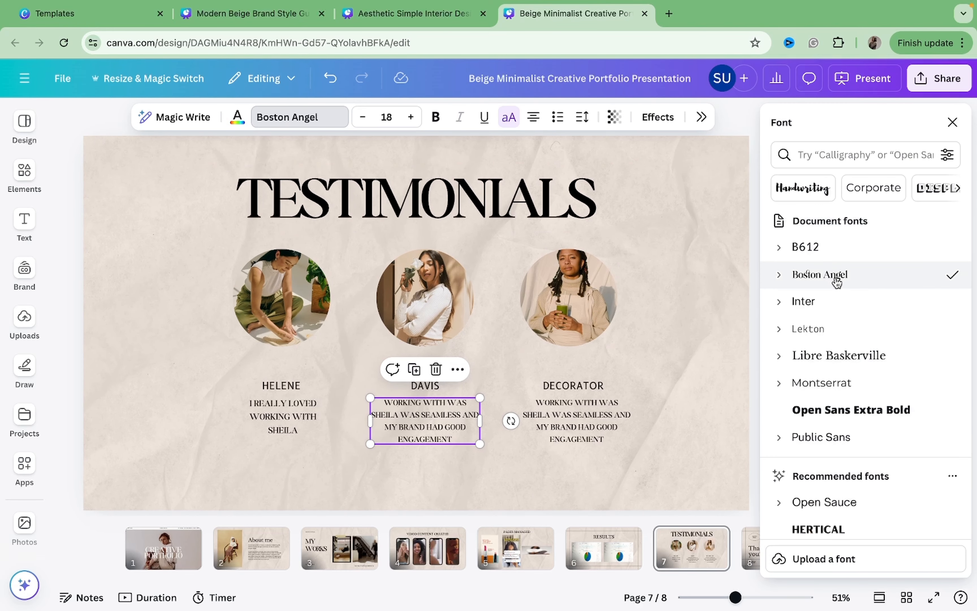
left_click(840, 385)
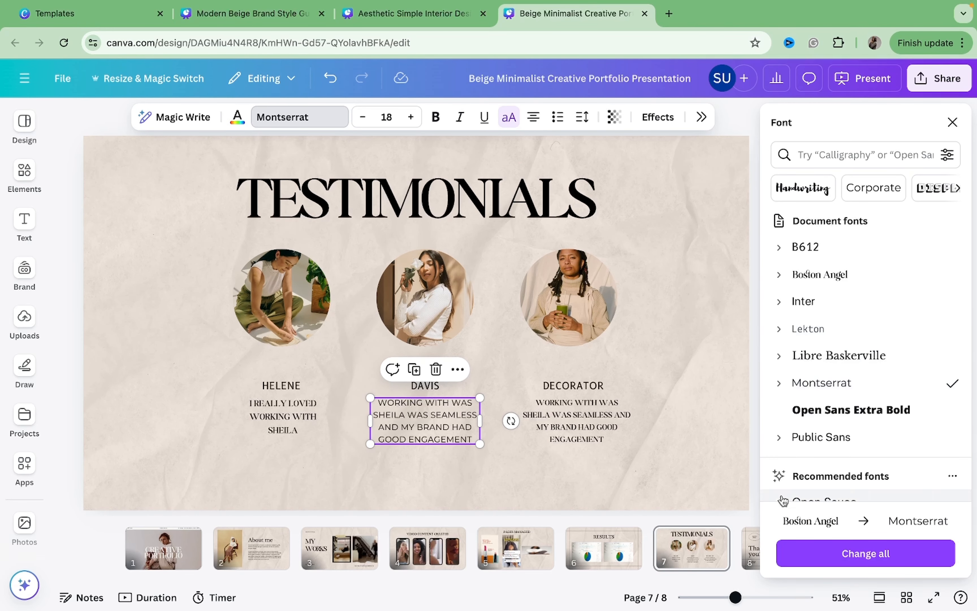
left_click(825, 562)
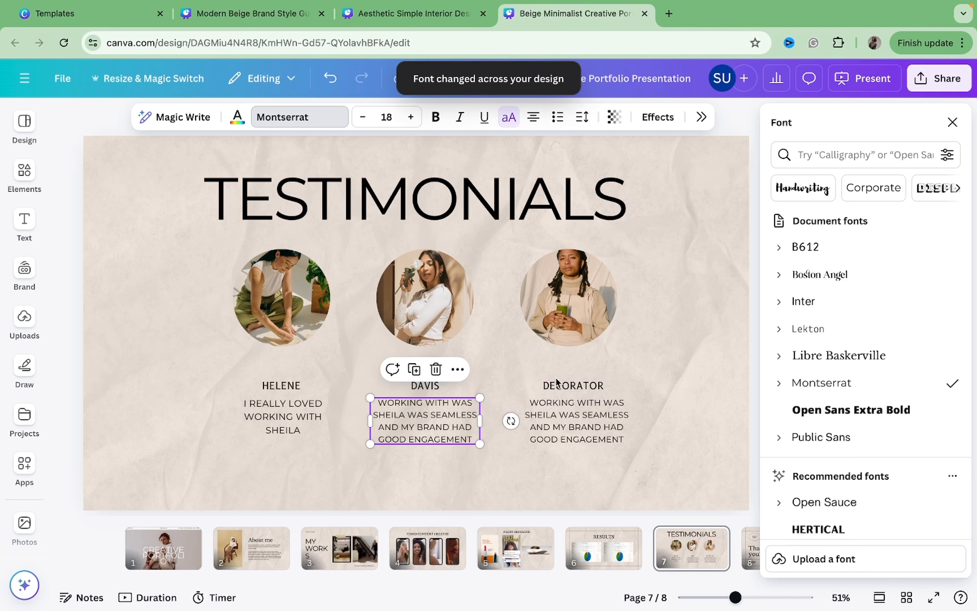
Inspect the fonts of the testimonial names, quotes and TESTIMONIALS title.
left_click(559, 388)
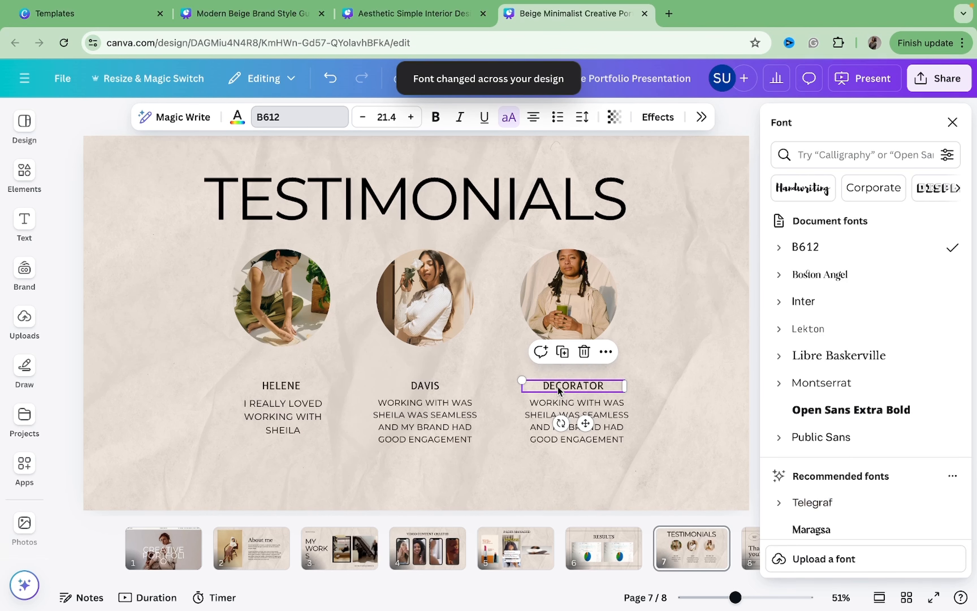
left_click(533, 439)
left_click(542, 390)
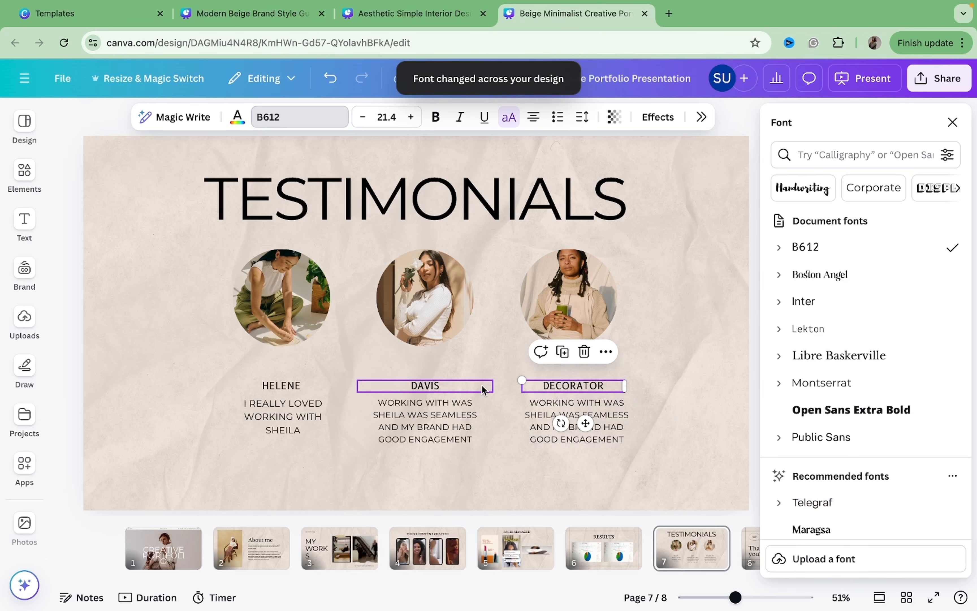
left_click(472, 384)
left_click(342, 378)
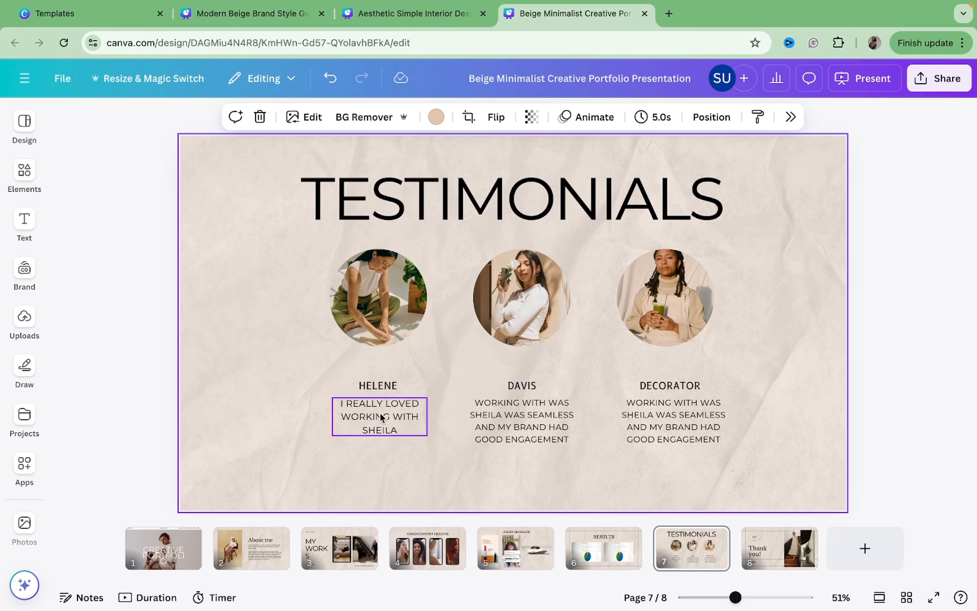
left_click(381, 413)
left_click(489, 412)
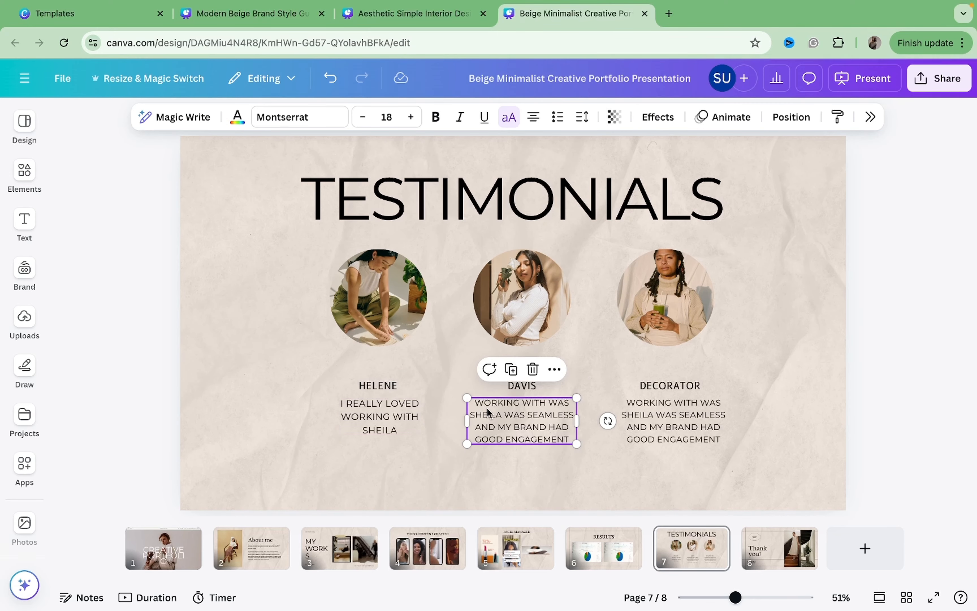
left_click(434, 229)
Undo the design-wide switch to Montserrat.
left_click(262, 561)
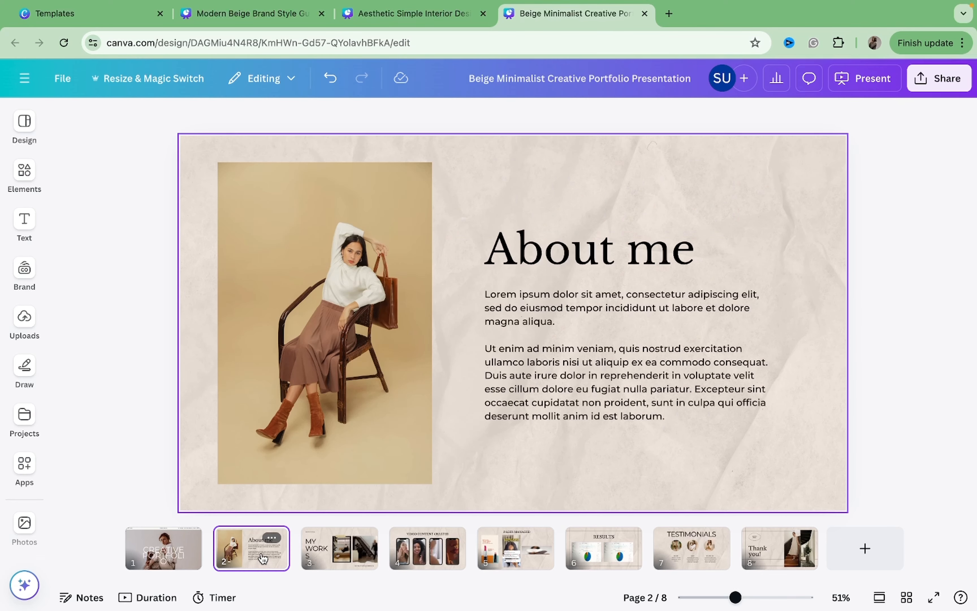
left_click(151, 556)
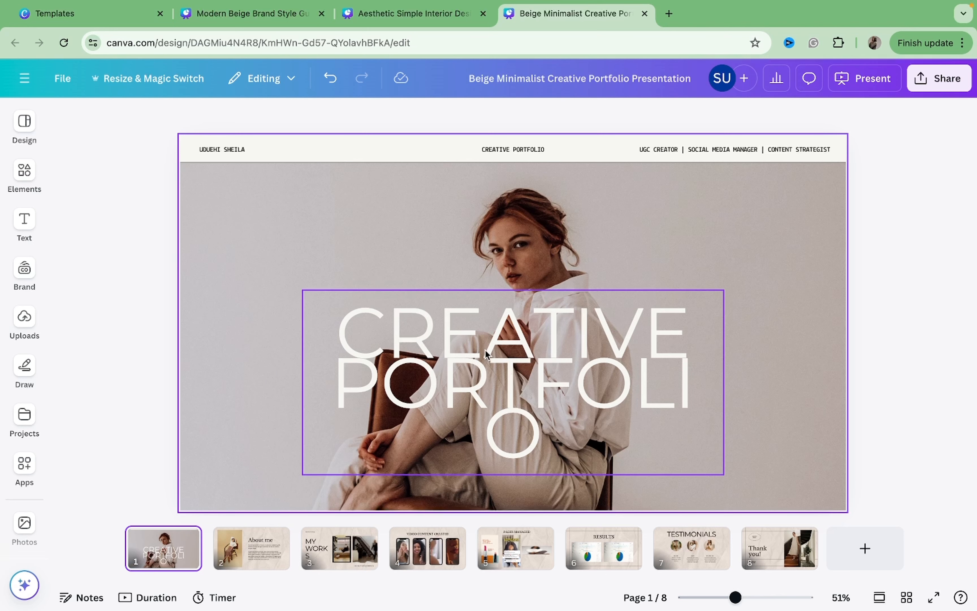
left_click(330, 78)
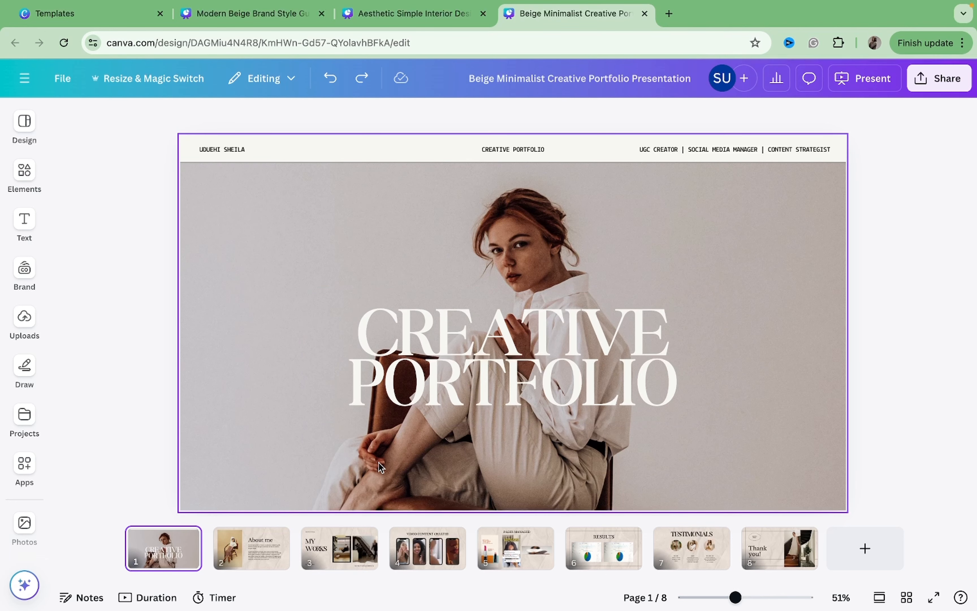
Change the Helene and Decorator testimonial quotes on the Testimonials page to the Montserrat font.
left_click(512, 562)
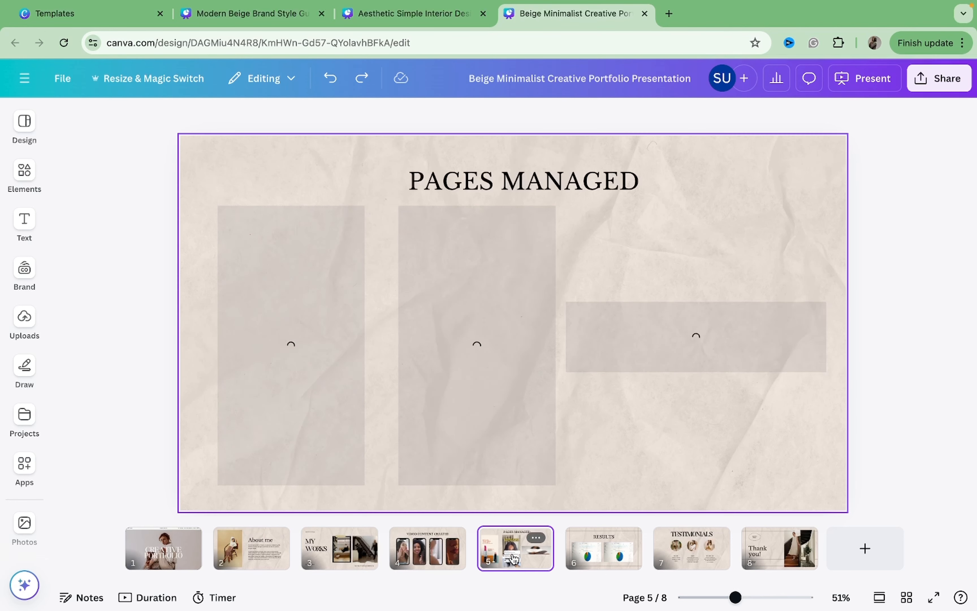
left_click(720, 570)
left_click(393, 409)
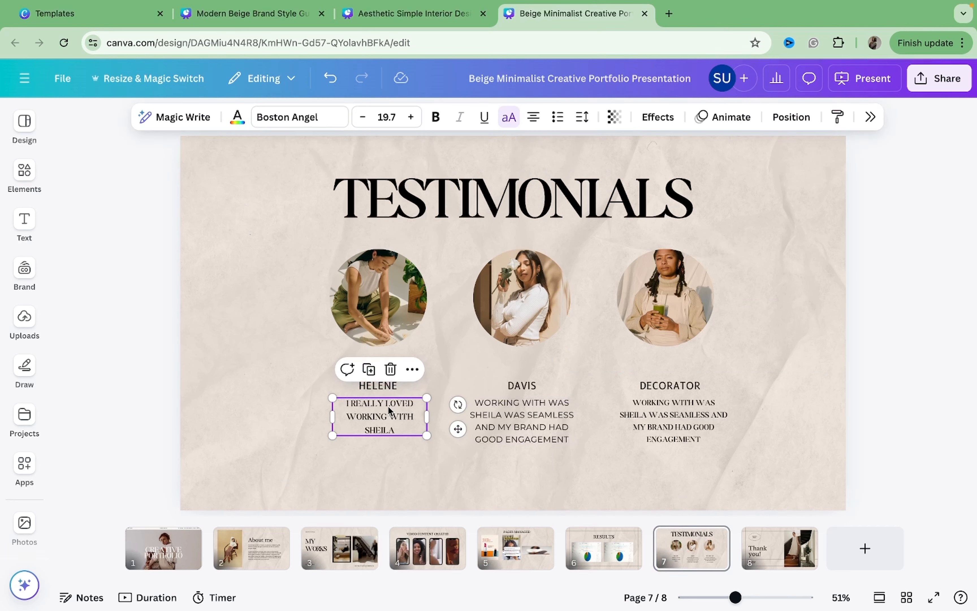
left_click(315, 121)
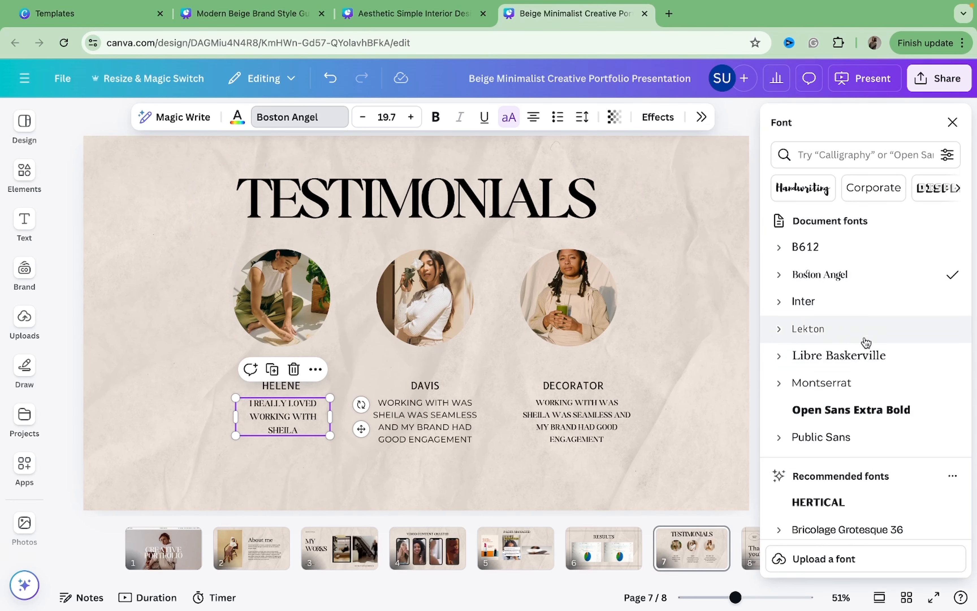
left_click(855, 391)
left_click(425, 420)
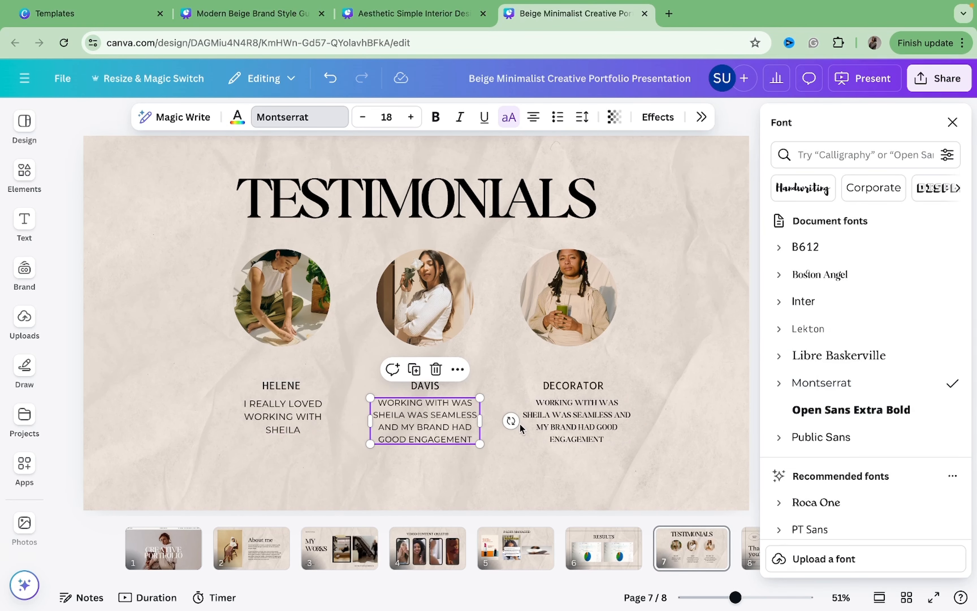
left_click(610, 436)
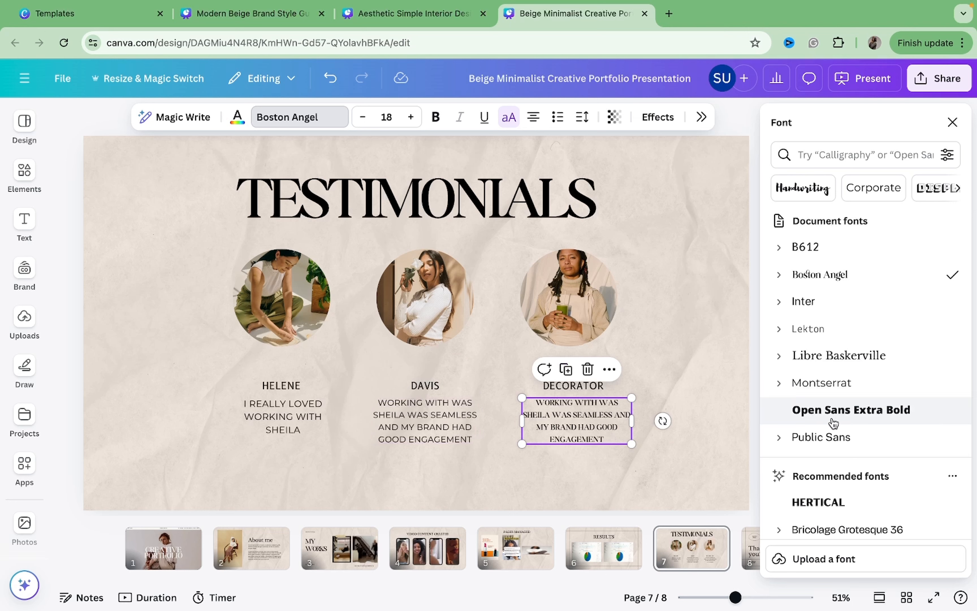
left_click(819, 393)
Set the font size of the Helene and Davis testimonial quotes to 16.
left_click(439, 427)
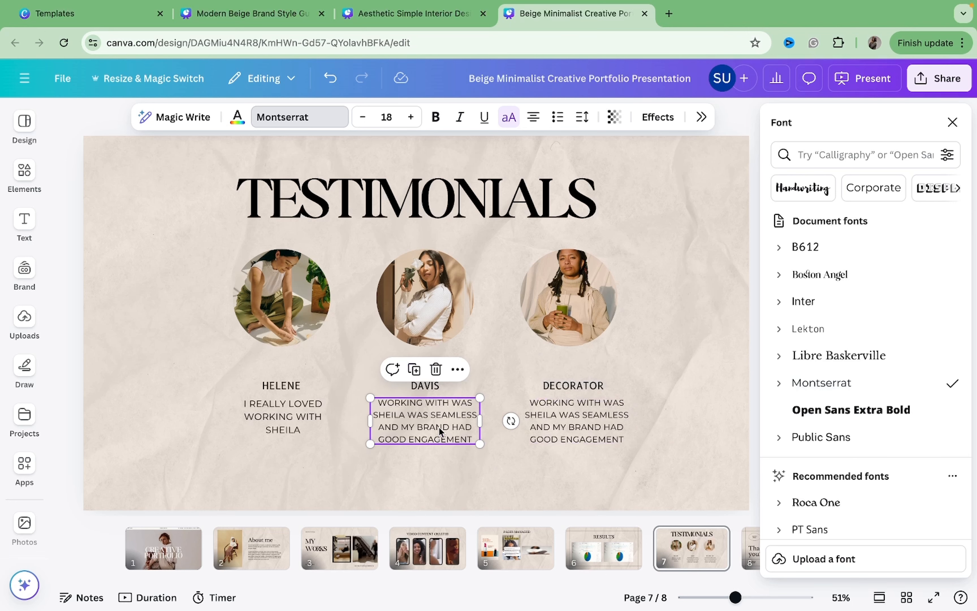
left_click(260, 420)
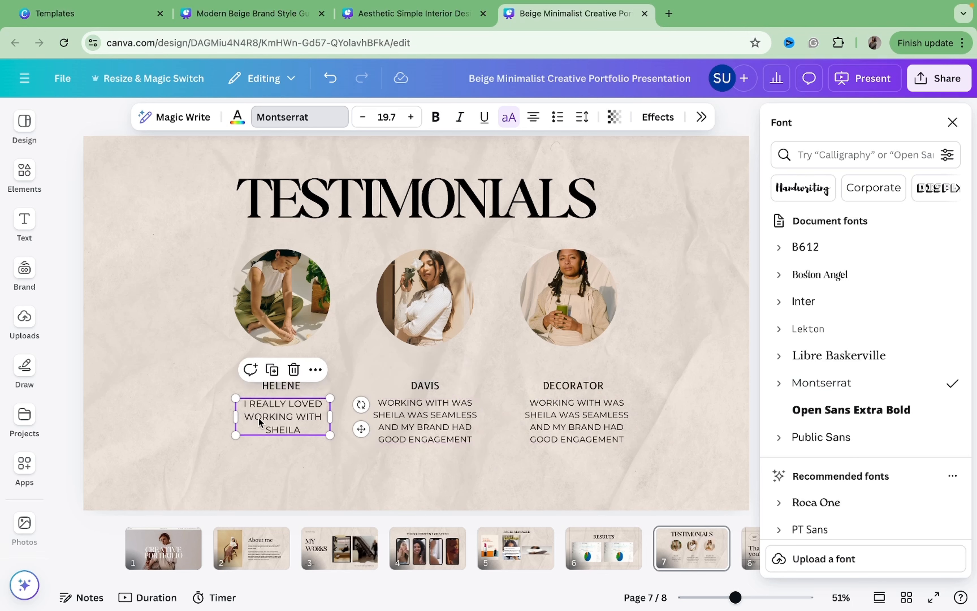
left_click(410, 118)
left_click(410, 118)
left_click(400, 121)
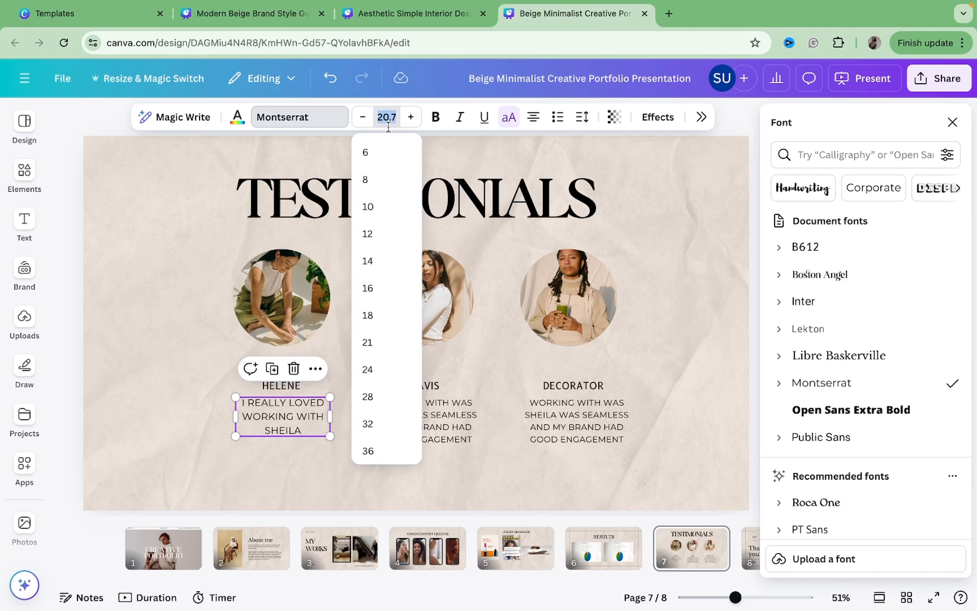
left_click(380, 293)
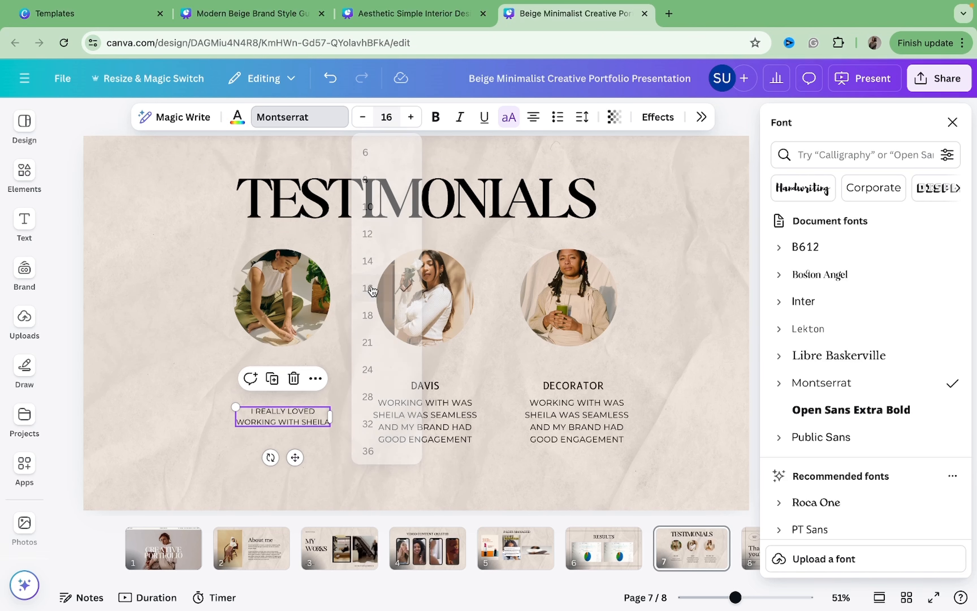
left_click(406, 425)
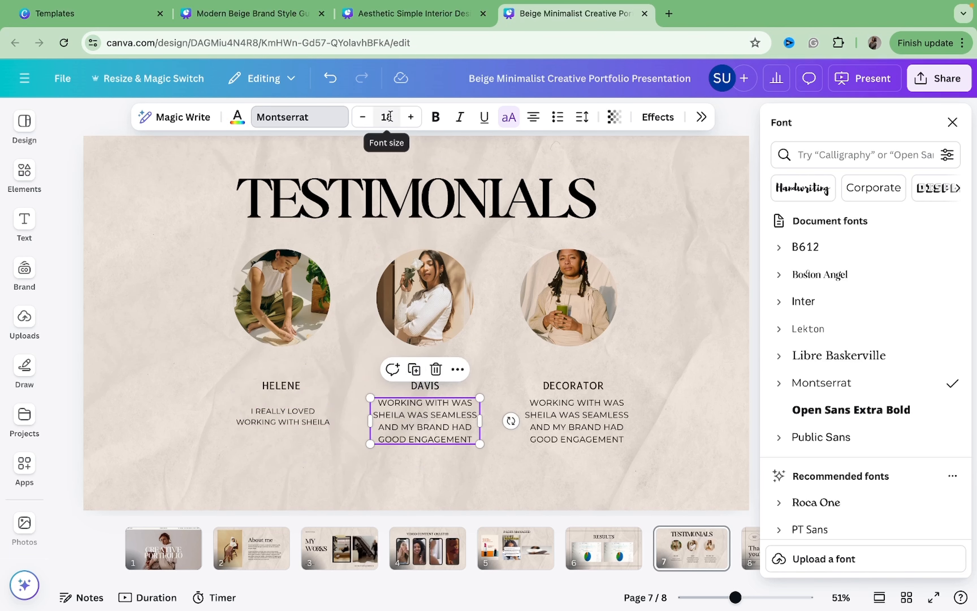
left_click(364, 116)
left_click(363, 117)
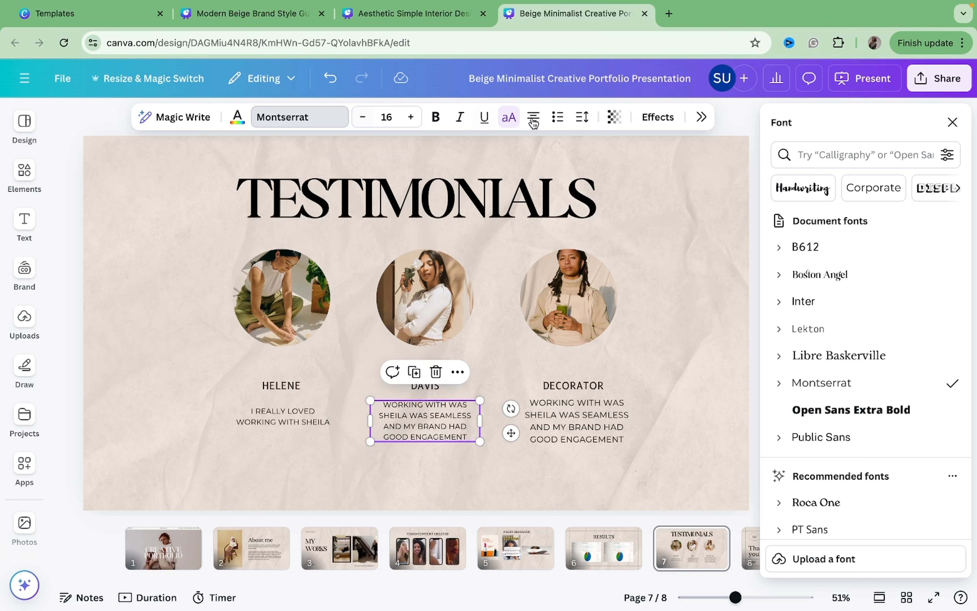
Switch the Davis and Decorator quotes to sentence case and reduce the Decorator quote to size 16.
left_click(509, 119)
left_click(599, 433)
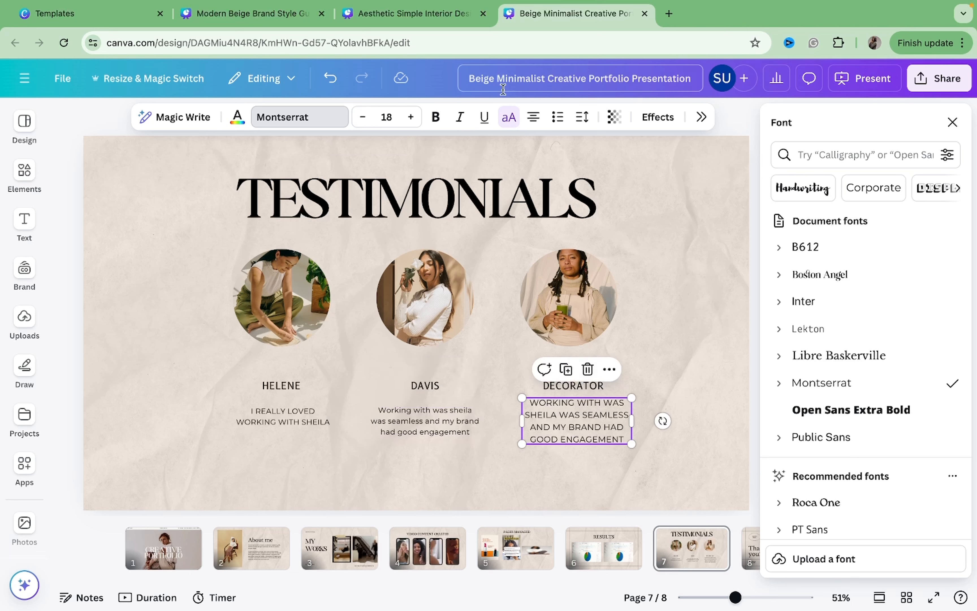
left_click(512, 124)
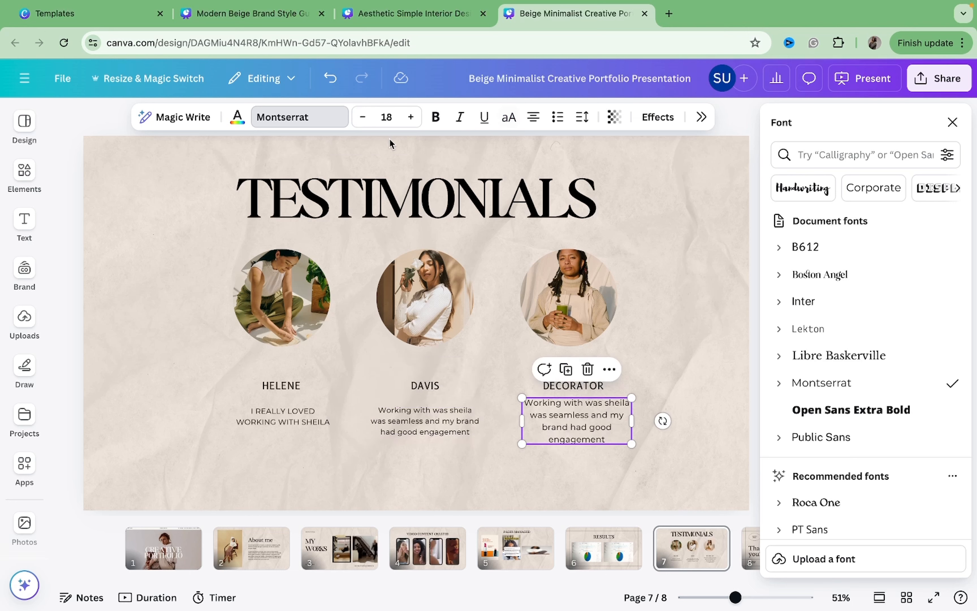
left_click(364, 118)
left_click(365, 118)
Nudge the Davis and Decorator quotes slightly upward to sit closer to their names.
left_click(434, 413)
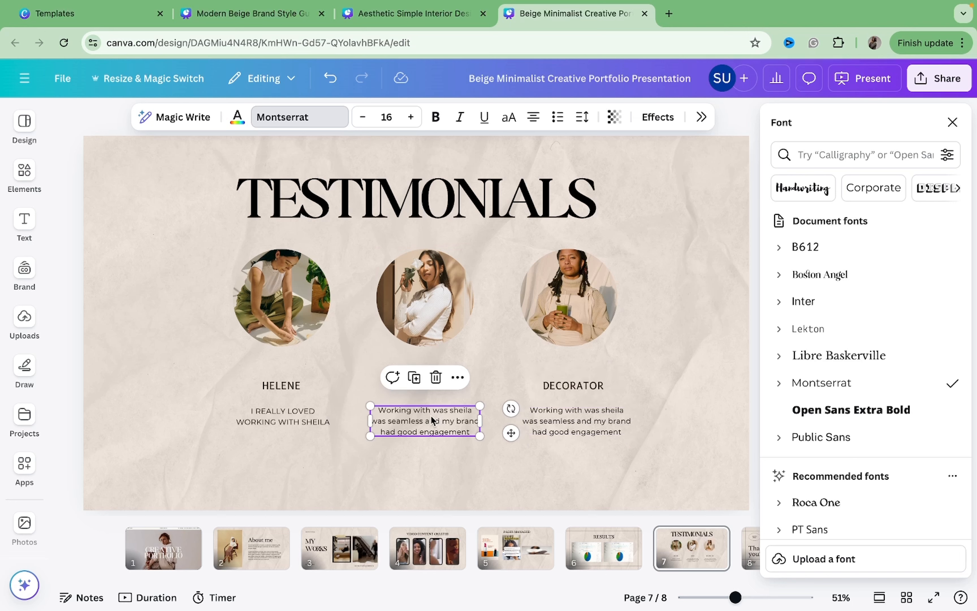
left_click_drag(434, 413, 432, 406)
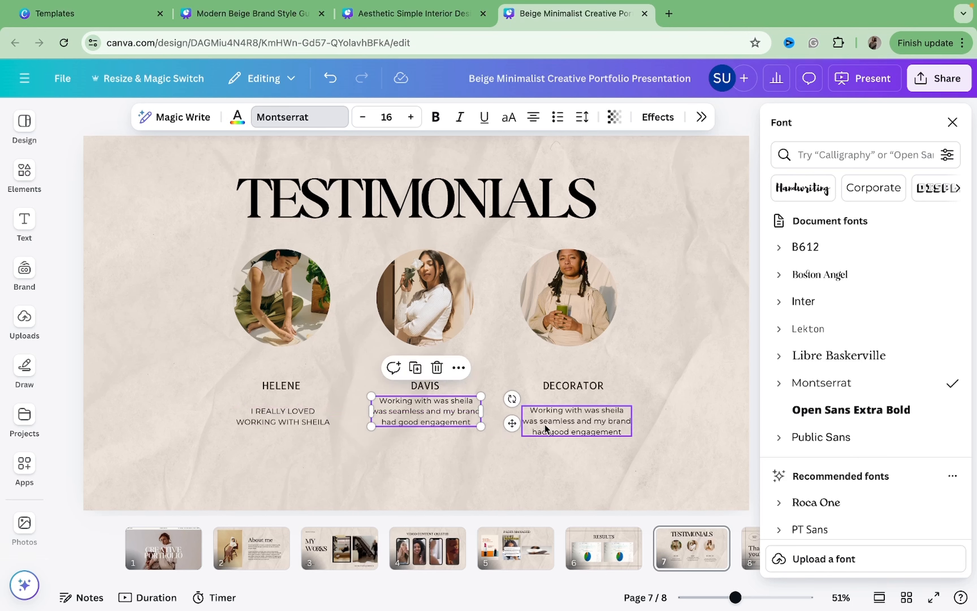
left_click_drag(548, 426, 549, 421)
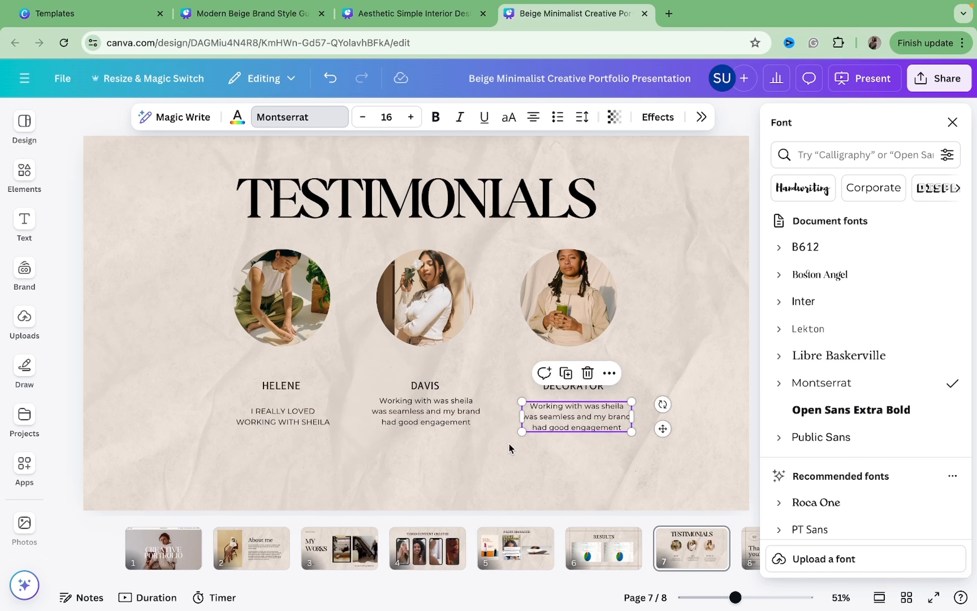
left_click(318, 432)
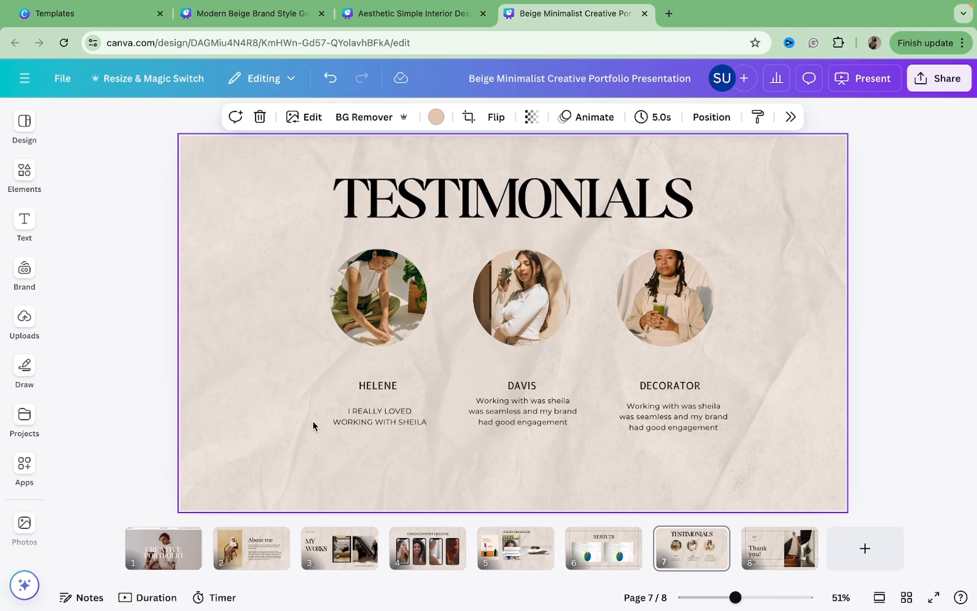
Nudge the Helene quote slightly upward and switch it to sentence case.
left_click(371, 422)
left_click_drag(371, 422, 371, 418)
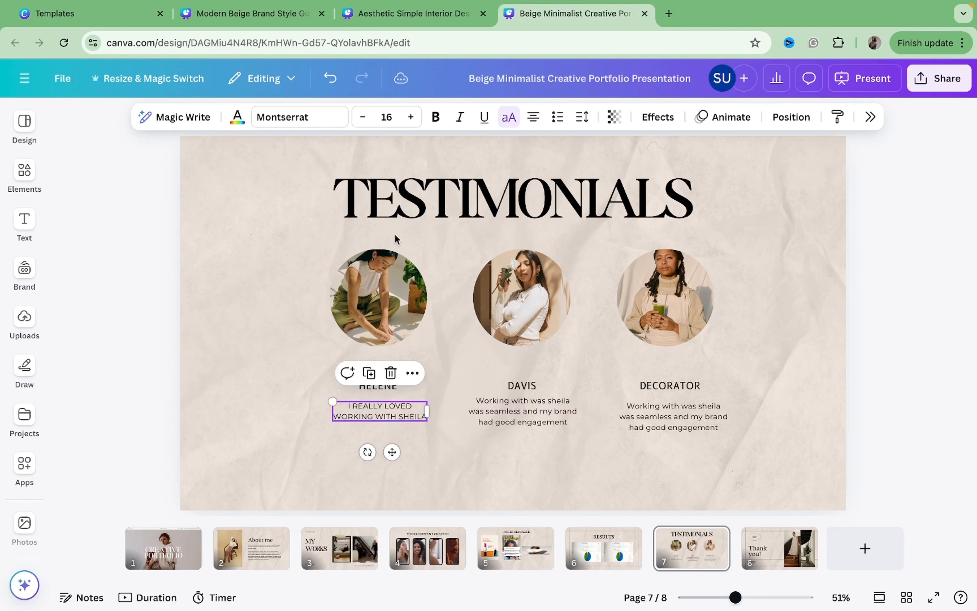
left_click(509, 117)
left_click(325, 266)
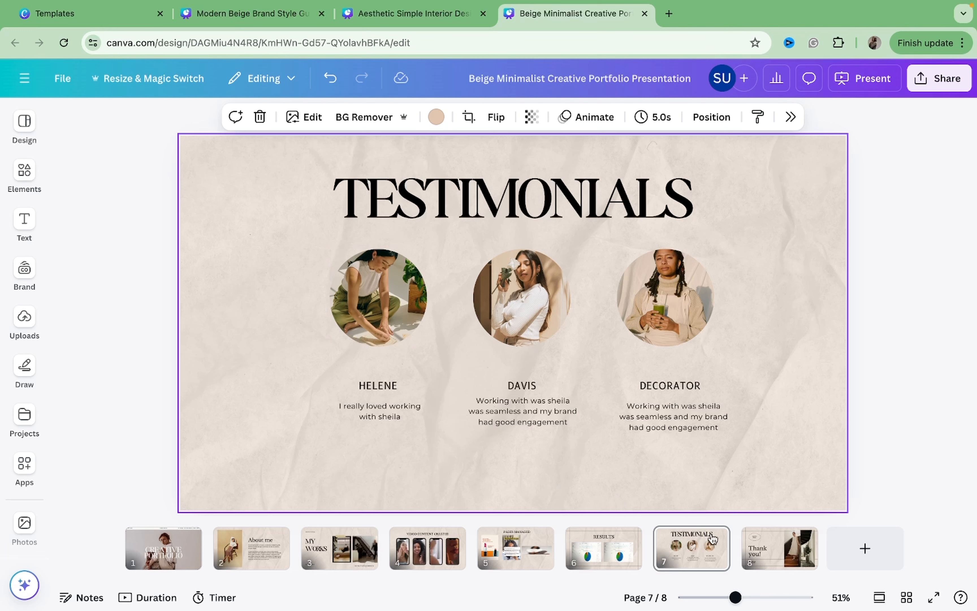
Change the PAGES MANAGED title on page 5 to the Boston Angel font.
left_click(616, 559)
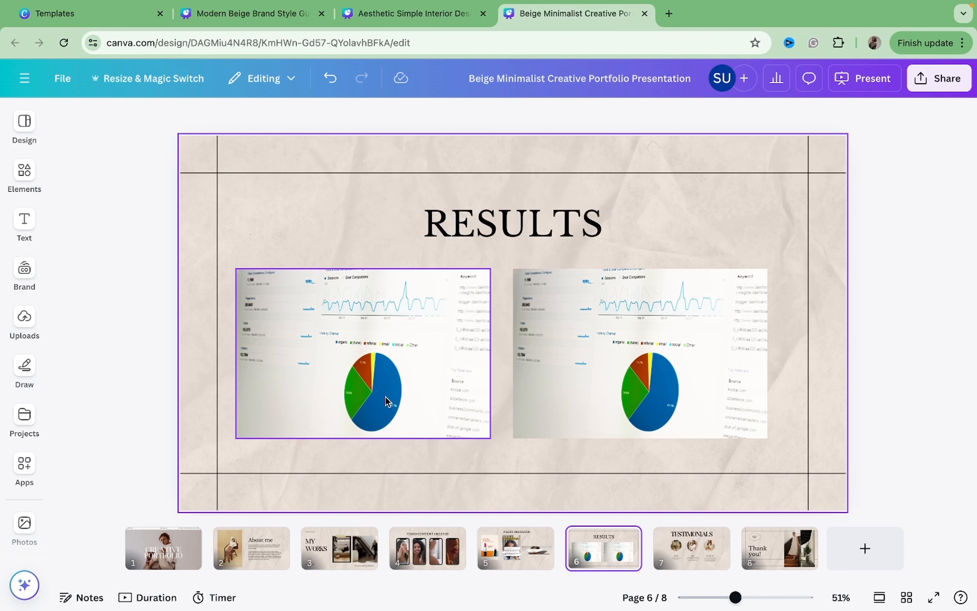
left_click(519, 570)
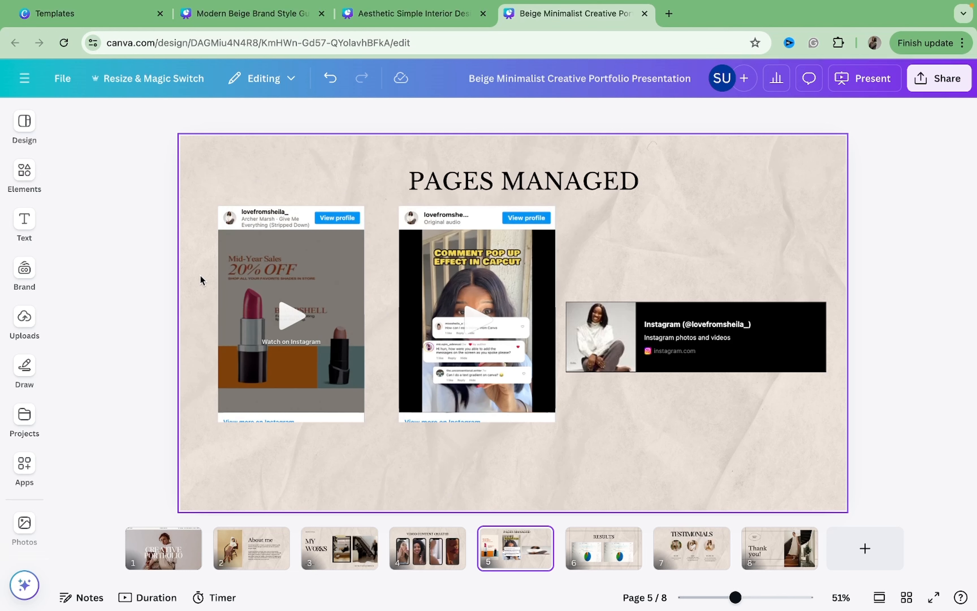
left_click_drag(638, 336, 639, 337)
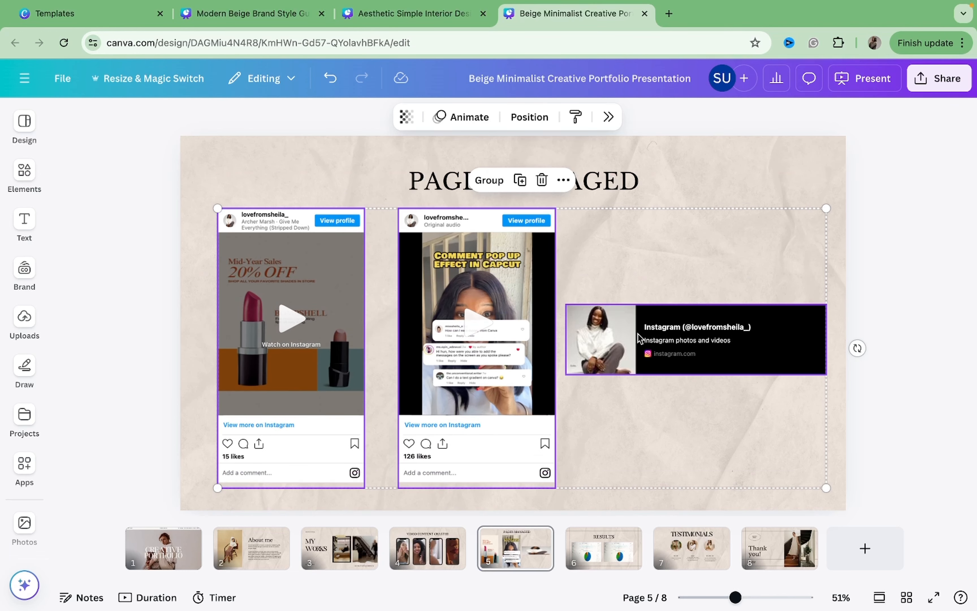
left_click(709, 133)
left_click(632, 179)
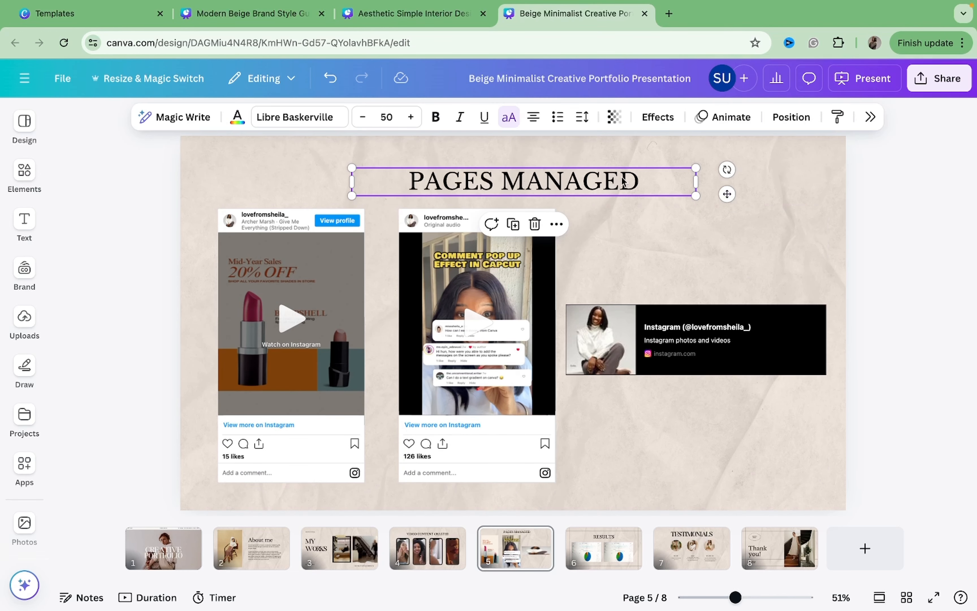
left_click(297, 117)
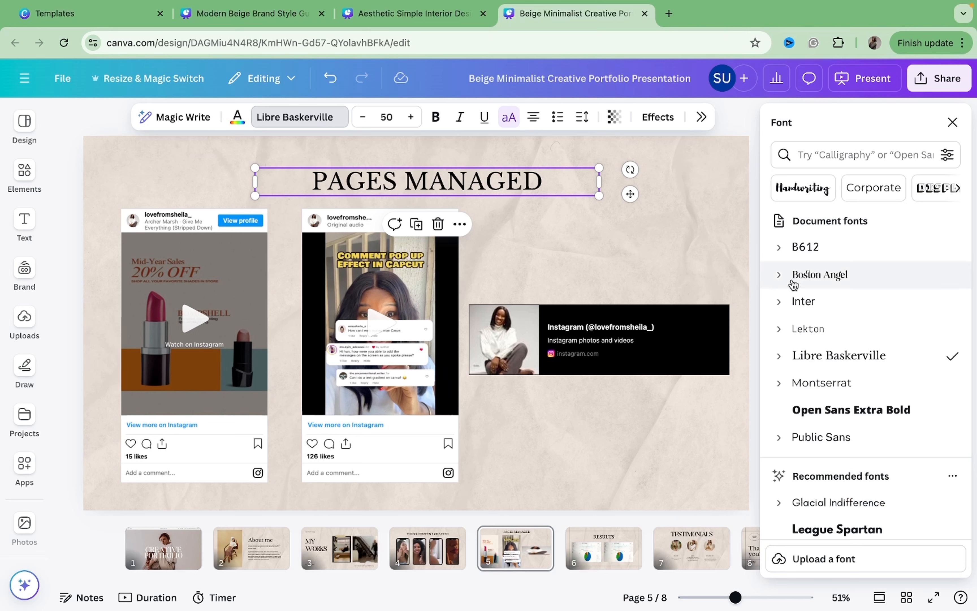
left_click(820, 275)
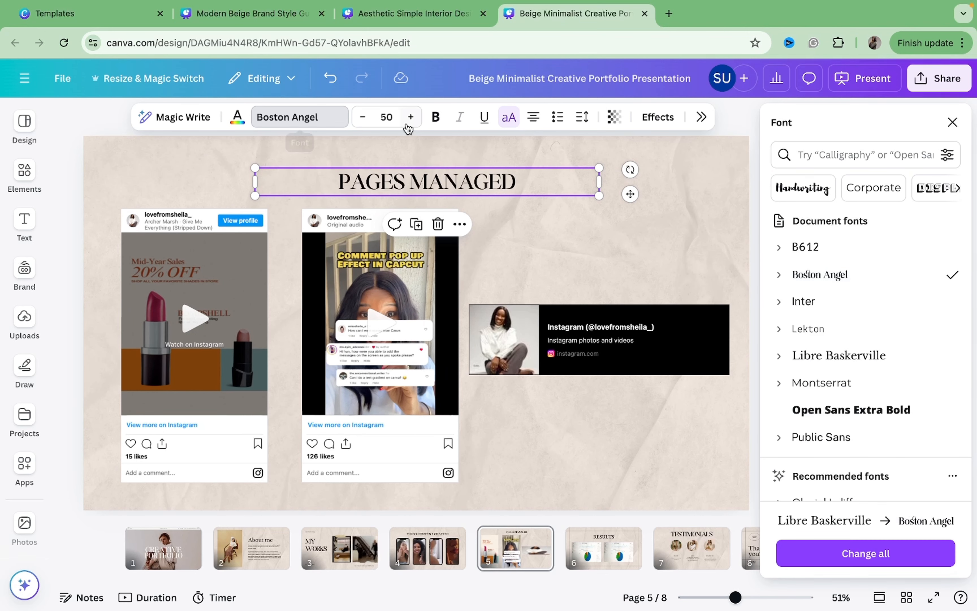
Enlarge the PAGES MANAGED title to about 73 and reposition it centred above the embeds.
left_click_drag(601, 181, 565, 159)
left_click(584, 235)
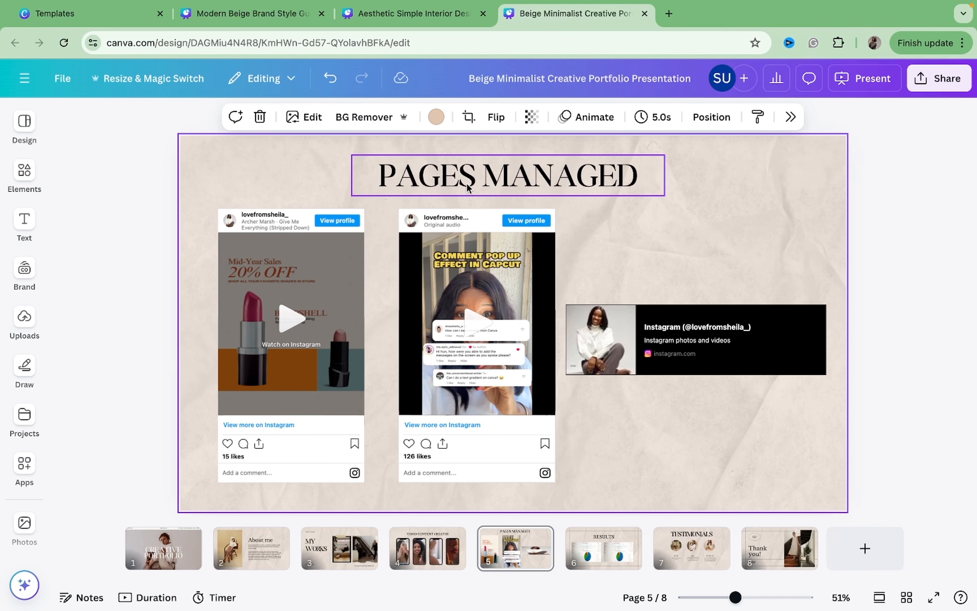
mouse_move(467, 188)
left_mouse_down()
mouse_move(515, 181)
mouse_move(480, 178)
left_mouse_up()
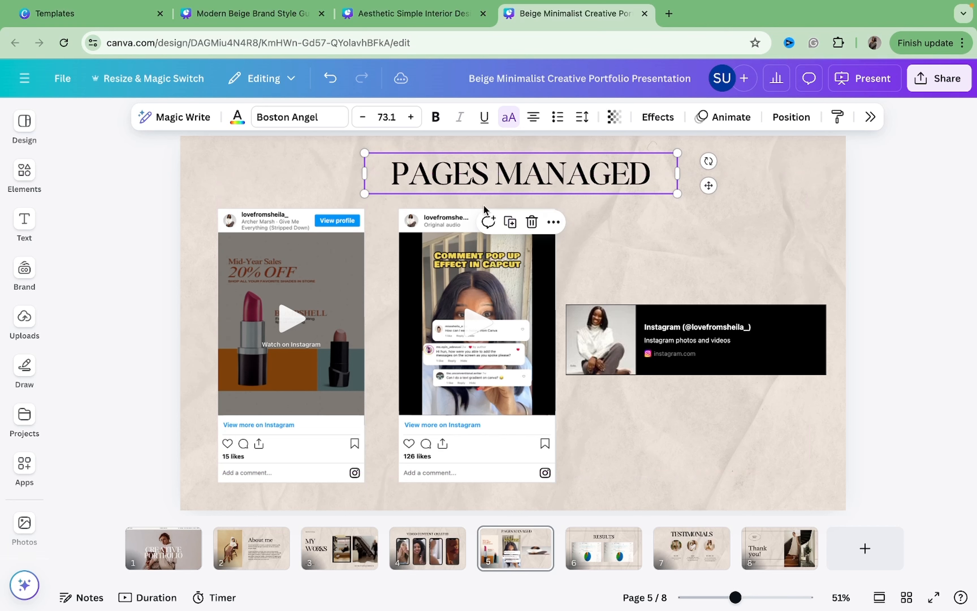
Change the VIDEO CONTENT CREATED title on page 4 to Boston Angel and set its size to 60.
left_click(440, 537)
left_click(458, 203)
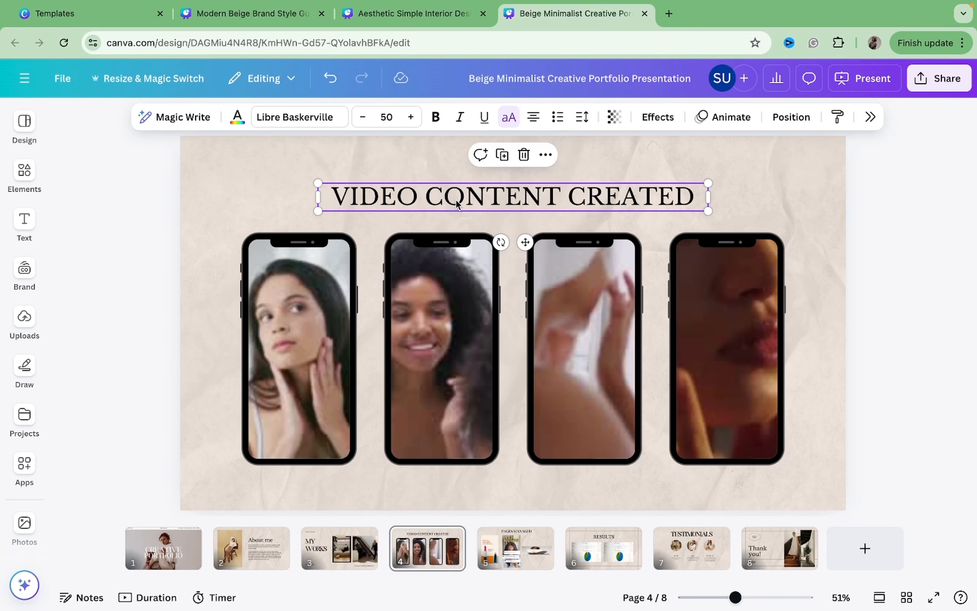
left_click(295, 117)
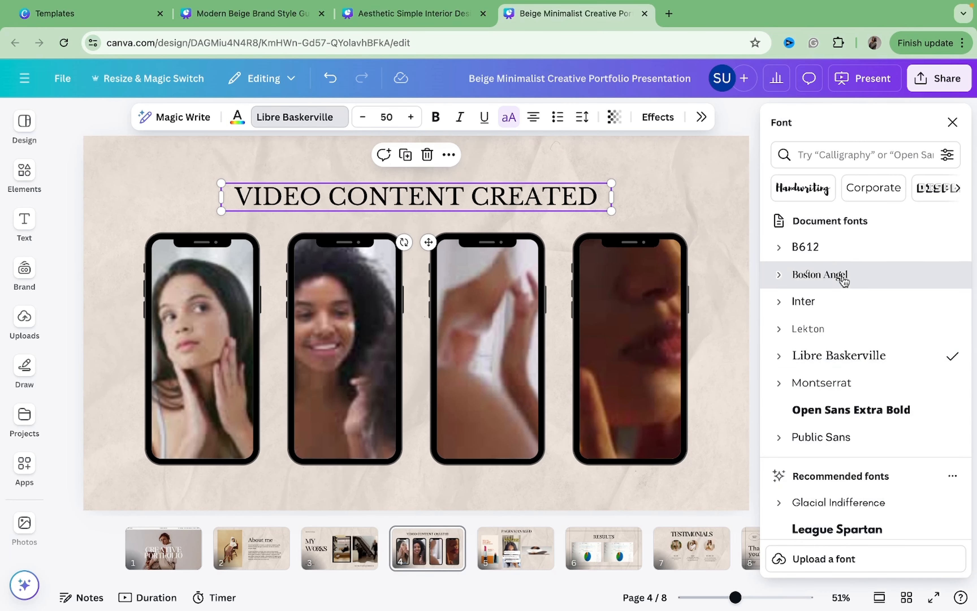
left_click(820, 275)
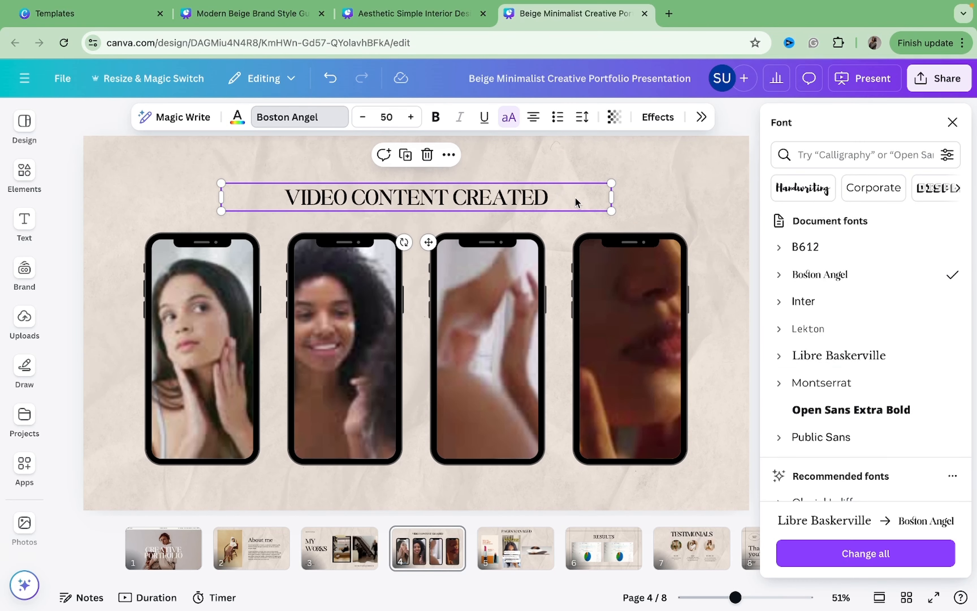
left_click(411, 117)
left_click(411, 117)
left_click(411, 117)
left_click(411, 117)
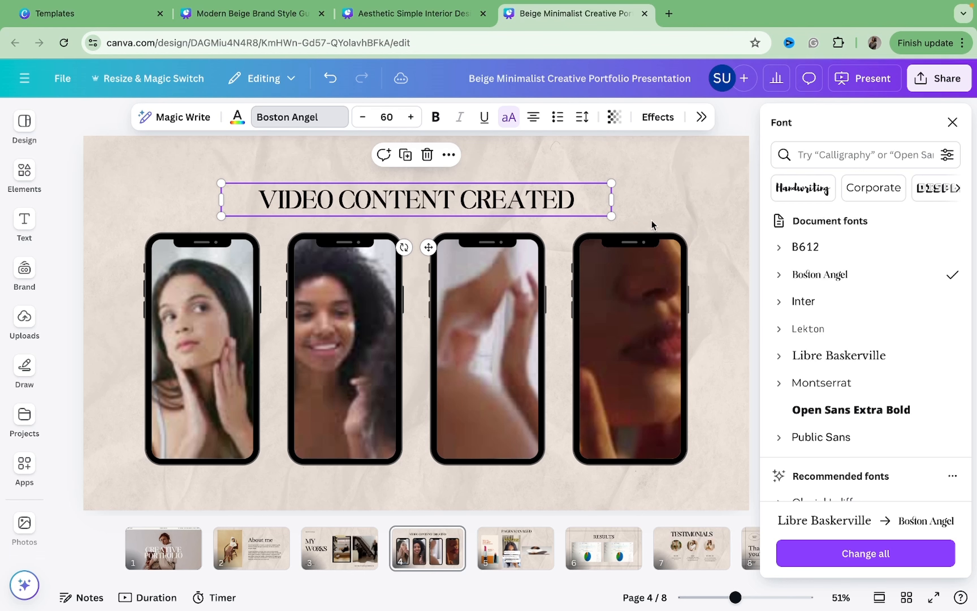
left_click(651, 224)
Move the MY WORKS title on page 3 slightly down and delete the creator name label above it.
left_click(360, 537)
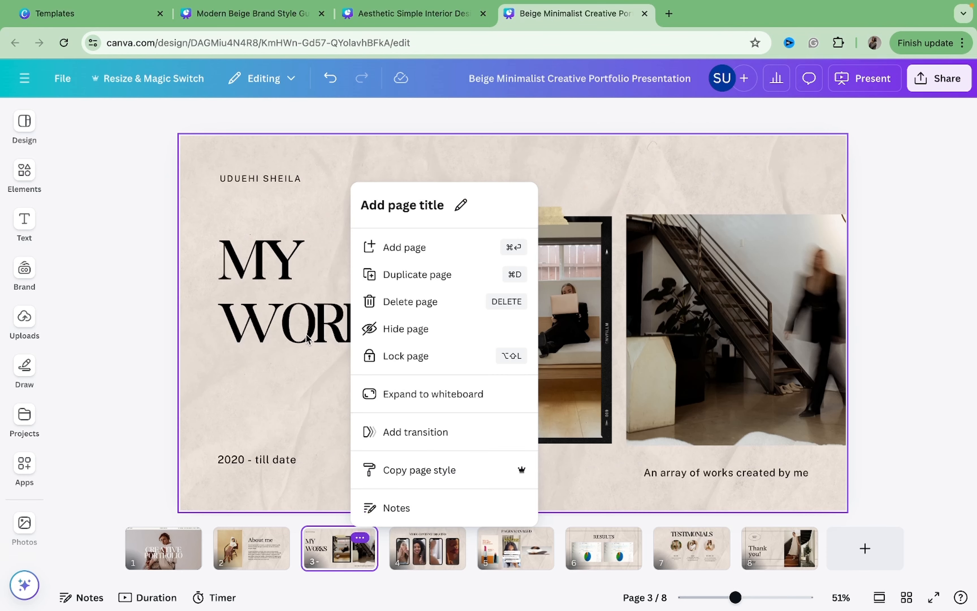
left_click(307, 338)
left_click_drag(283, 283, 284, 310)
left_click(219, 189)
left_click(234, 181)
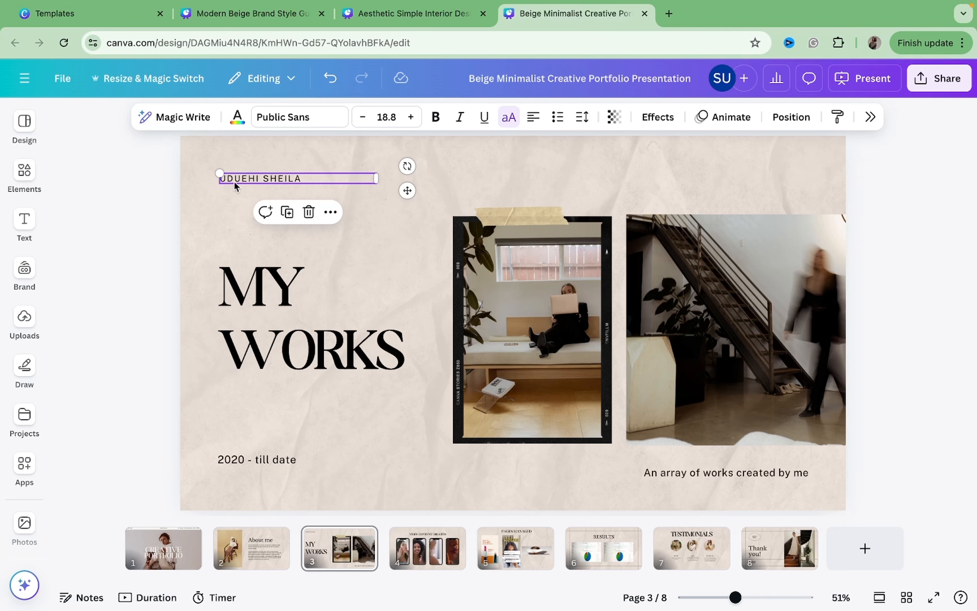
key("Delete")
Change the About me title on page 2 to the Boston Angel font.
left_click(275, 537)
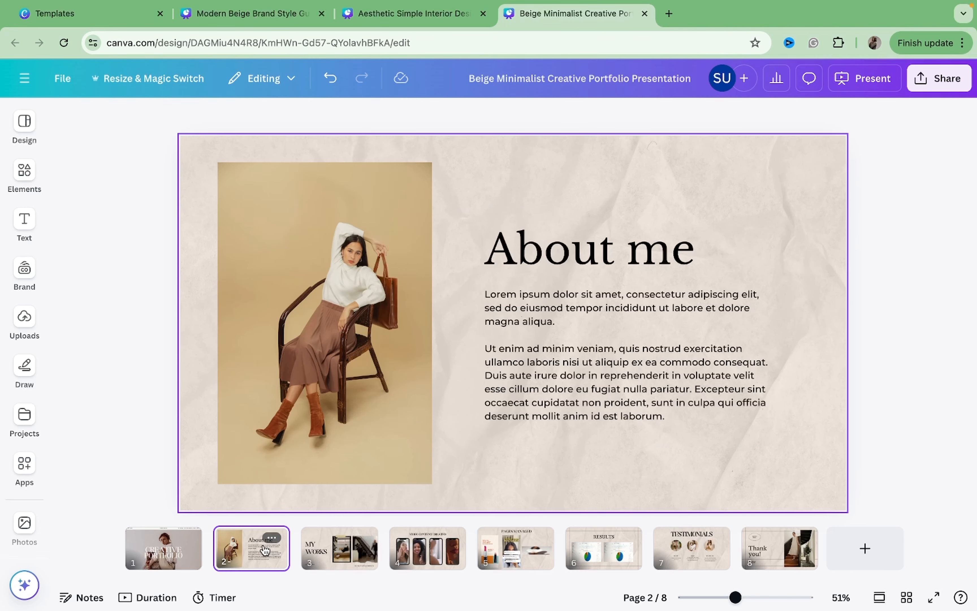
left_click(556, 247)
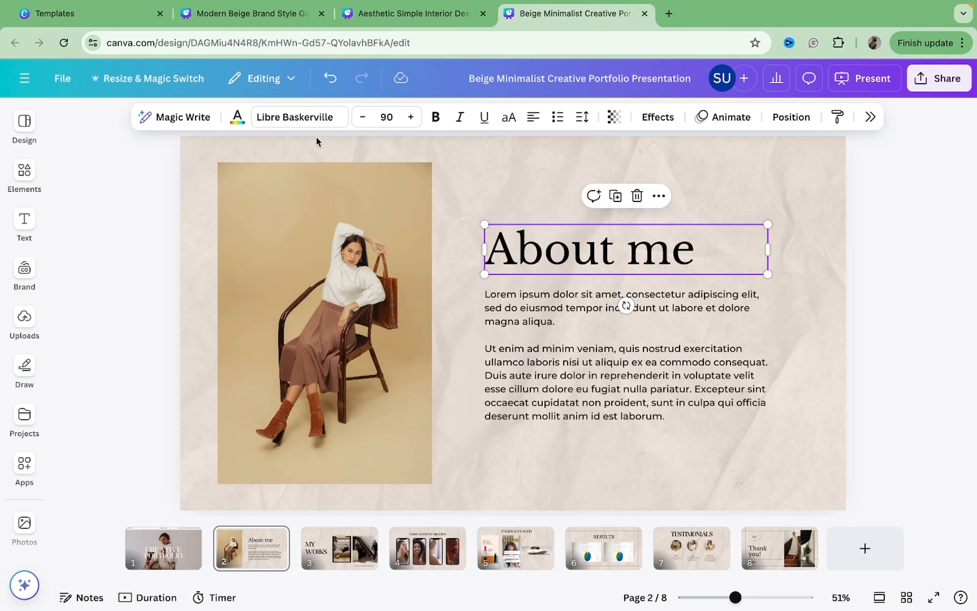
left_click(299, 117)
left_click(852, 277)
left_click(607, 320)
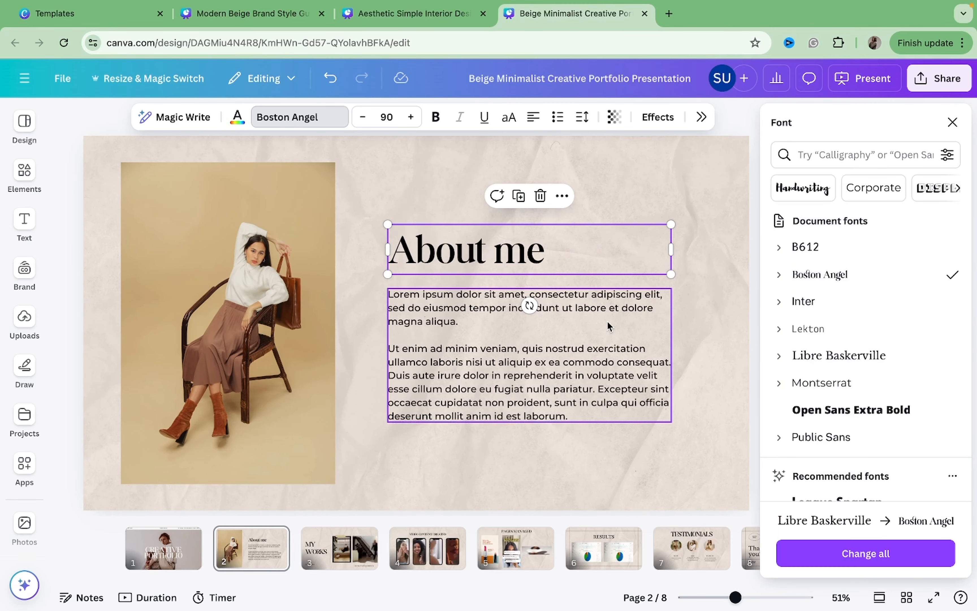
Change the three header labels on page 1 to the Montserrat font.
right_click(189, 543)
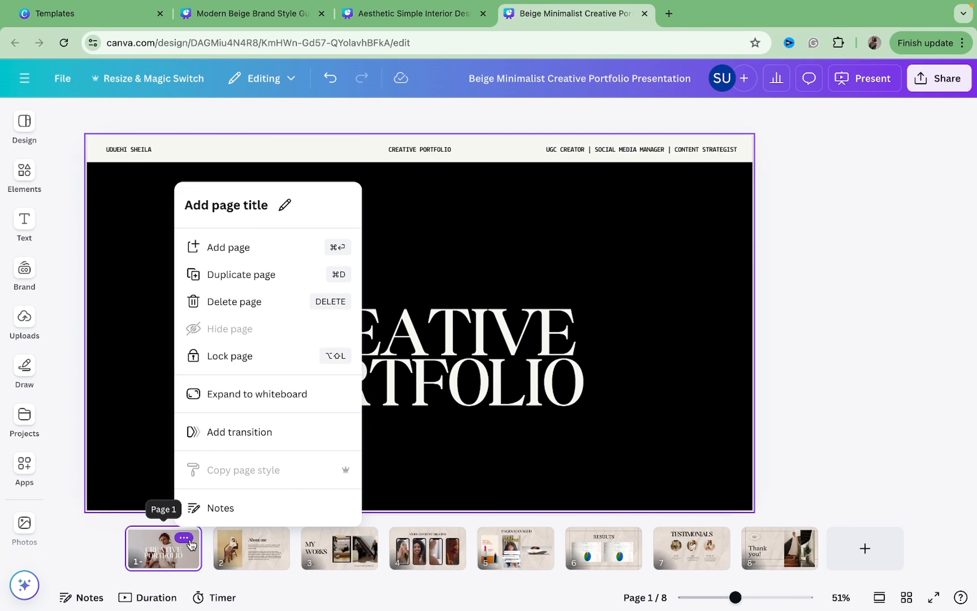
left_click(238, 149)
left_click(239, 149)
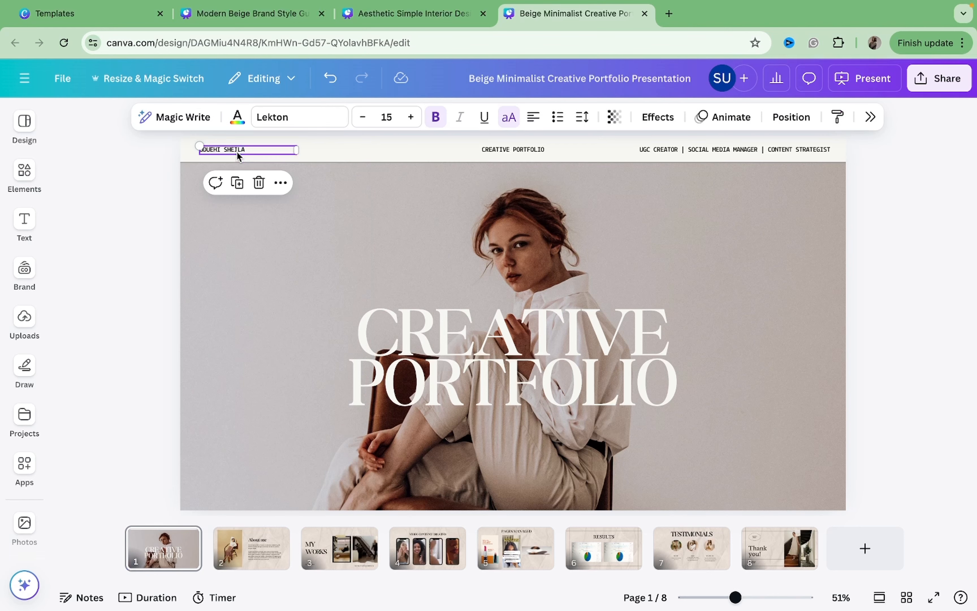
left_click(278, 121)
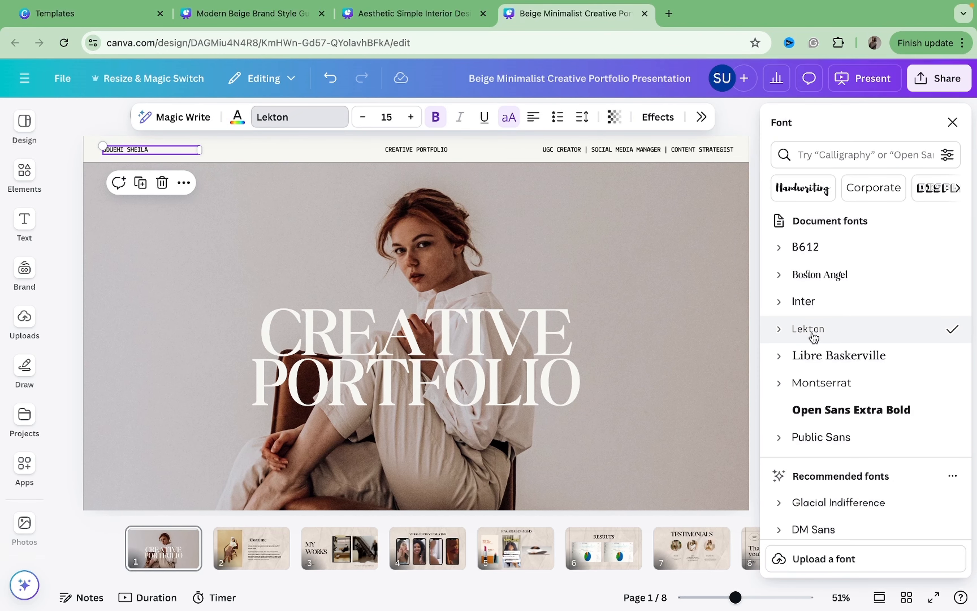
left_click(792, 382)
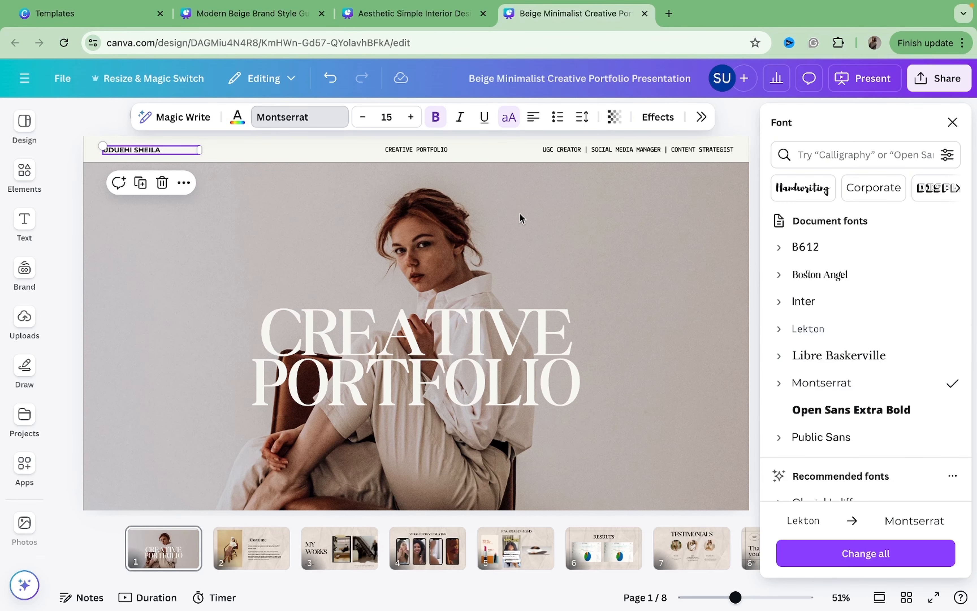
left_click(453, 152)
left_click(885, 383)
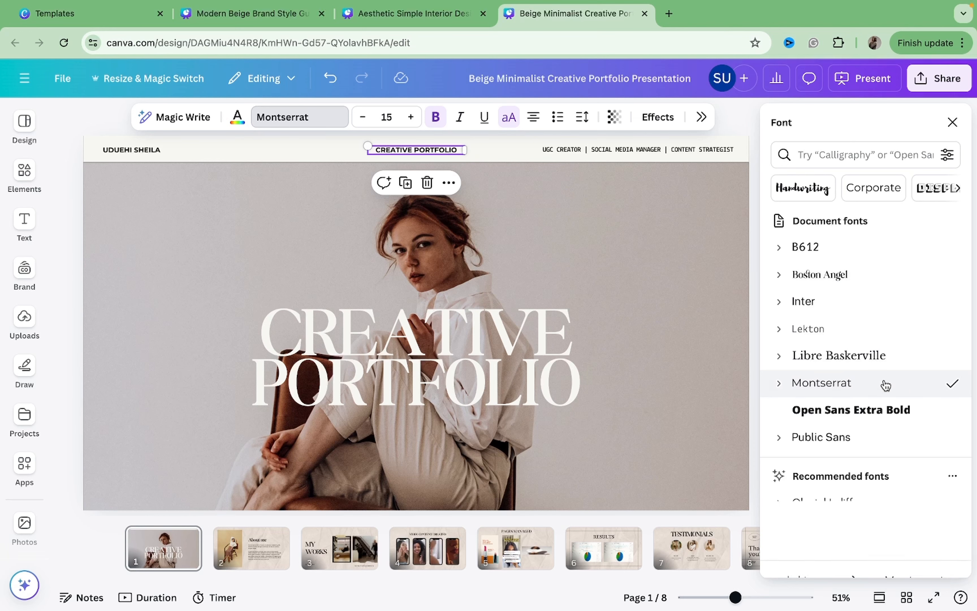
left_click(680, 146)
left_click(862, 383)
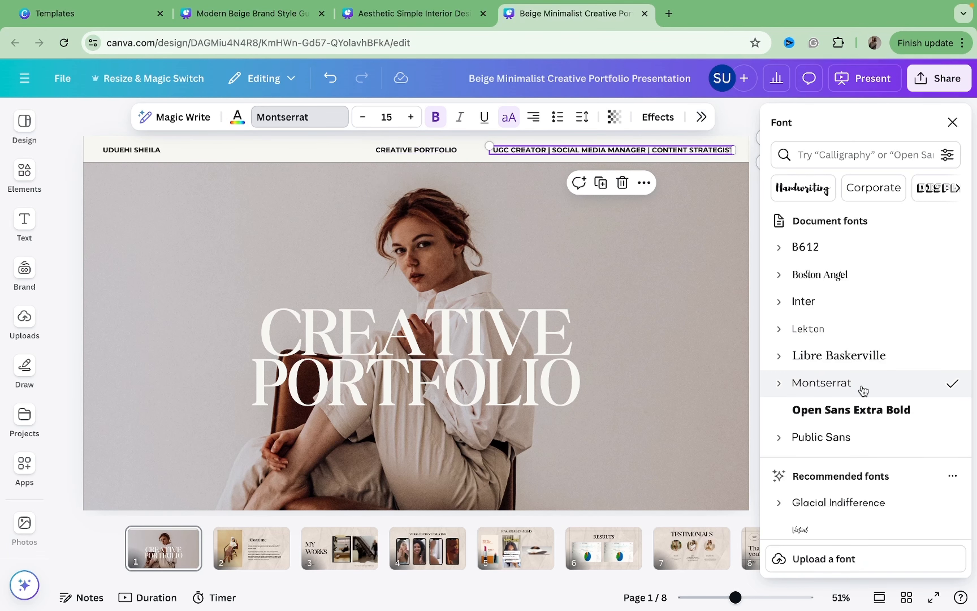
Remove bold formatting from all three header labels on page 1.
left_click(443, 123)
left_click(416, 150)
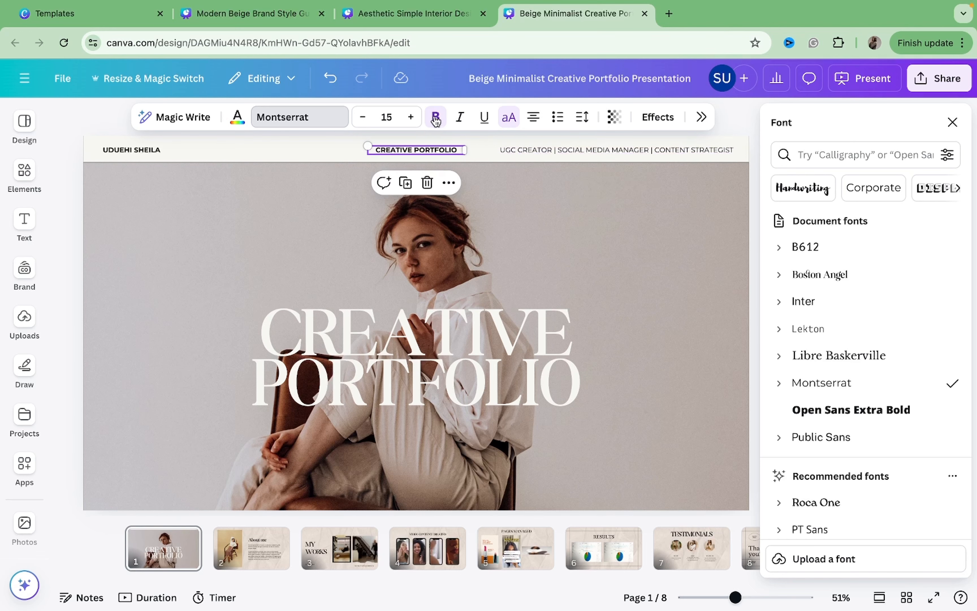
left_click(428, 121)
left_click(190, 150)
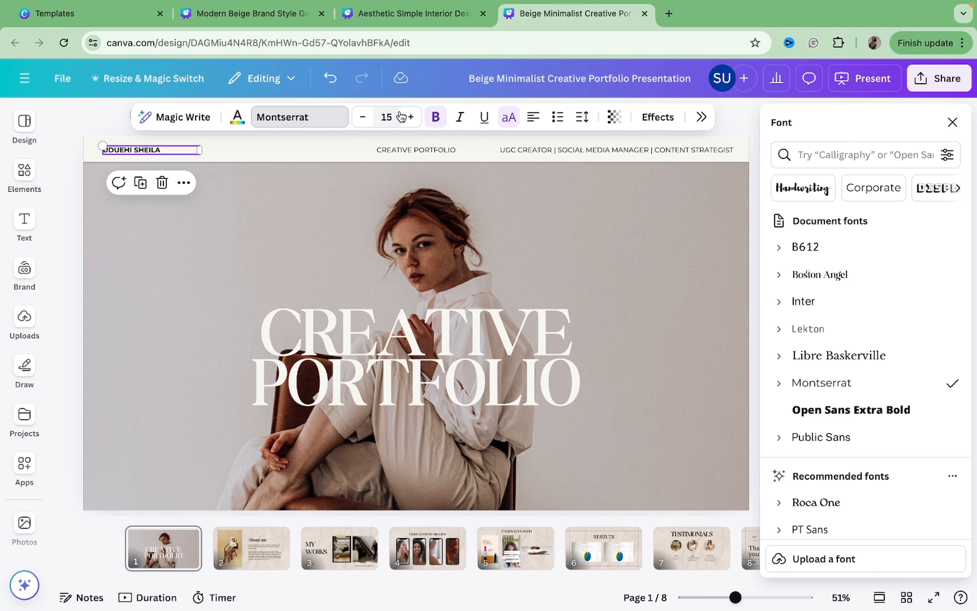
left_click(436, 118)
left_click(953, 122)
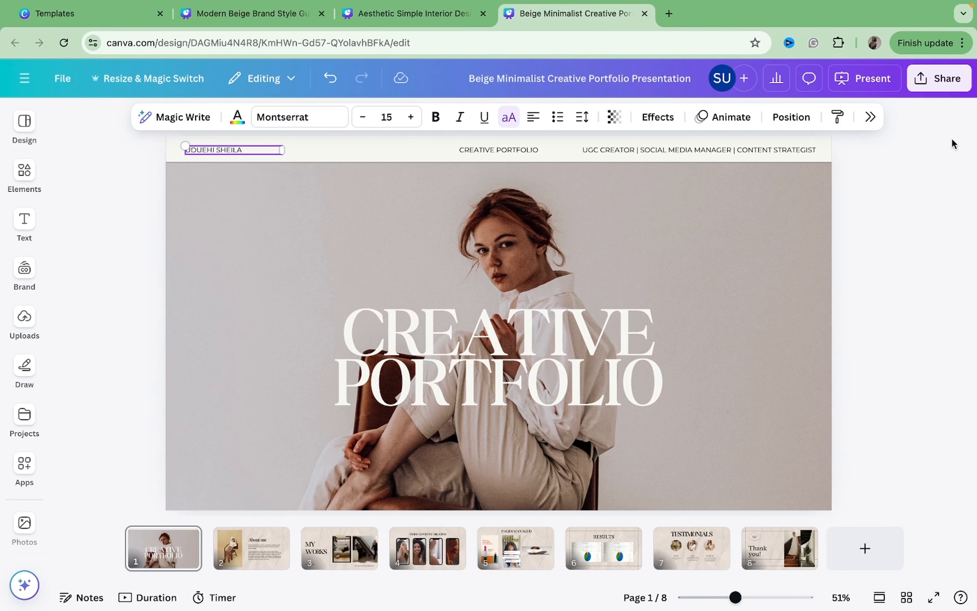
left_click(962, 196)
left_click(512, 150)
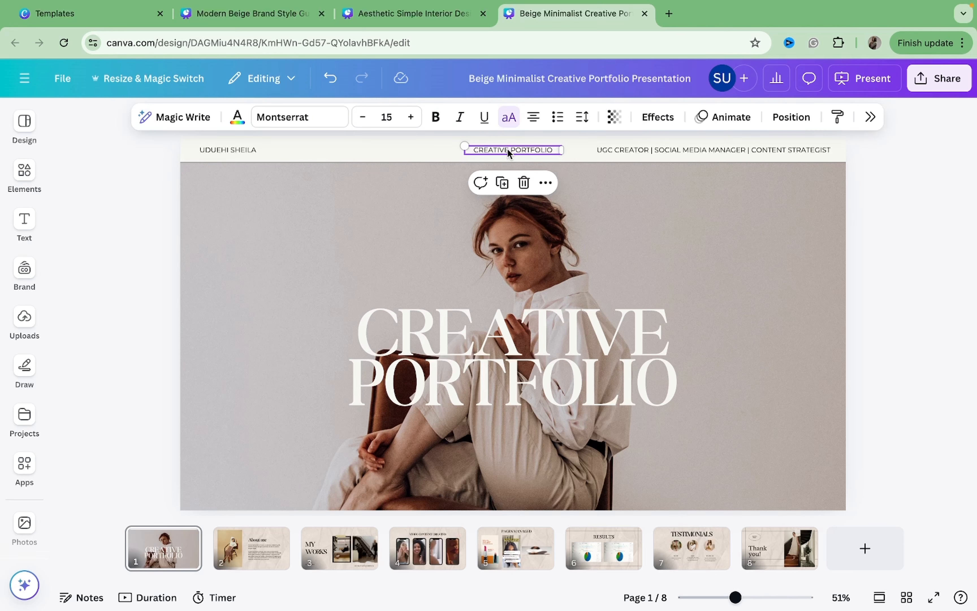
mouse_move(508, 150)
left_mouse_down()
mouse_move(495, 148)
mouse_move(507, 150)
left_mouse_up()
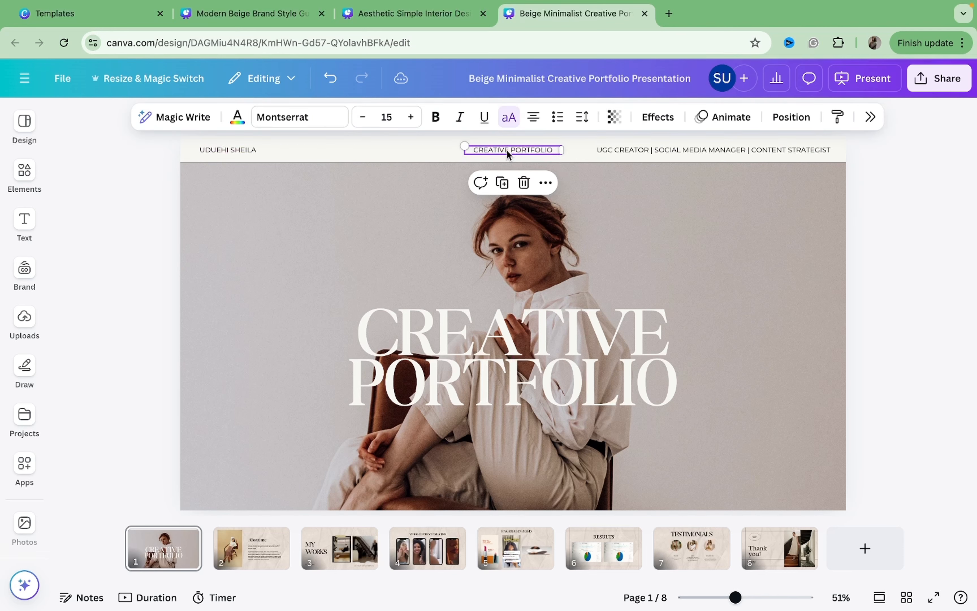
left_click(948, 245)
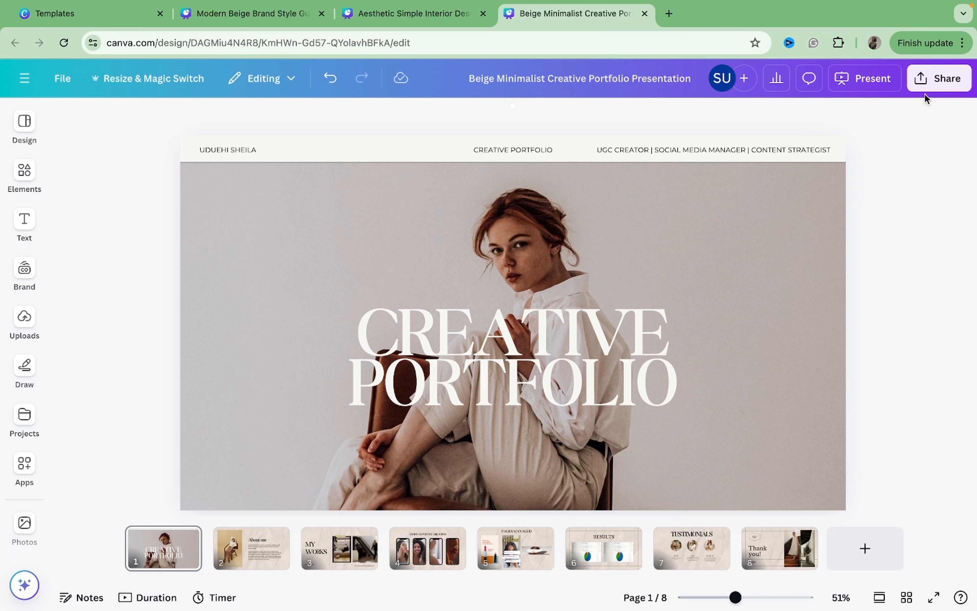
Review the pages one by one from page 2 through the final Thank you page.
left_click(256, 553)
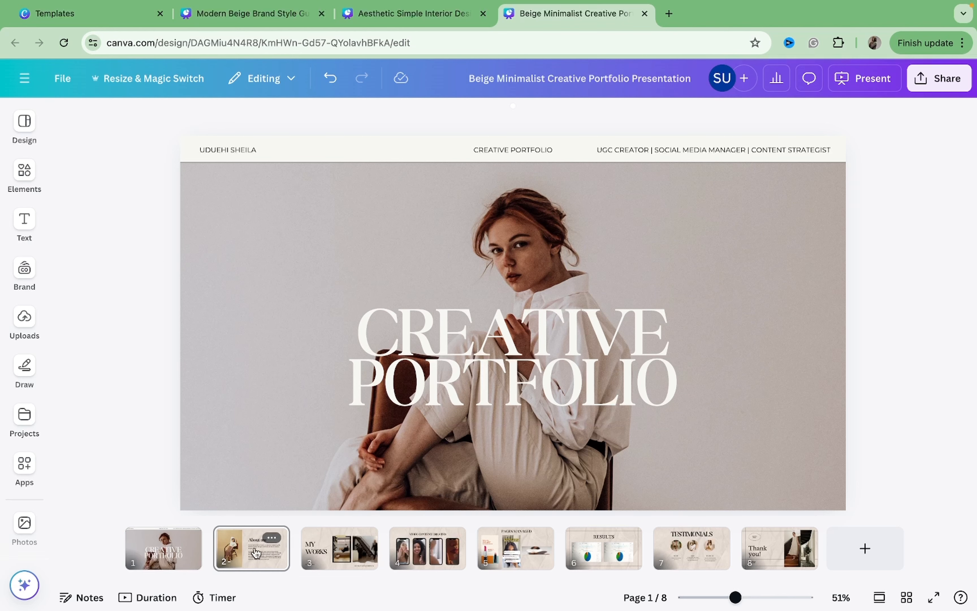
key("Down")
key("Down")
key("Down")
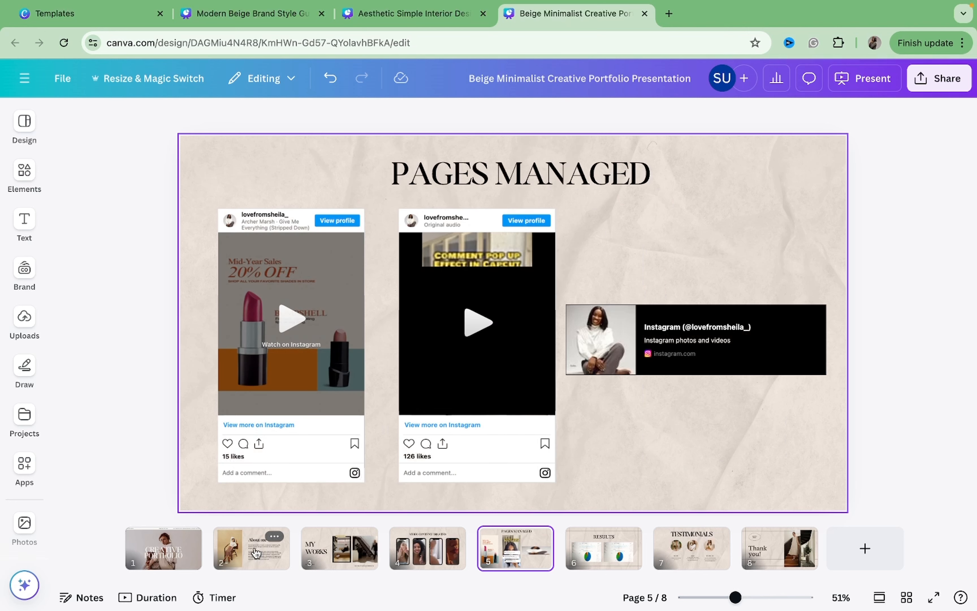
key("Down")
key("Down")
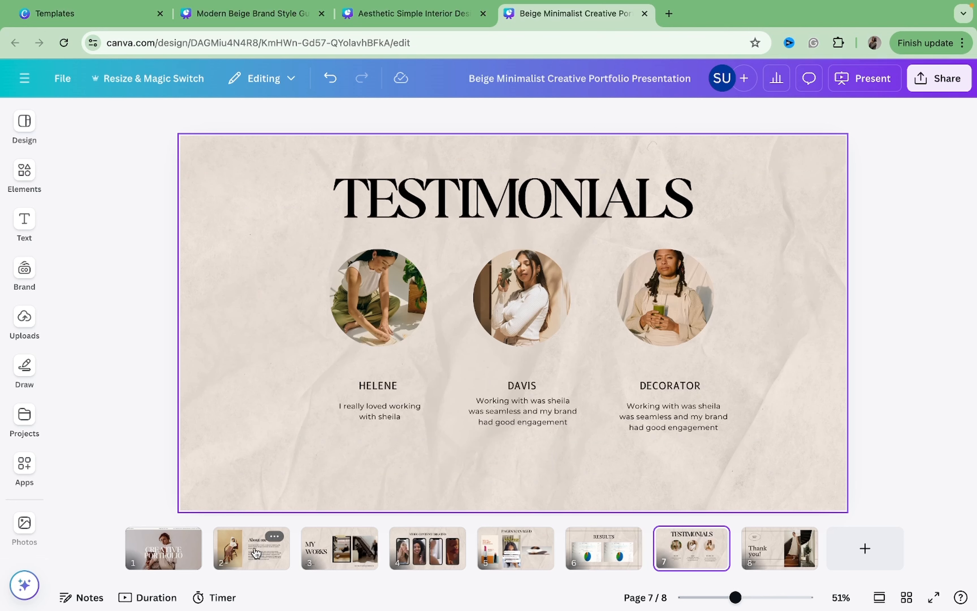
key("Down")
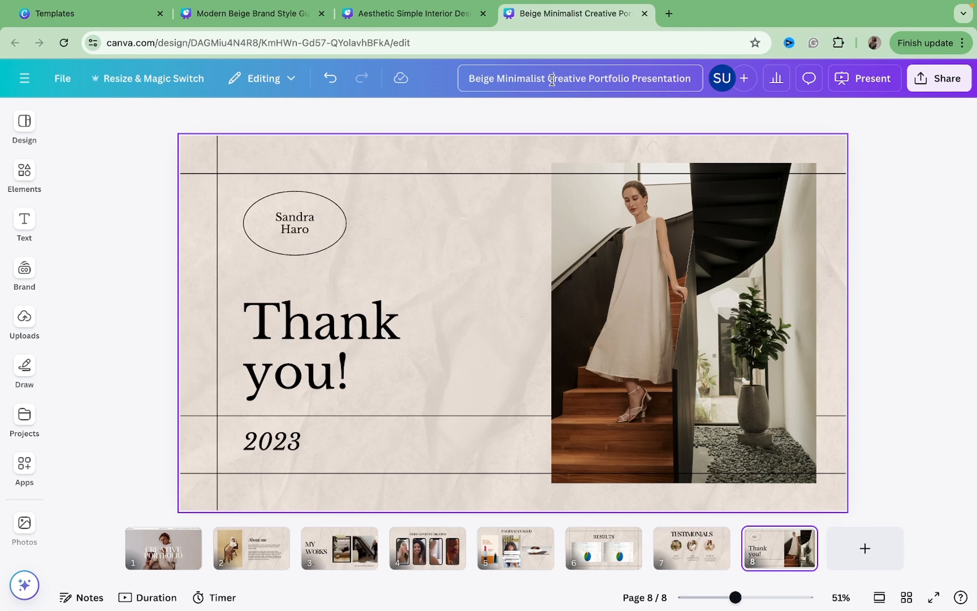
Rename the design to the creator's full name followed by Creative Portfolio.
left_click_drag(551, 80, 423, 86)
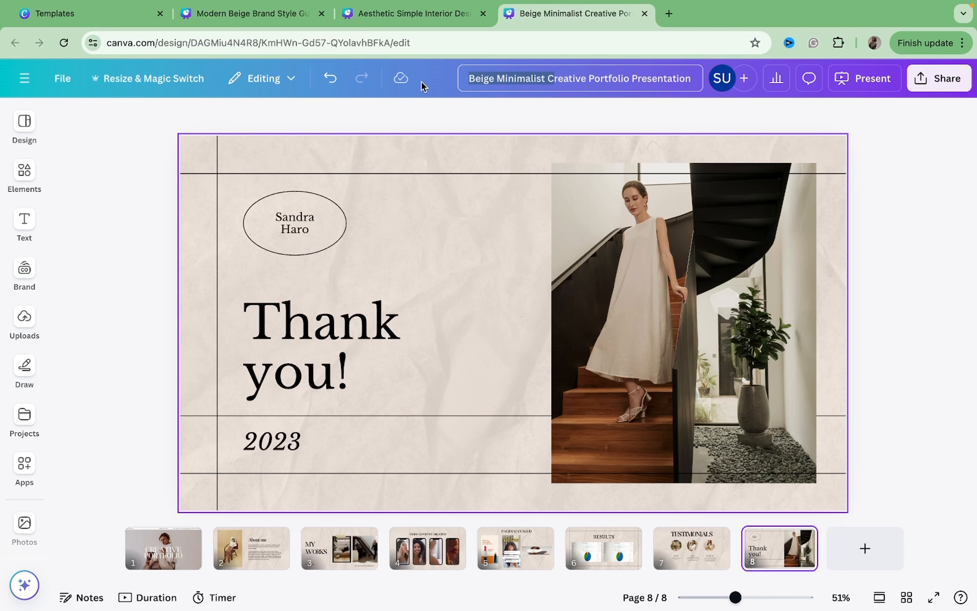
type("Uduehi ")
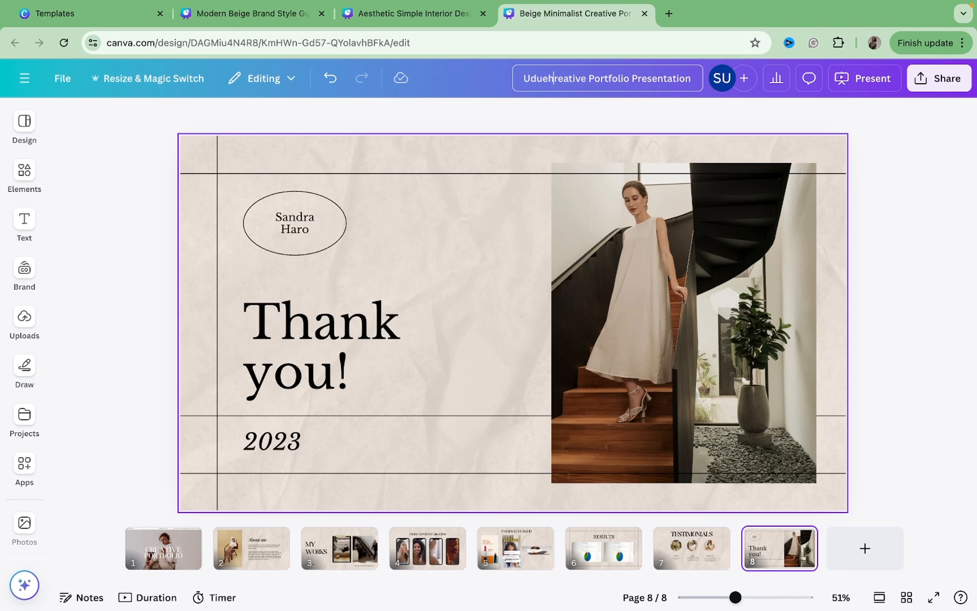
type("Sheila ")
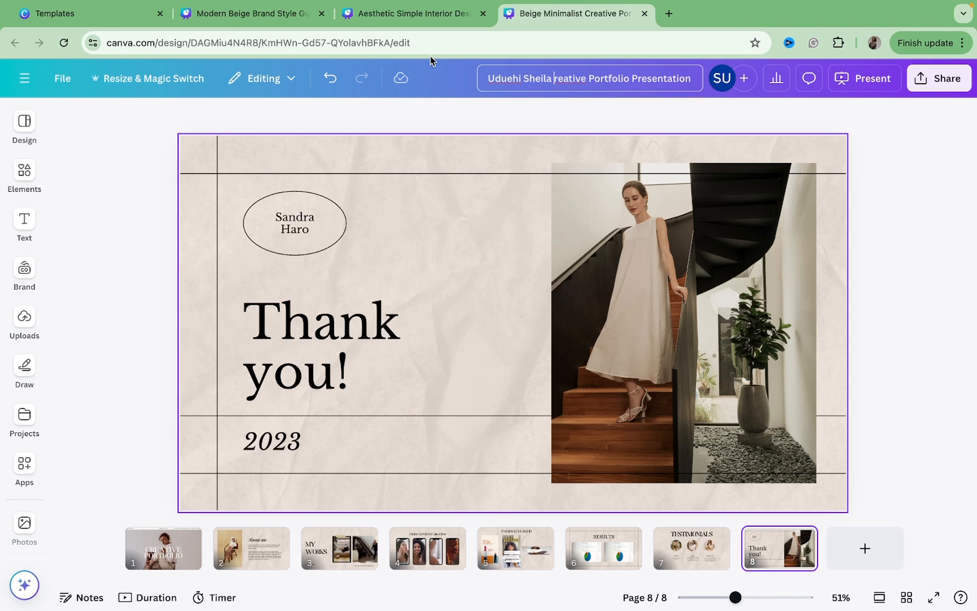
type("C")
double_click(680, 78)
key("BackSpace")
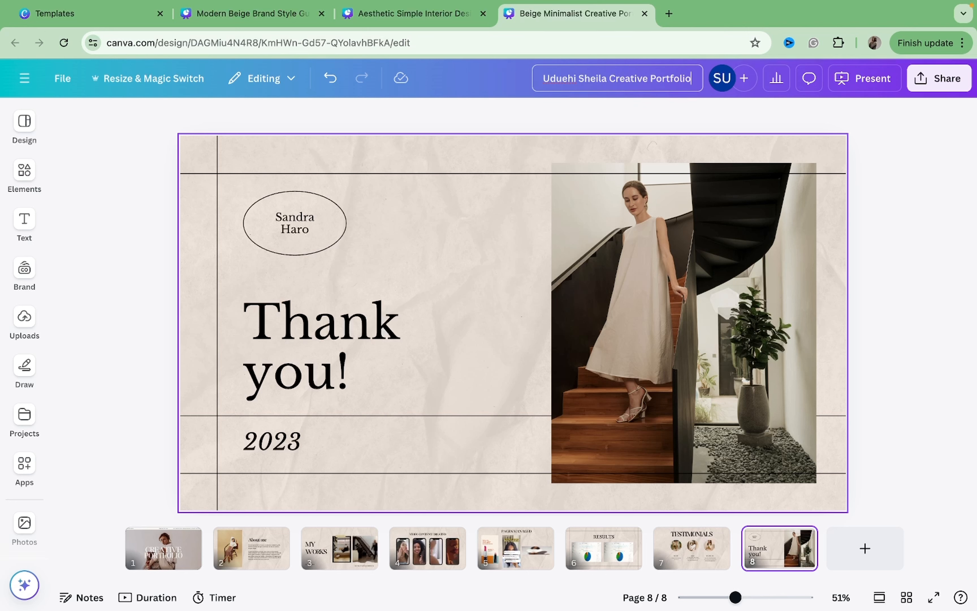
left_click(711, 112)
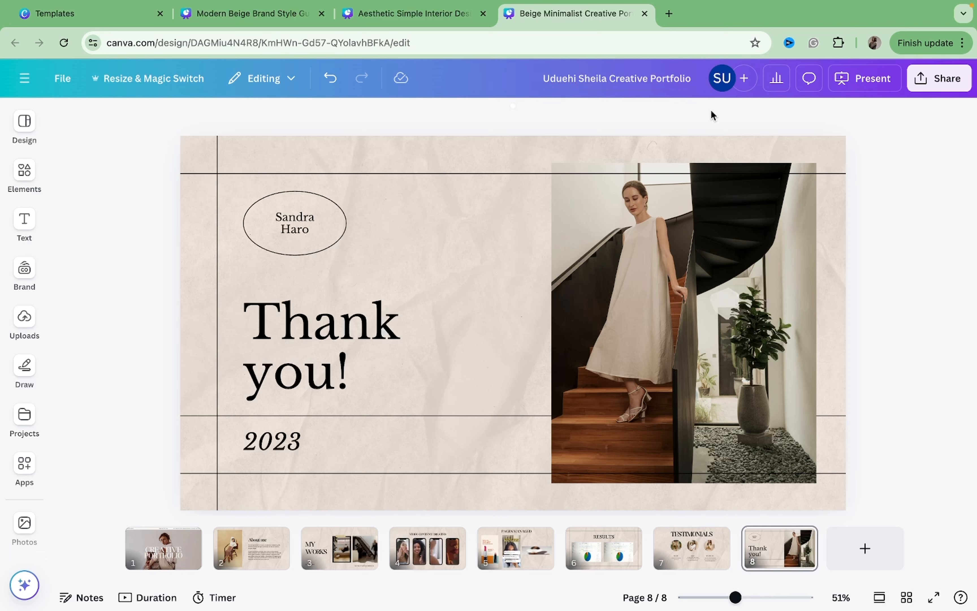
left_click(930, 86)
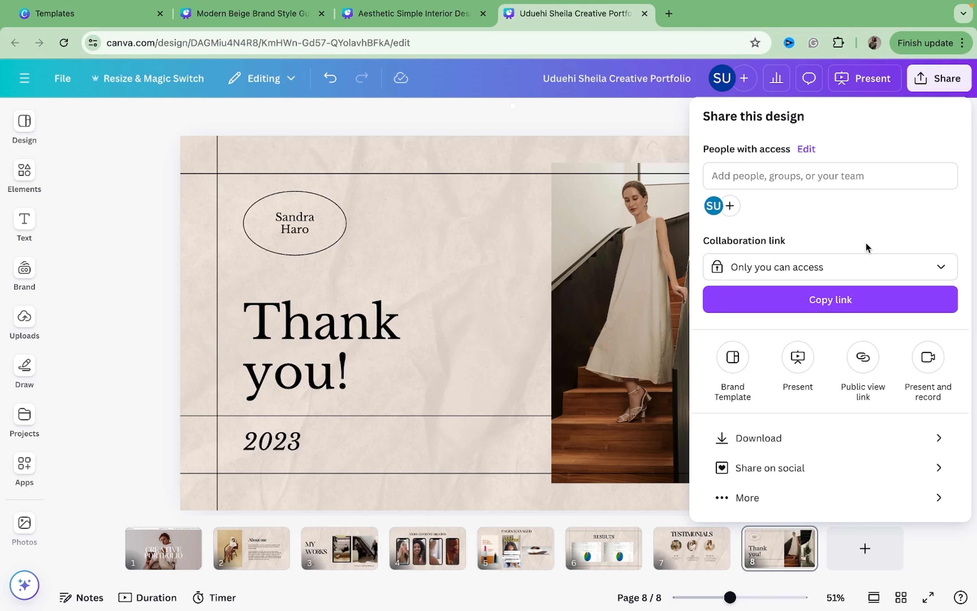
left_click(776, 439)
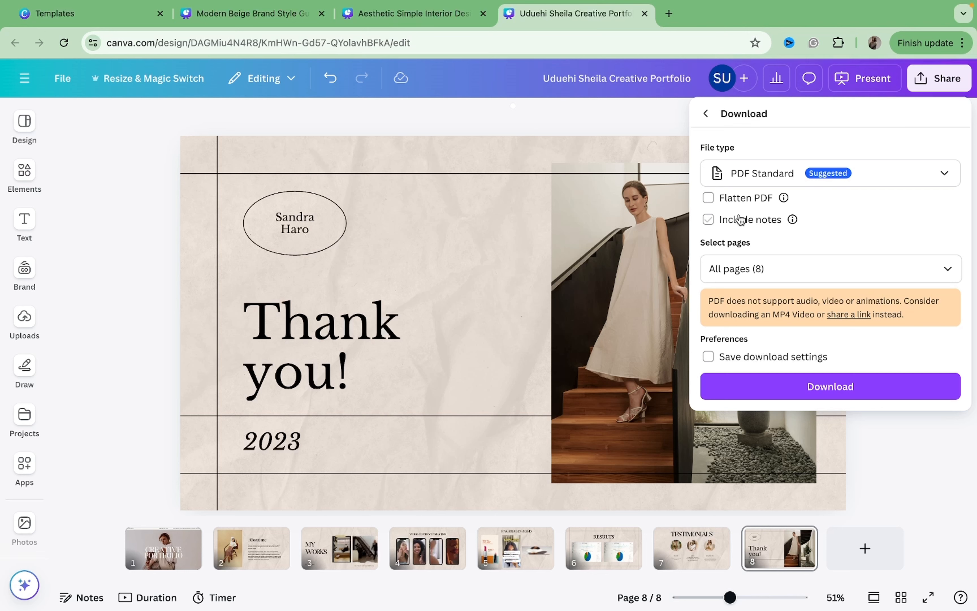
left_click(706, 115)
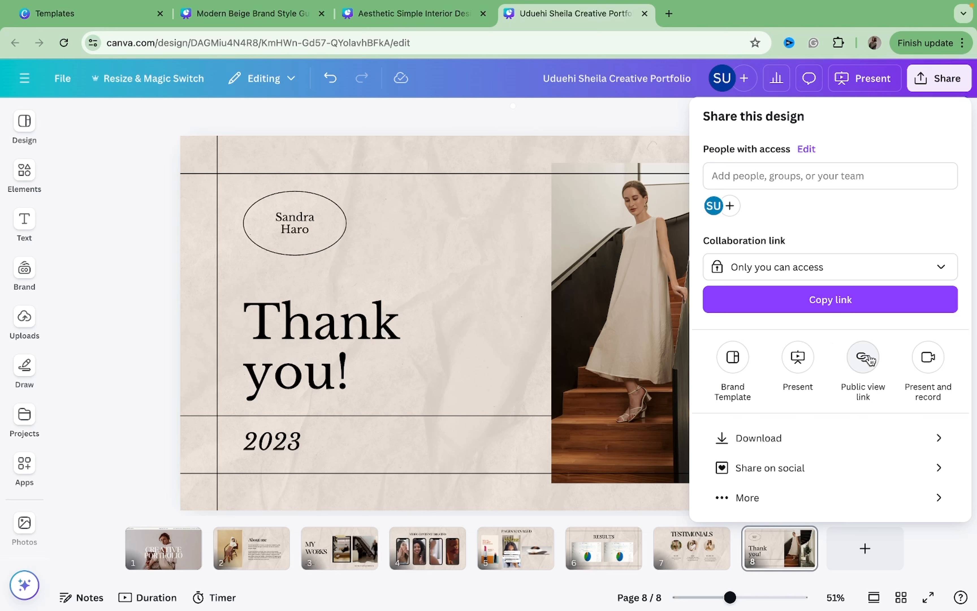
Publish the design as a website, keeping the suggested canva.site URL.
left_click(826, 498)
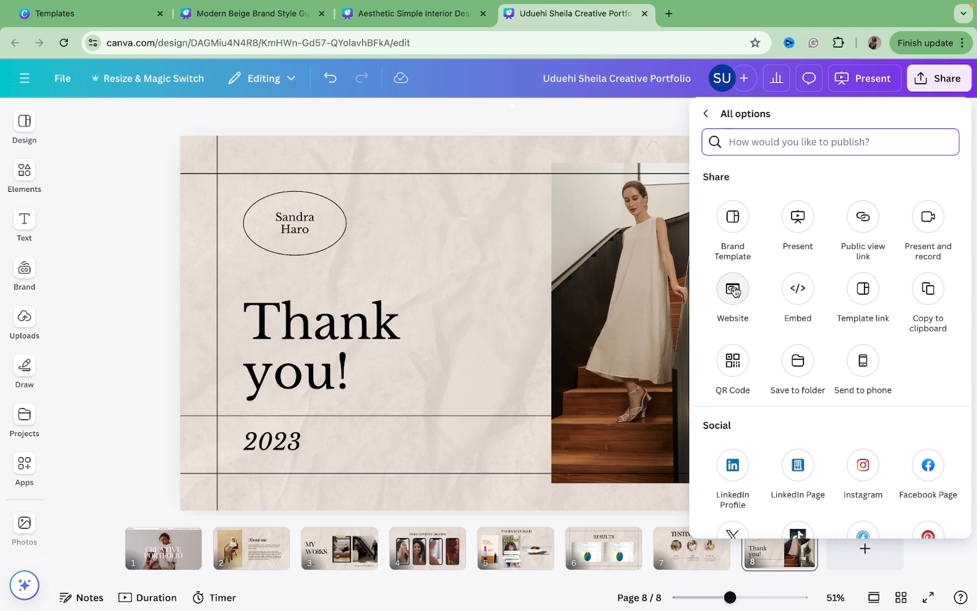
left_click(733, 289)
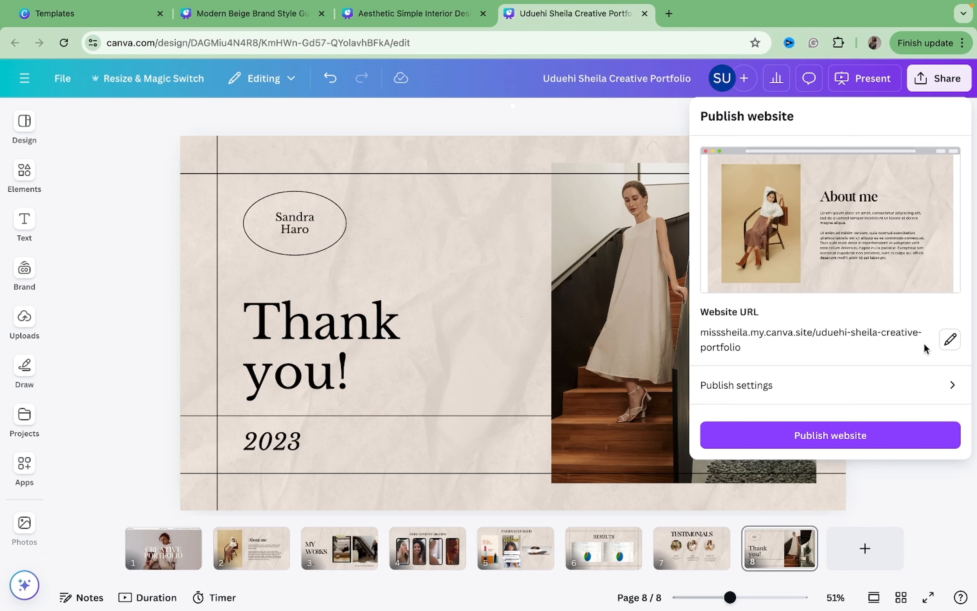
left_click(950, 340)
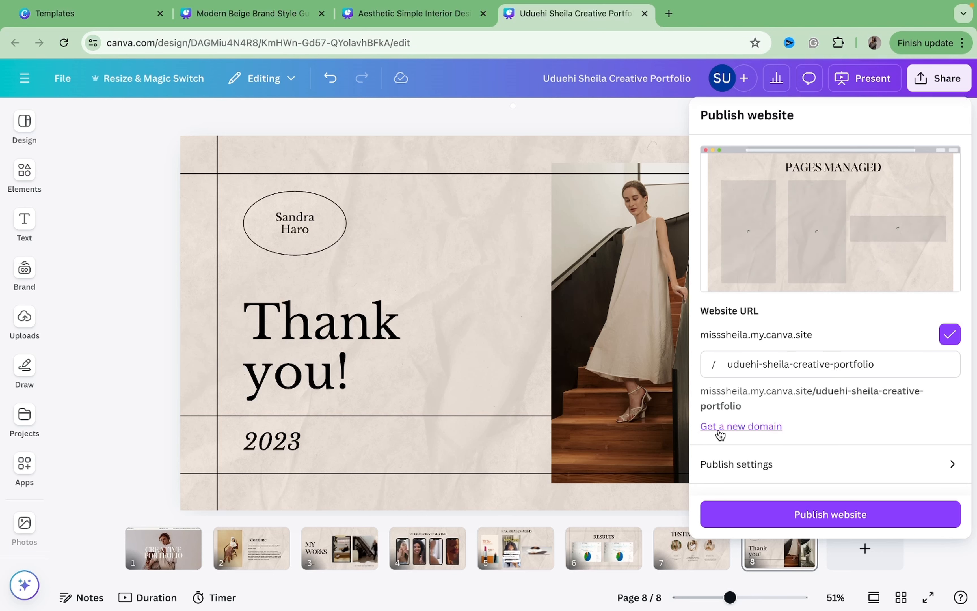
left_click(786, 472)
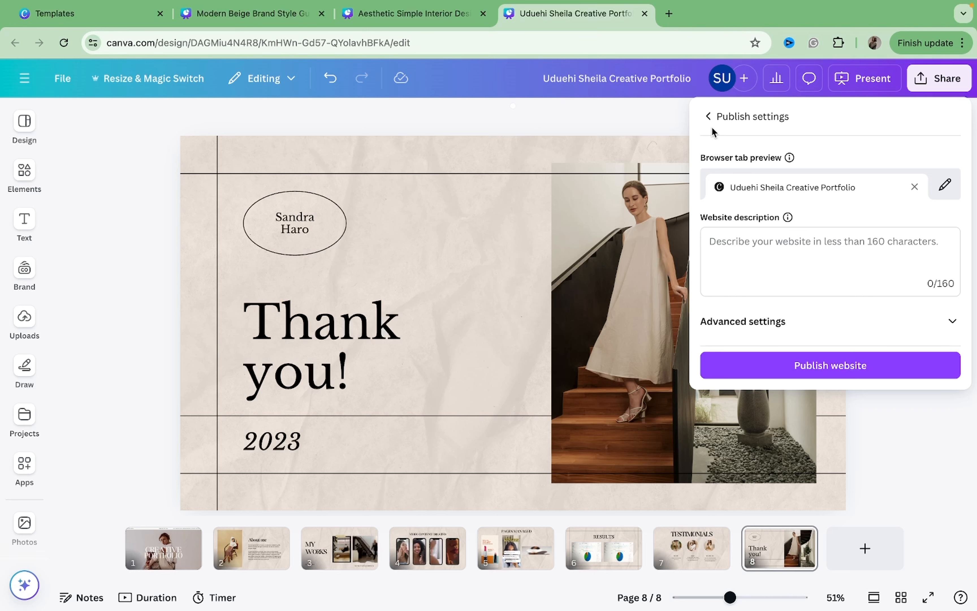
left_click(709, 117)
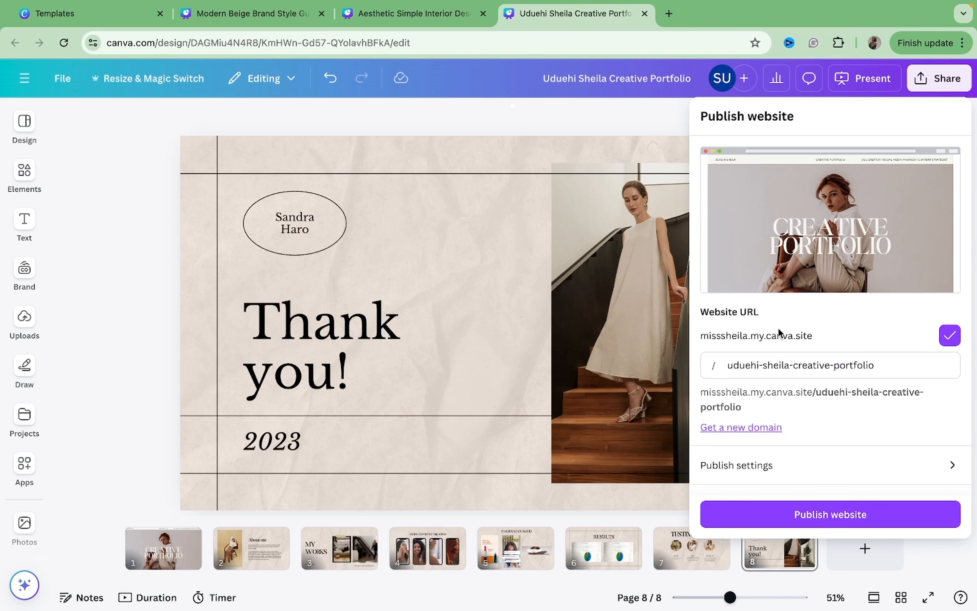
left_click(950, 335)
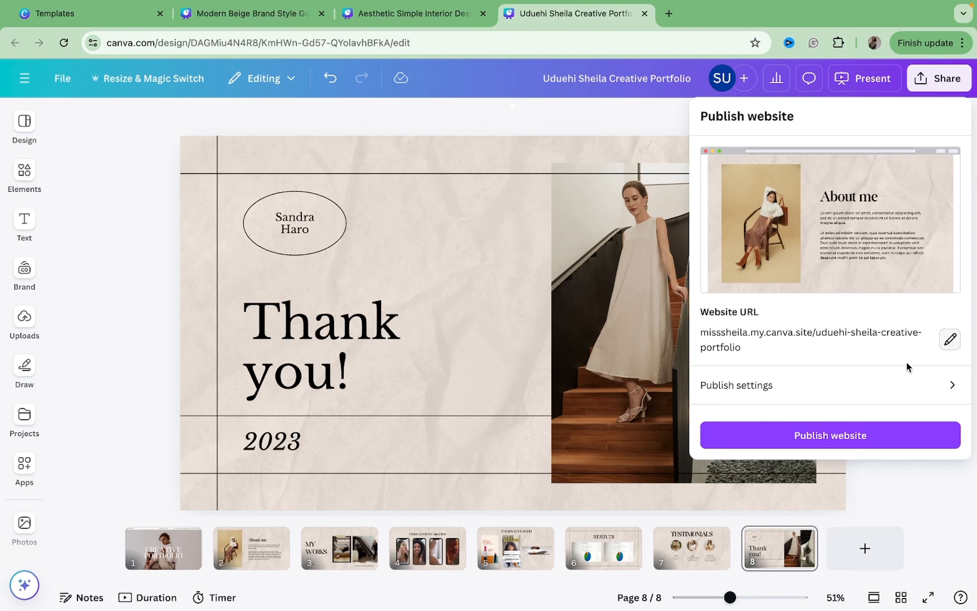
left_click(833, 440)
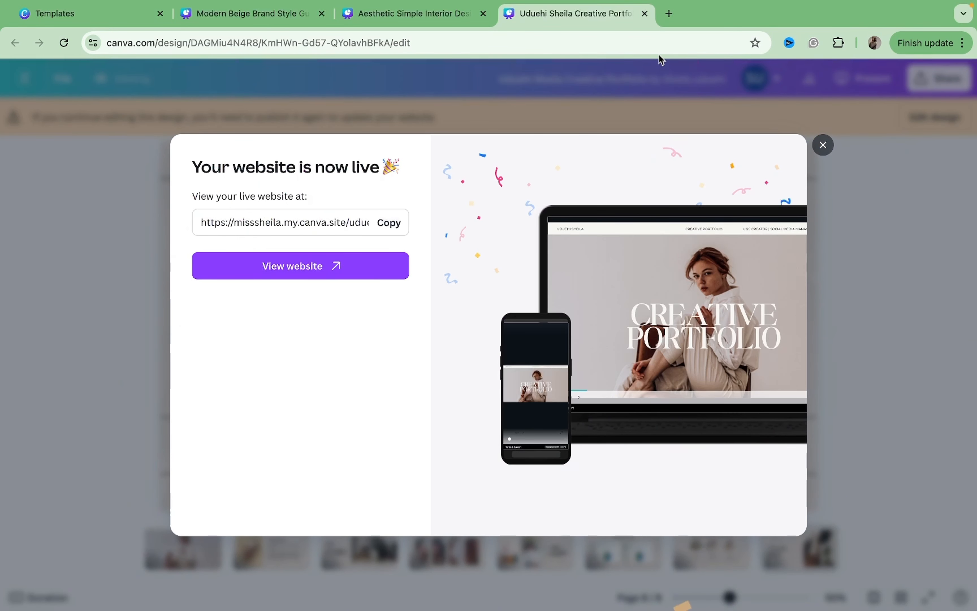
Open the published website's URL in a new browser tab.
left_click(668, 14)
type("https://misssheila.my.canva.site/uduehi-sheila-creative-portfolio")
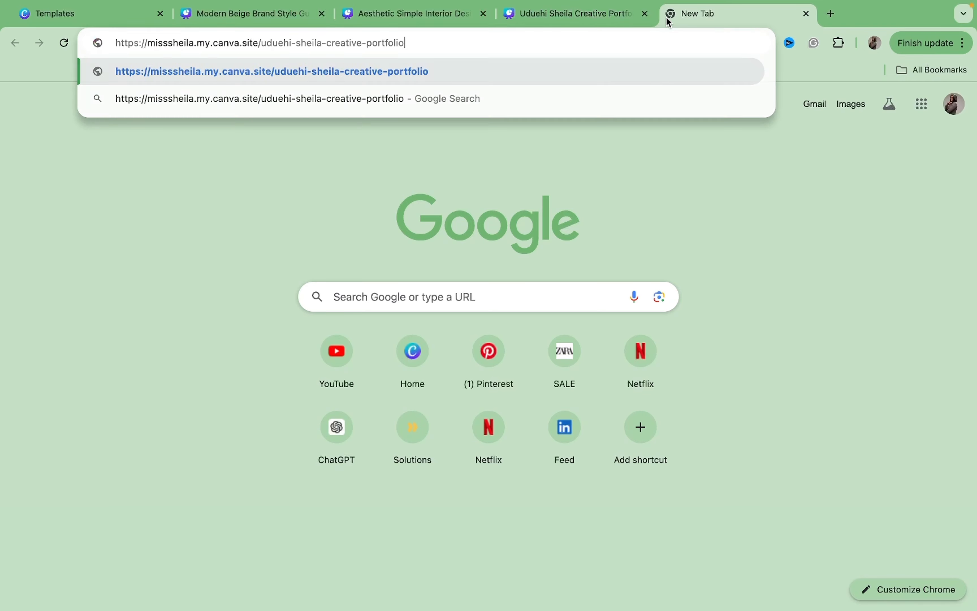
key("Return")
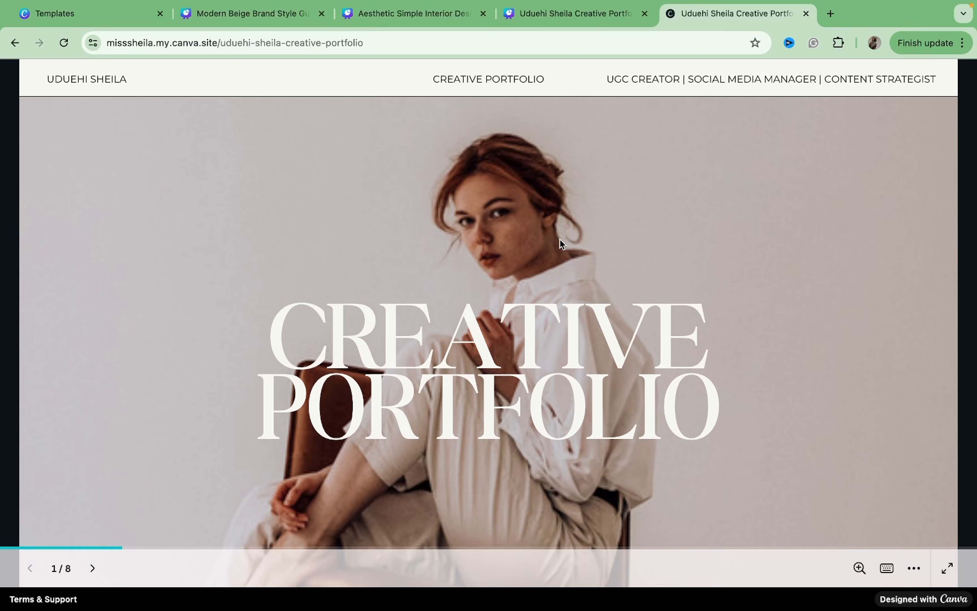
Page through the published website to the Video Content Created page and play its embedded videos.
key("Right")
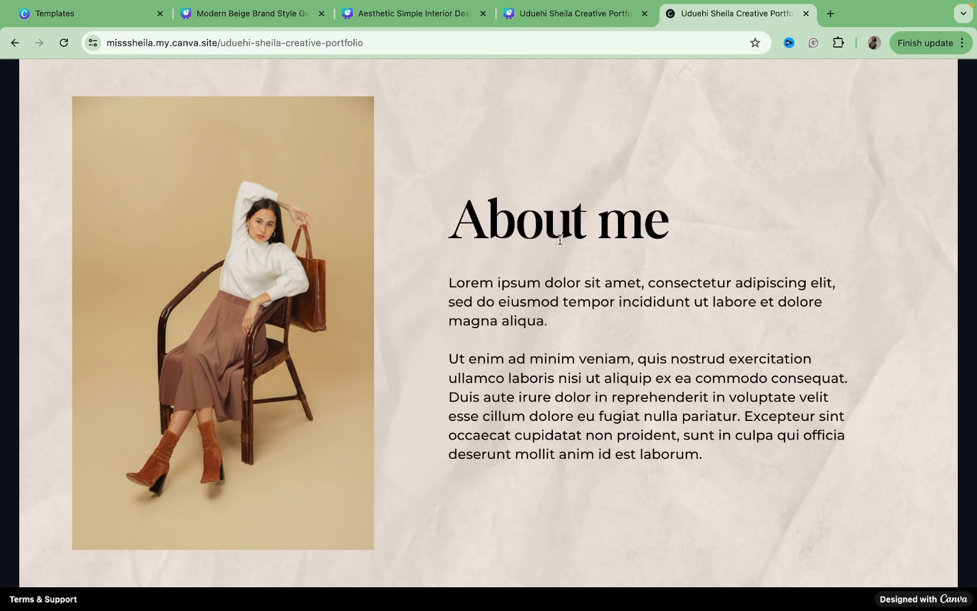
key("Right")
key("Right")
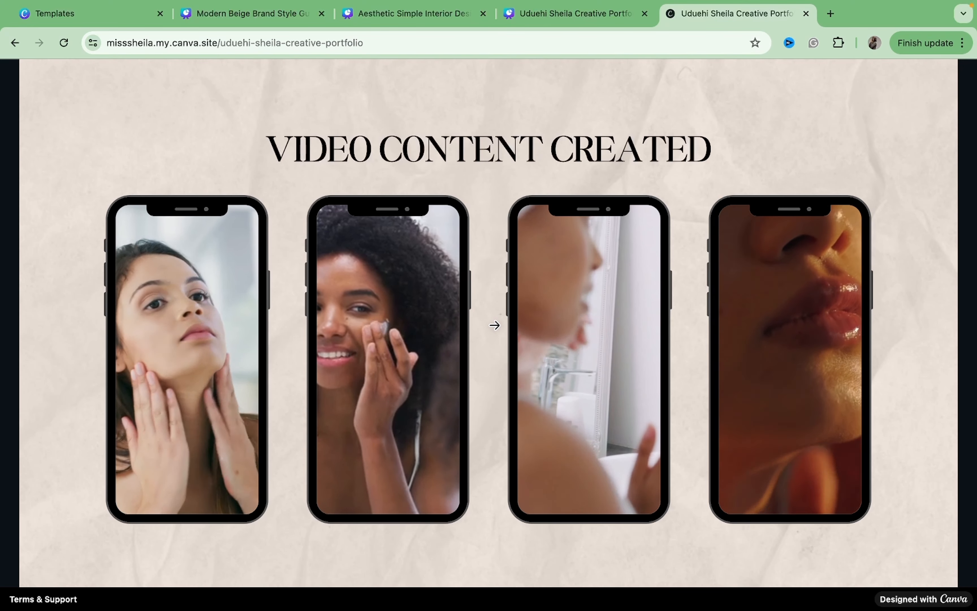
mouse_move(350, 351)
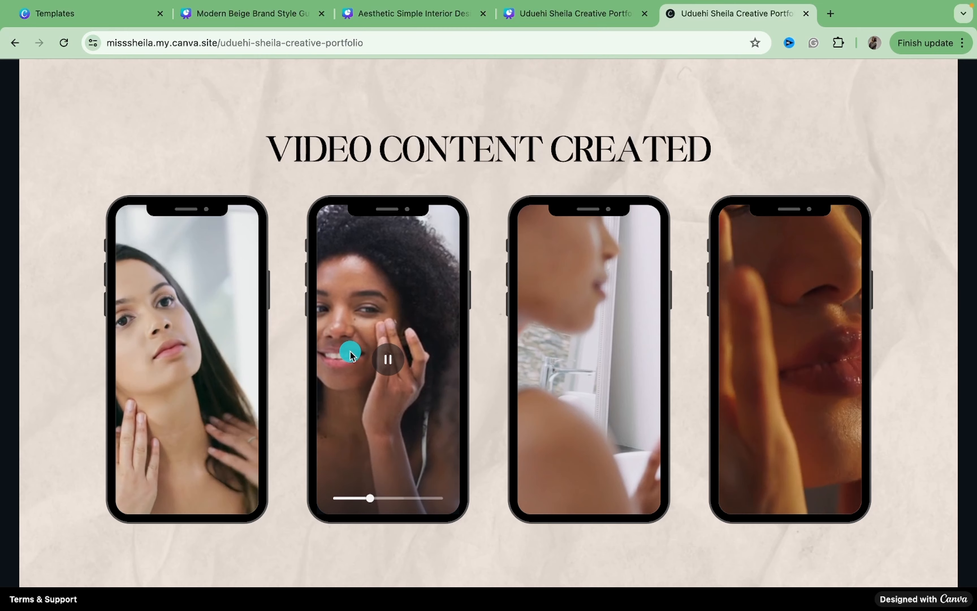
left_click(387, 361)
left_click(589, 359)
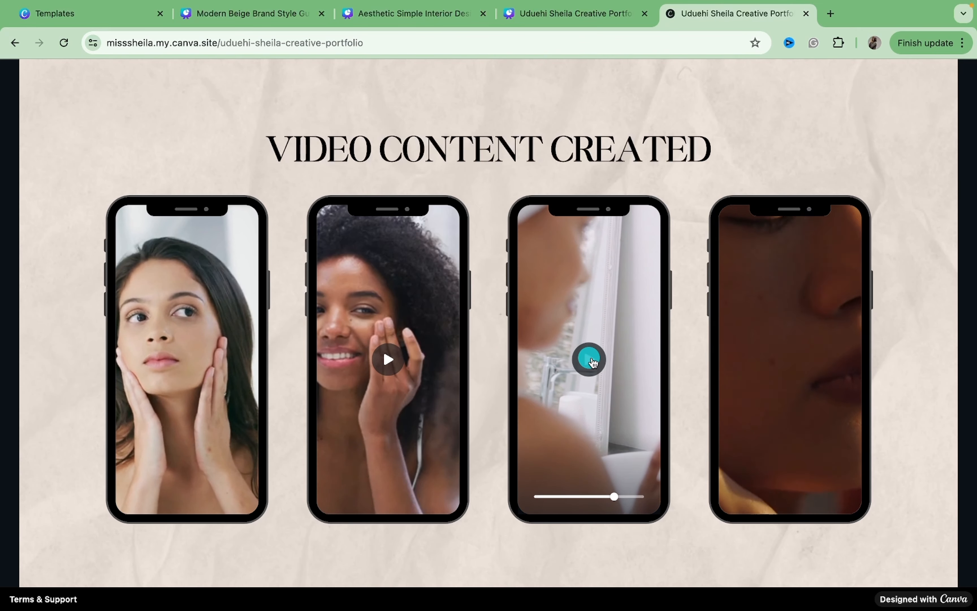
Open the first embedded Instagram reel on the Pages Managed page, close its tab, and try the second embed.
scroll(784, 361, "down", 10)
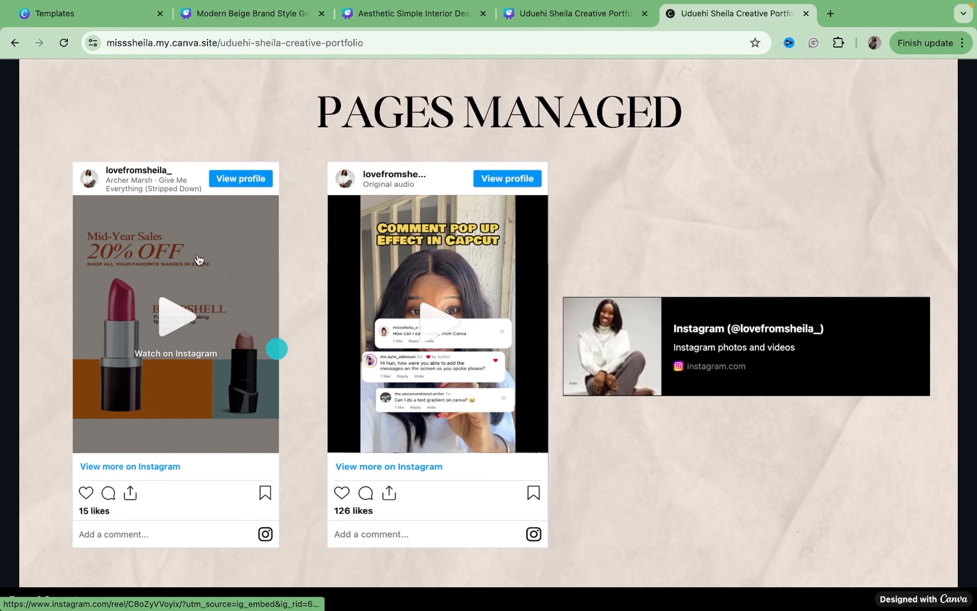
left_click(177, 321)
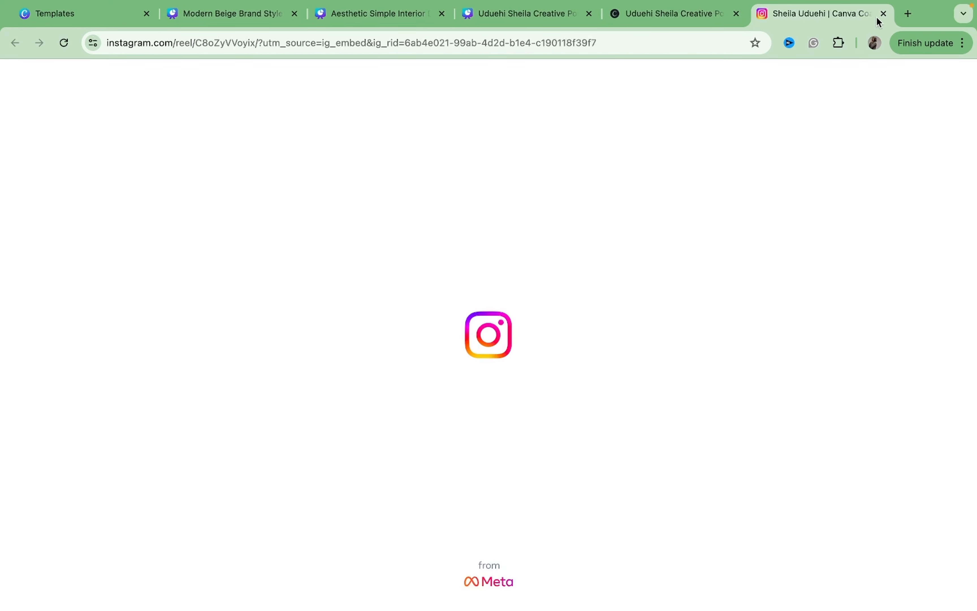
left_click(884, 13)
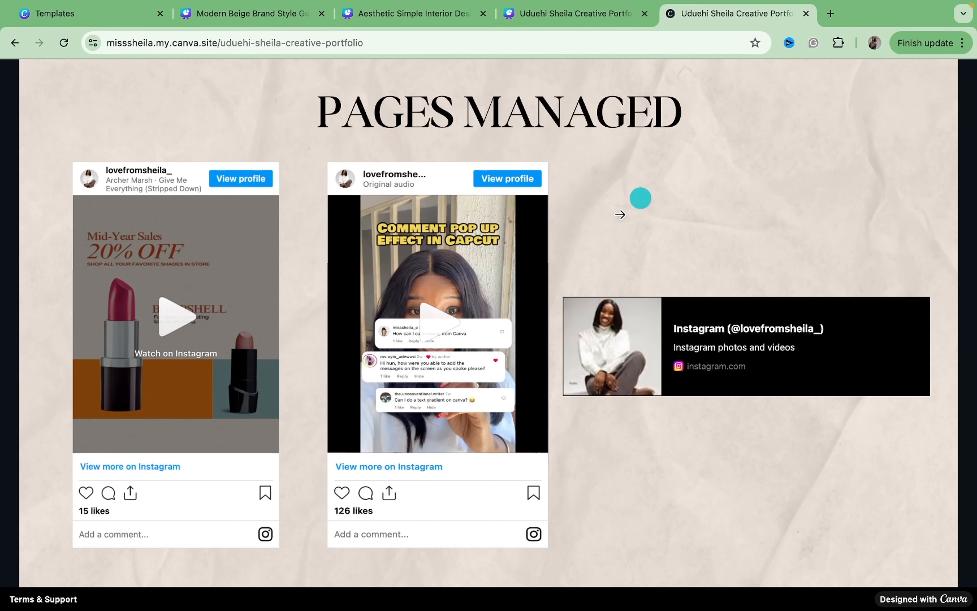
left_click(440, 337)
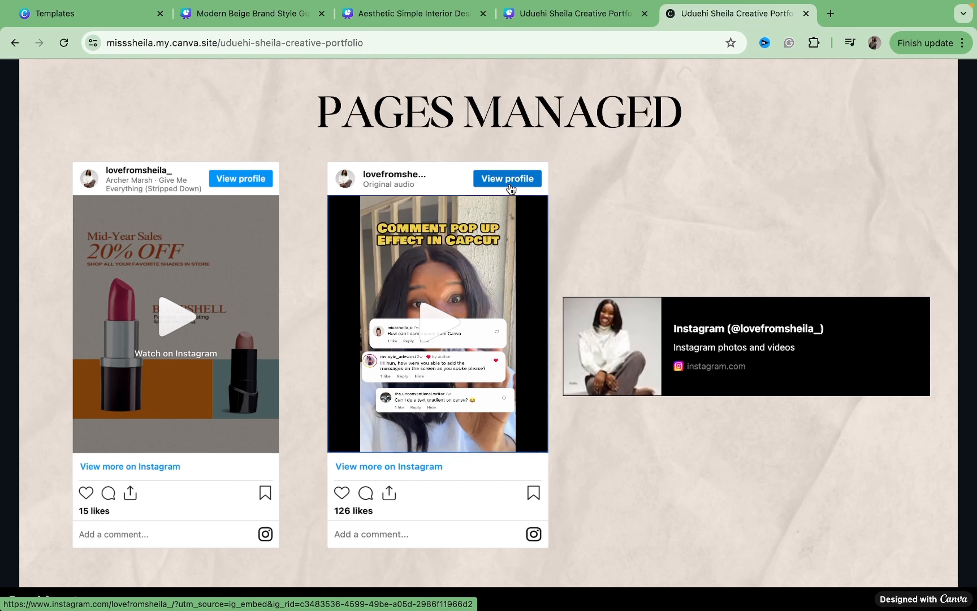
Page forward through the published website to the final page, then back to the first page.
mouse_move(135, 561)
left_click(92, 568)
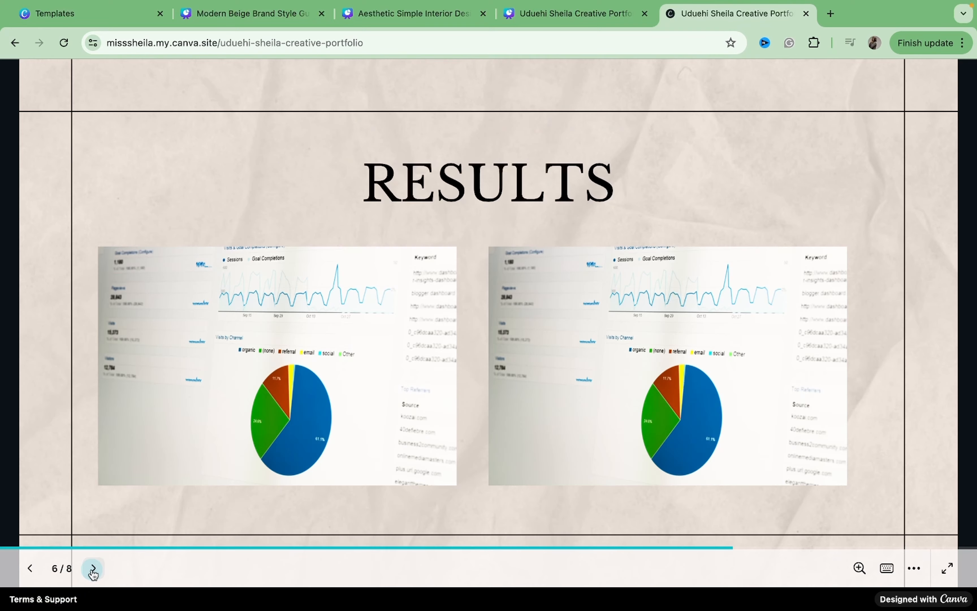
left_click(93, 569)
left_click(93, 569)
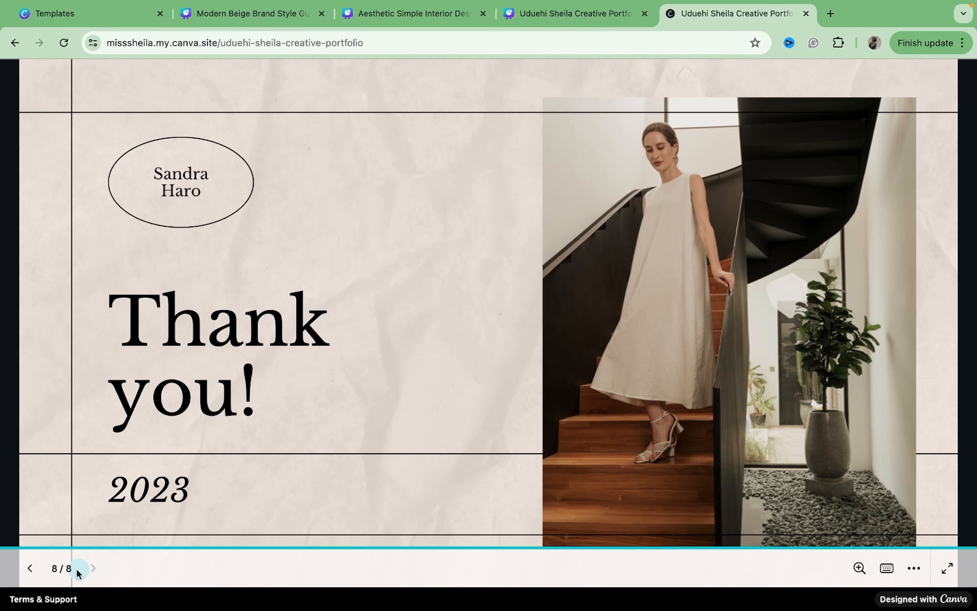
left_click(30, 570)
left_click(30, 569)
left_click(30, 570)
left_click(30, 570)
left_click(30, 569)
left_click(30, 570)
left_click(30, 570)
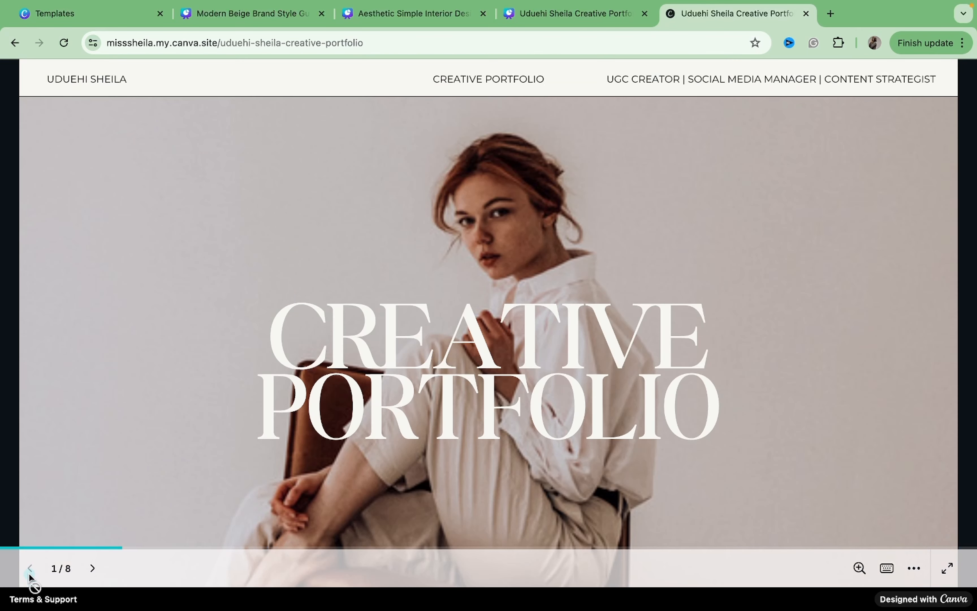